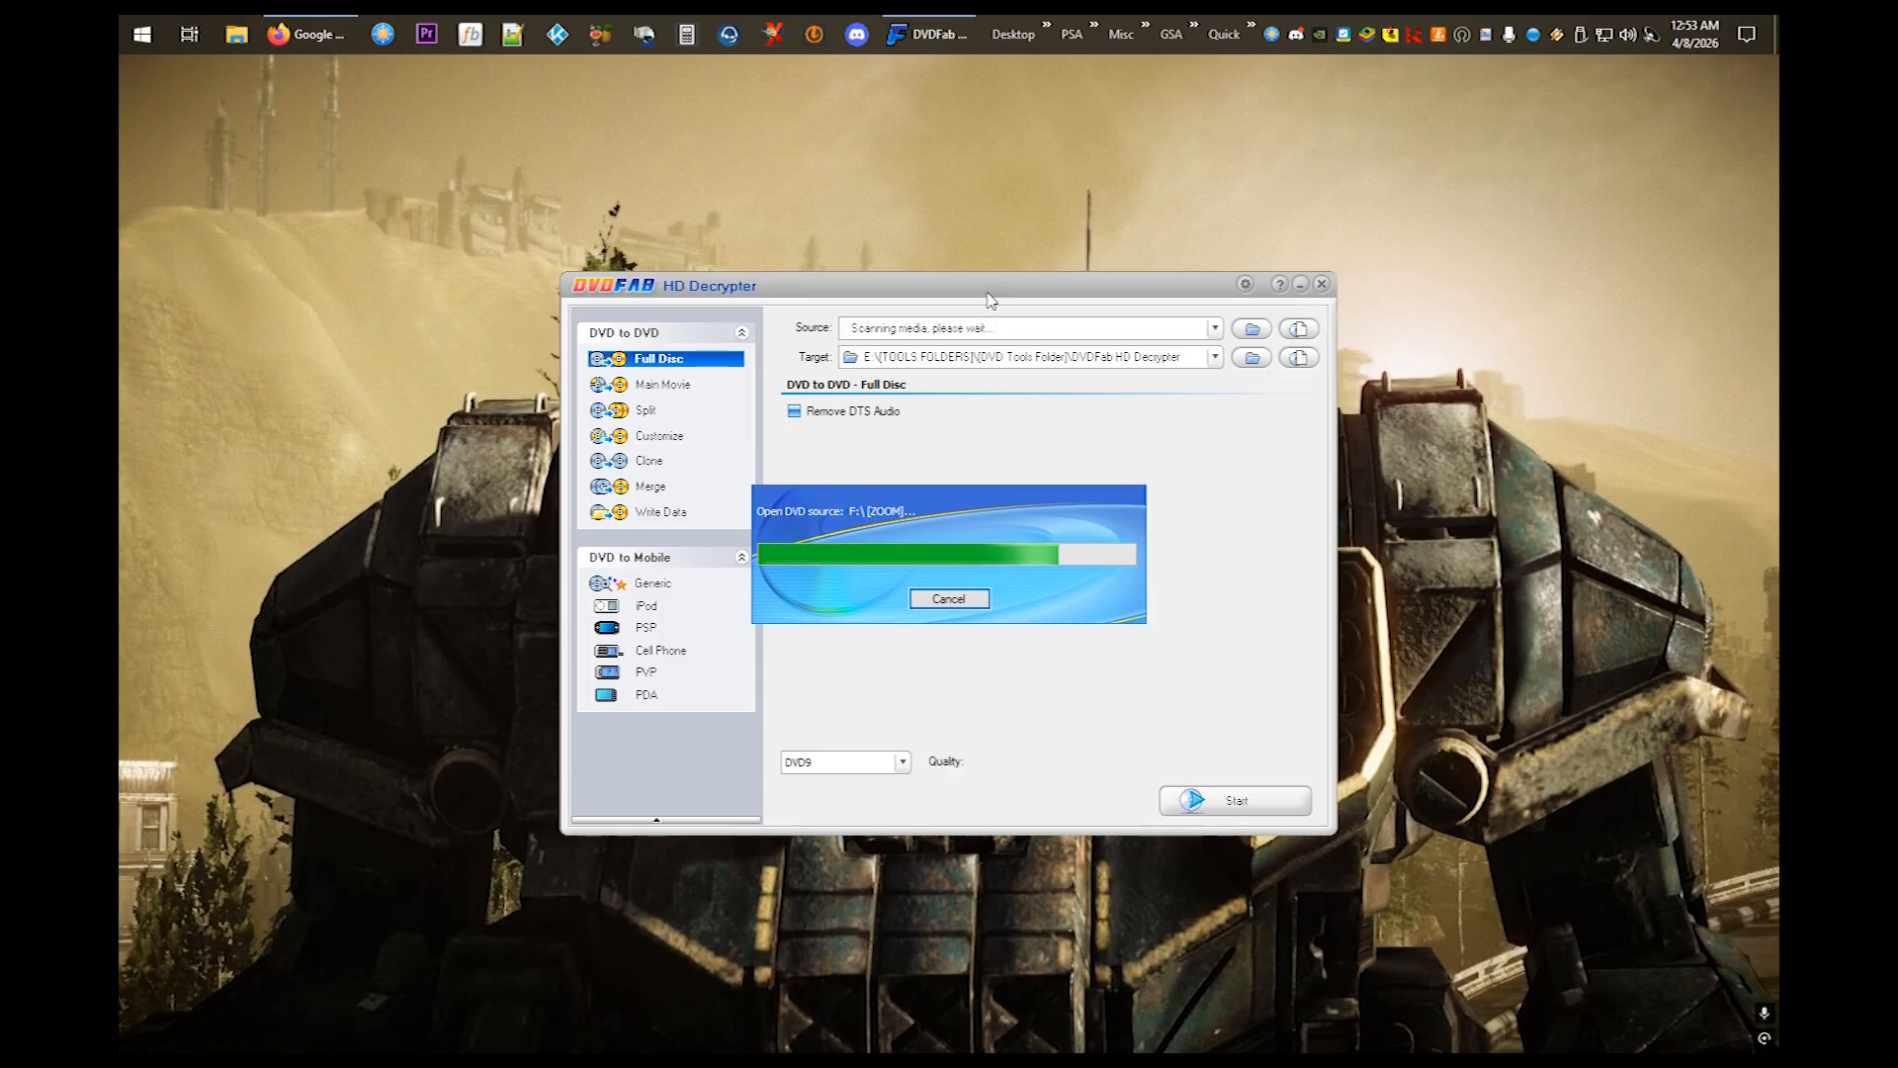
- Copy the full ZOOM disc from drive F: to the DVDFab HD Decrypter target folder and finish the completed process
drag(998, 293, 920, 207)
click(1164, 716)
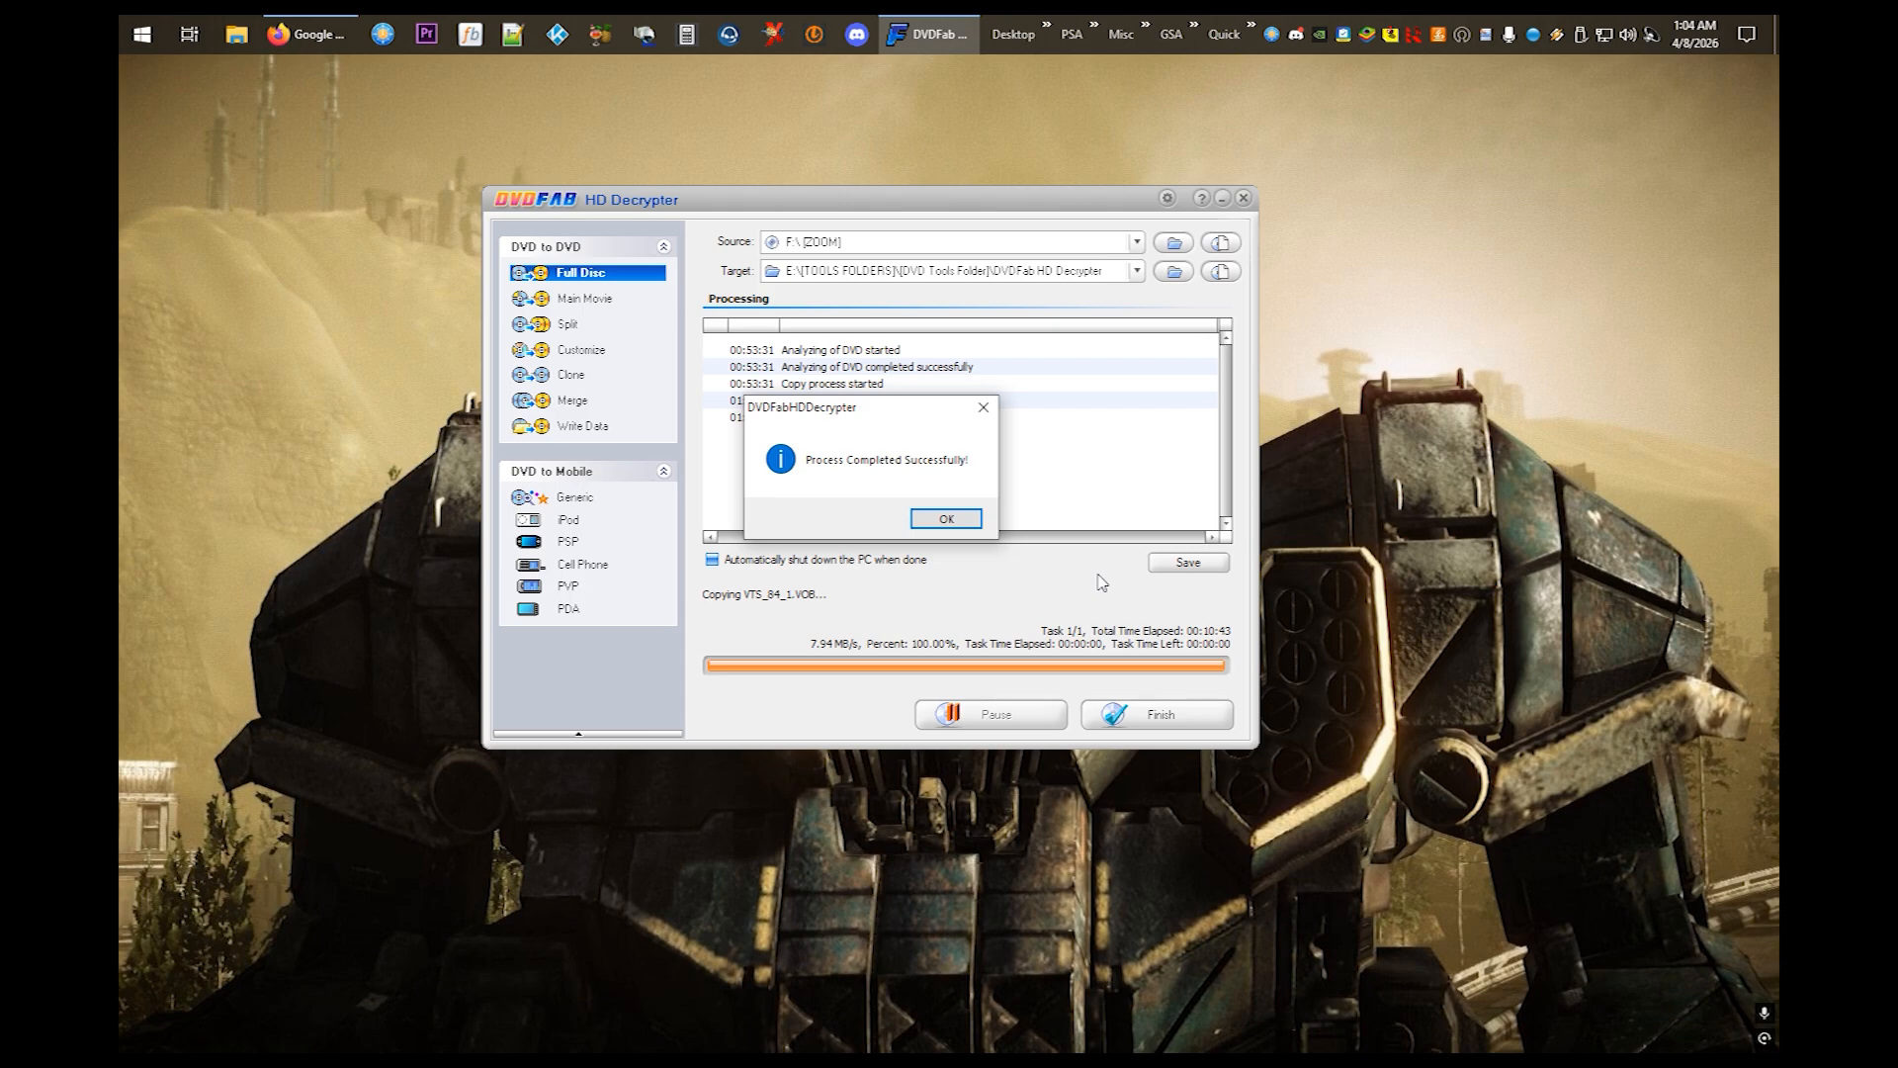
click(935, 520)
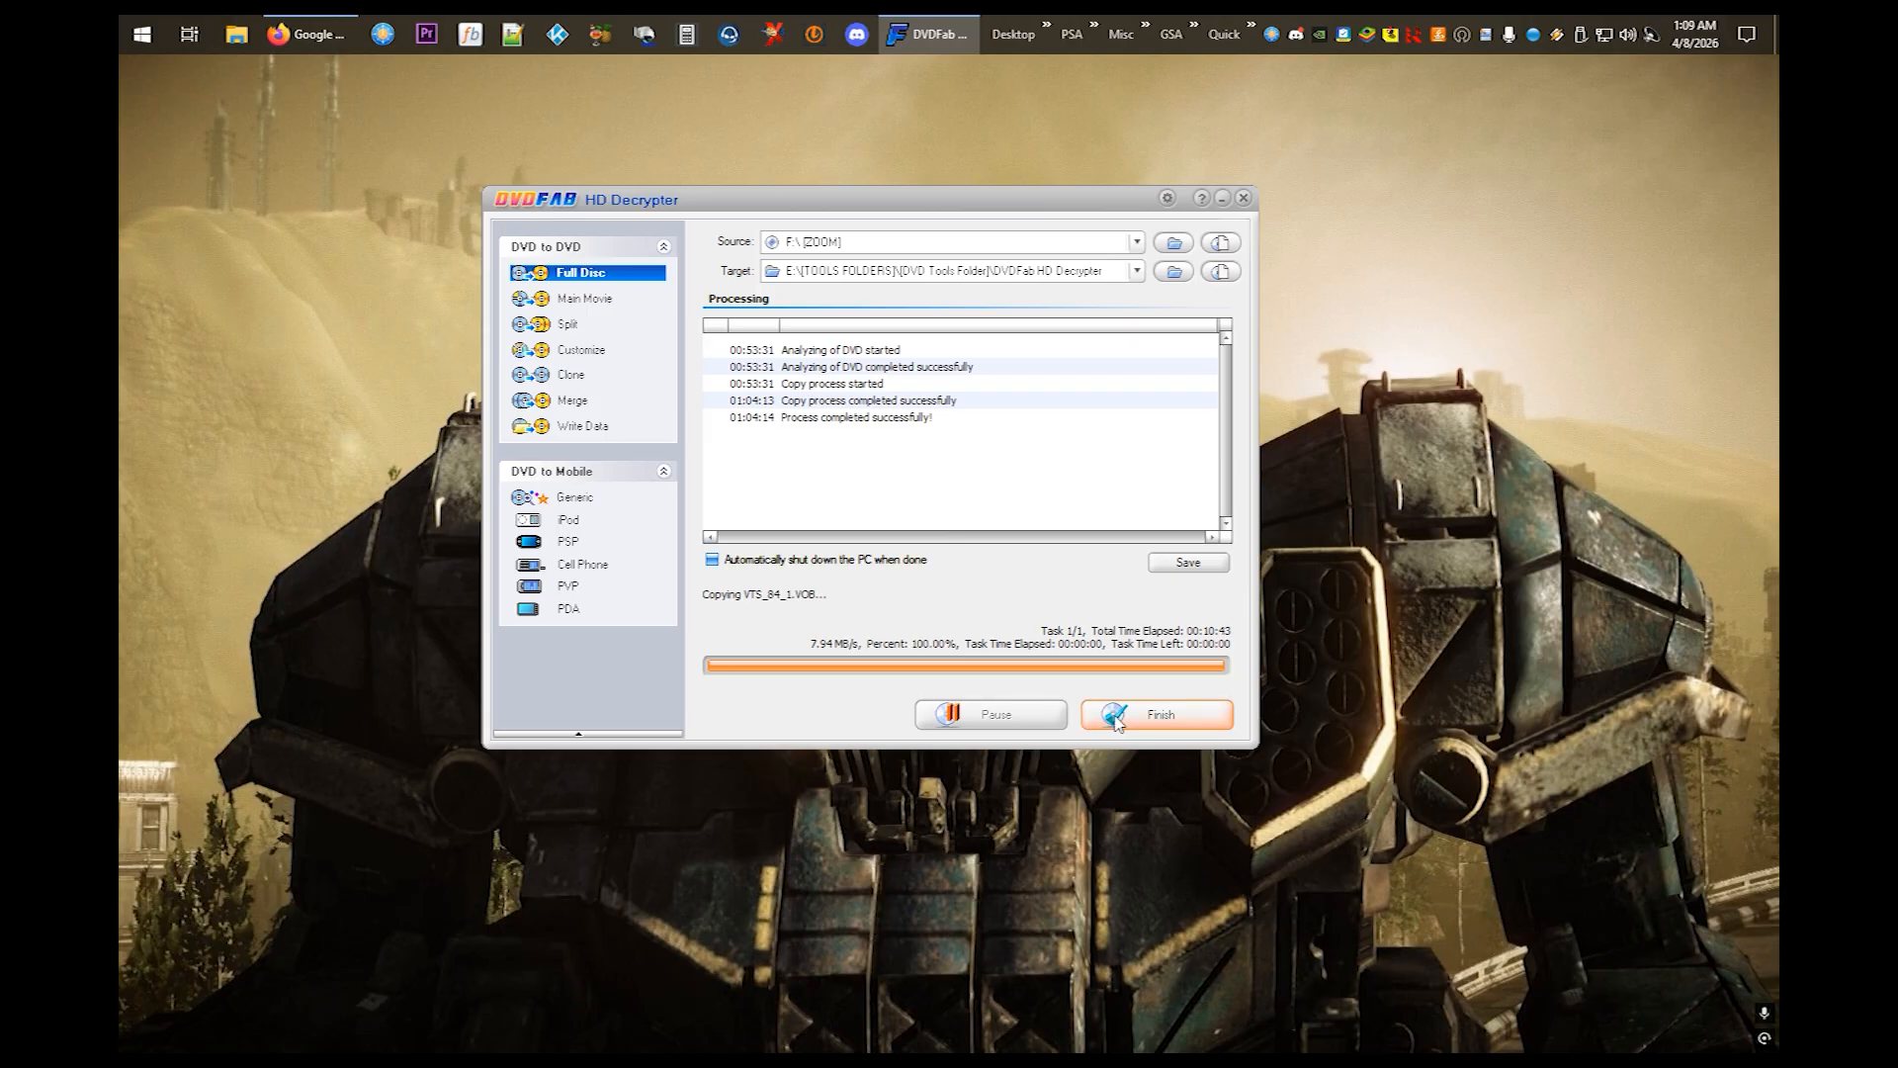
click(1153, 713)
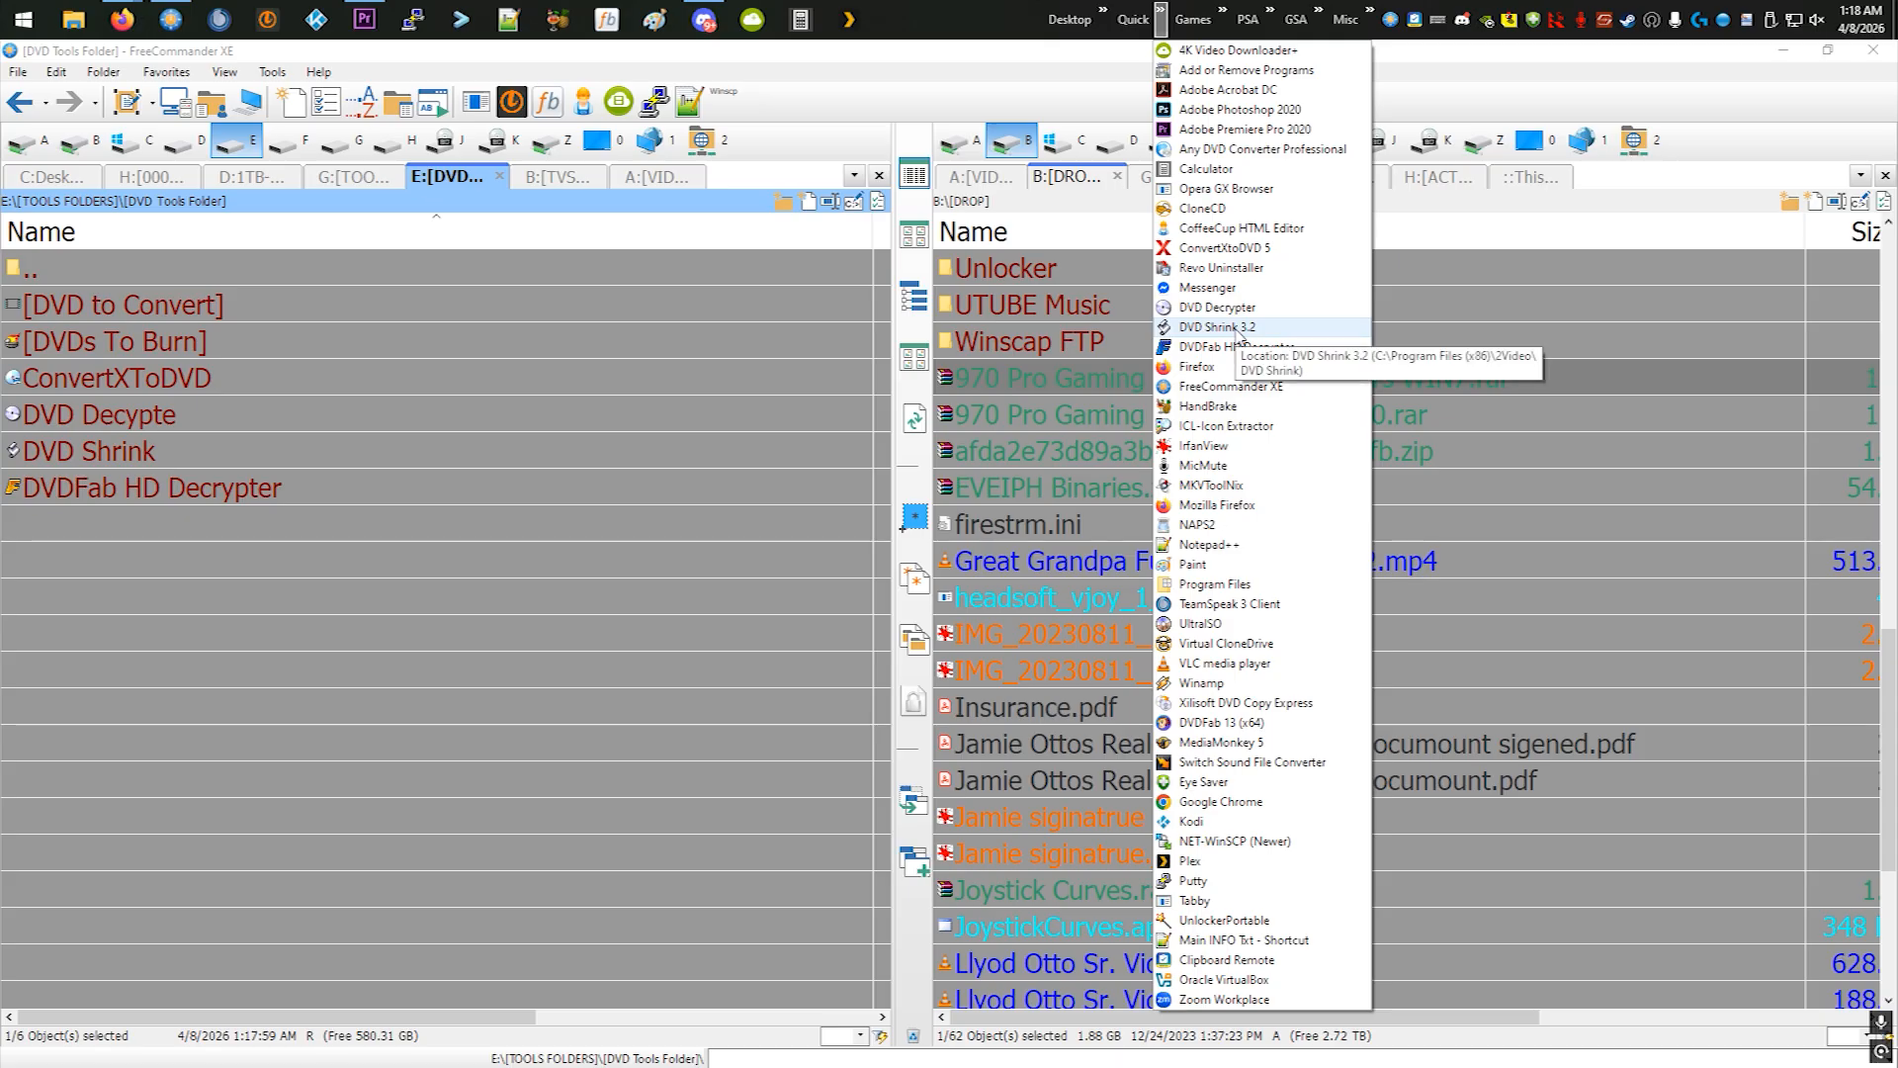
- Launch DVD Shrink 3.2 and open the ZOOM folder from [TOOLS FOLDERS]\[DVD Tools Folder]\DVDFab HD Decrypter\Full Disc on drive E: for analysis
click(1233, 330)
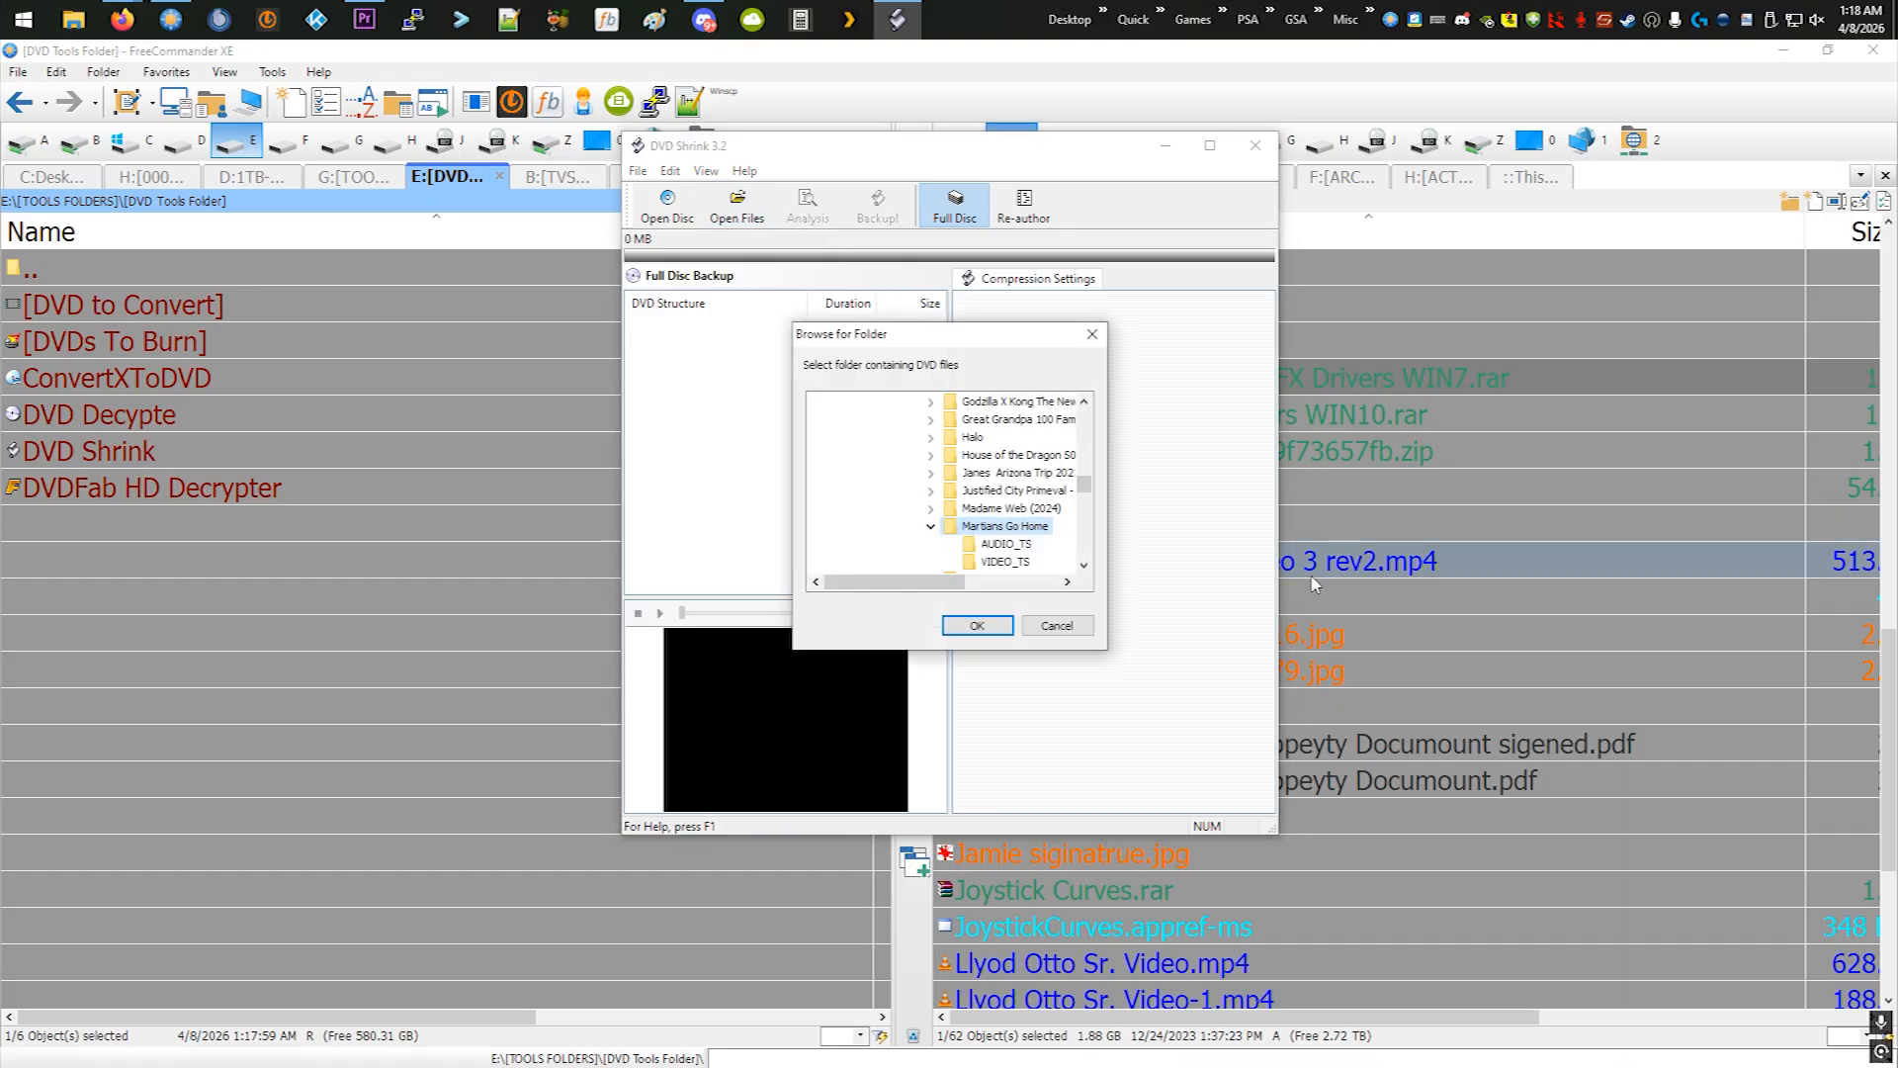
scroll(935, 539, up, 13)
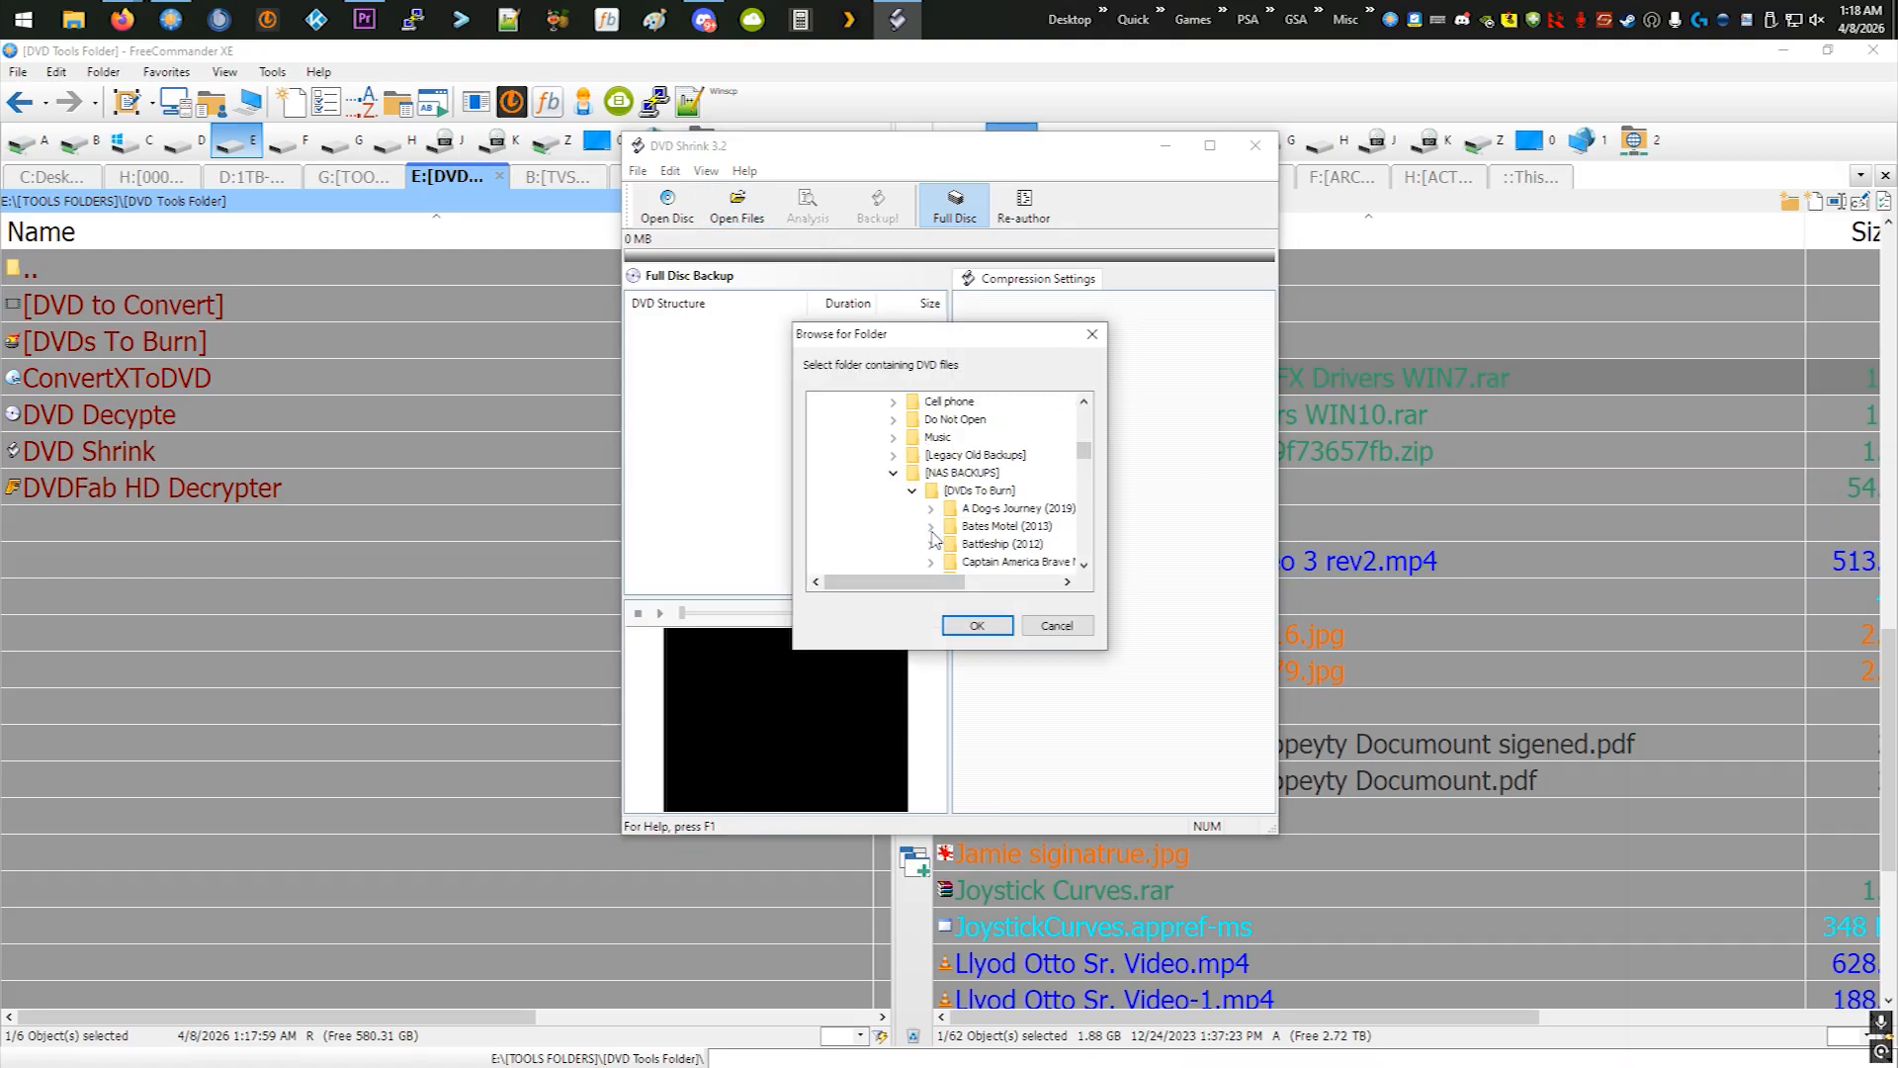
scroll(925, 525, down, 3)
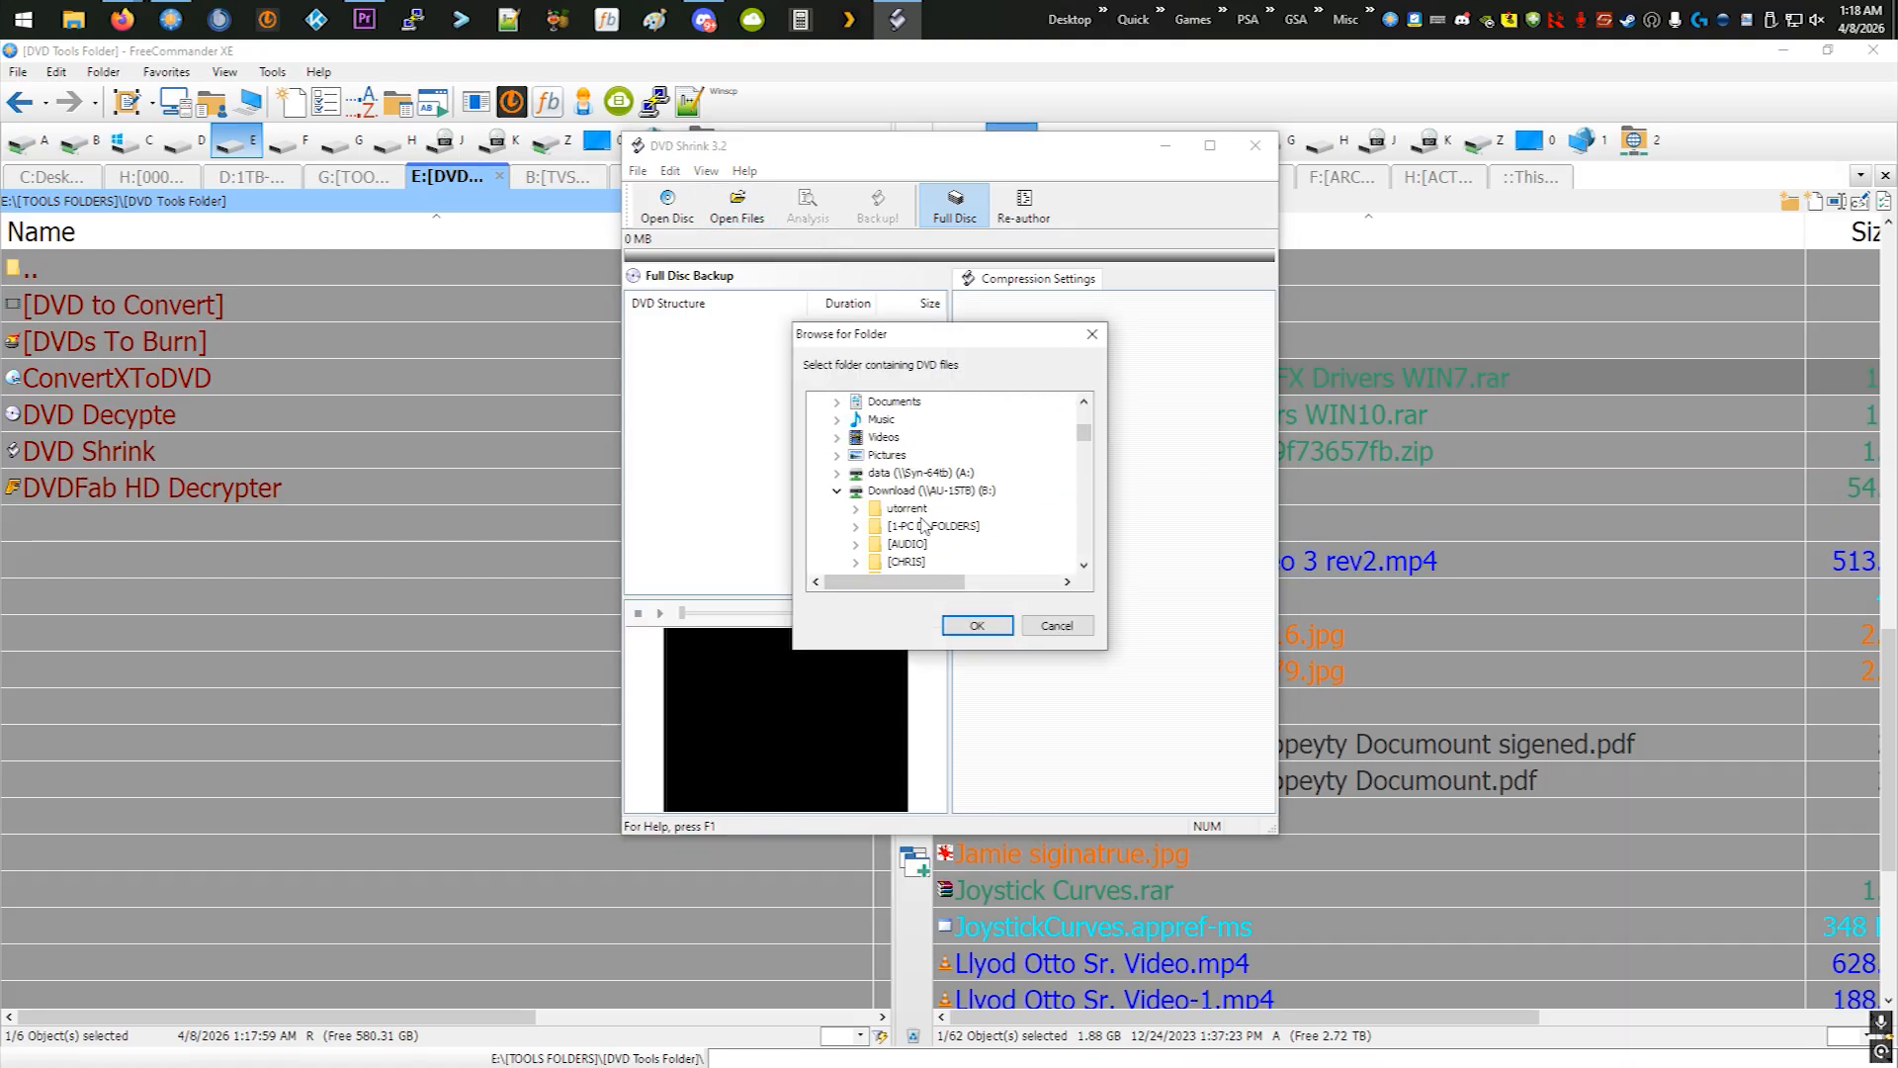
click(837, 492)
click(837, 545)
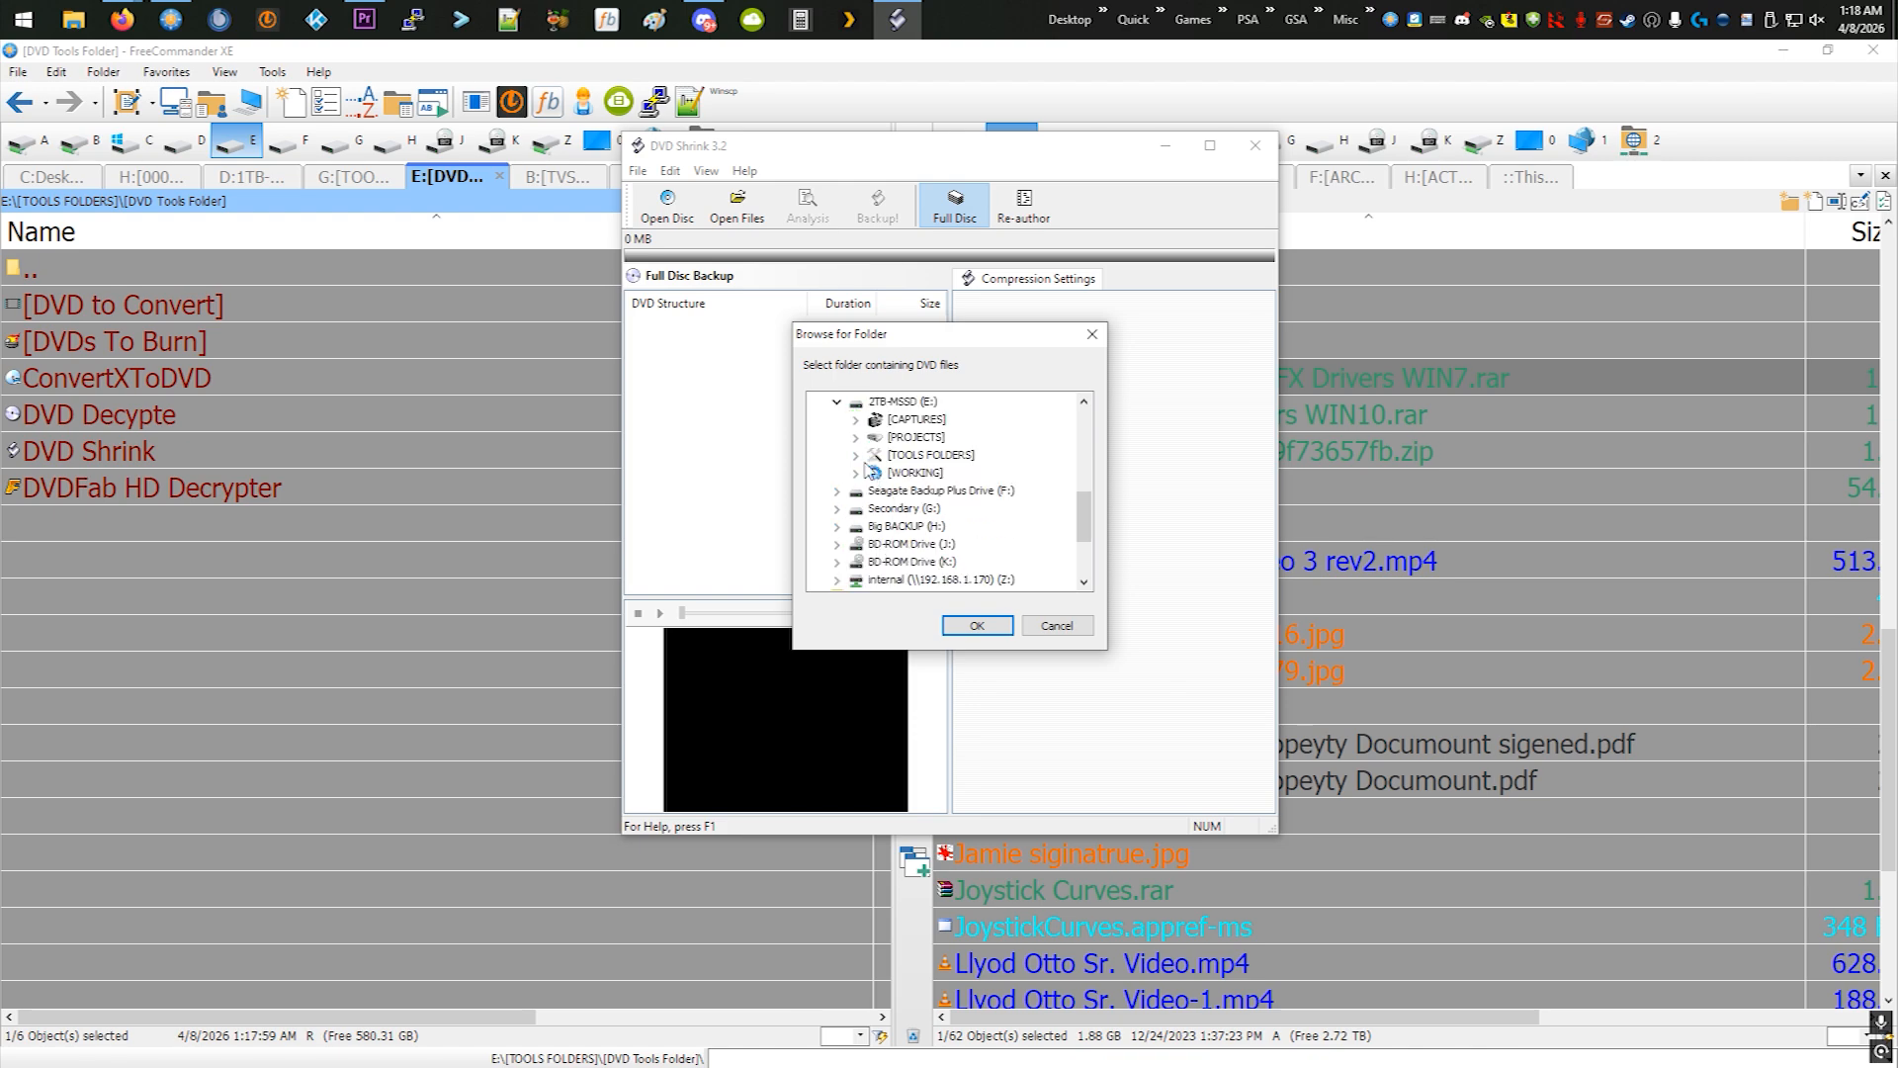
click(855, 456)
click(875, 492)
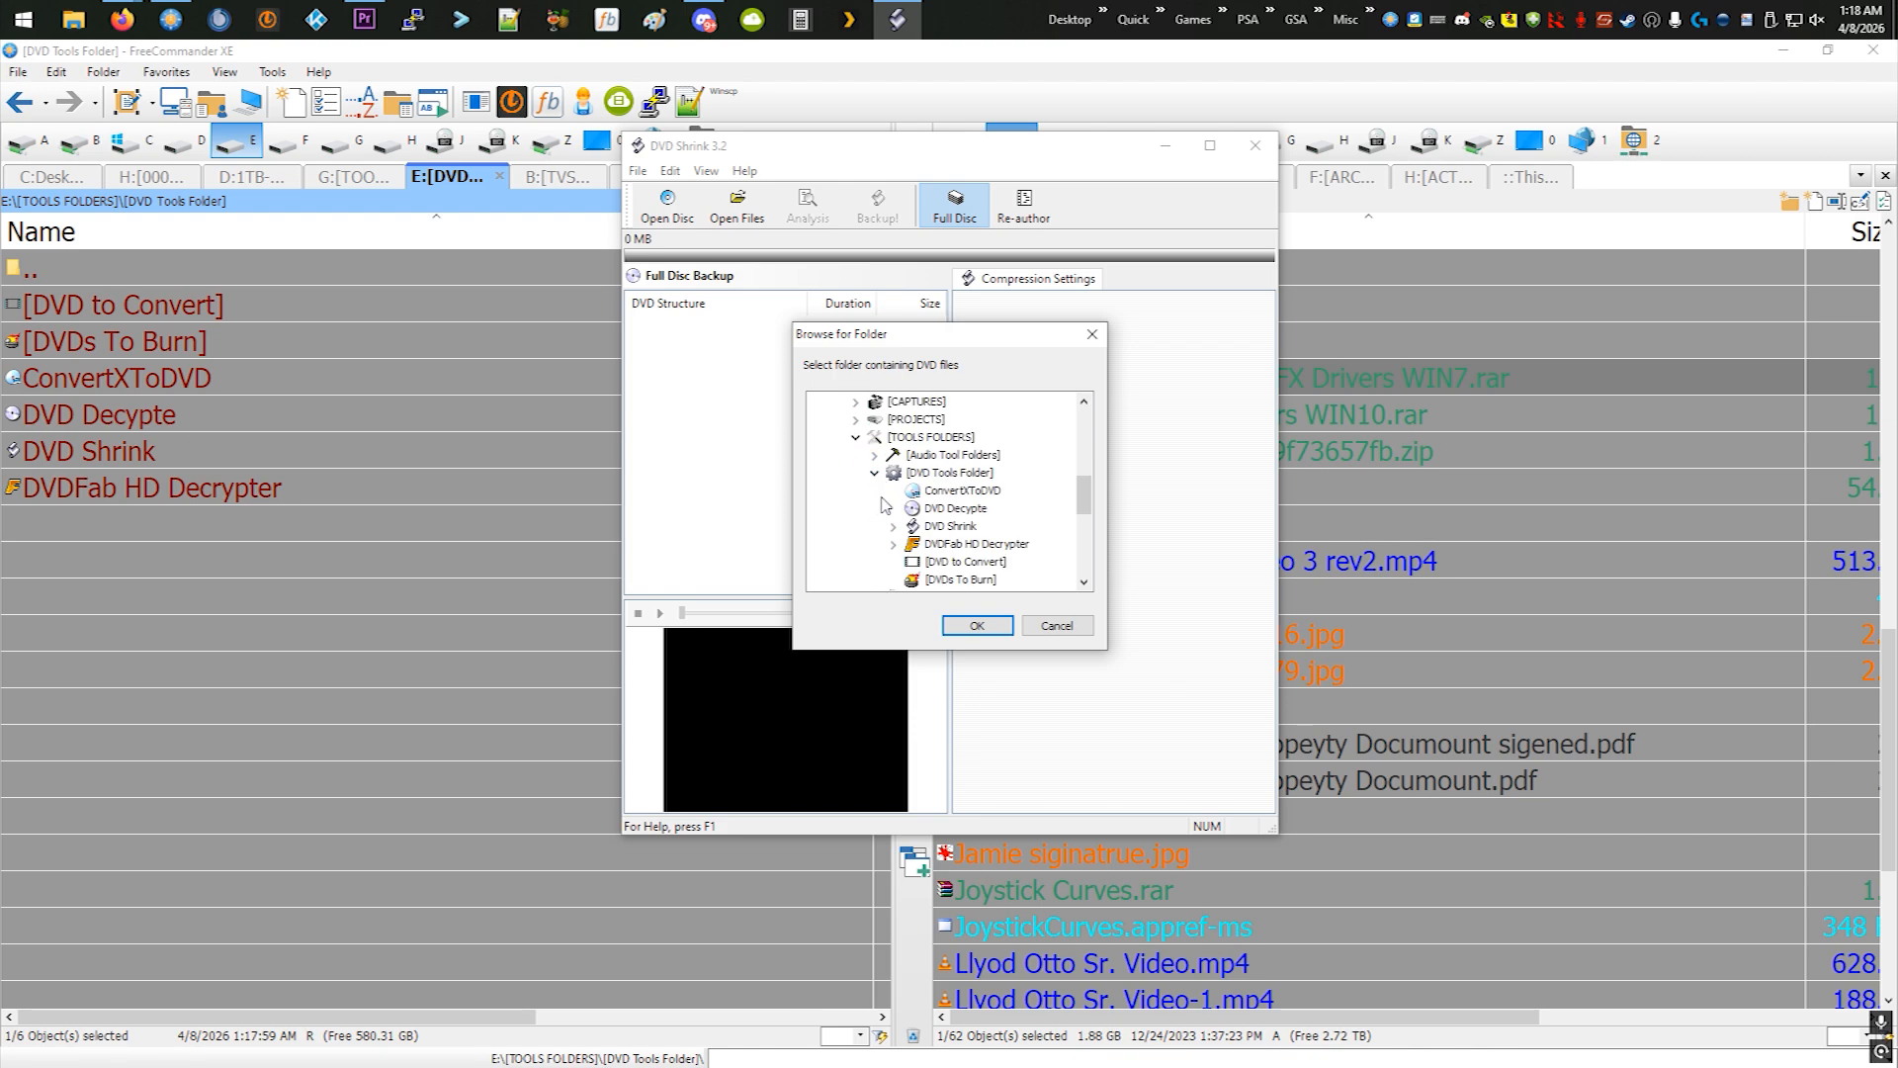
click(894, 544)
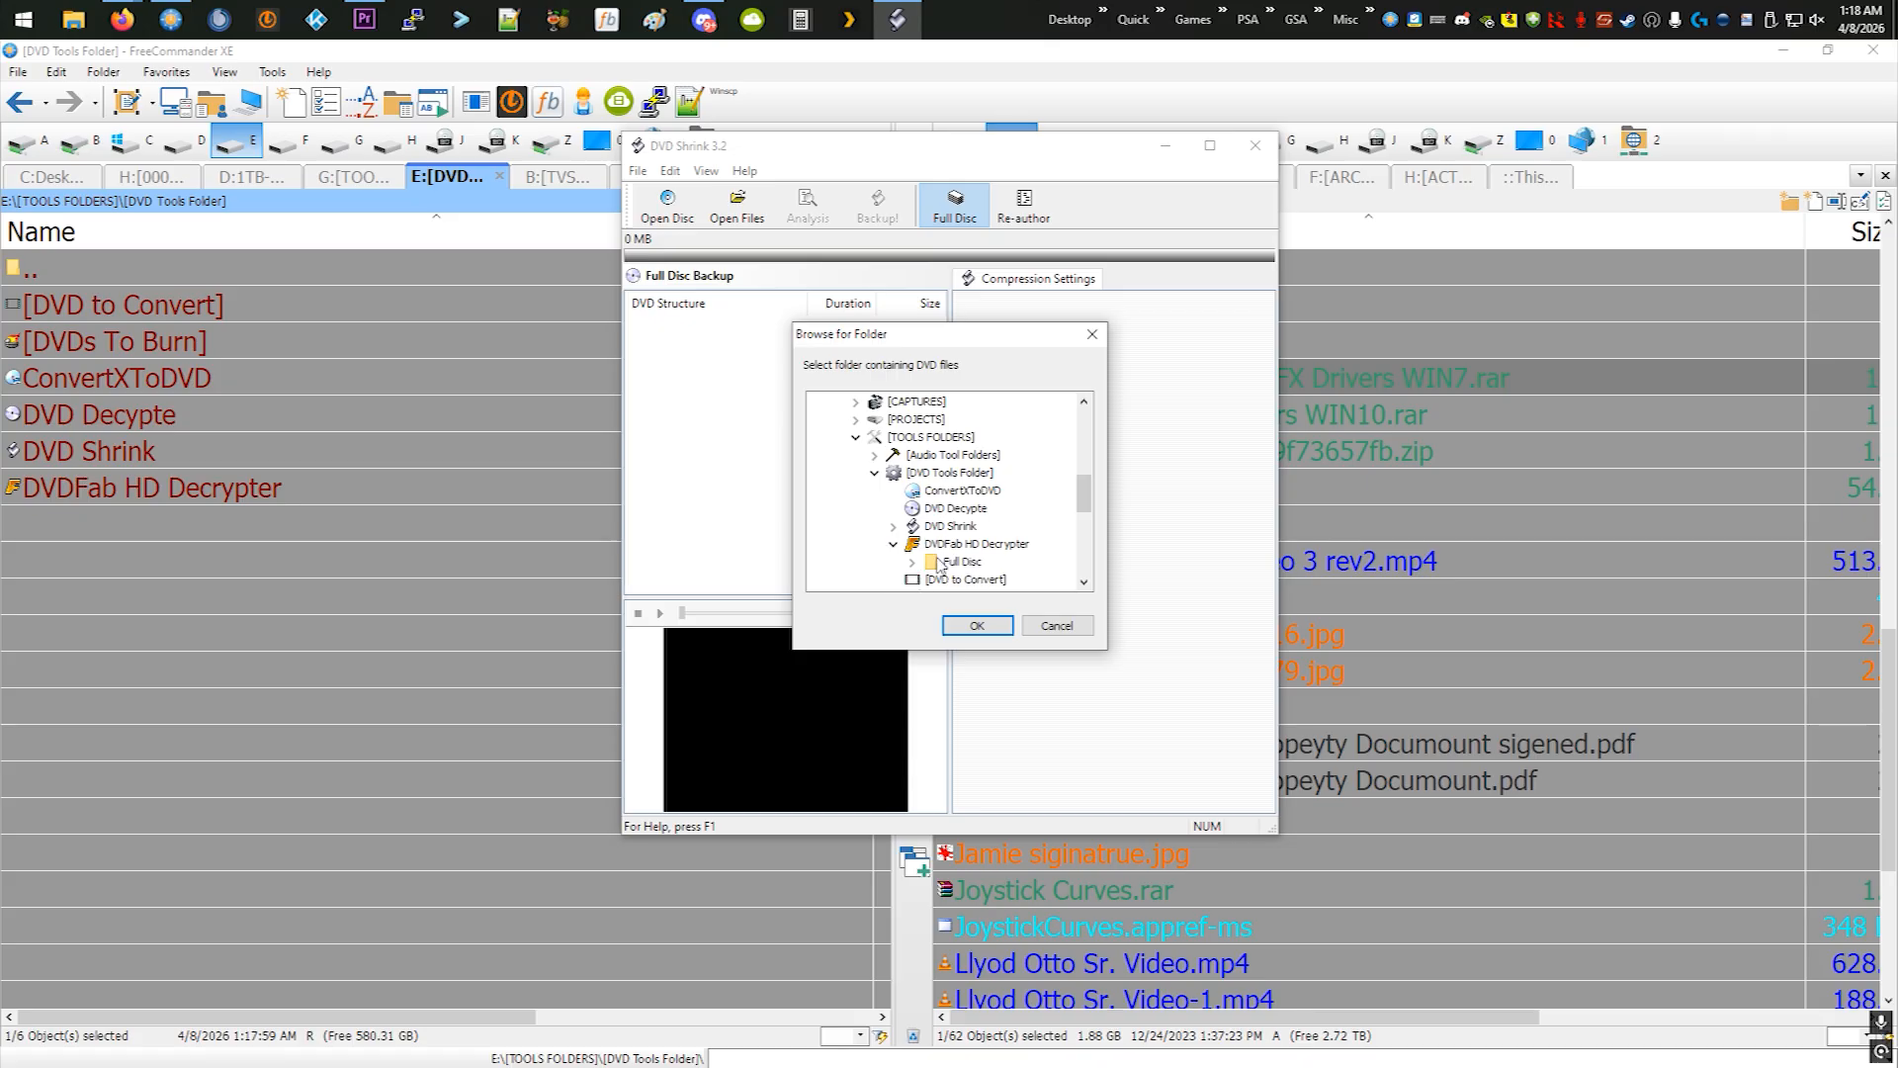
click(931, 568)
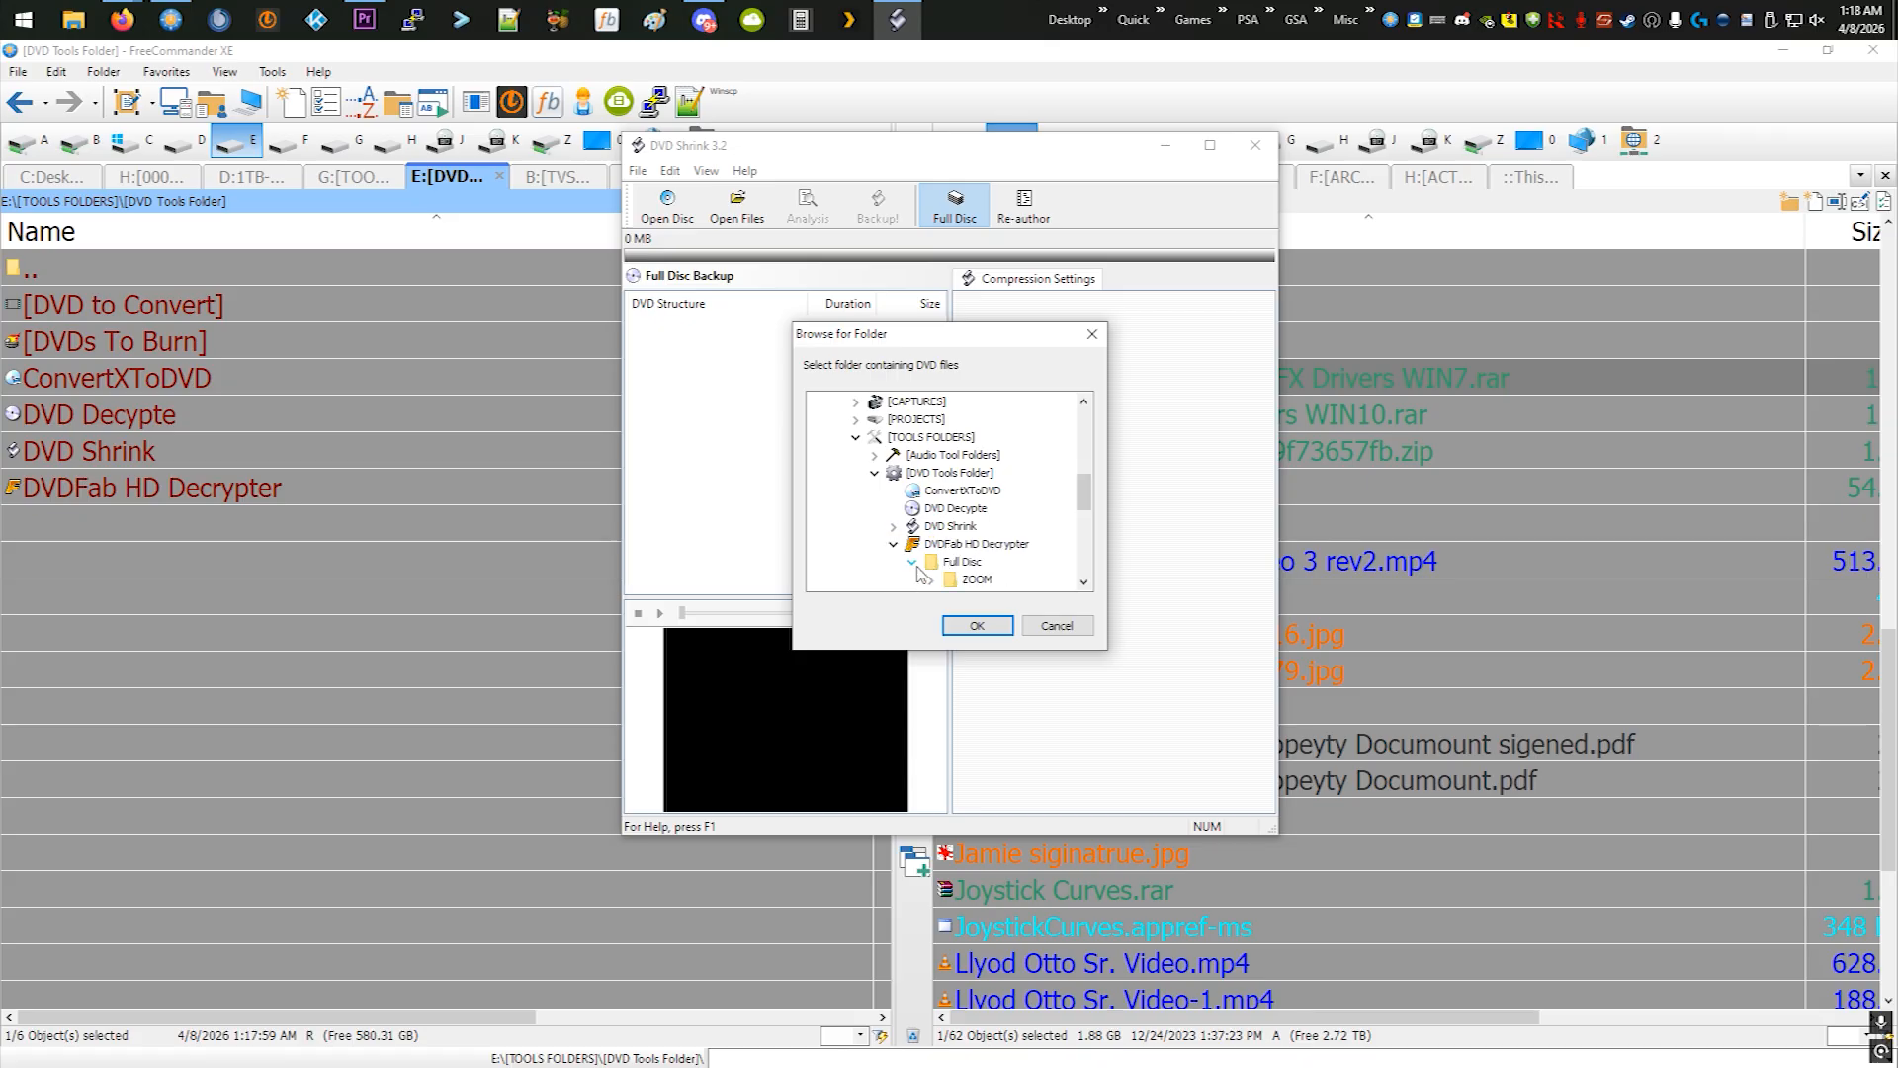
click(976, 627)
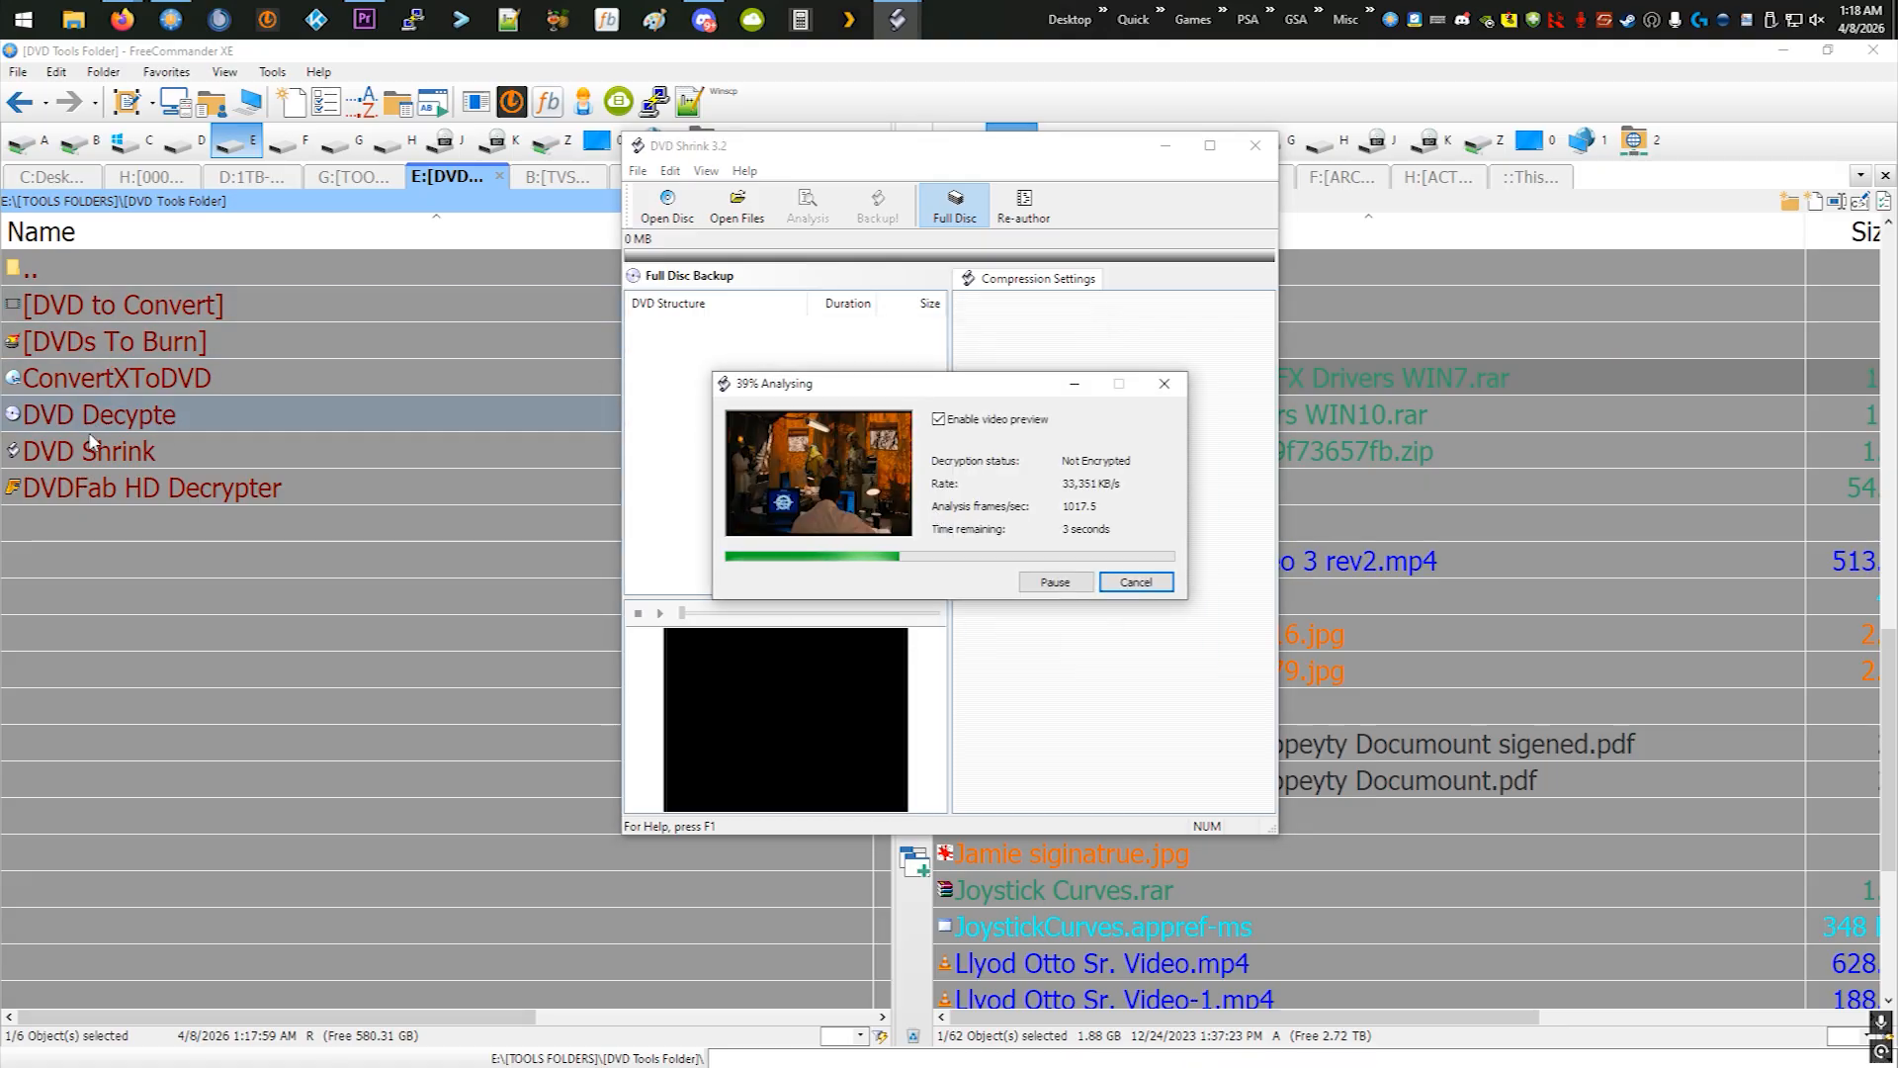
- Look into the DVD Shrink folder and its Shrinked subfolder in FreeCommander, and return to DVD Shrink
click(90, 447)
double_click(90, 447)
double_click(91, 298)
double_click(90, 284)
double_click(90, 282)
click(896, 20)
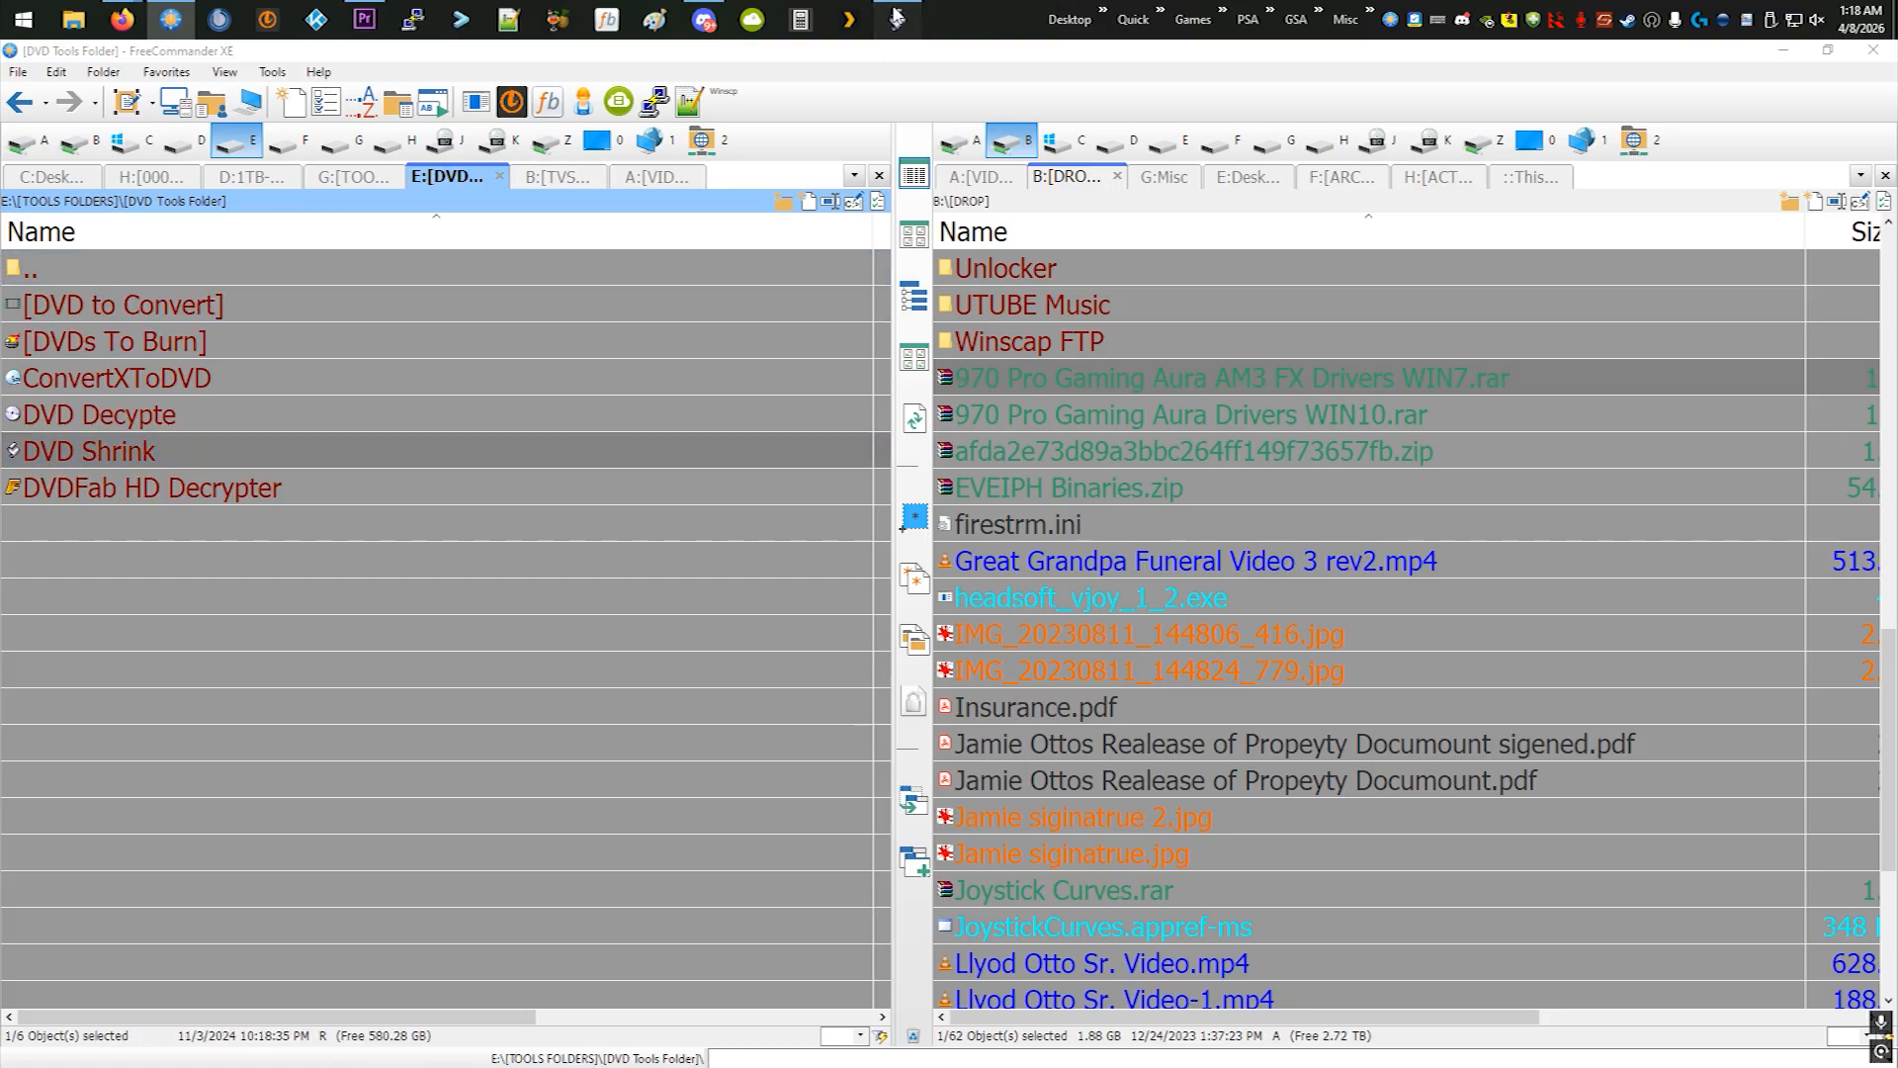
- Switch to Re-author mode and add the main movie Title 2 to the DVD compilation
click(667, 324)
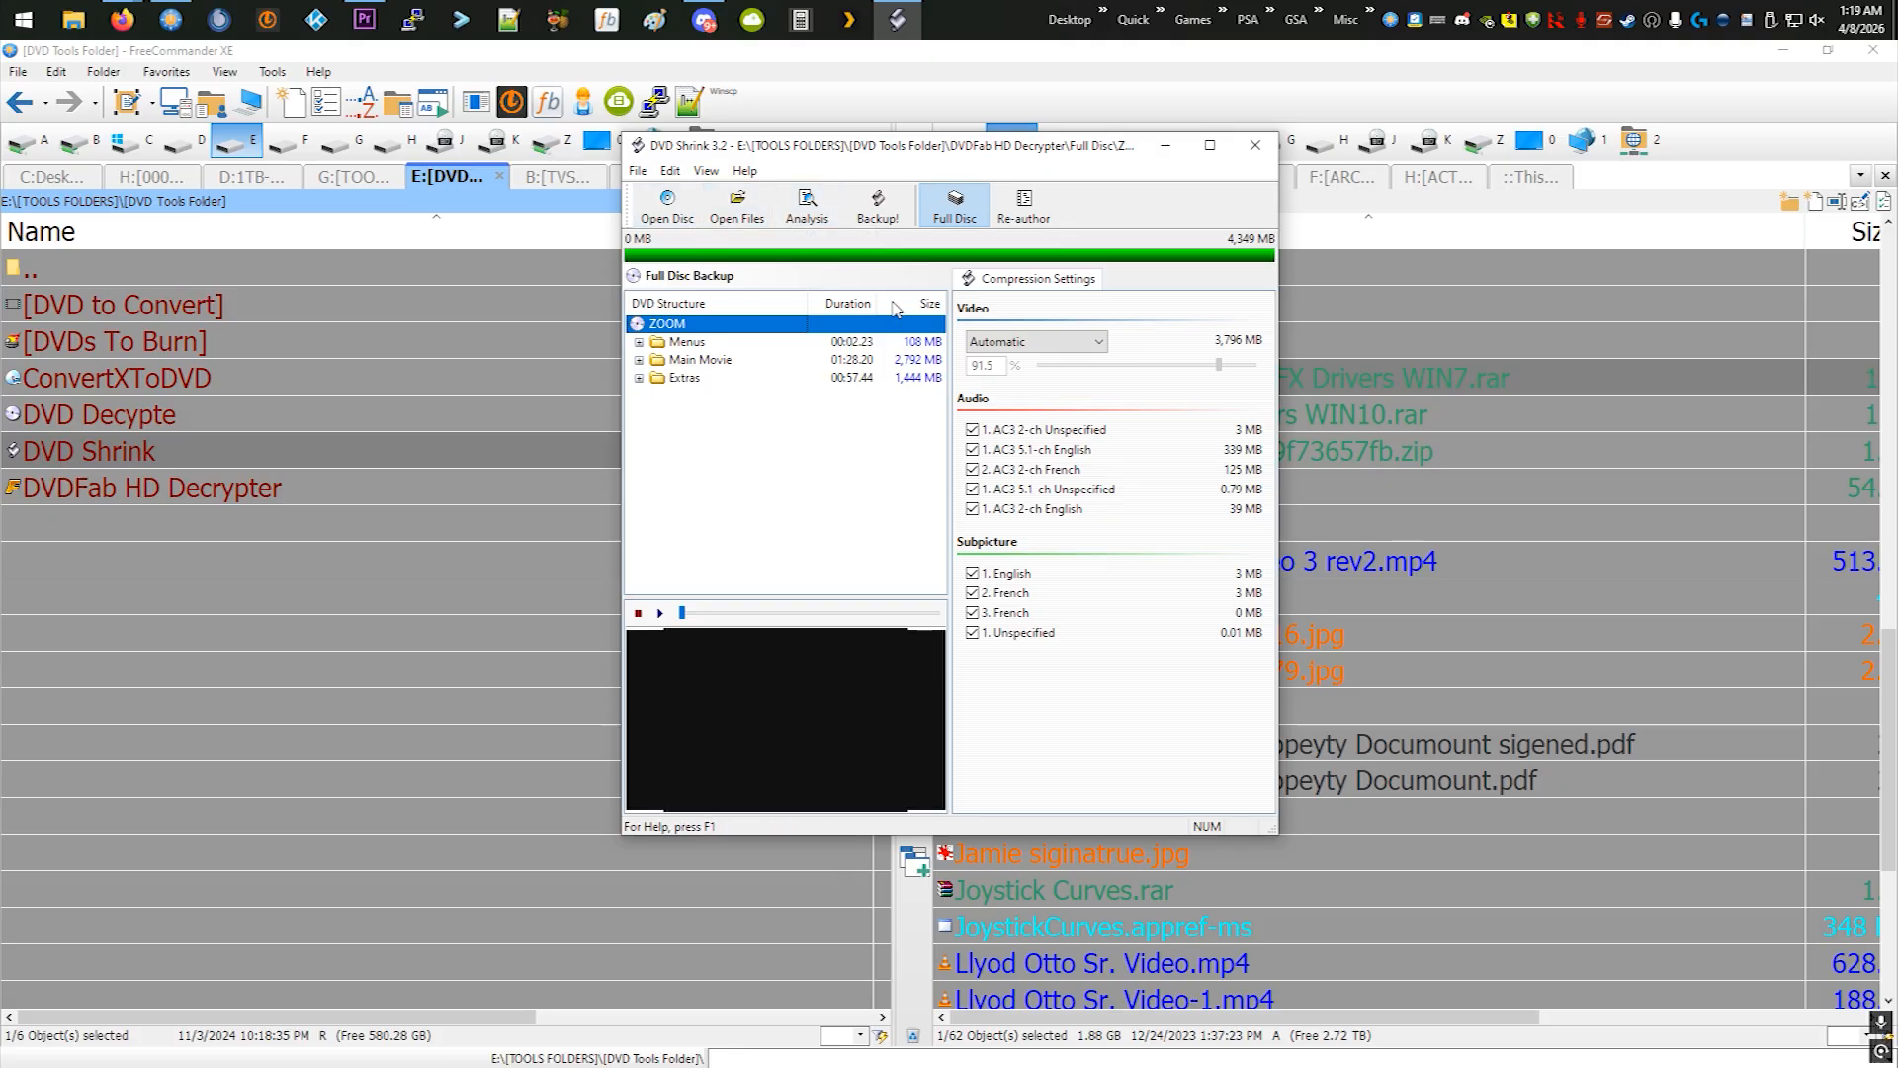
click(1009, 210)
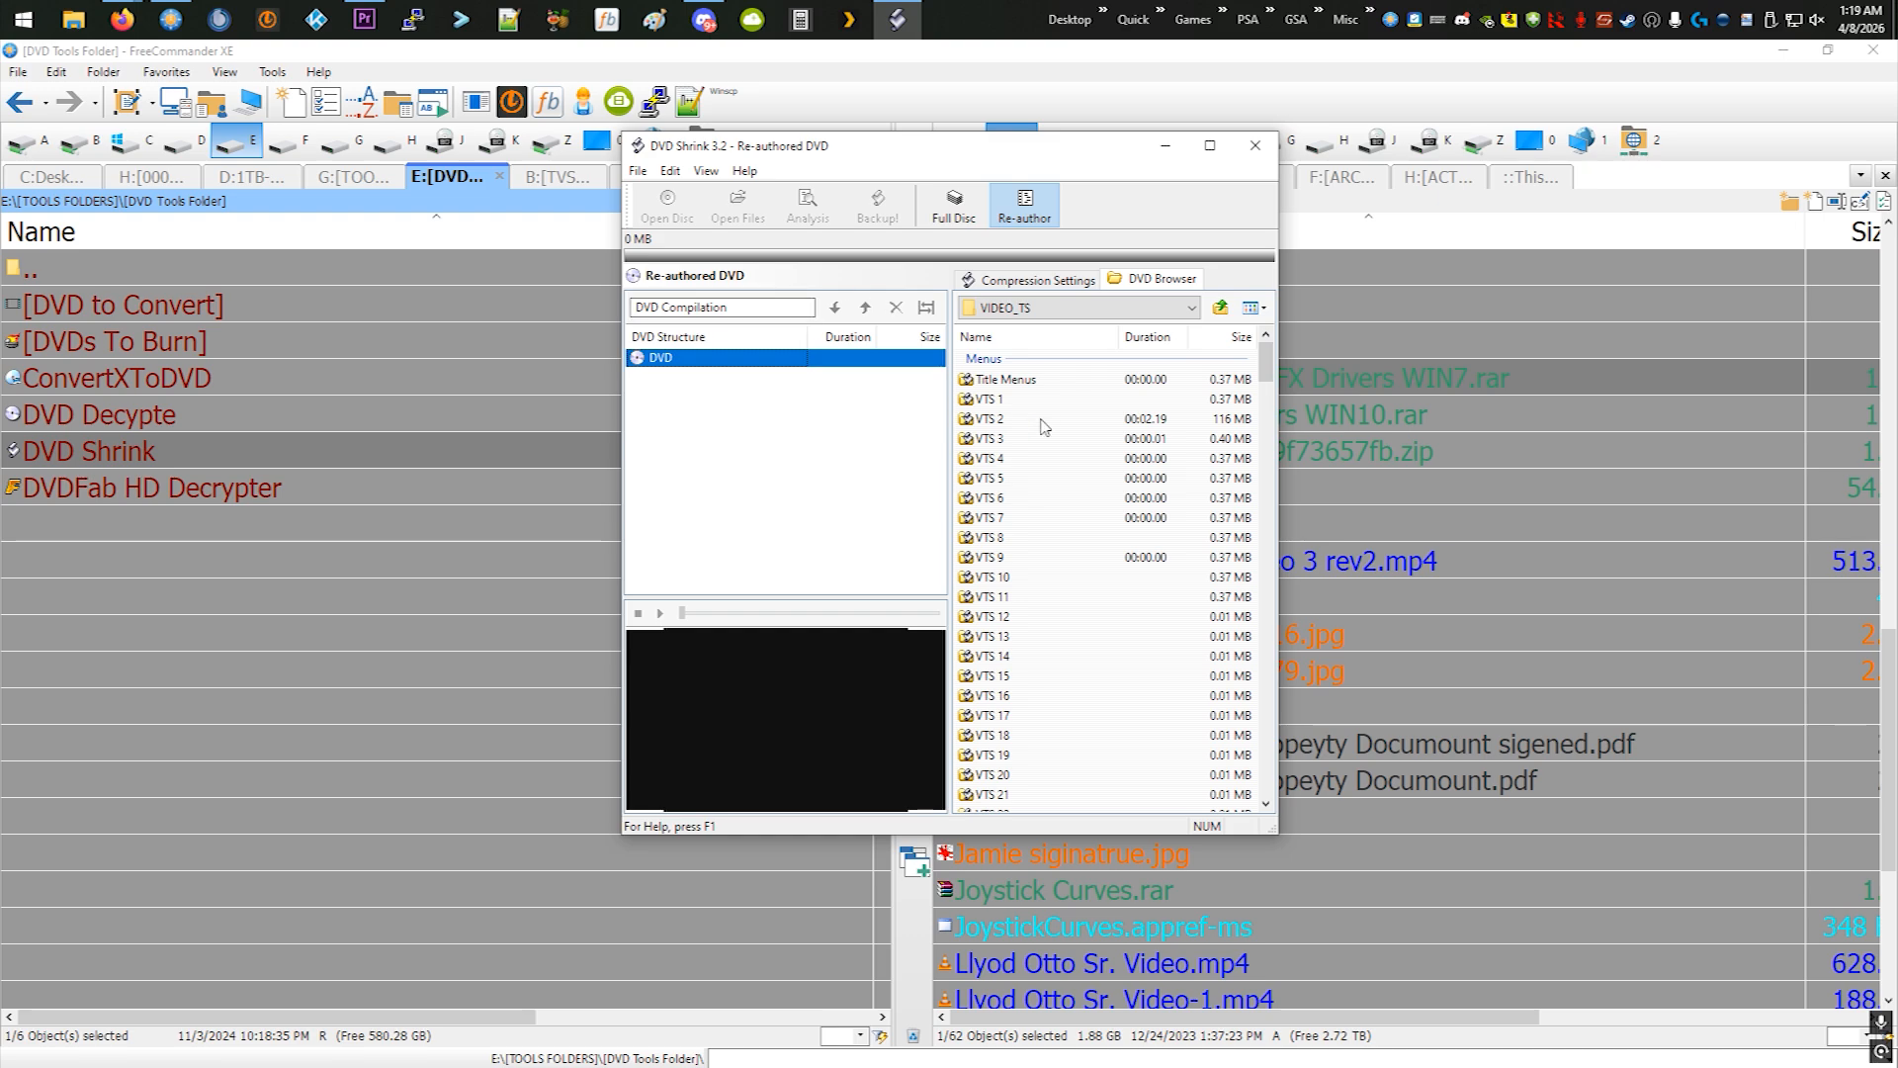
scroll(1167, 505, down, 13)
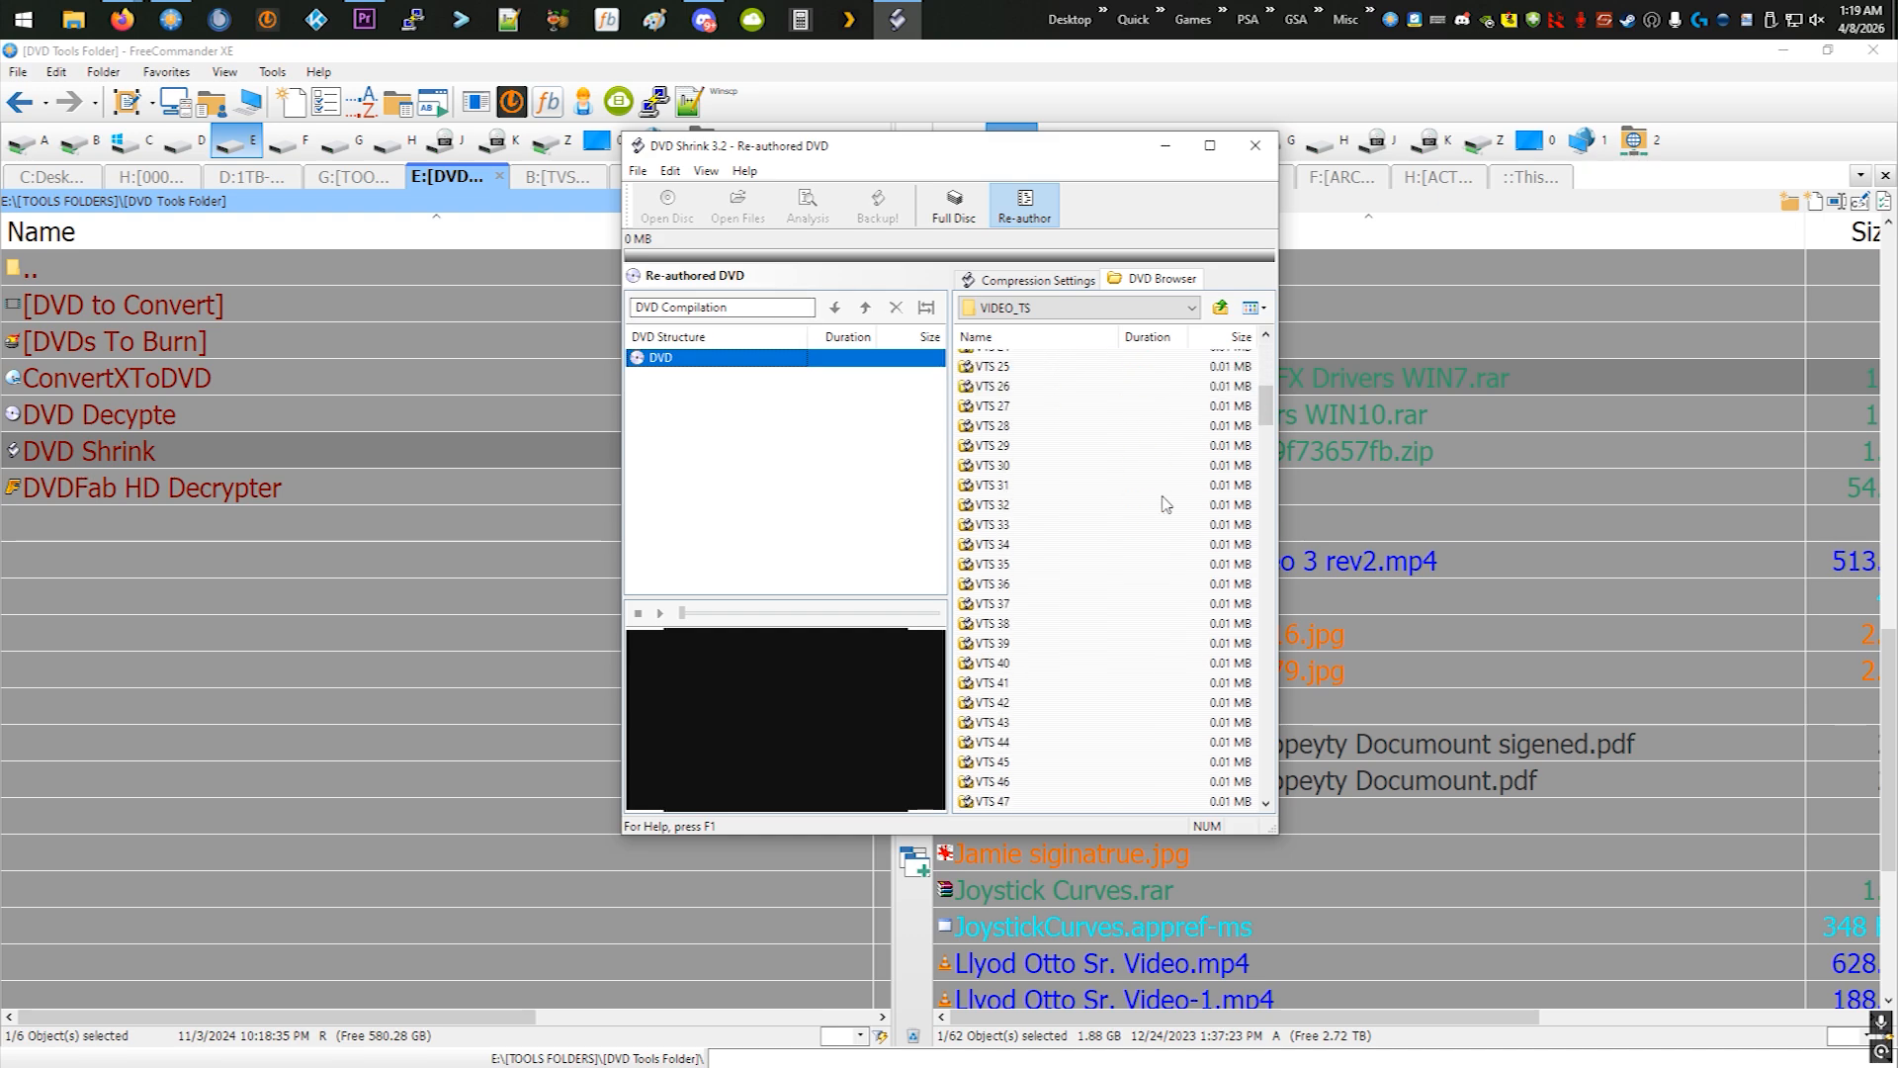
drag(1267, 450, 1264, 340)
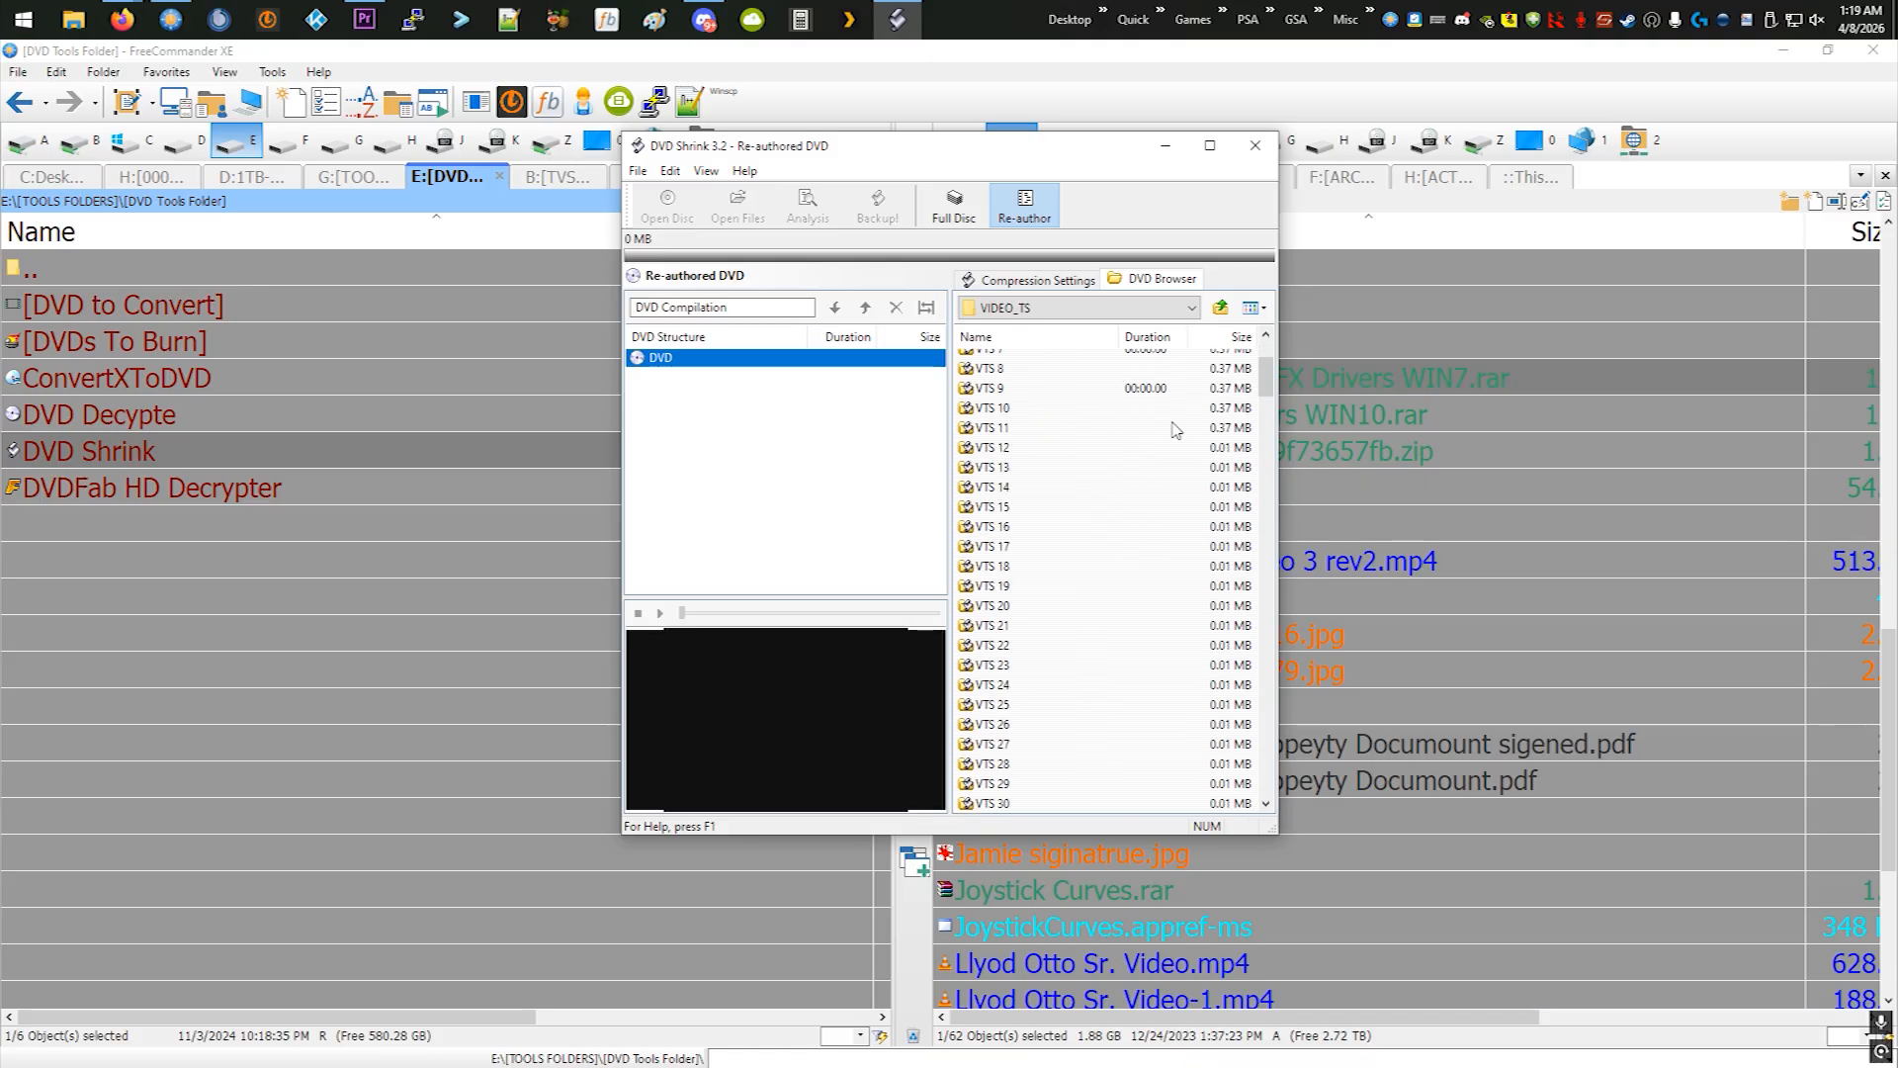
scroll(1177, 425, down, 12)
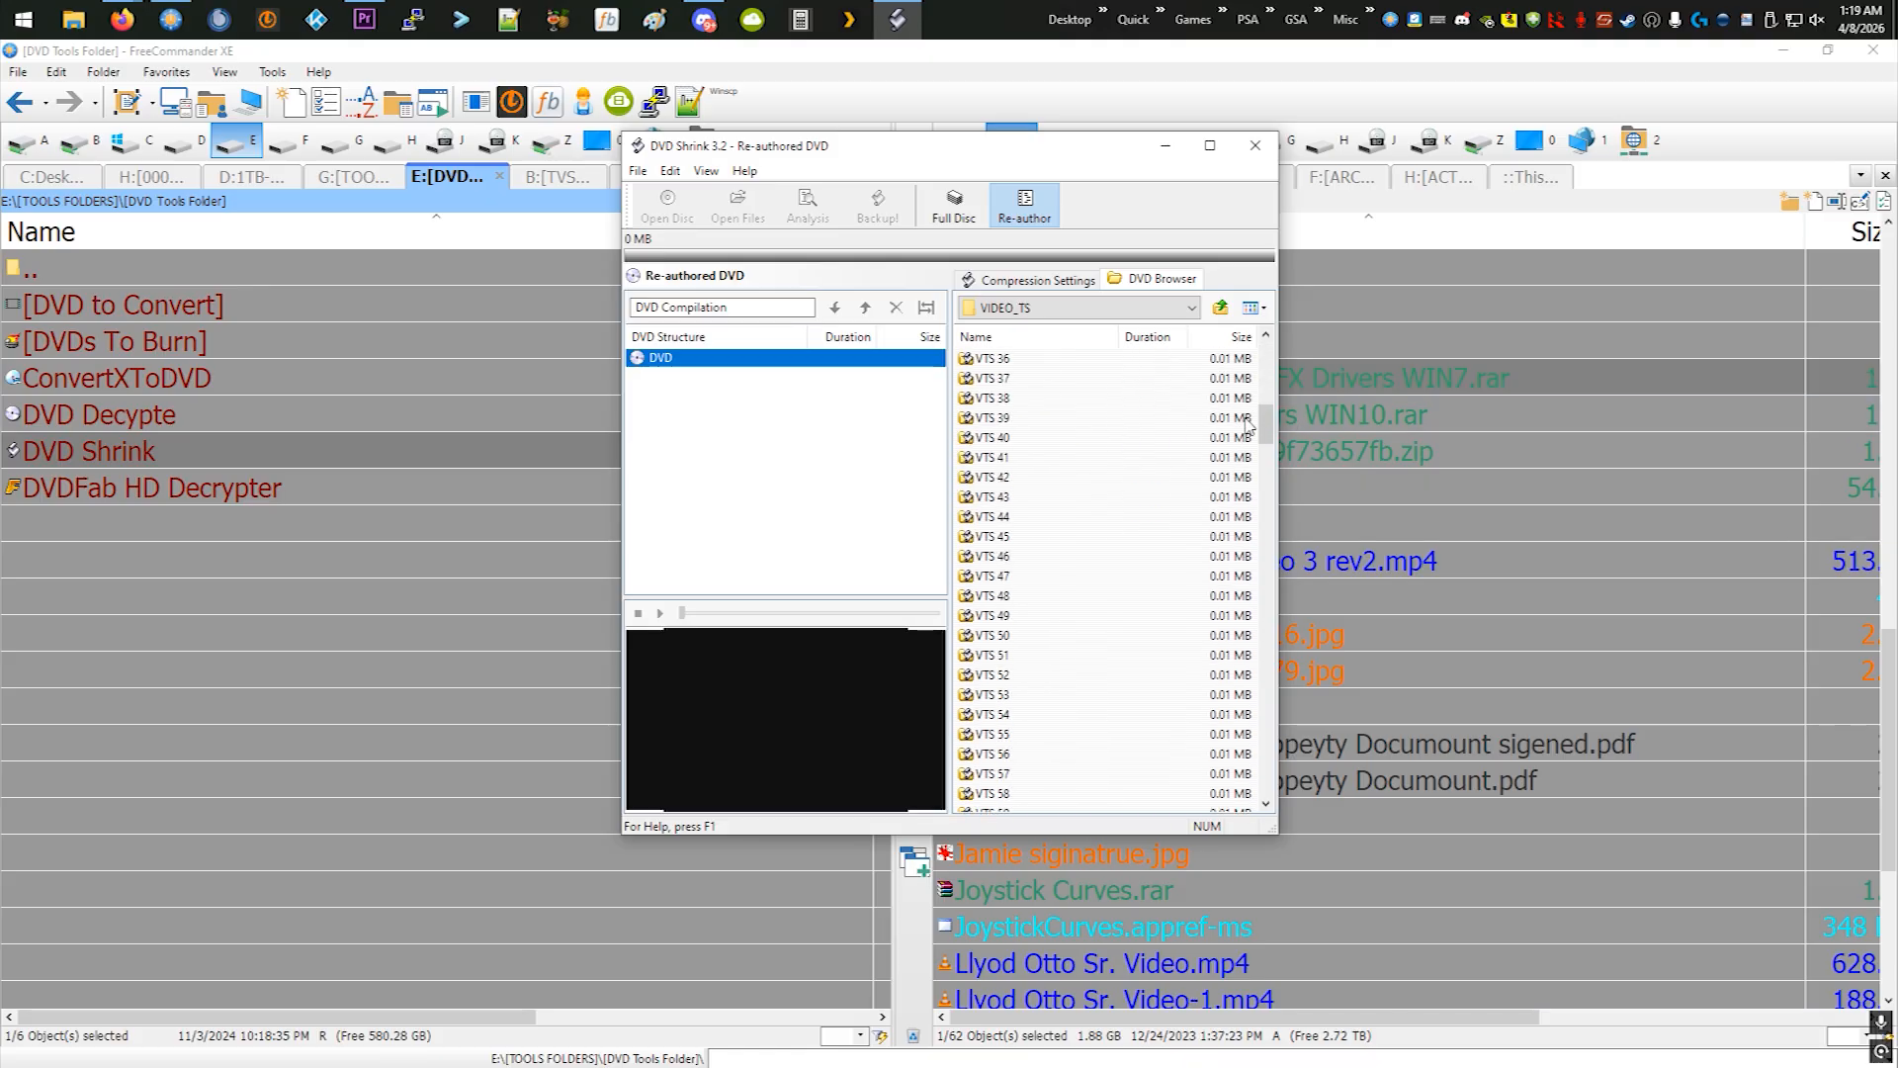
drag(1271, 421, 1282, 497)
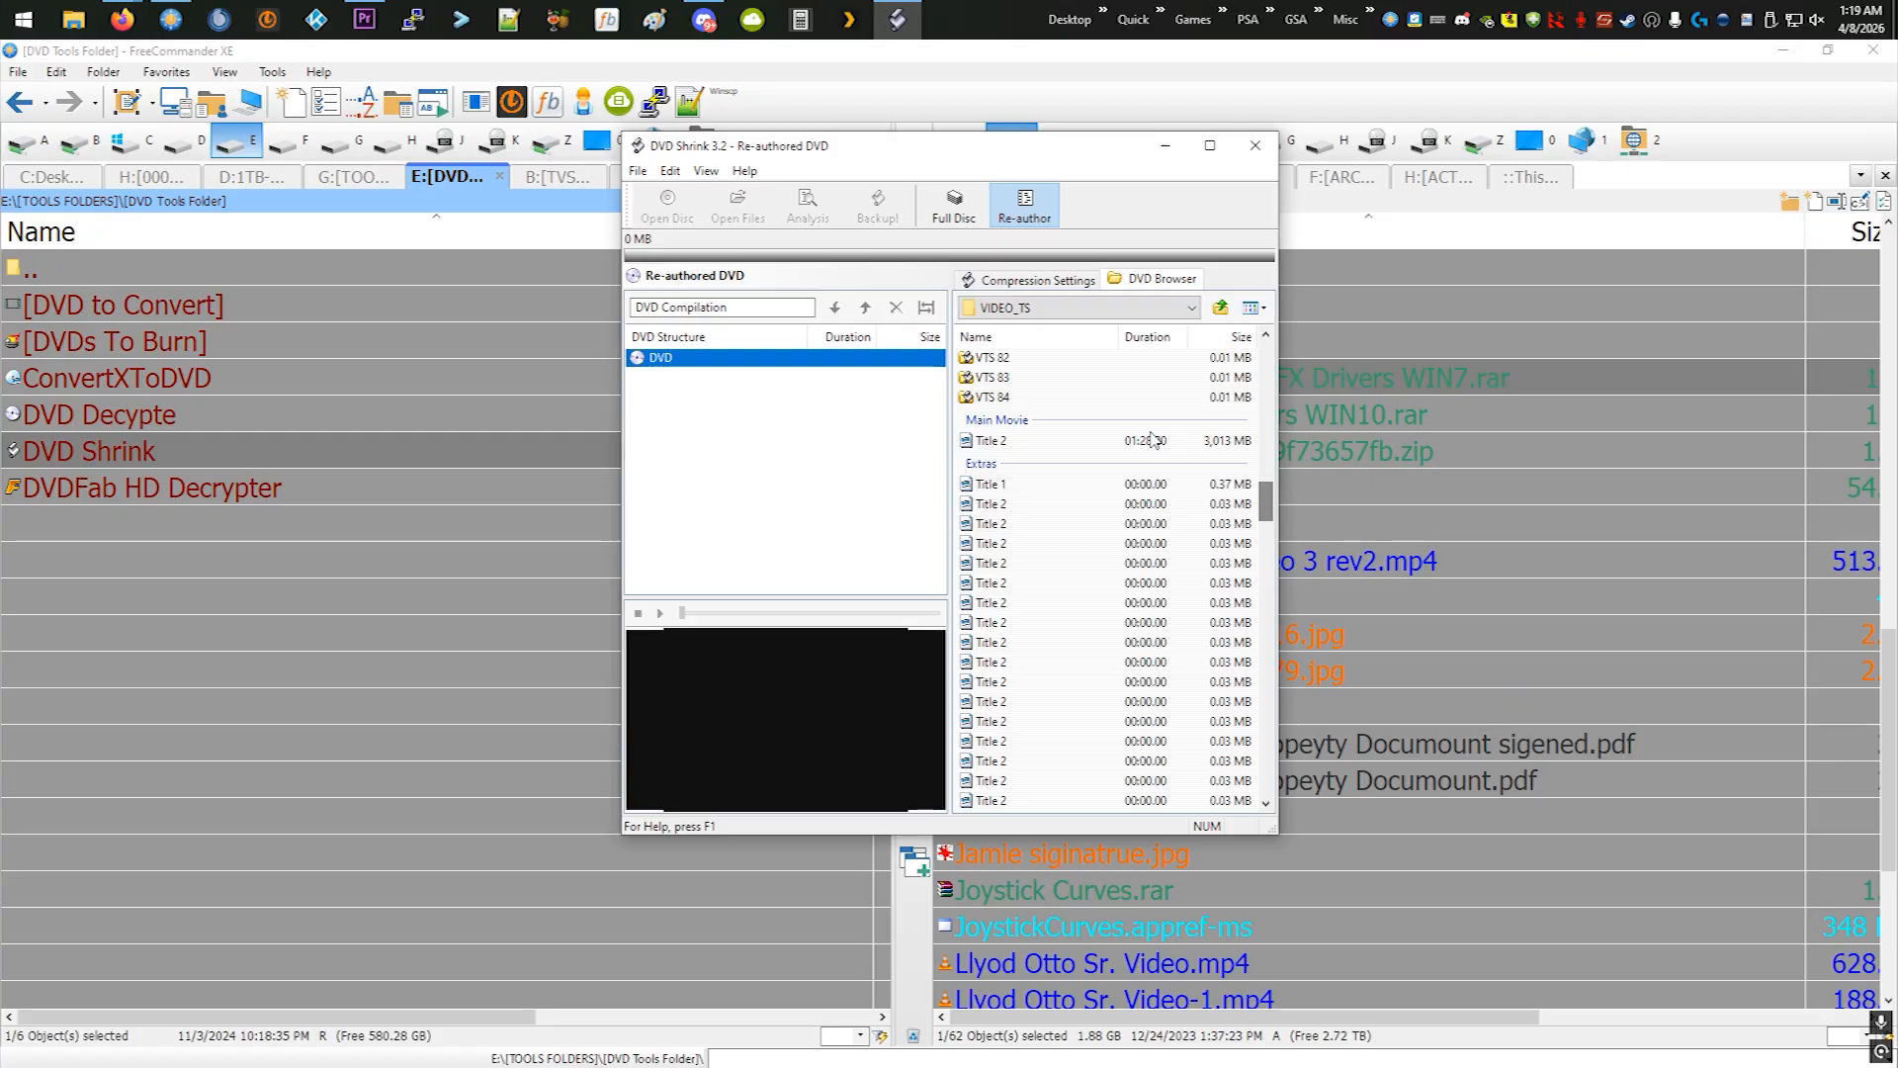
click(993, 442)
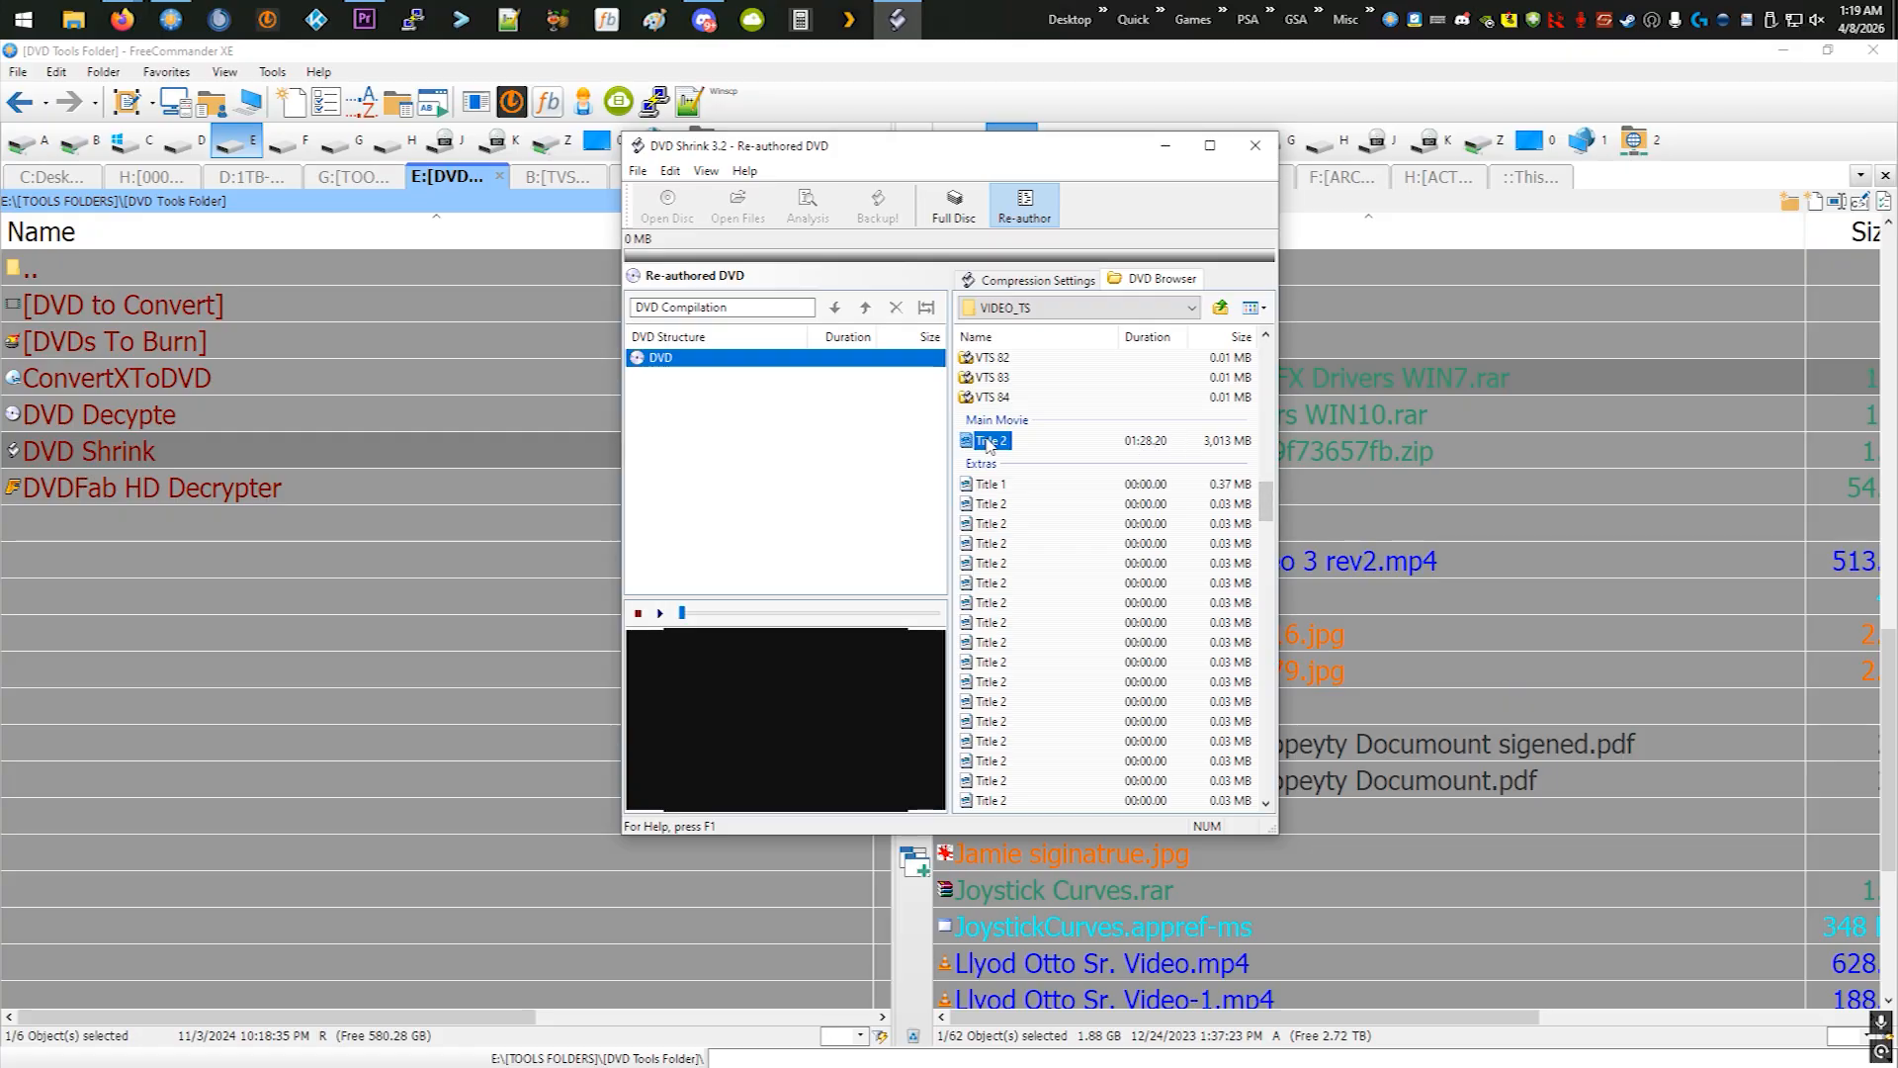
drag(995, 447, 673, 368)
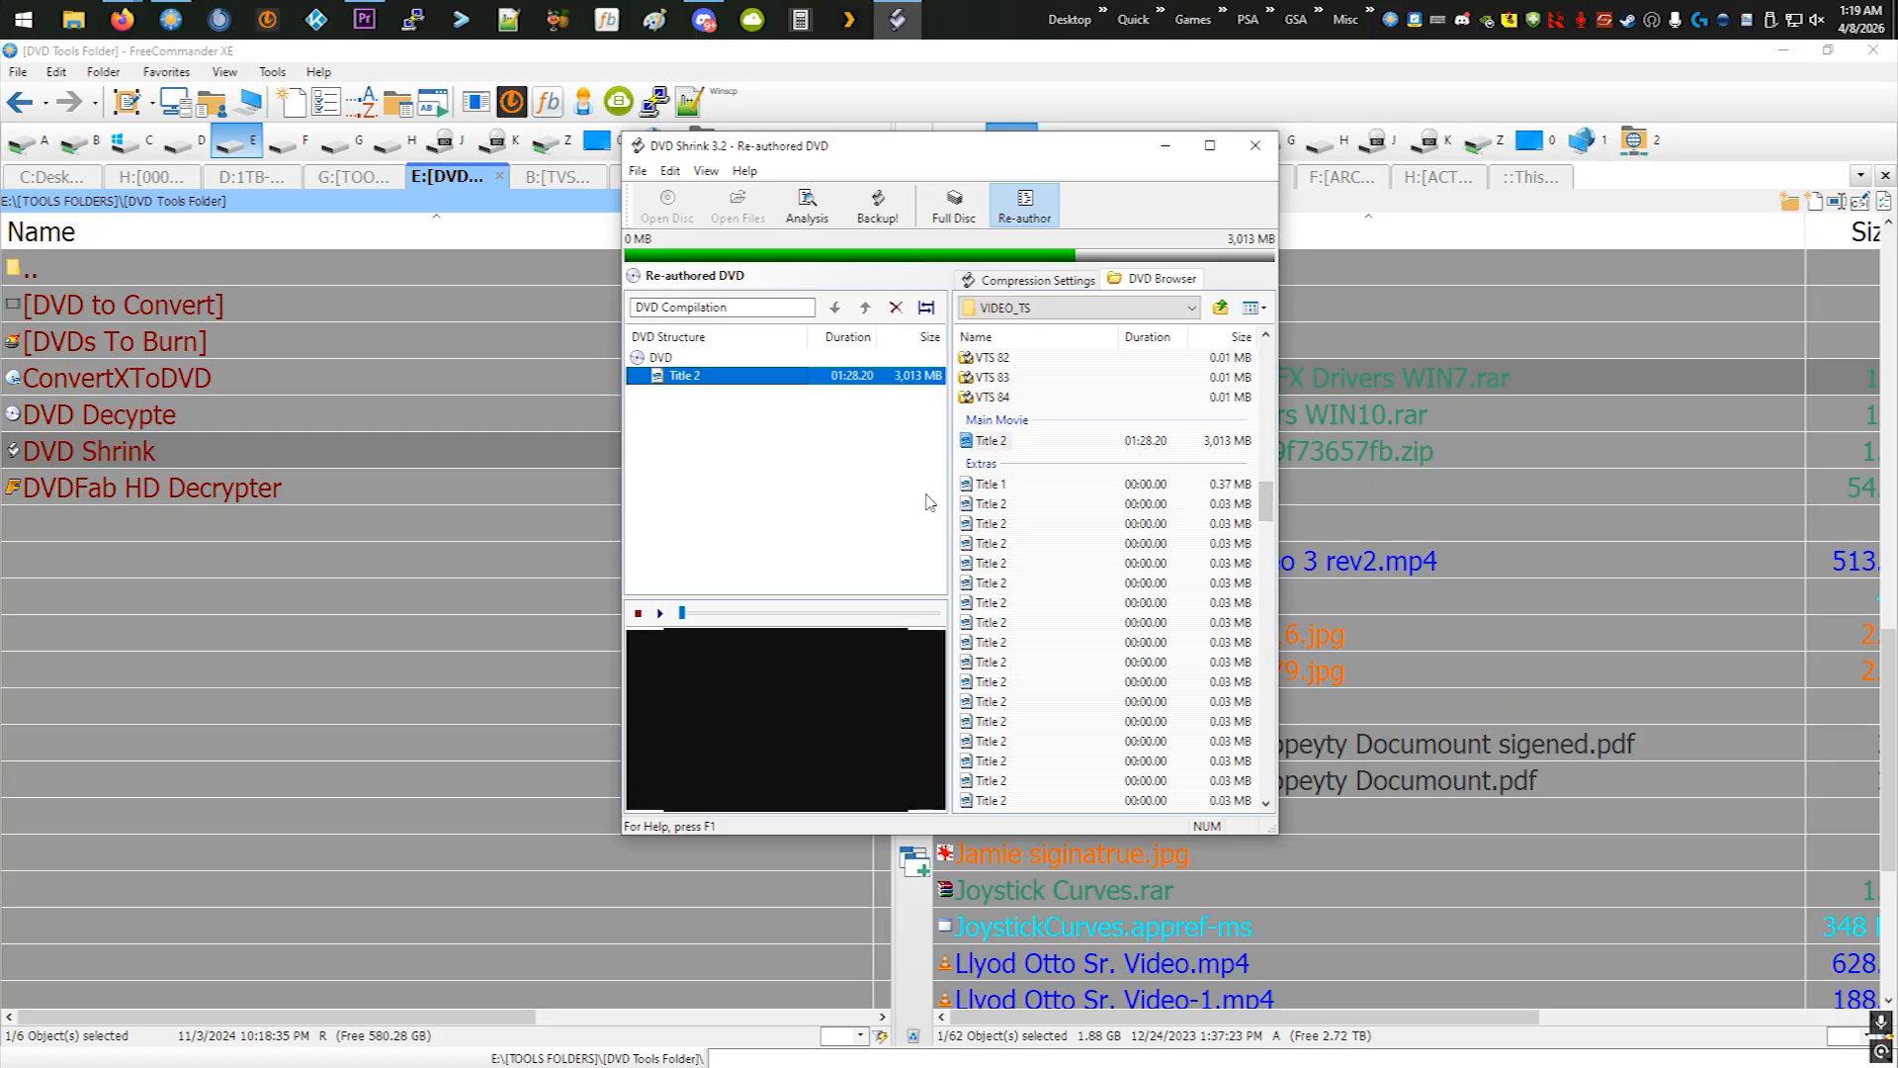
- Examine the extras and menus in the DVD browser, the compilation name field and the compression settings
scroll(1088, 497, down, 3)
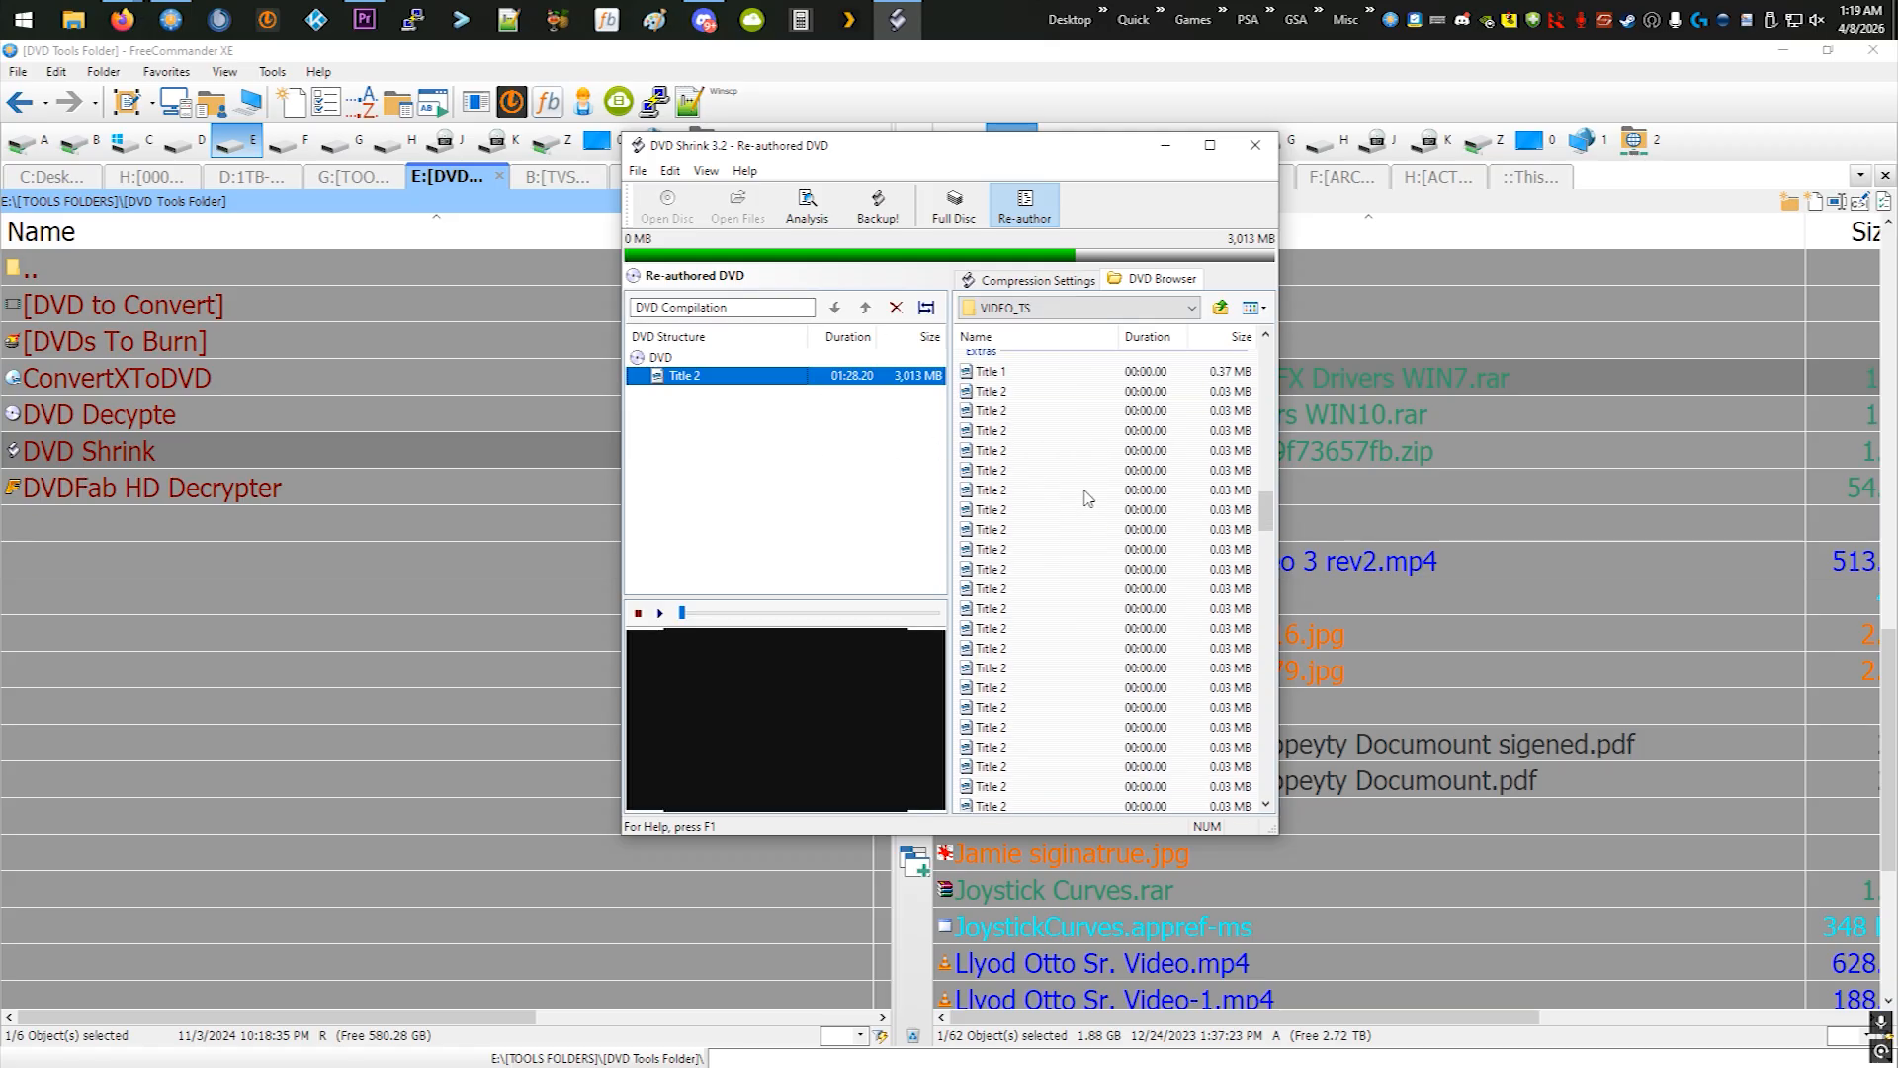
scroll(1009, 615, down, 3)
scroll(1009, 614, down, 3)
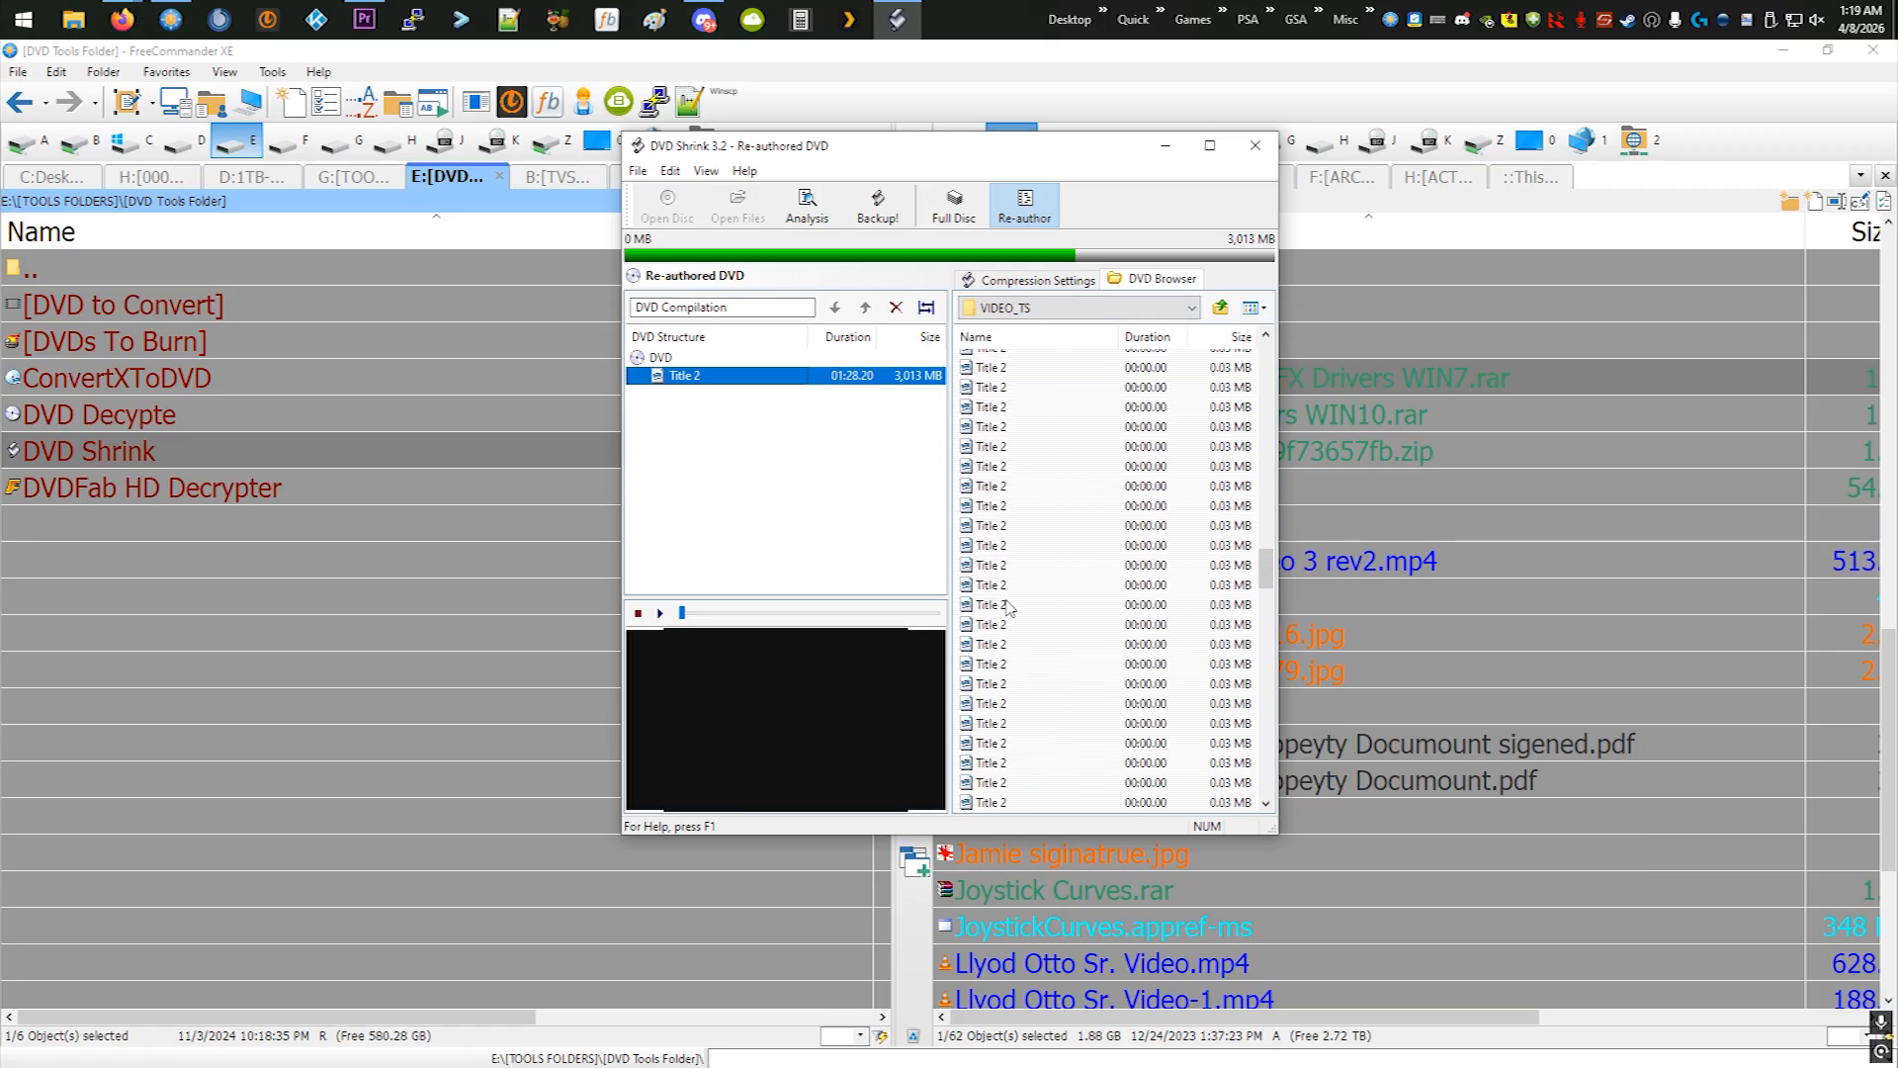
drag(1271, 607, 1272, 346)
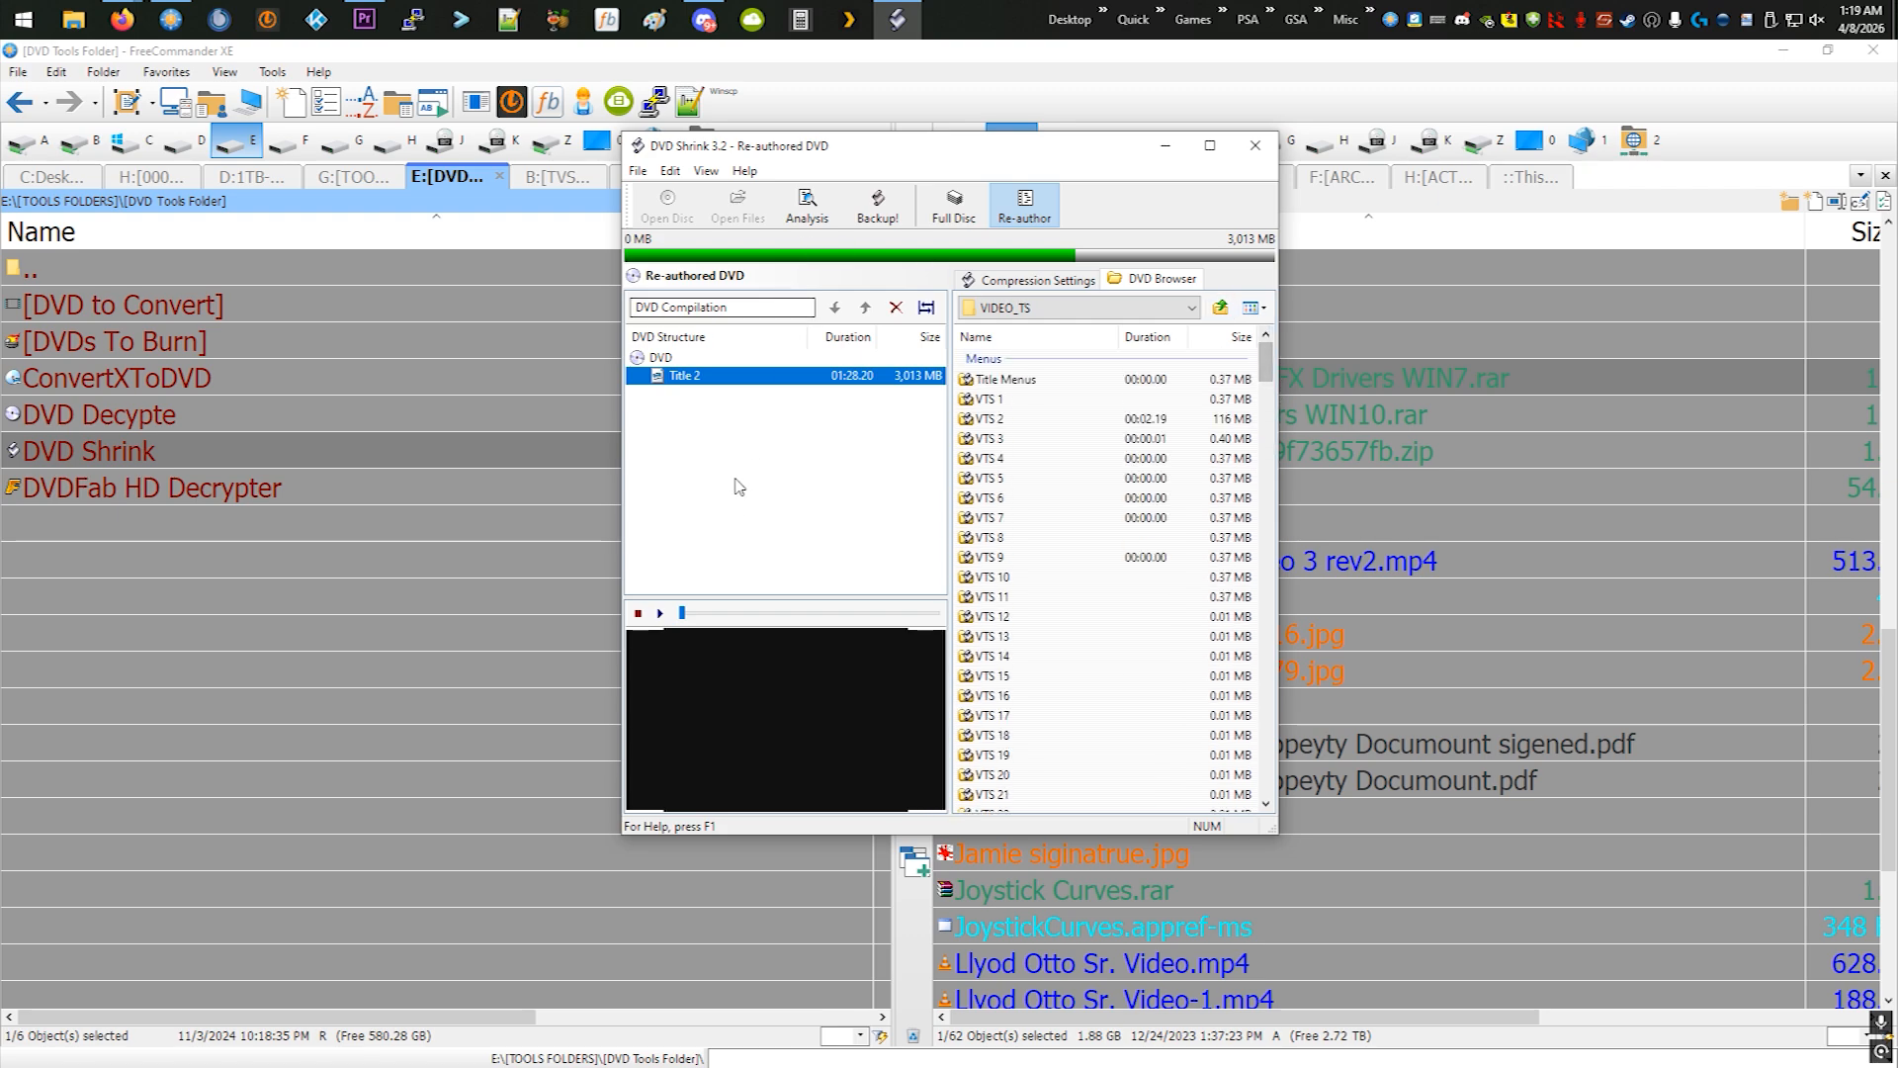
drag(736, 307, 610, 303)
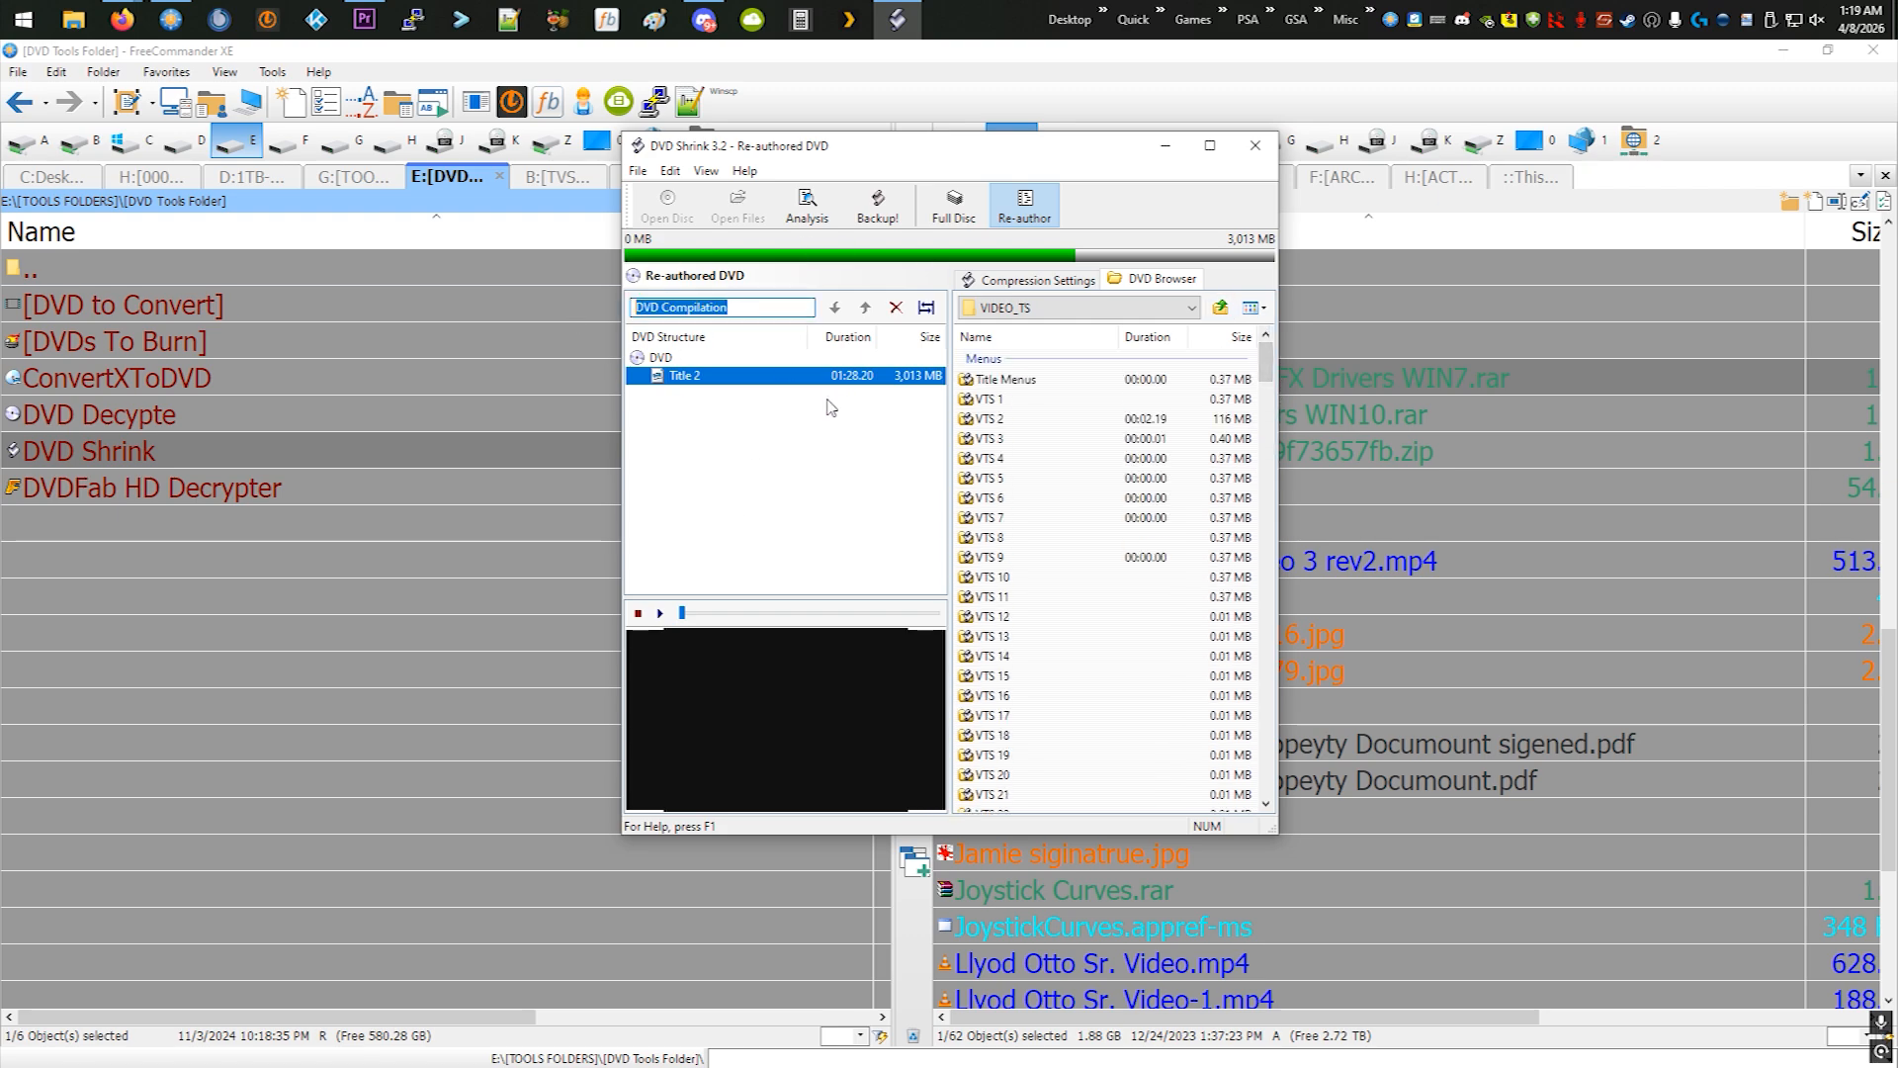
click(796, 454)
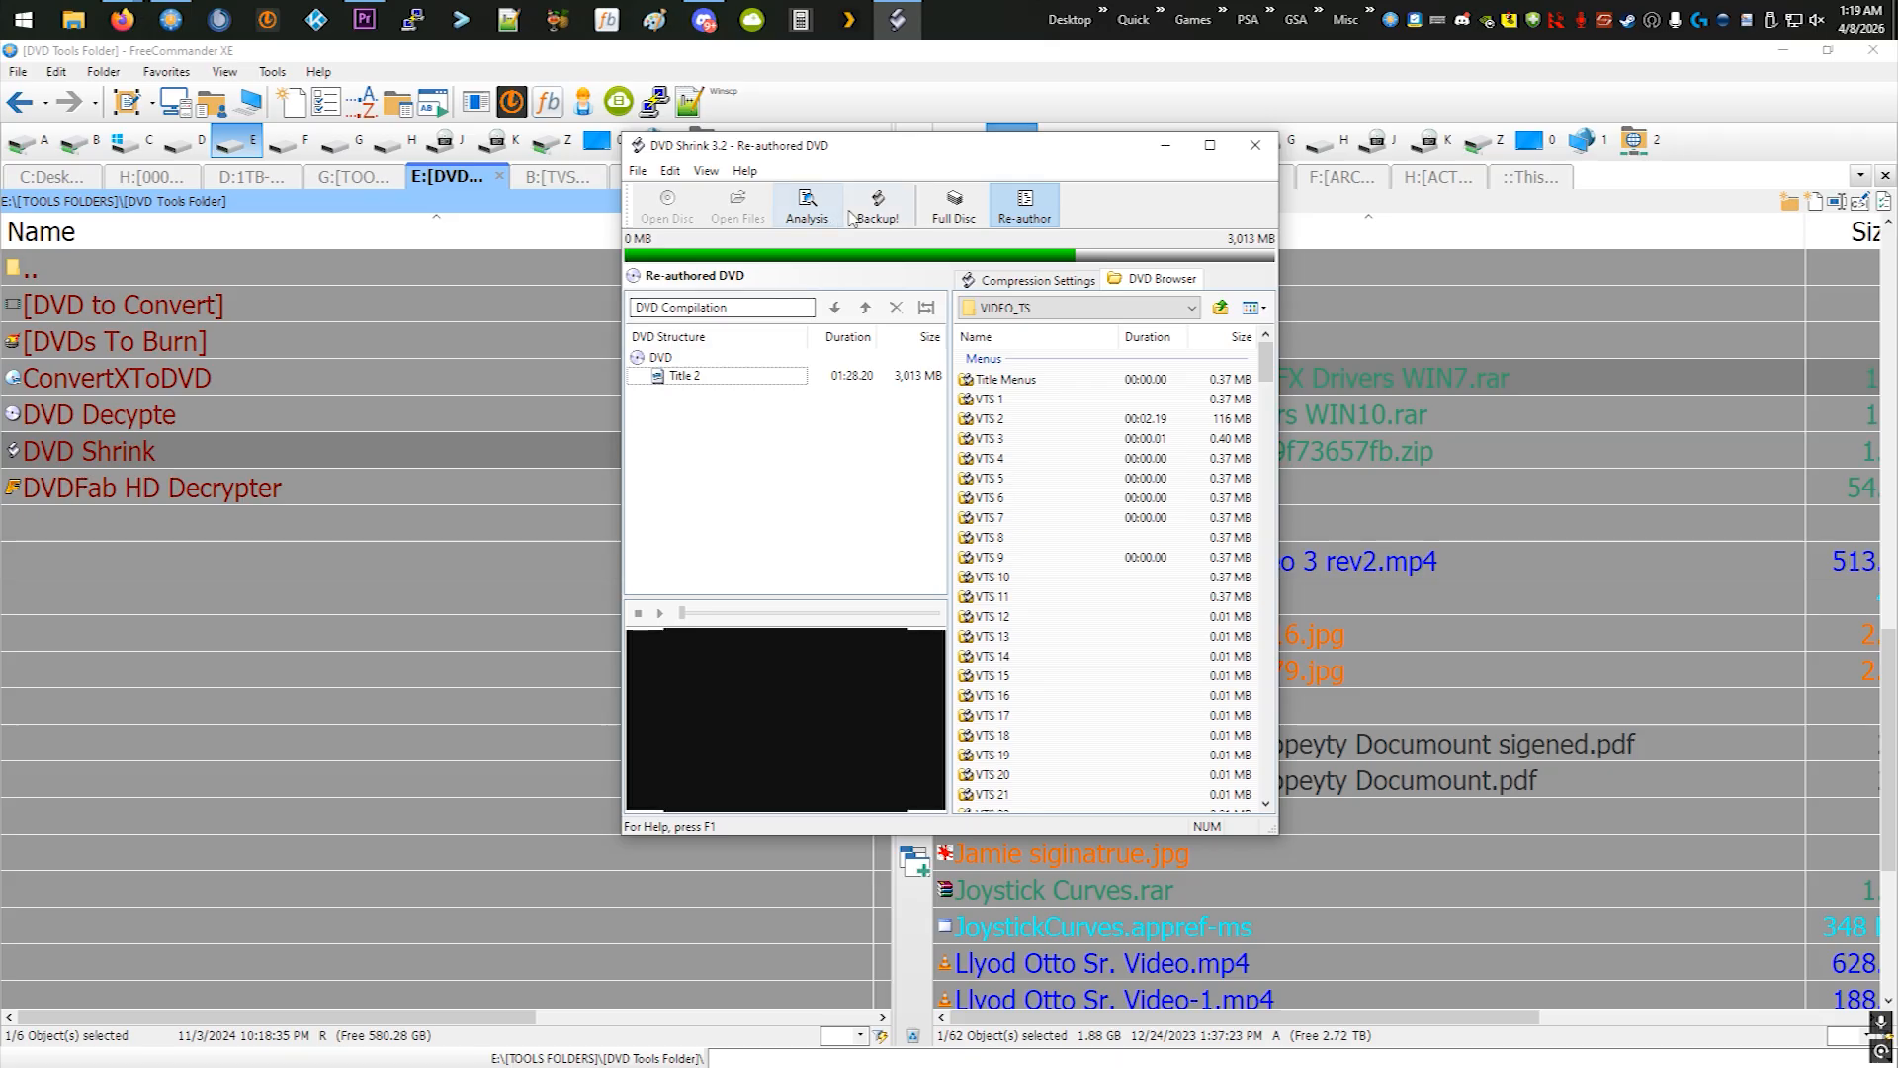
click(1008, 281)
click(1158, 281)
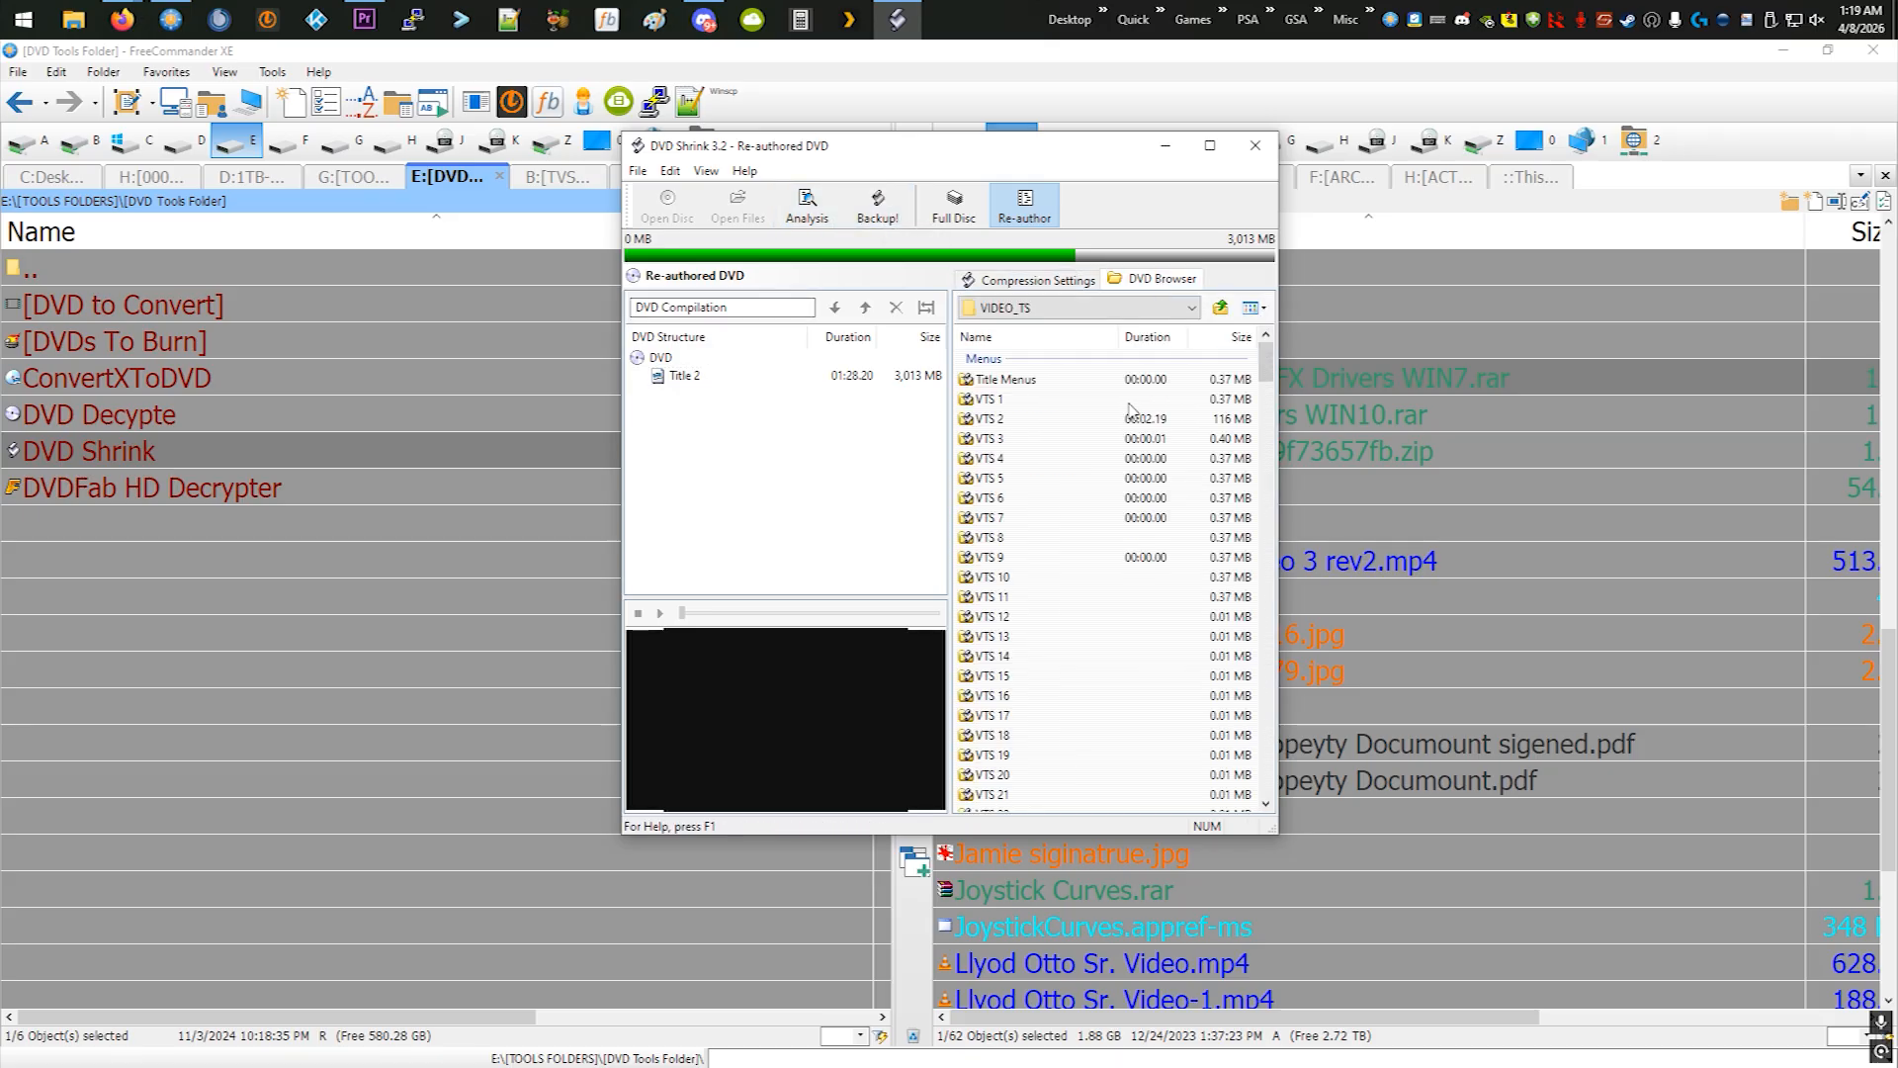
- Return to Full Disc mode, select the whole ZOOM disc and open its backup settings
click(954, 205)
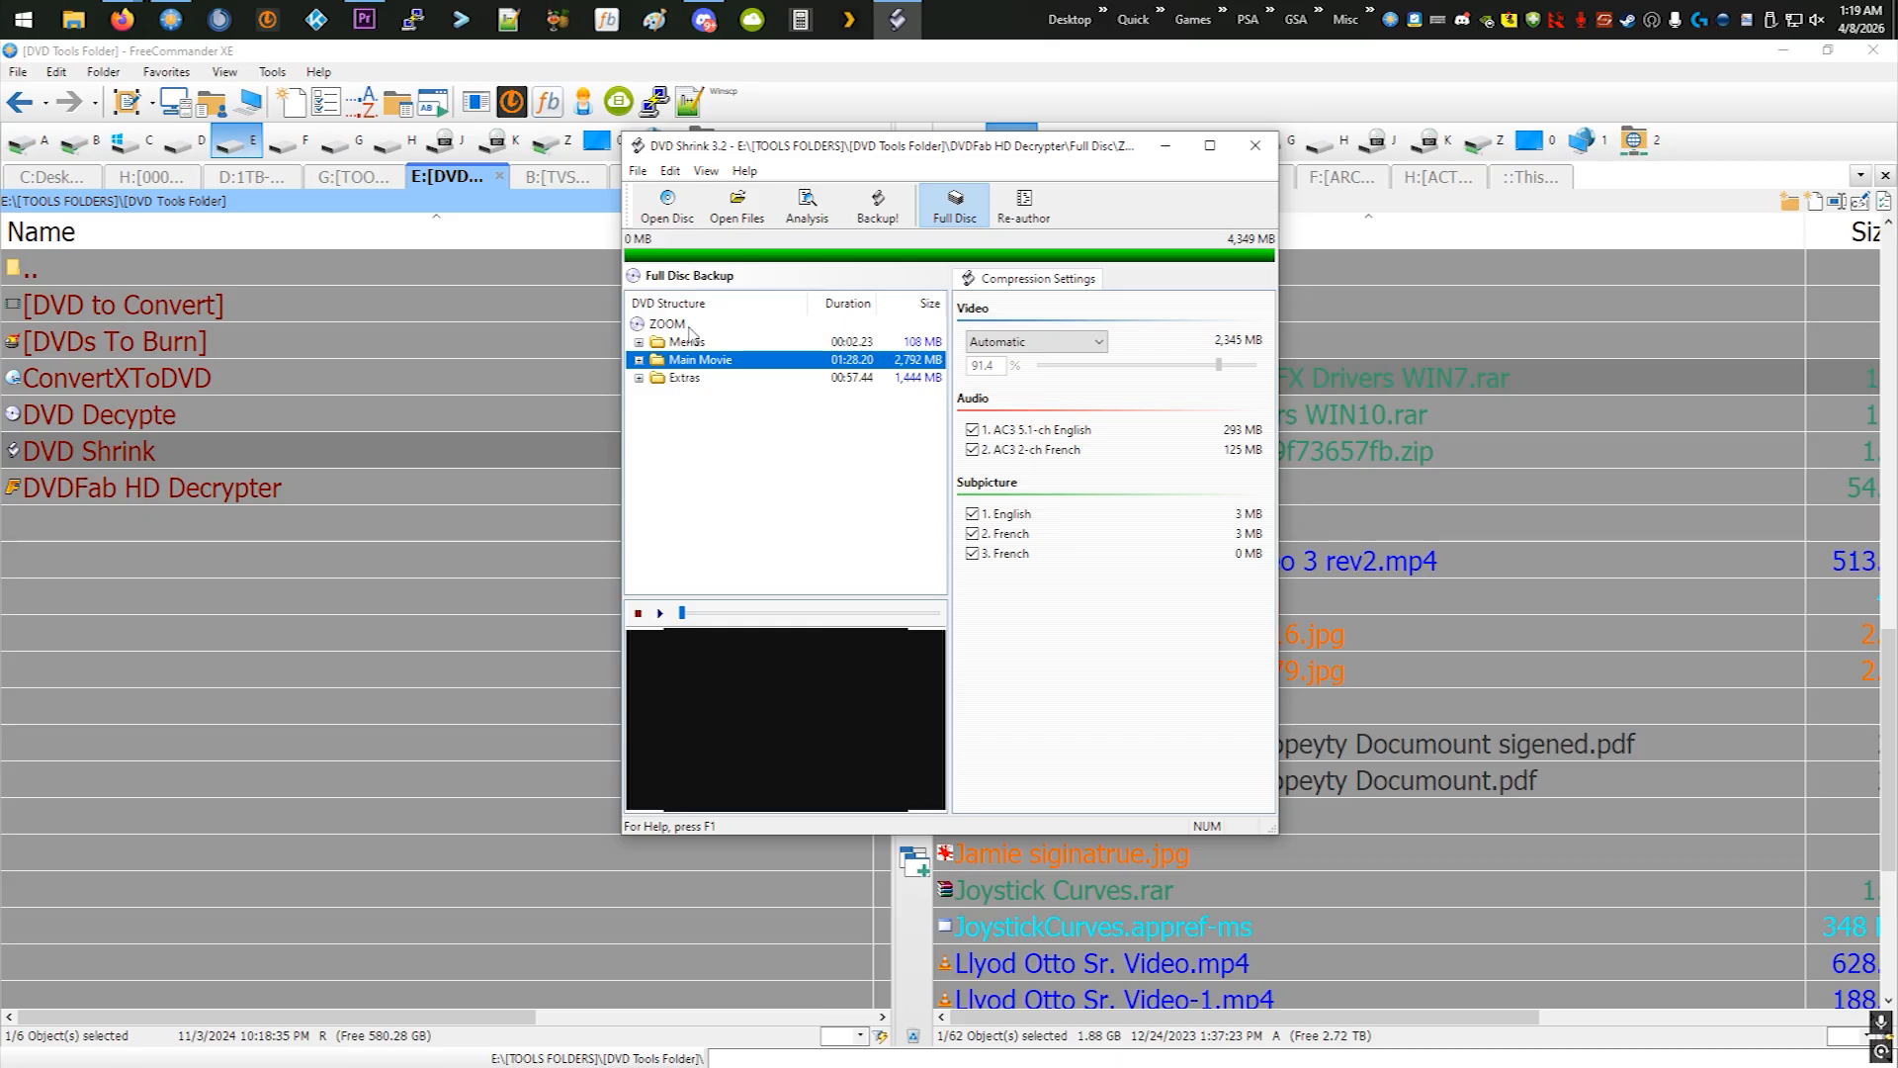
click(689, 326)
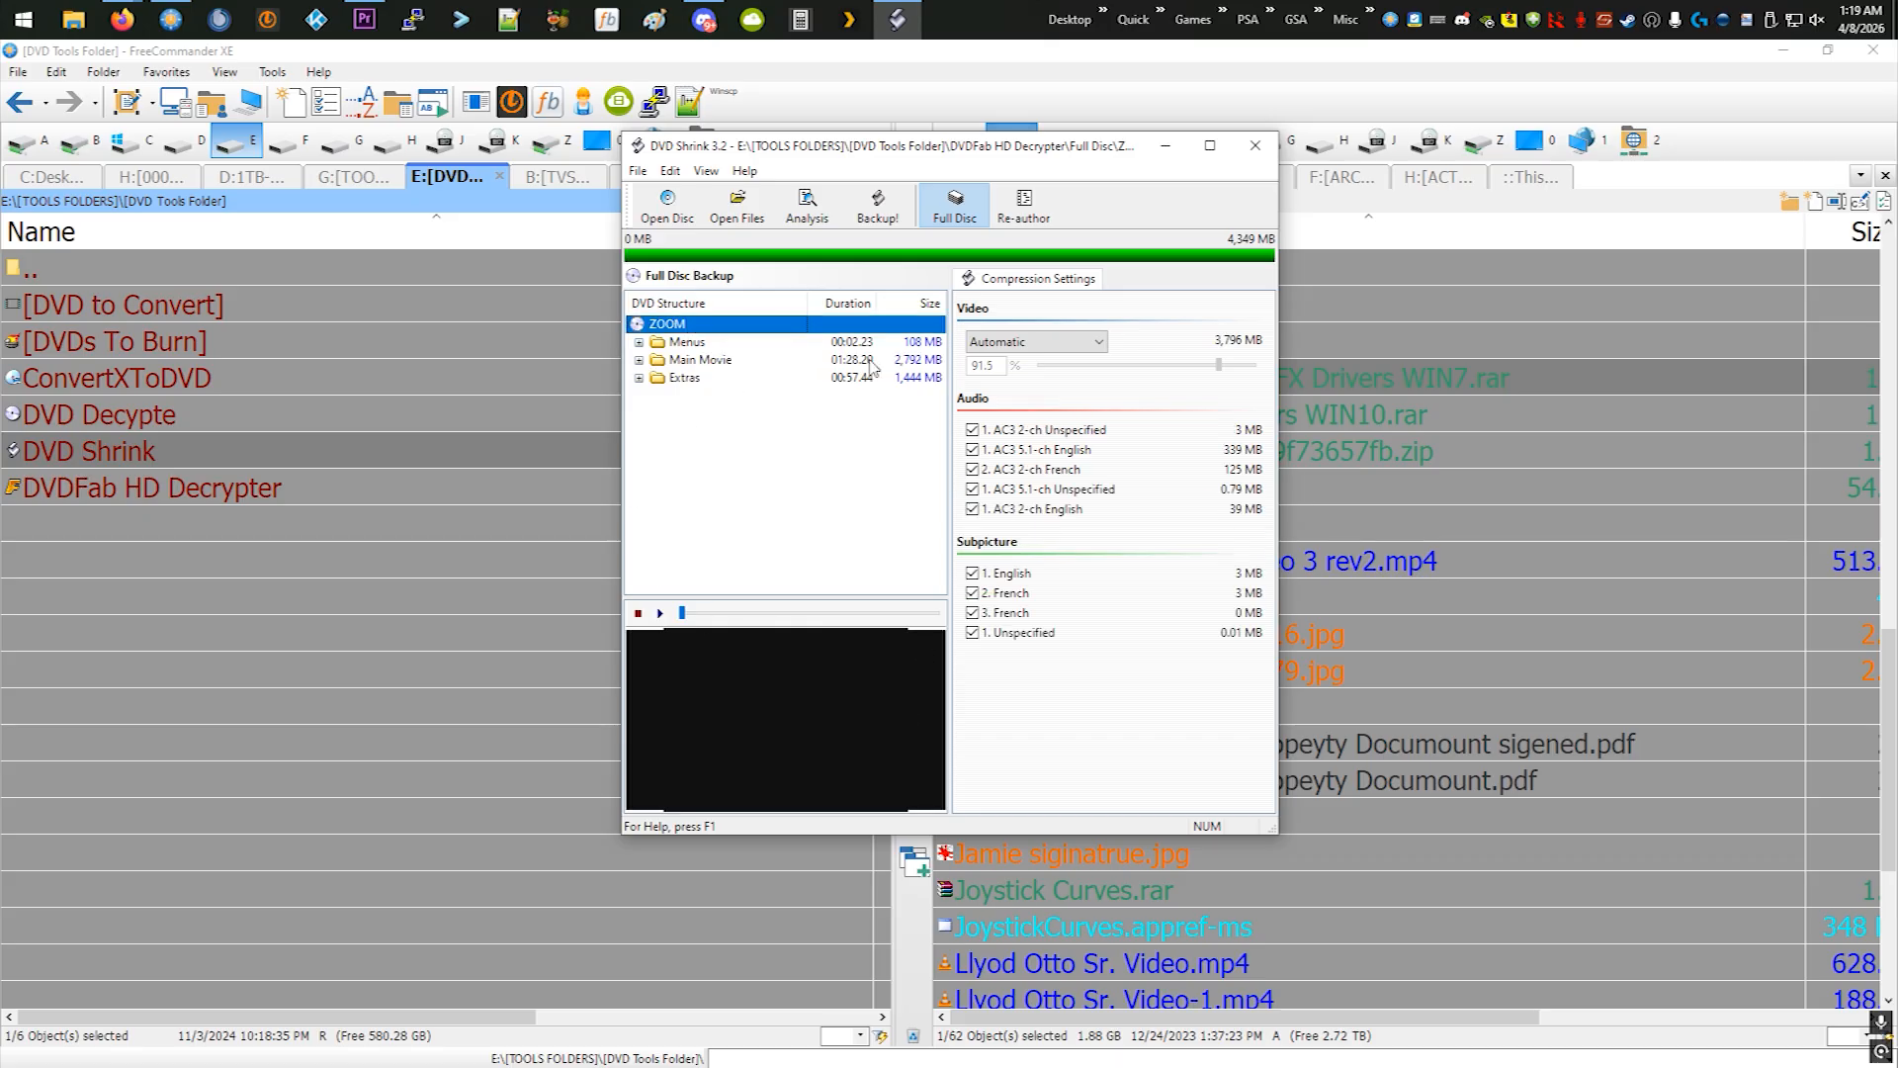
click(869, 224)
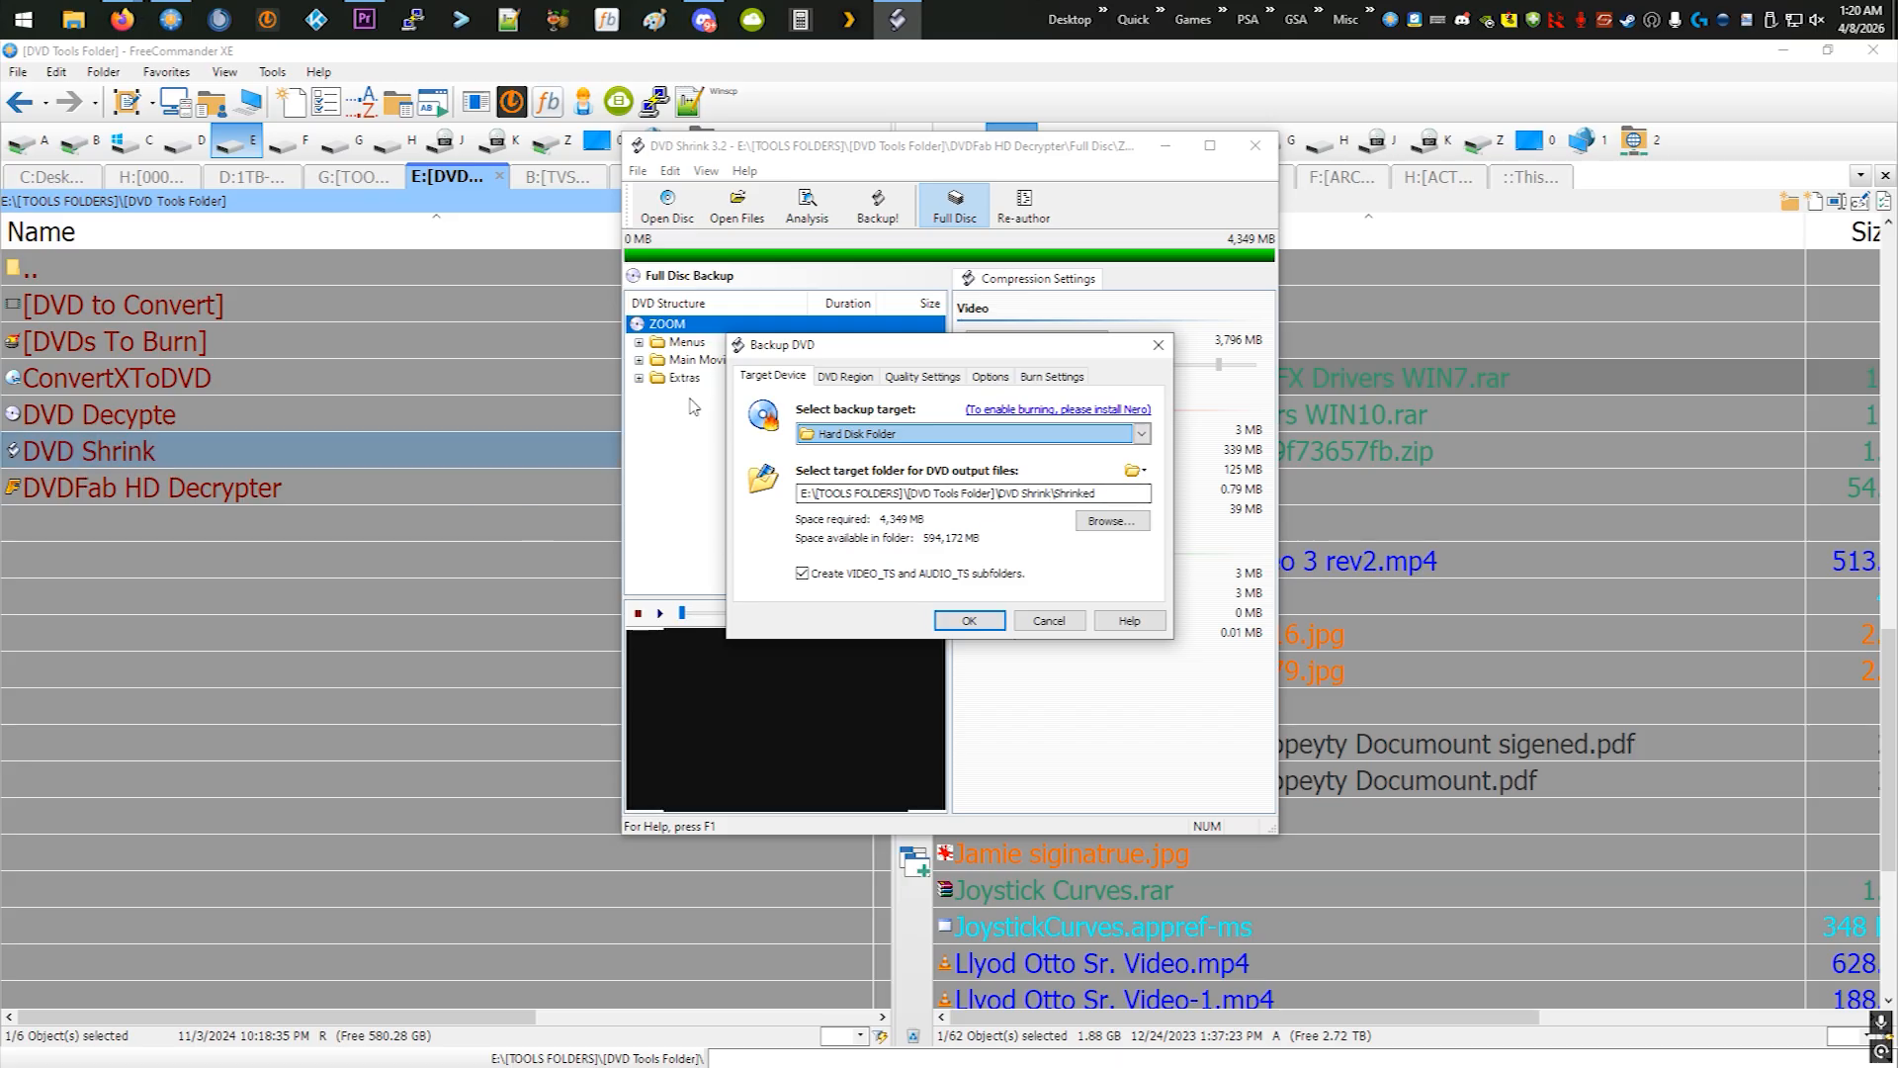
- Review the region, quality, options and burn settings, and start the backup to the hard disk folder DVD Shrink\Shrinked
click(838, 378)
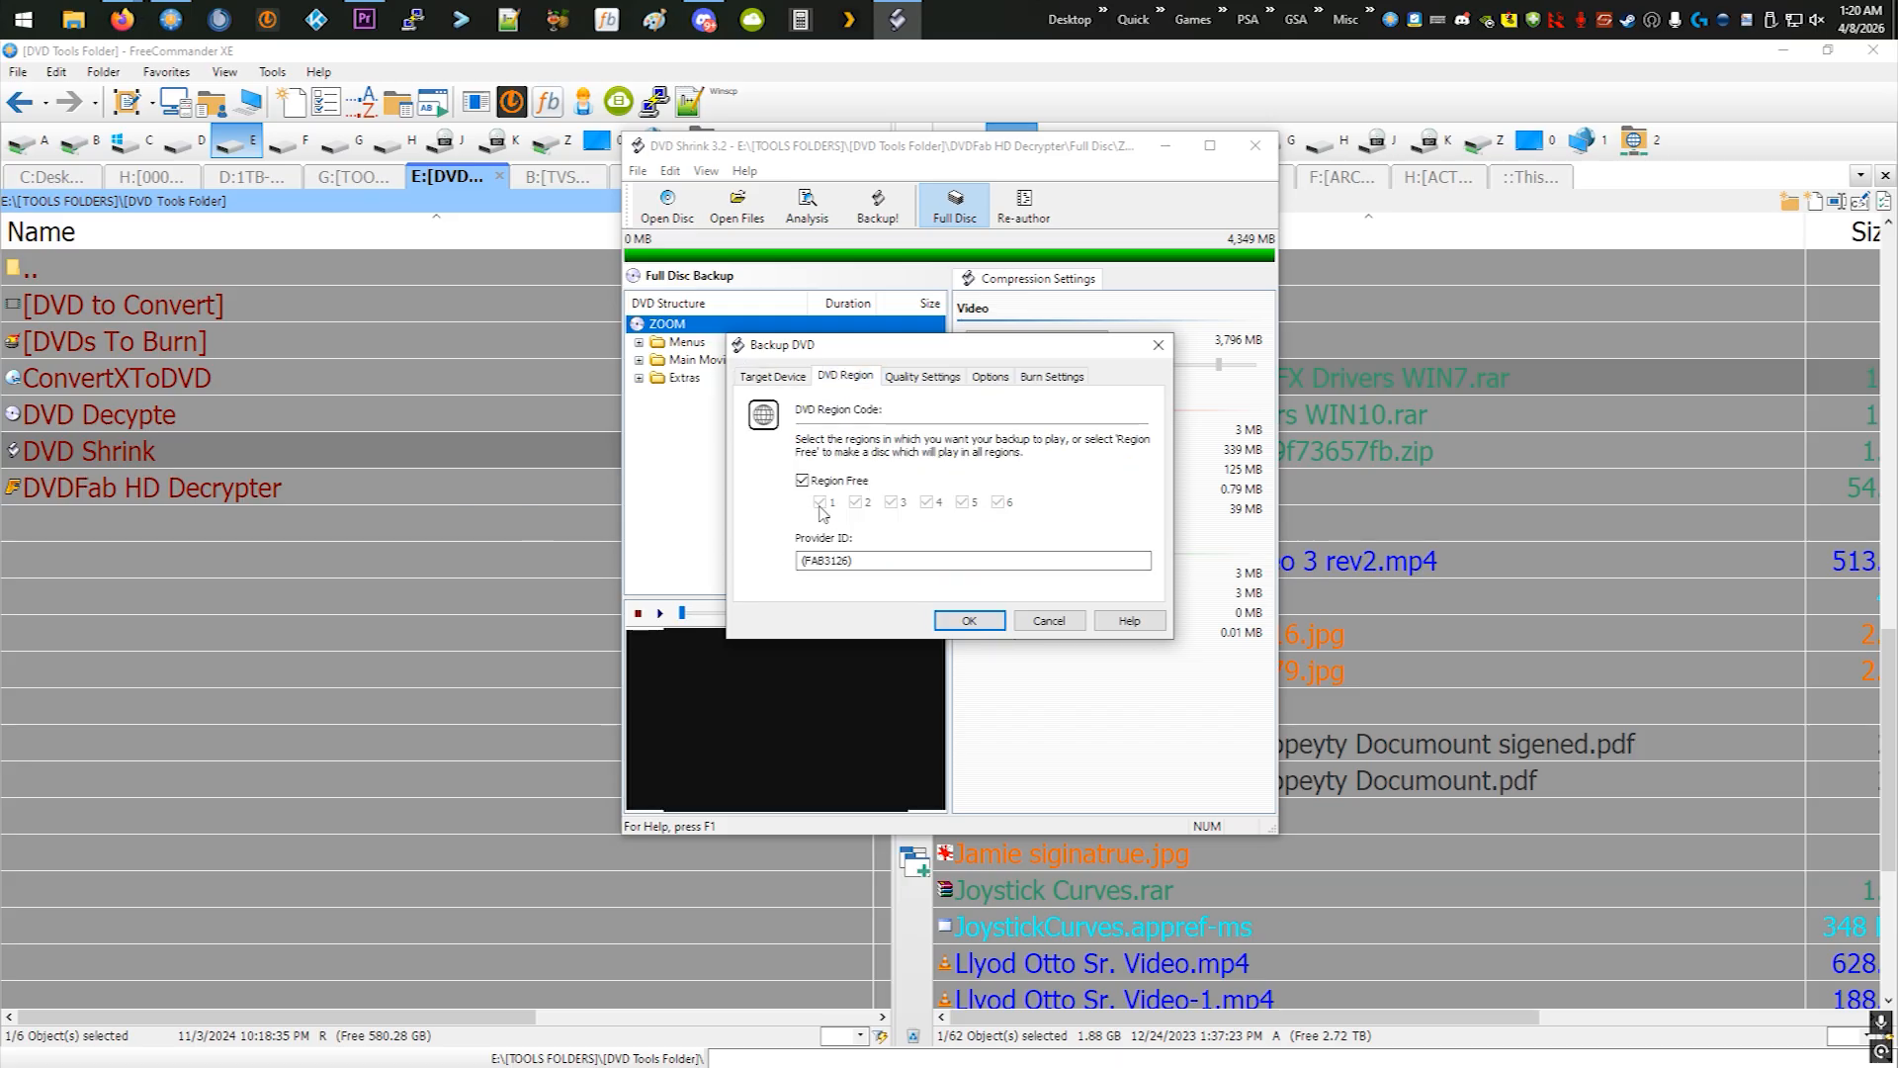
click(930, 377)
click(990, 380)
click(1029, 381)
click(772, 377)
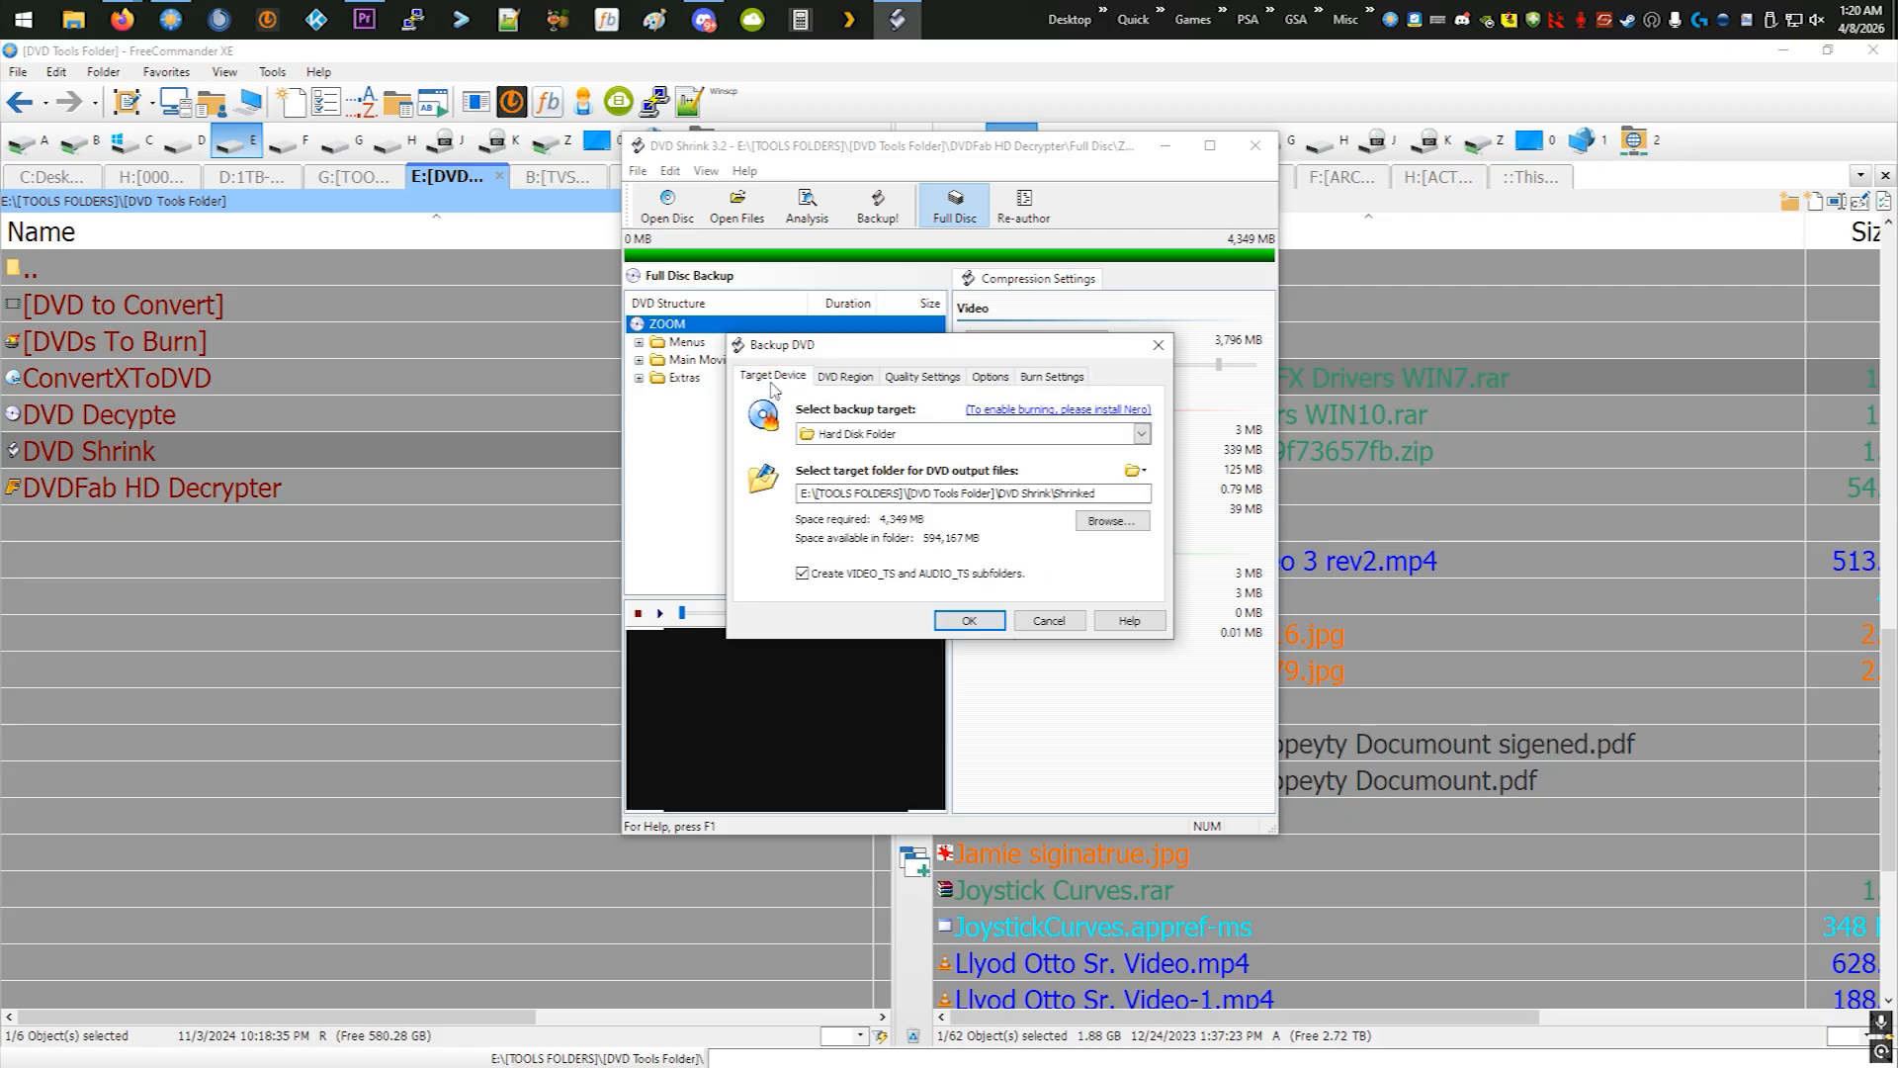
click(970, 621)
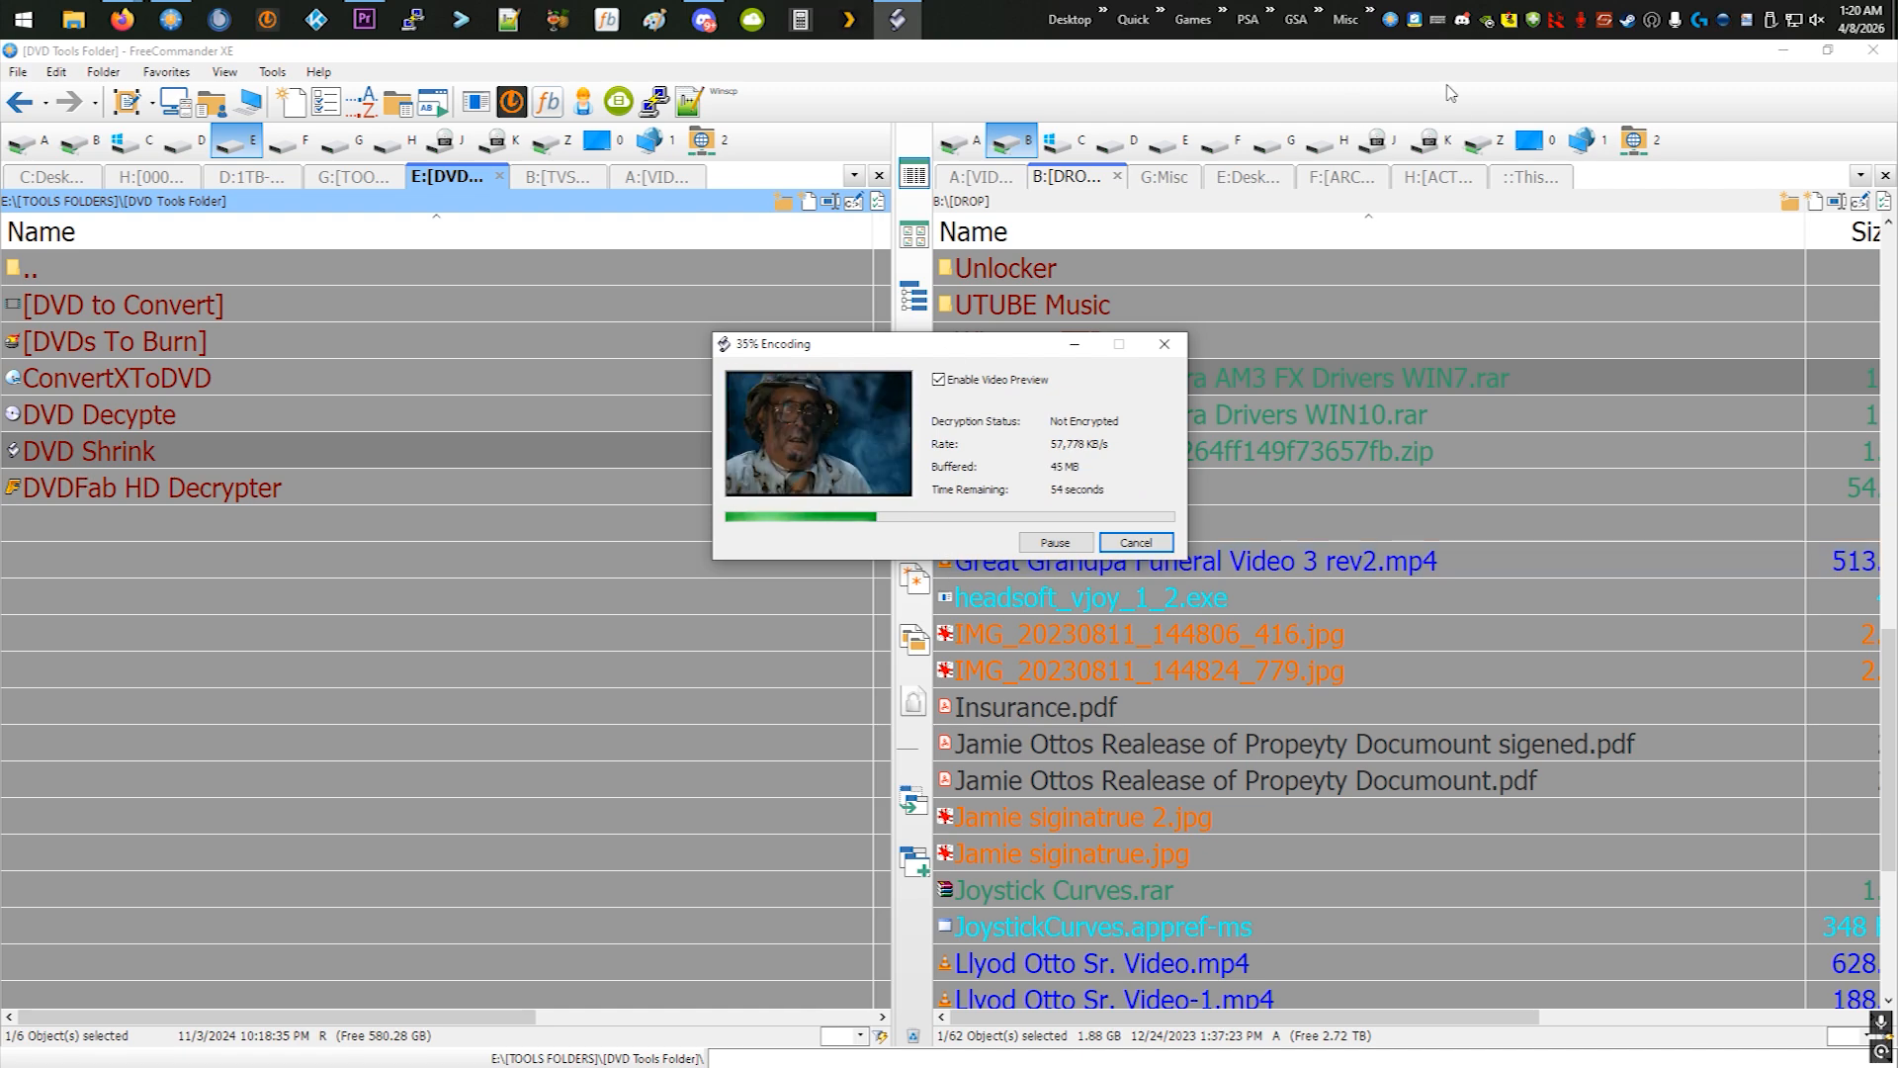
- Open the DVD Shrink folder in FreeCommander and create a folder named ZOOM FullDisc in it
click(212, 453)
double_click(213, 453)
right_click(191, 477)
mouse_move(276, 767)
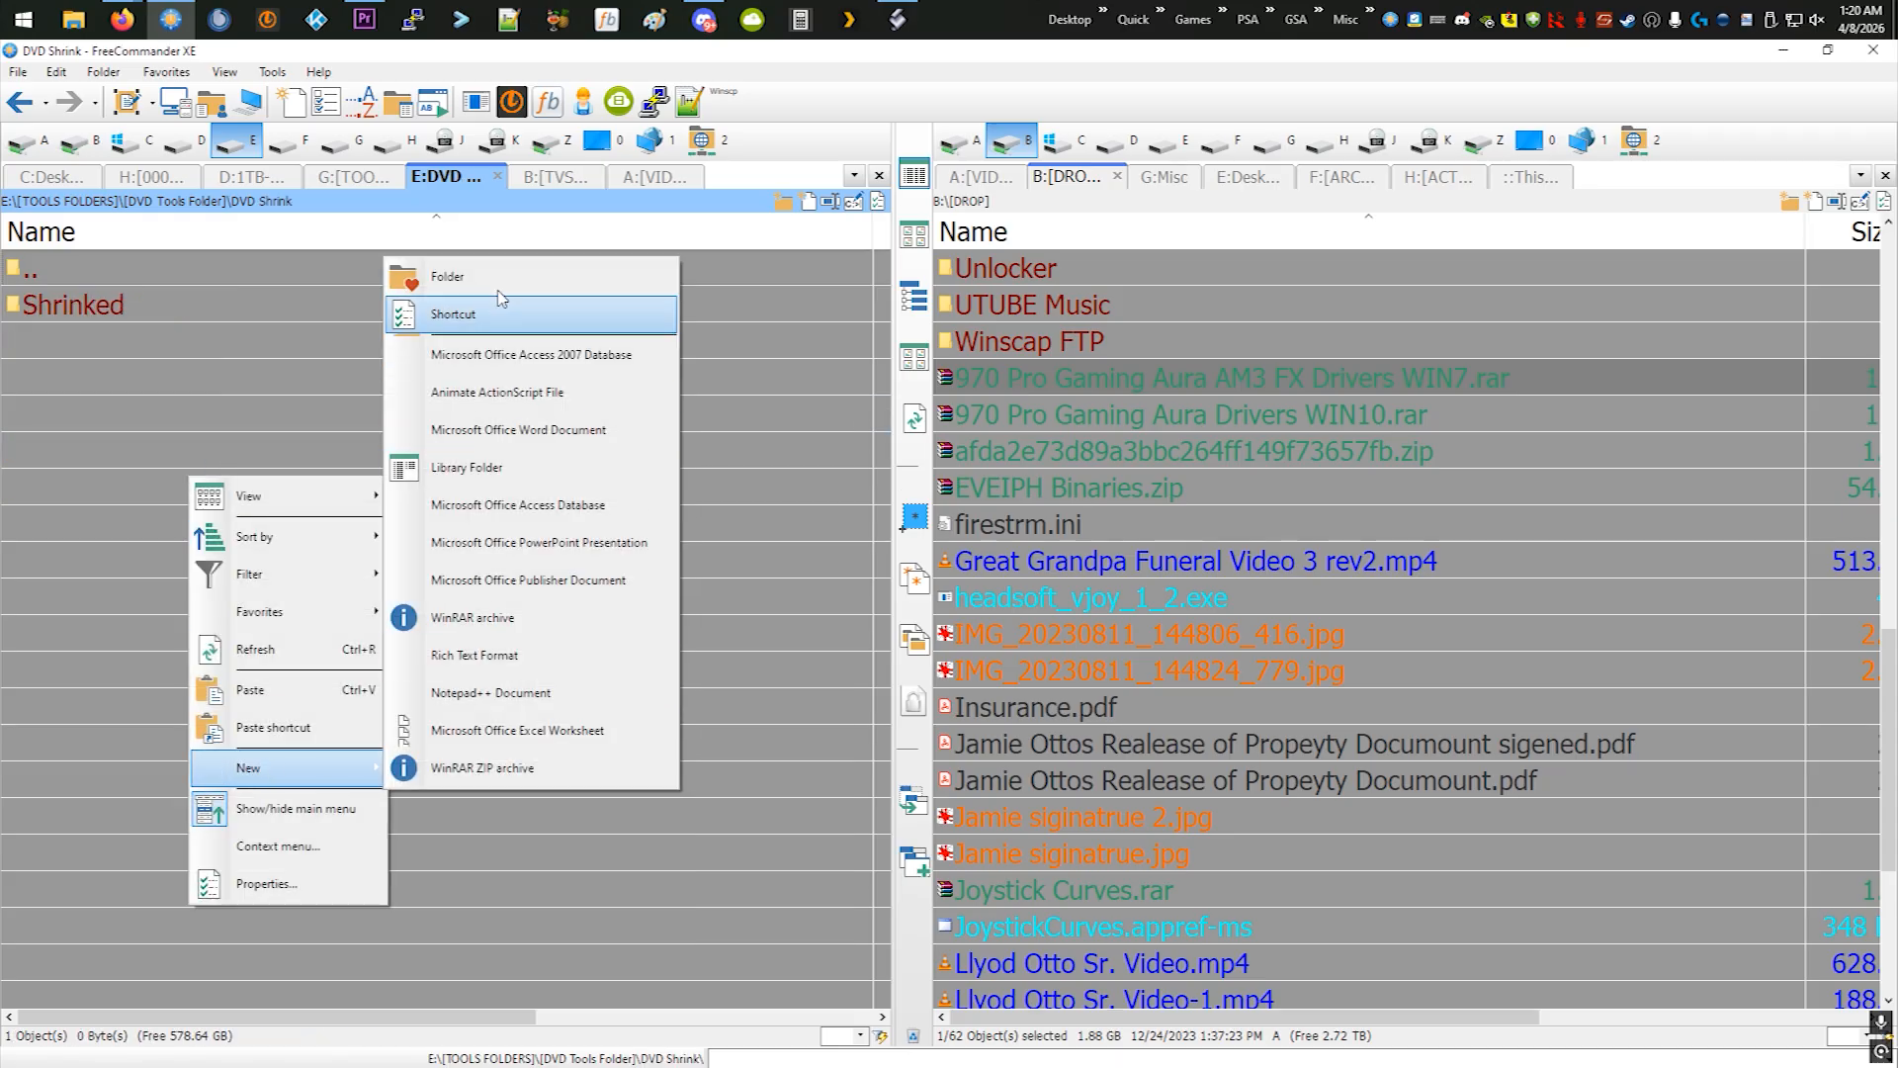
click(447, 277)
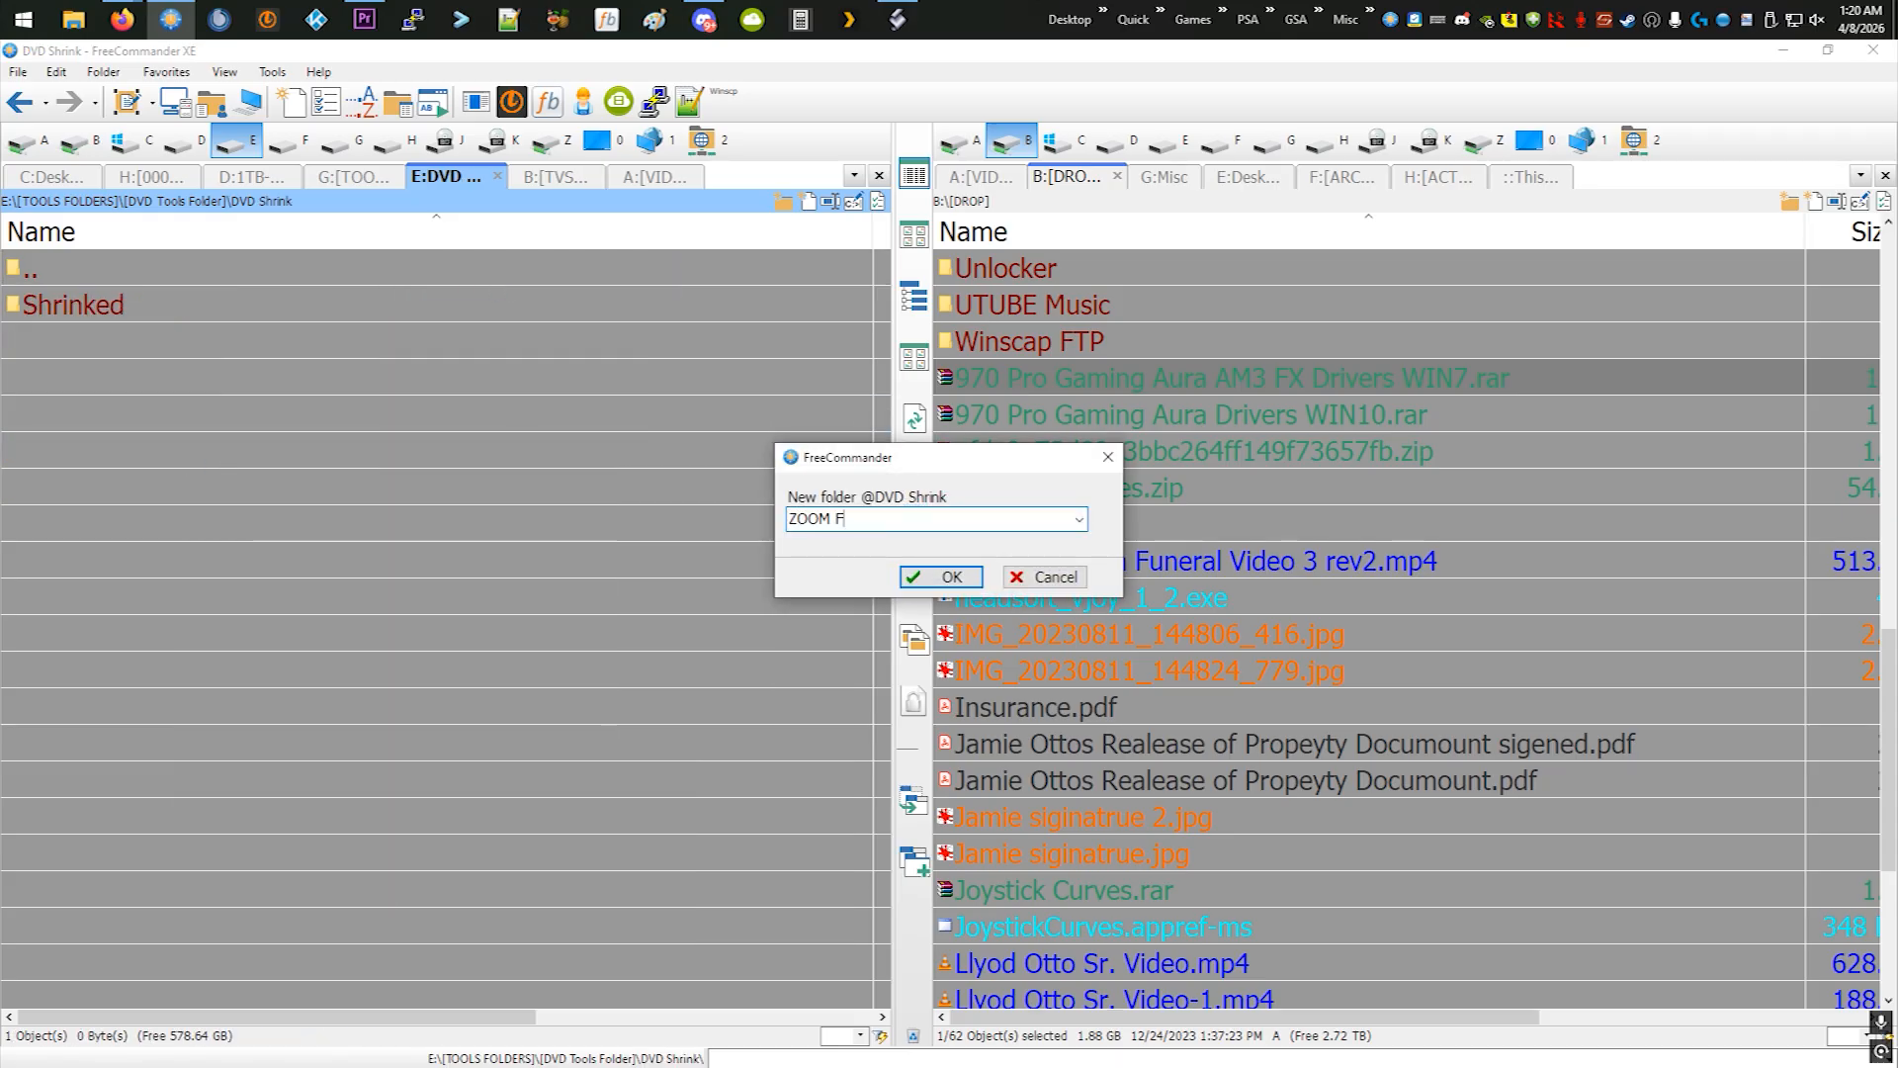
click(948, 581)
- Create a second folder named Zoom Main Movie in the DVD Shrink folder
right_click(271, 481)
mouse_move(354, 788)
click(621, 275)
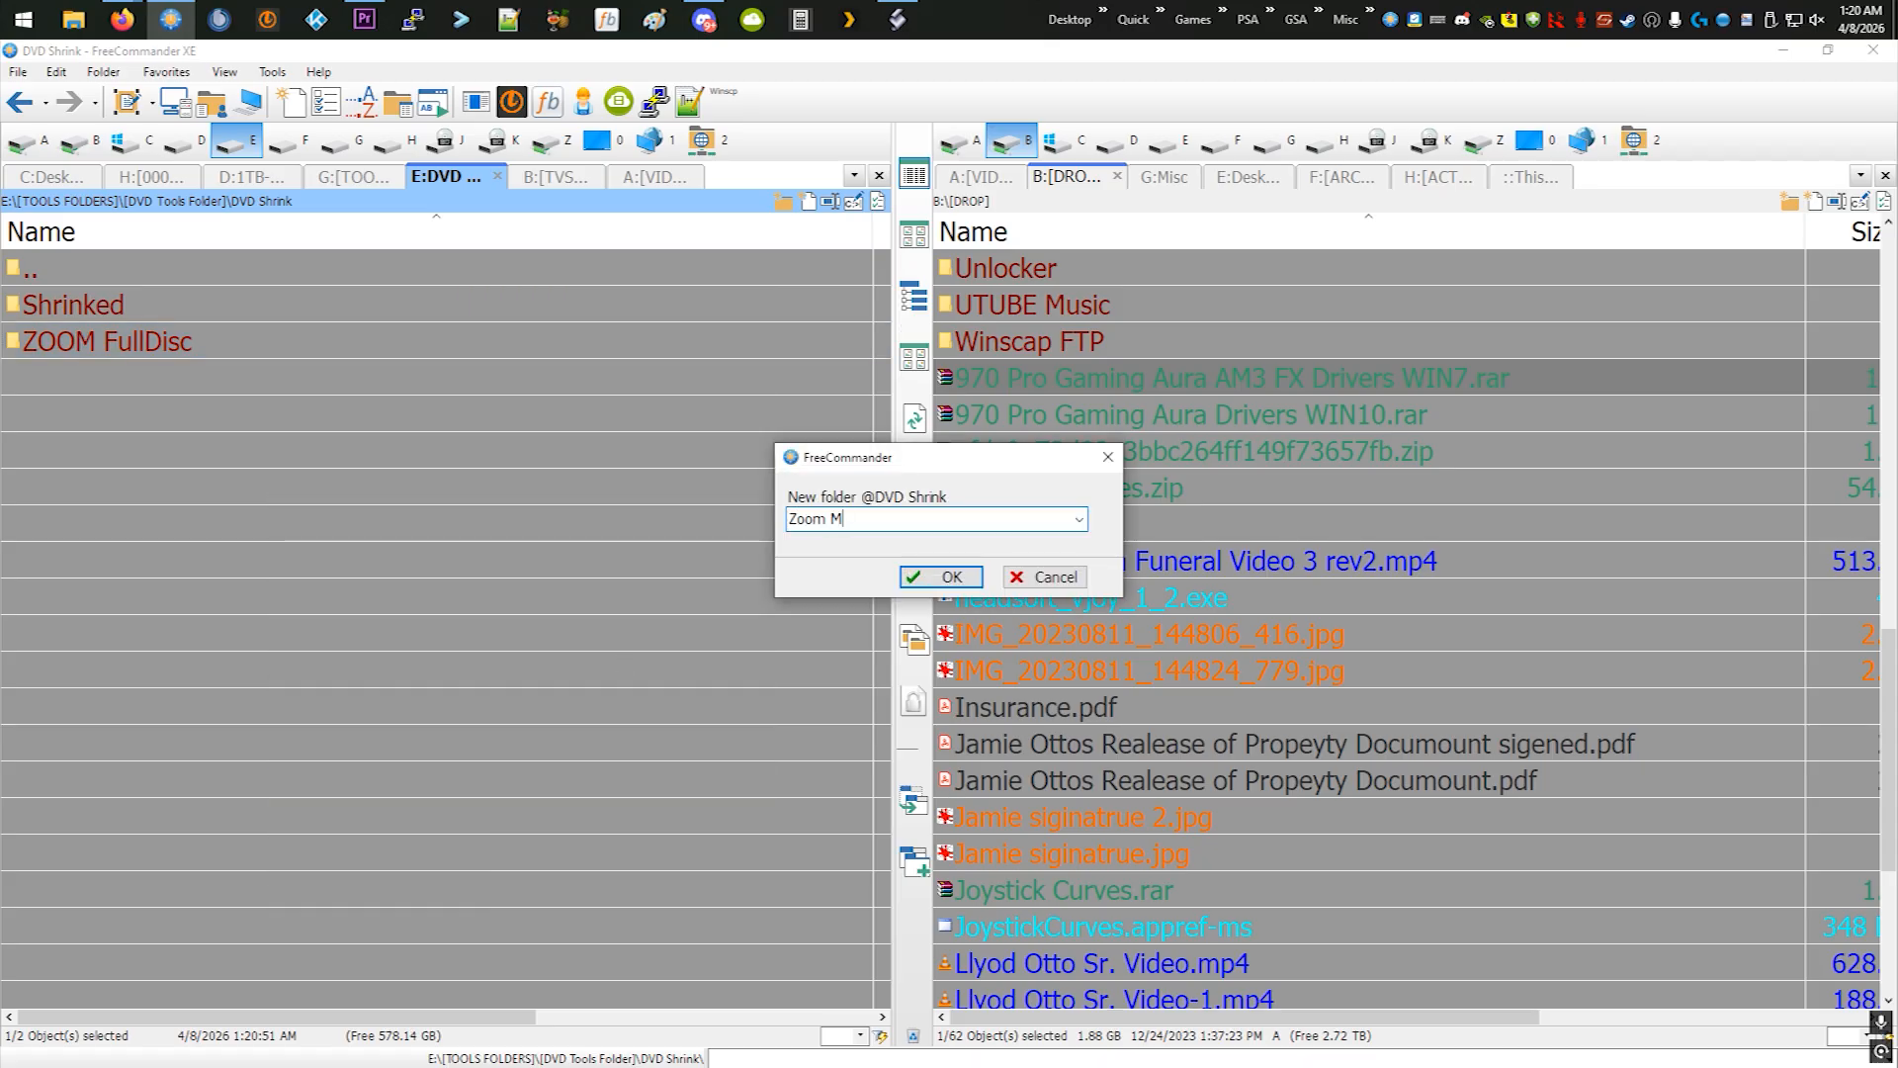
text(Zoom Main Movie)
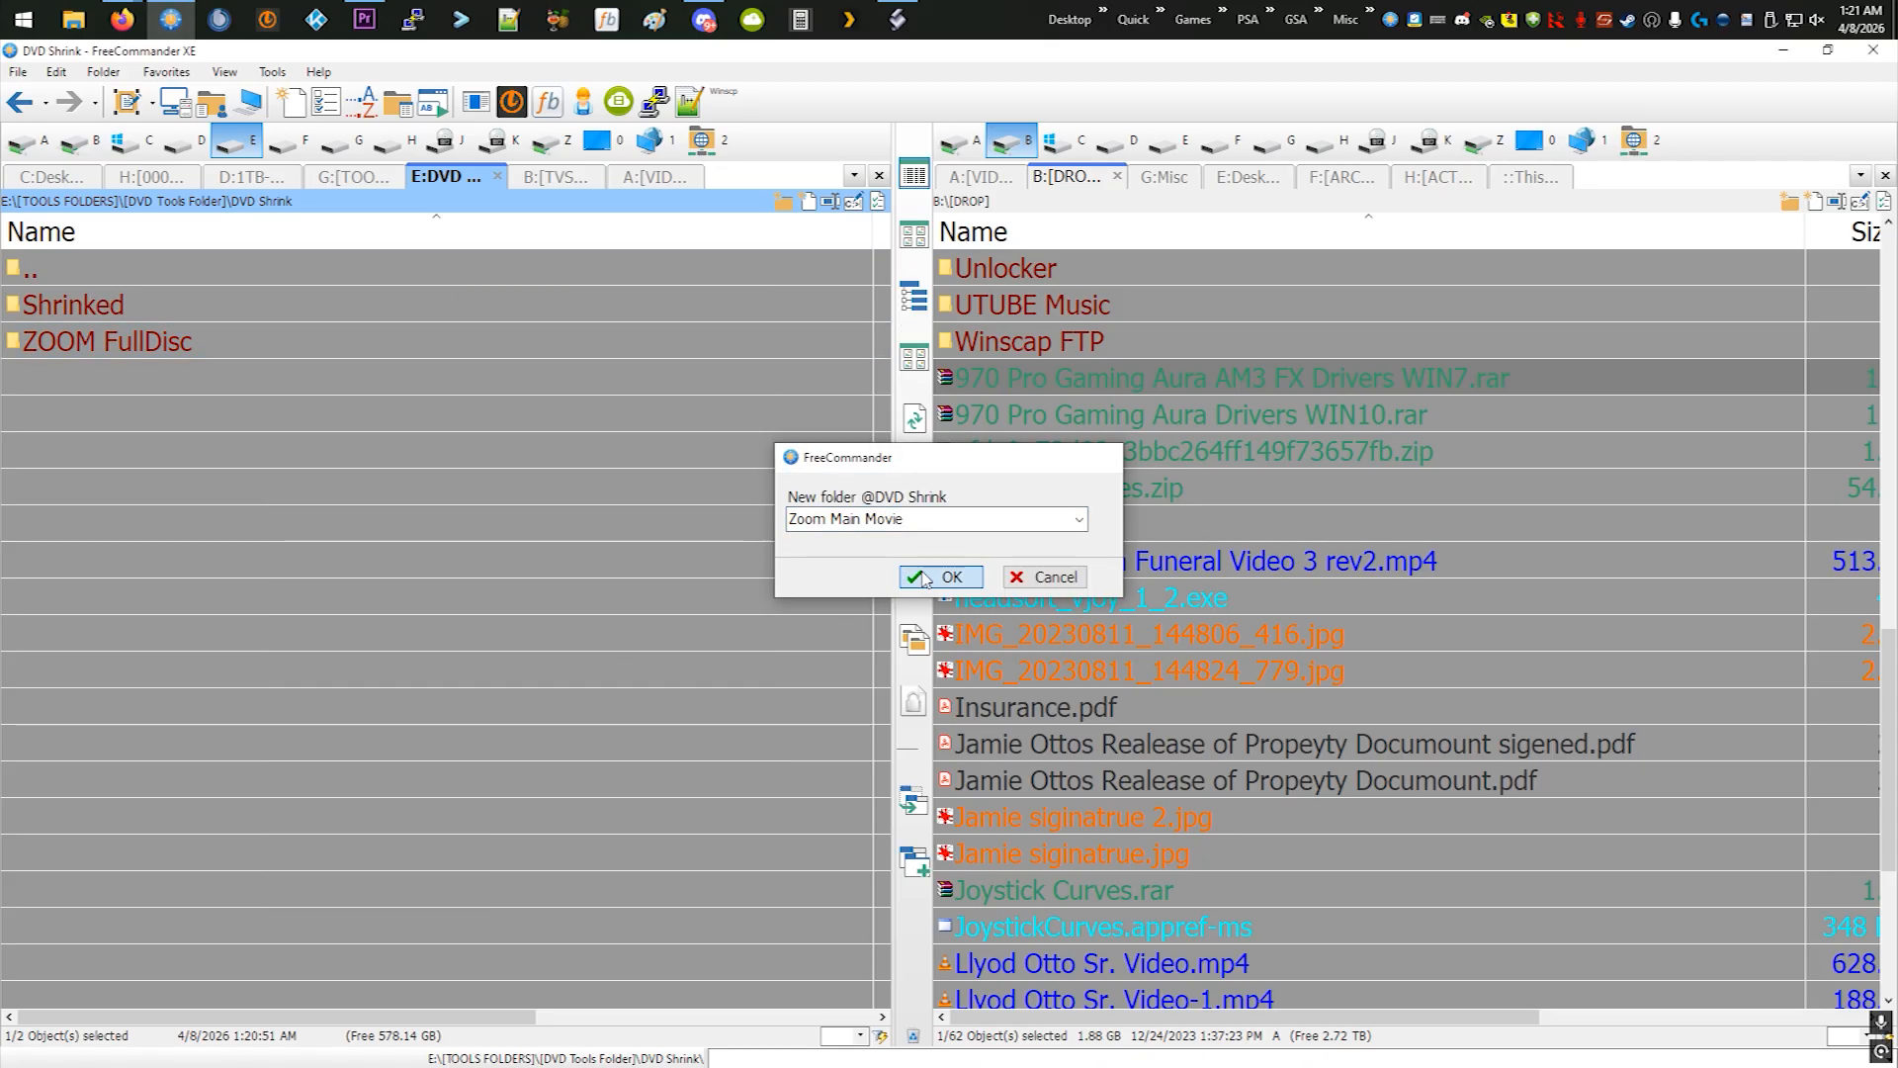
key(Return)
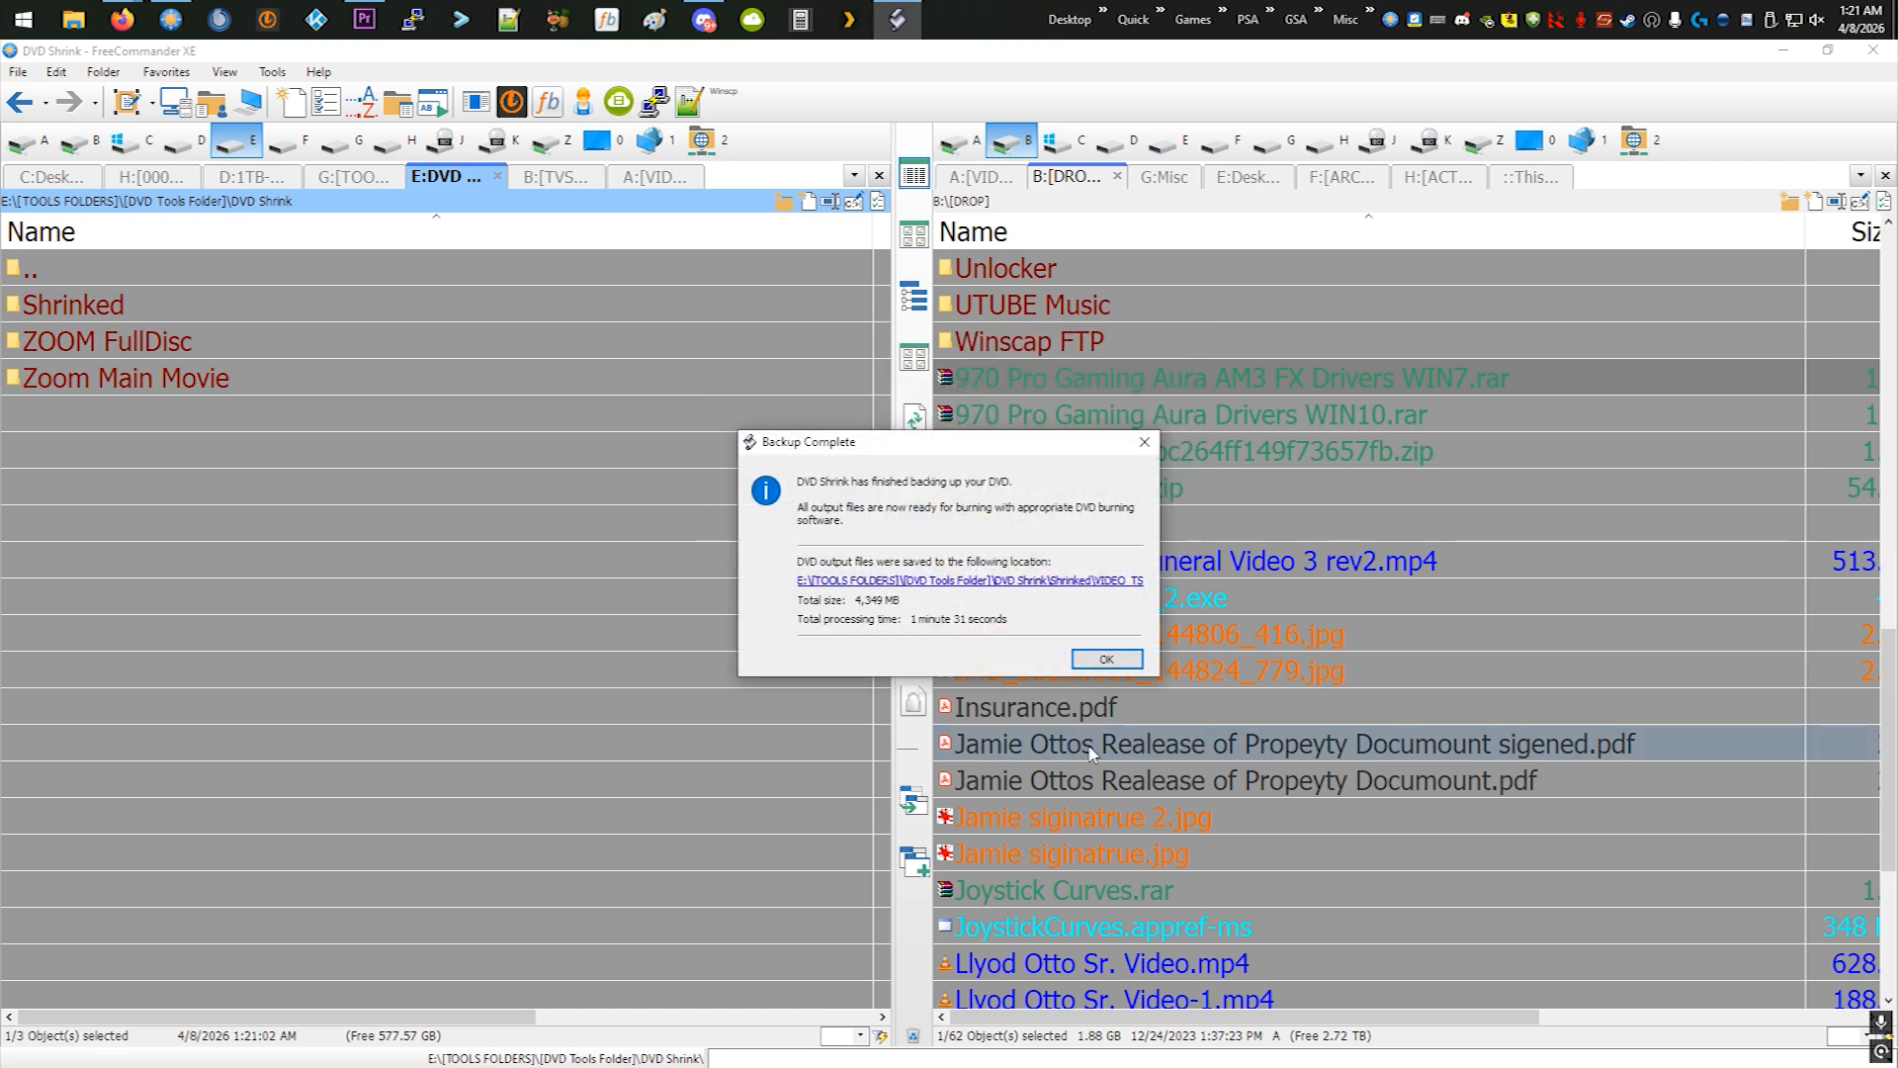
- Dismiss the finished backup notice, switch DVD Shrink to Re-author mode and select Title 2 in the disc structure
click(1128, 662)
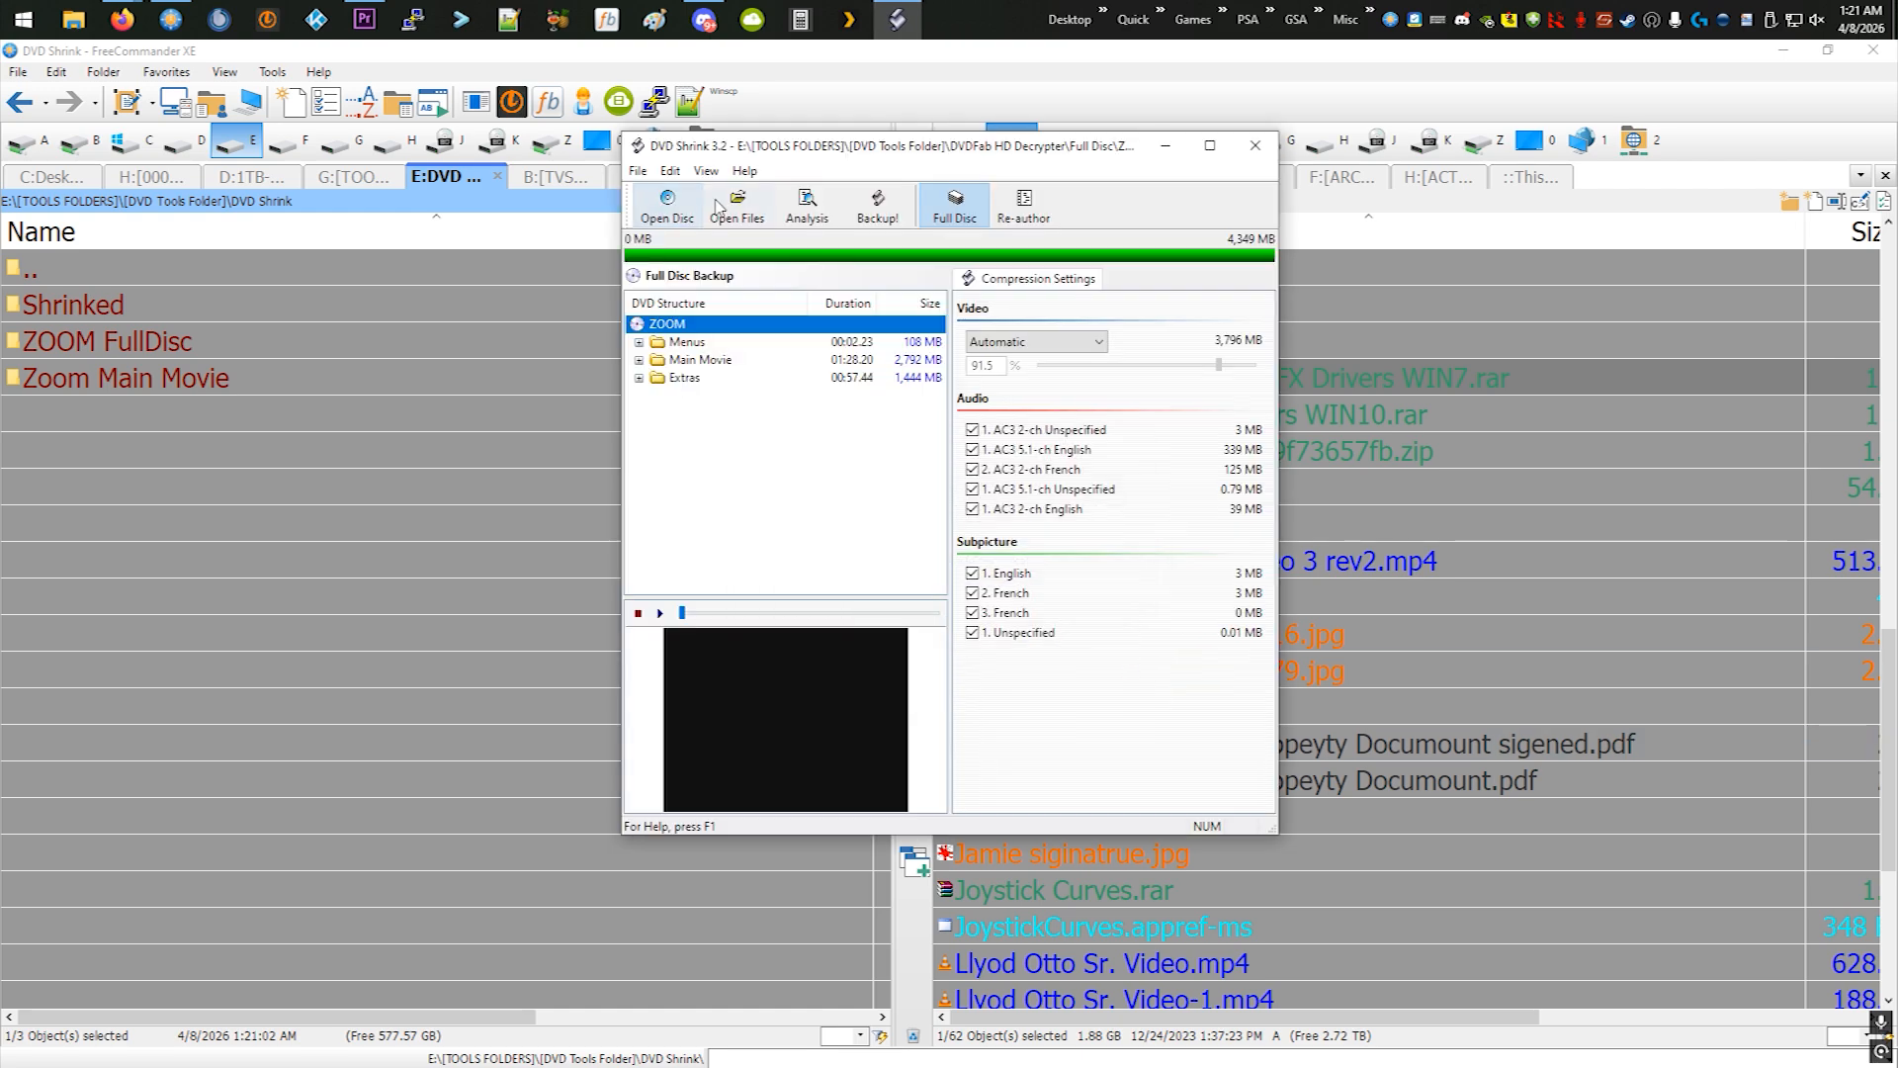
click(1010, 205)
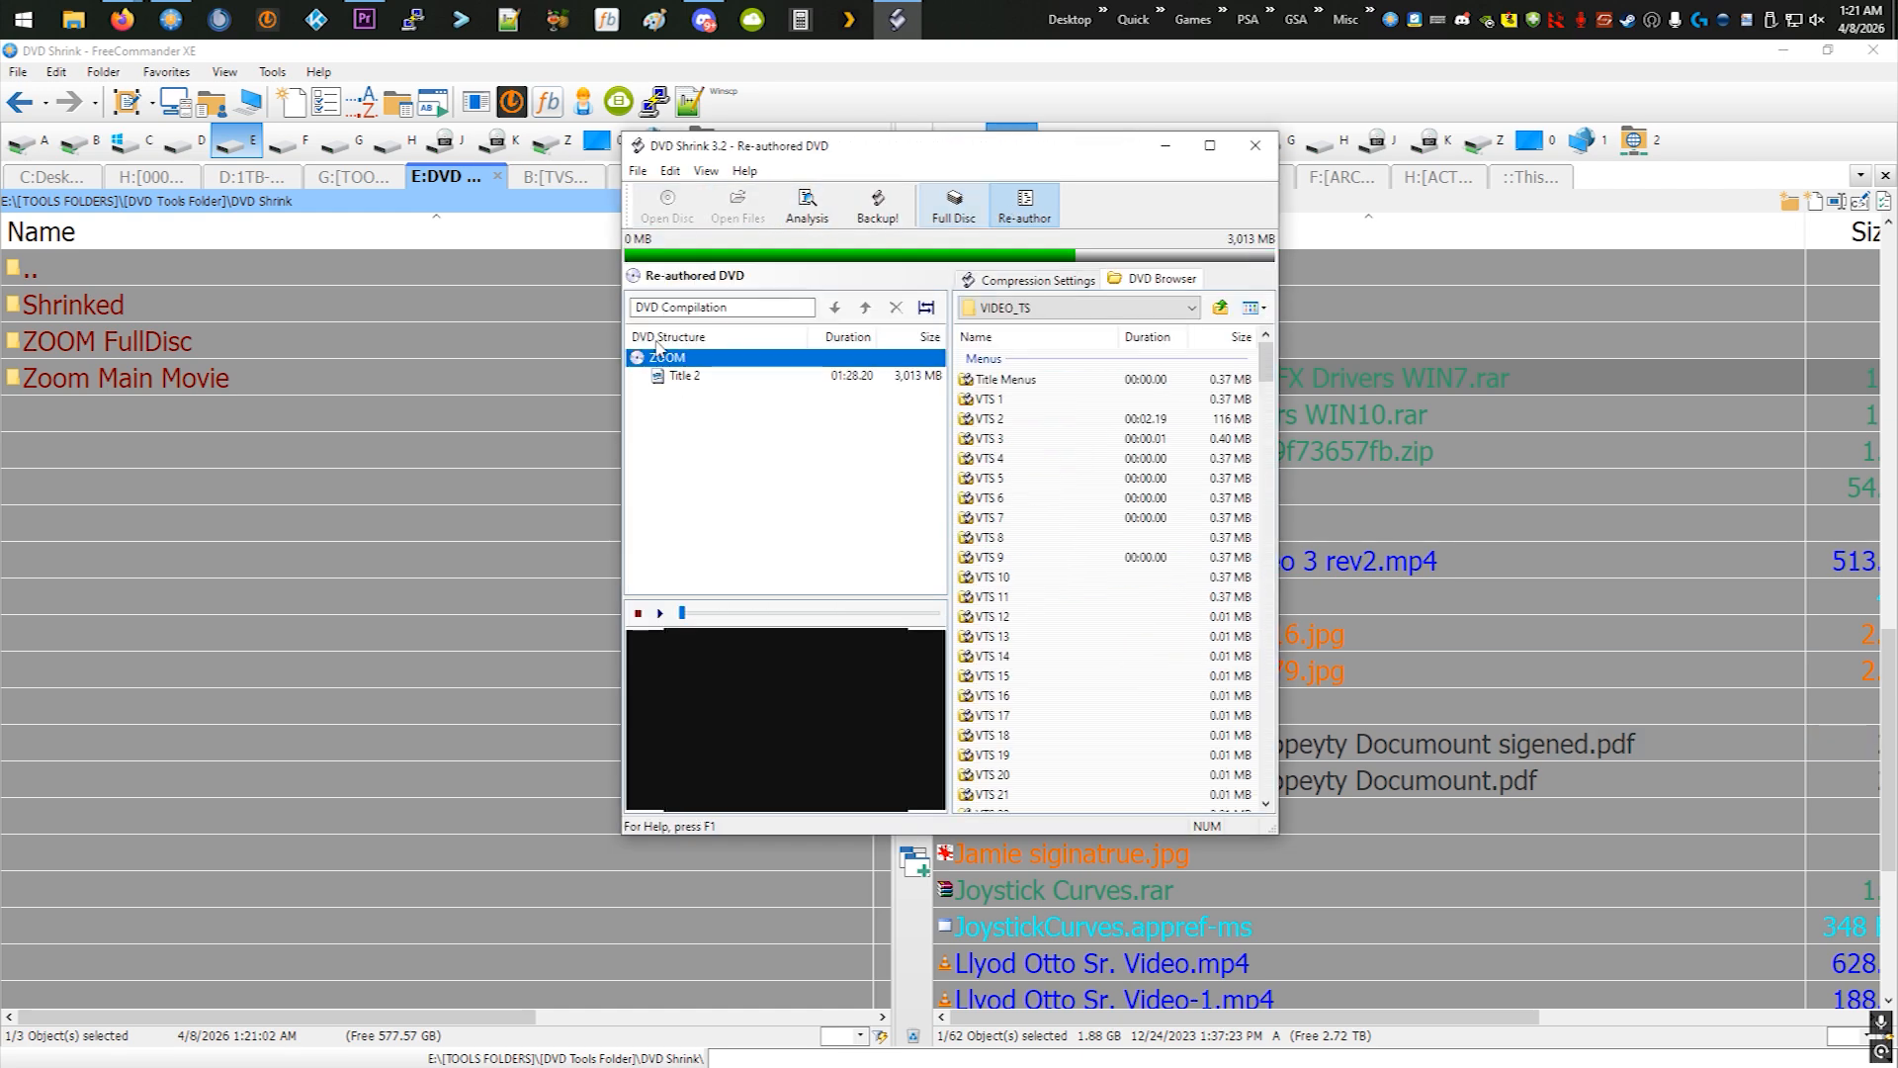
click(734, 383)
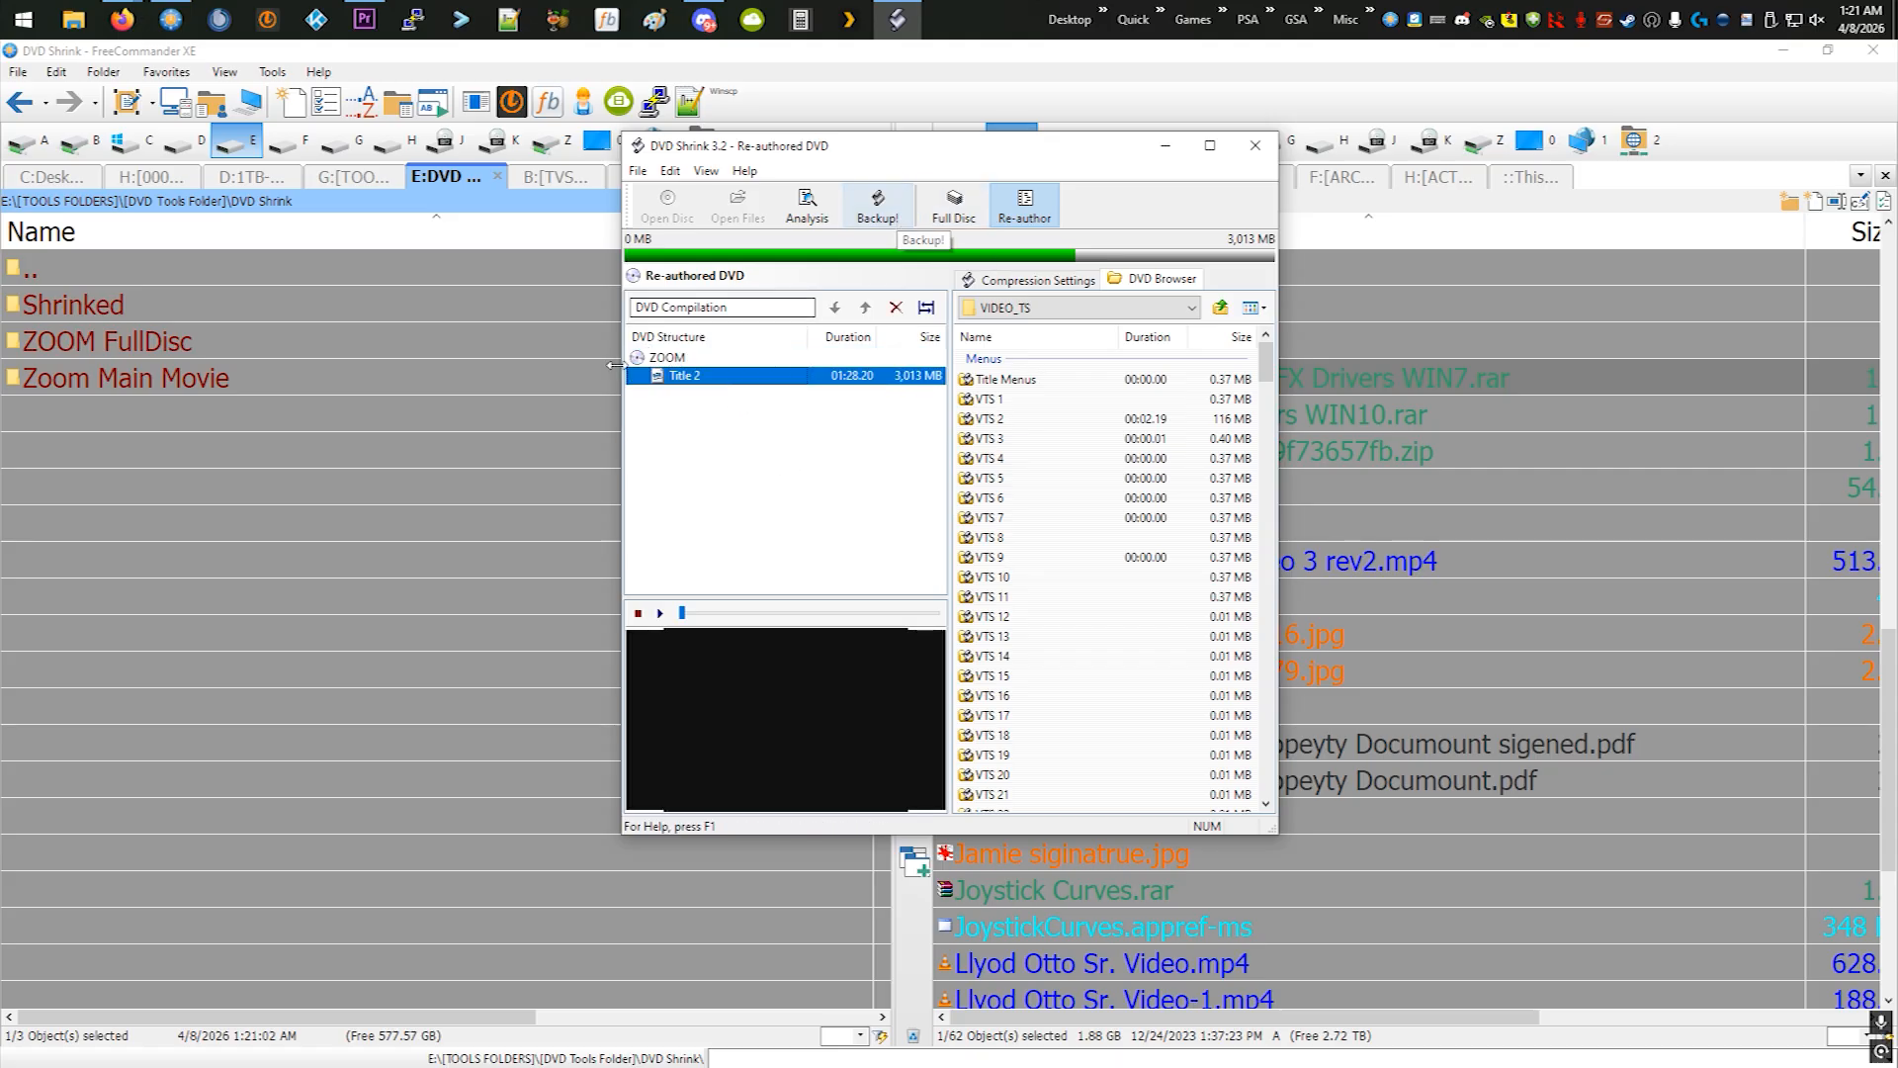
- In FreeCommander, move the AUDIO_TS and VIDEO_TS folders from Shrinked into the ZOOM FullDisc folder
click(163, 294)
double_click(163, 295)
drag(81, 401, 103, 329)
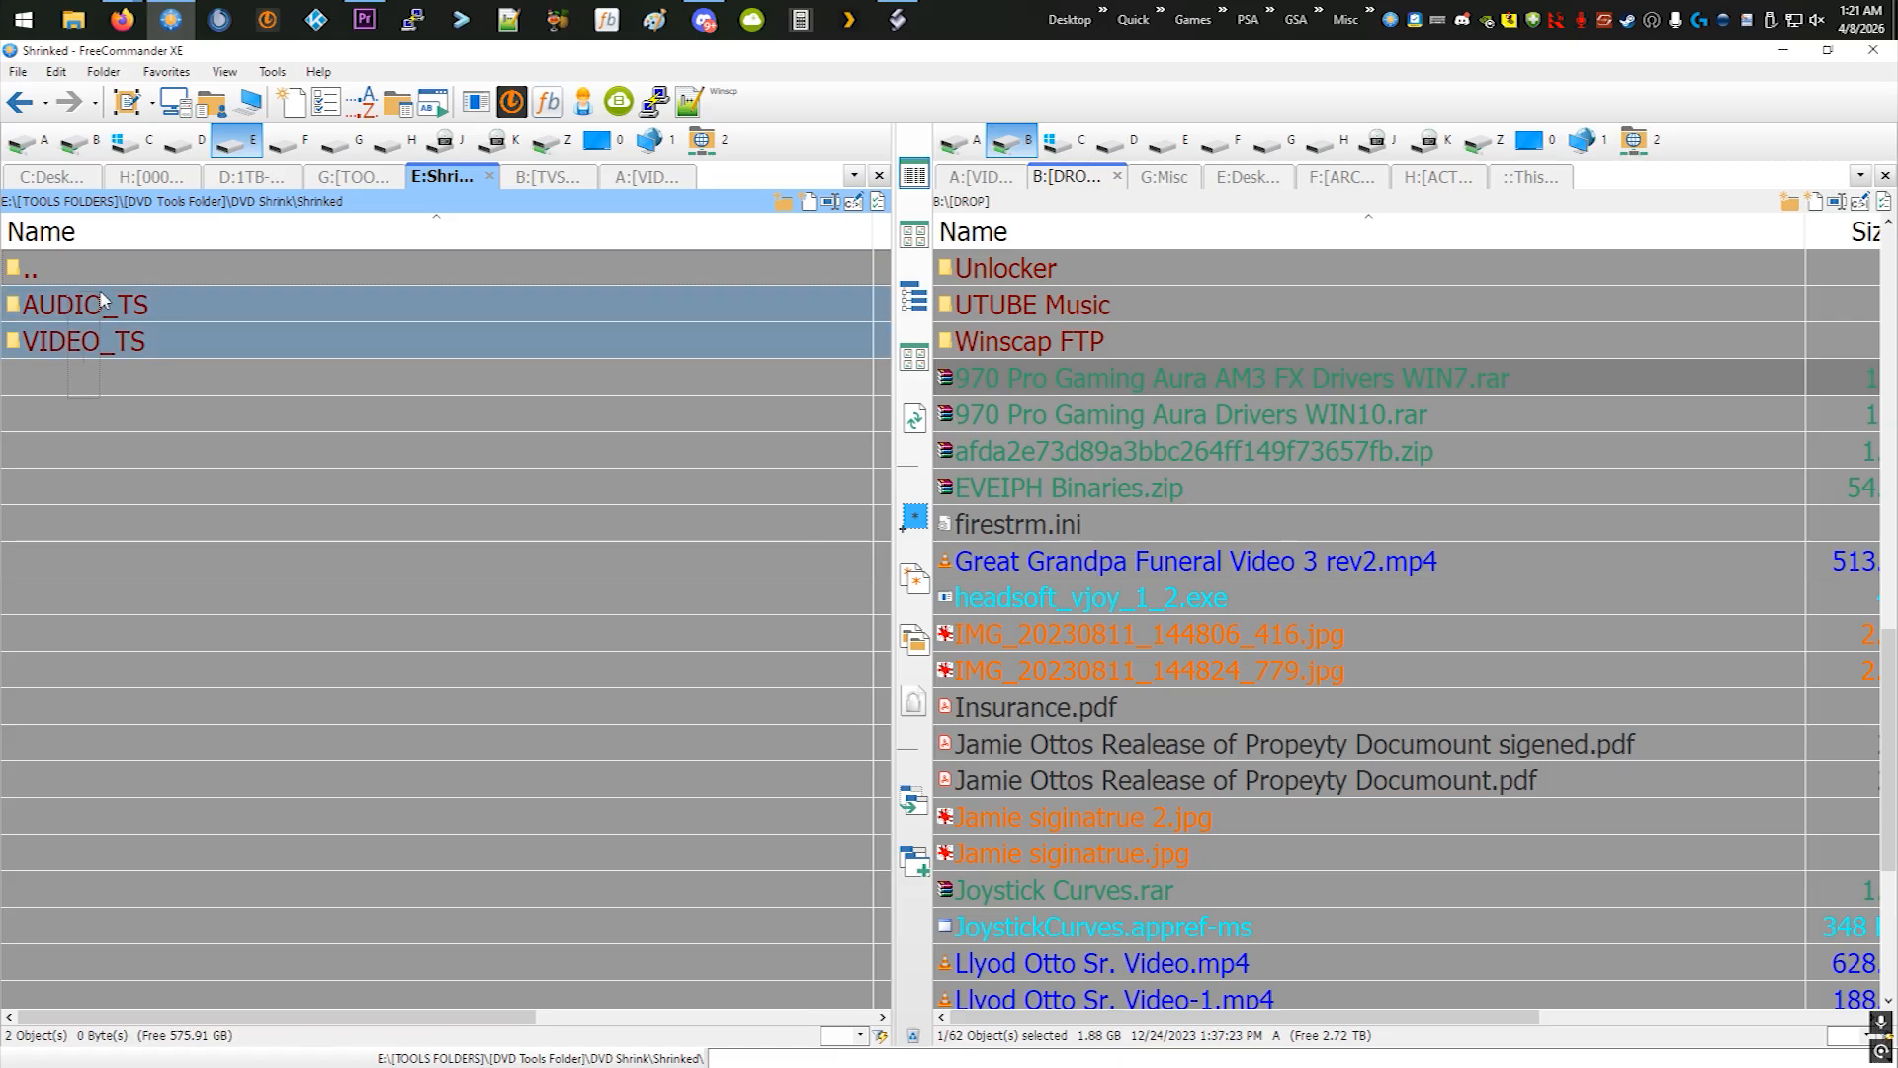
right_click(102, 328)
click(129, 641)
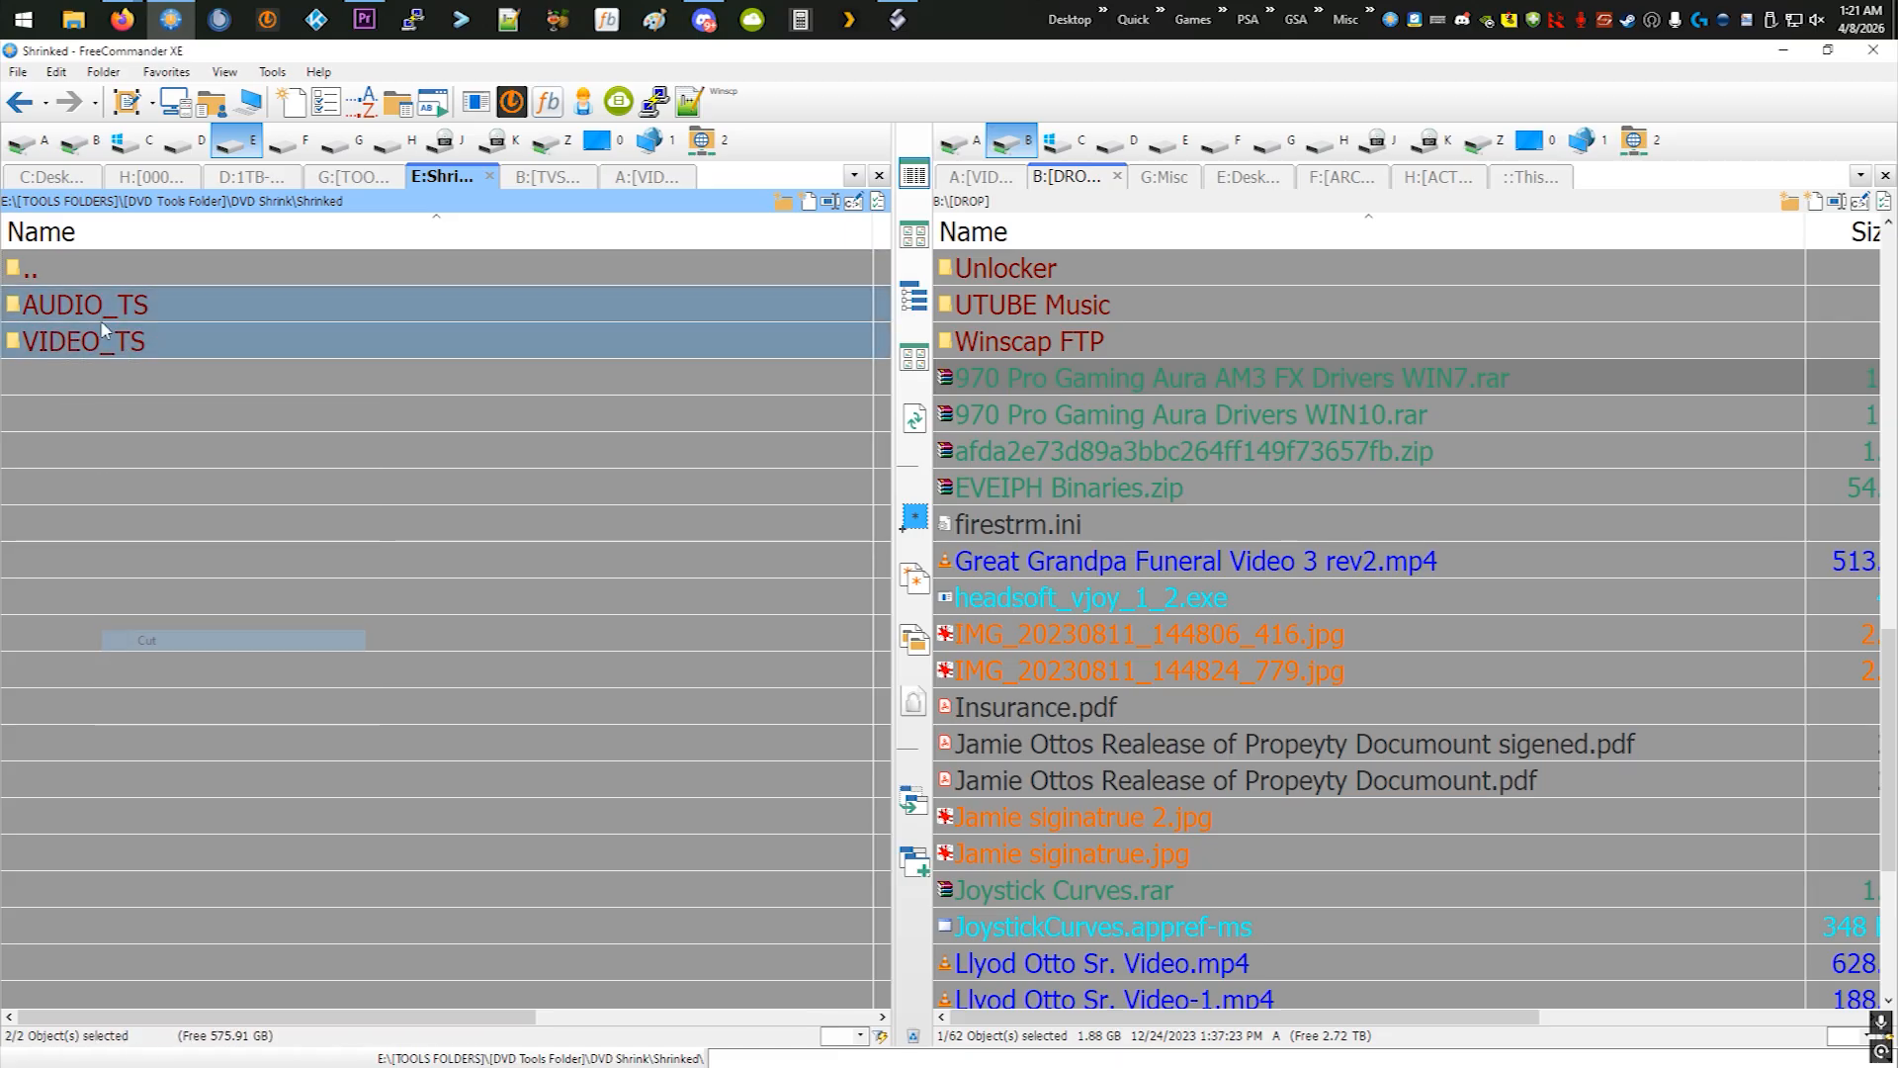
double_click(99, 277)
double_click(67, 341)
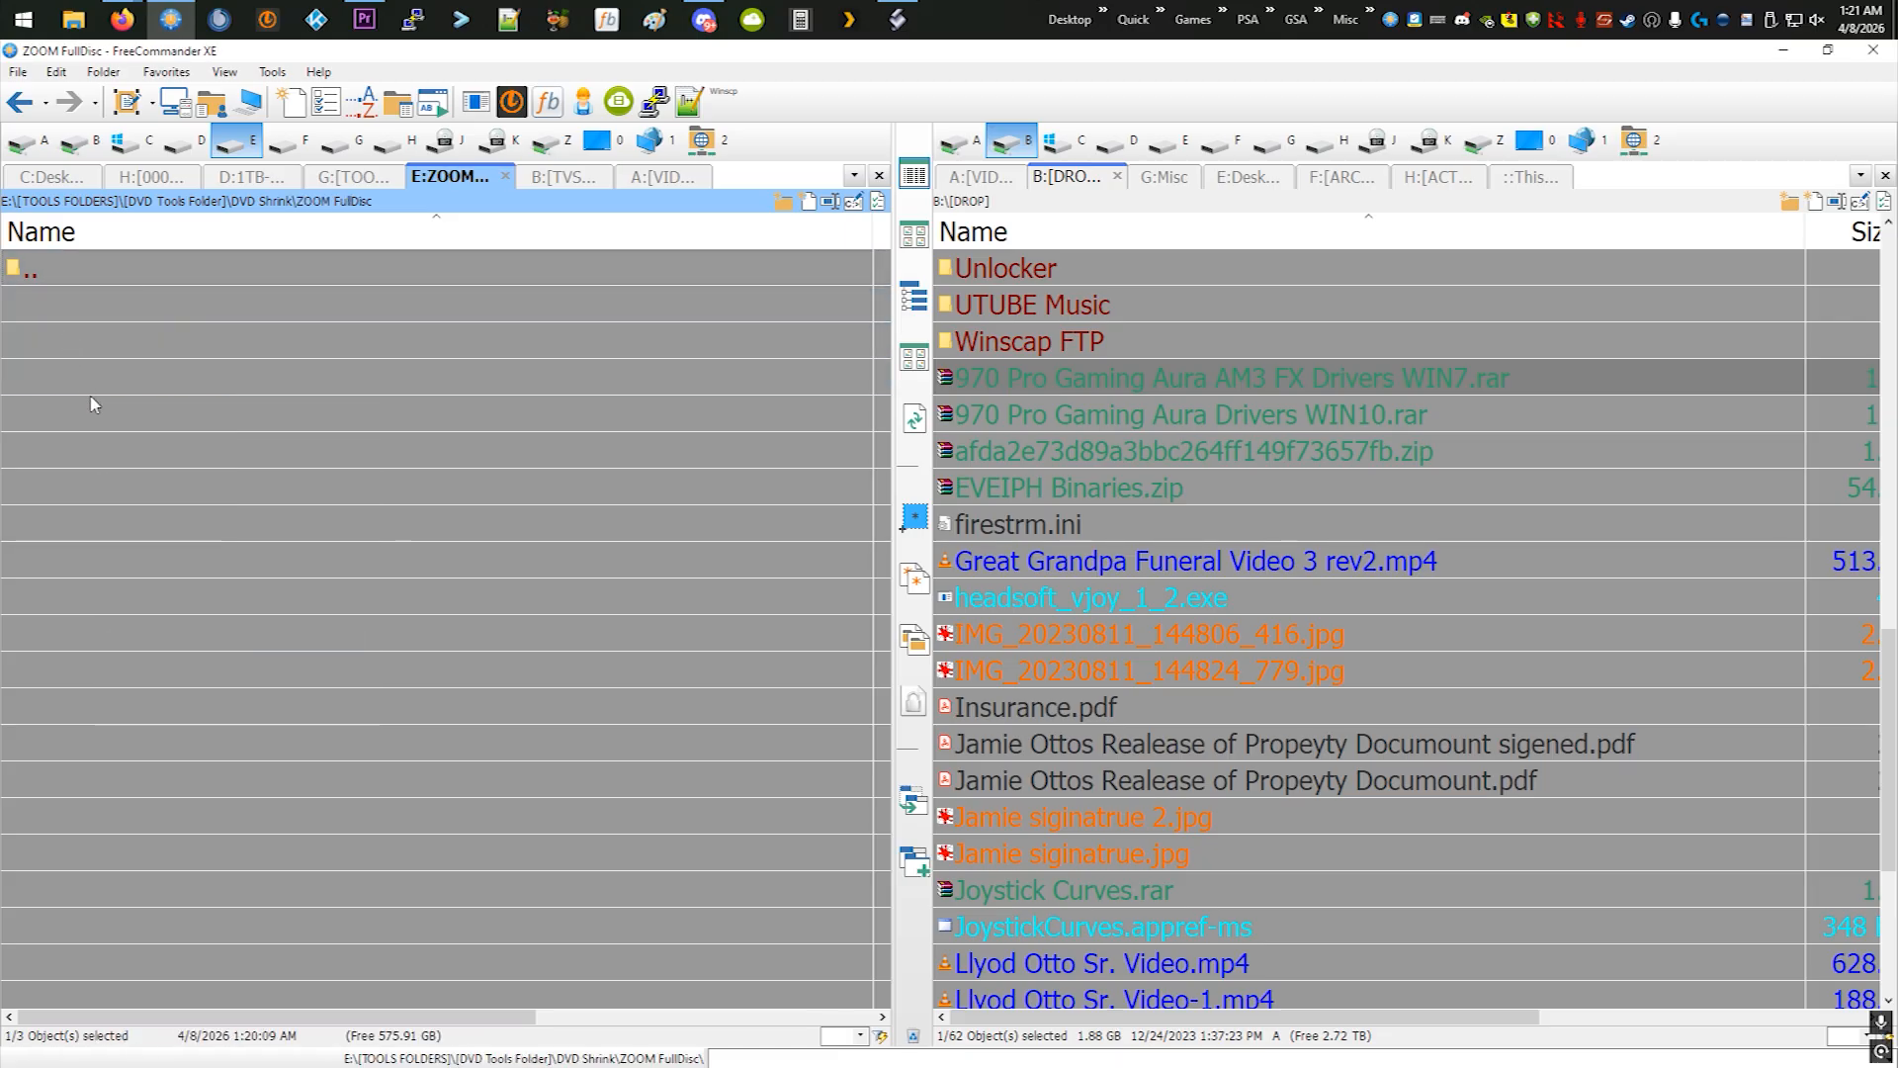
right_click(91, 398)
click(158, 610)
- Return to the DVD Shrink folder and check the size of the ZOOM FullDisc folder in its properties
double_click(88, 280)
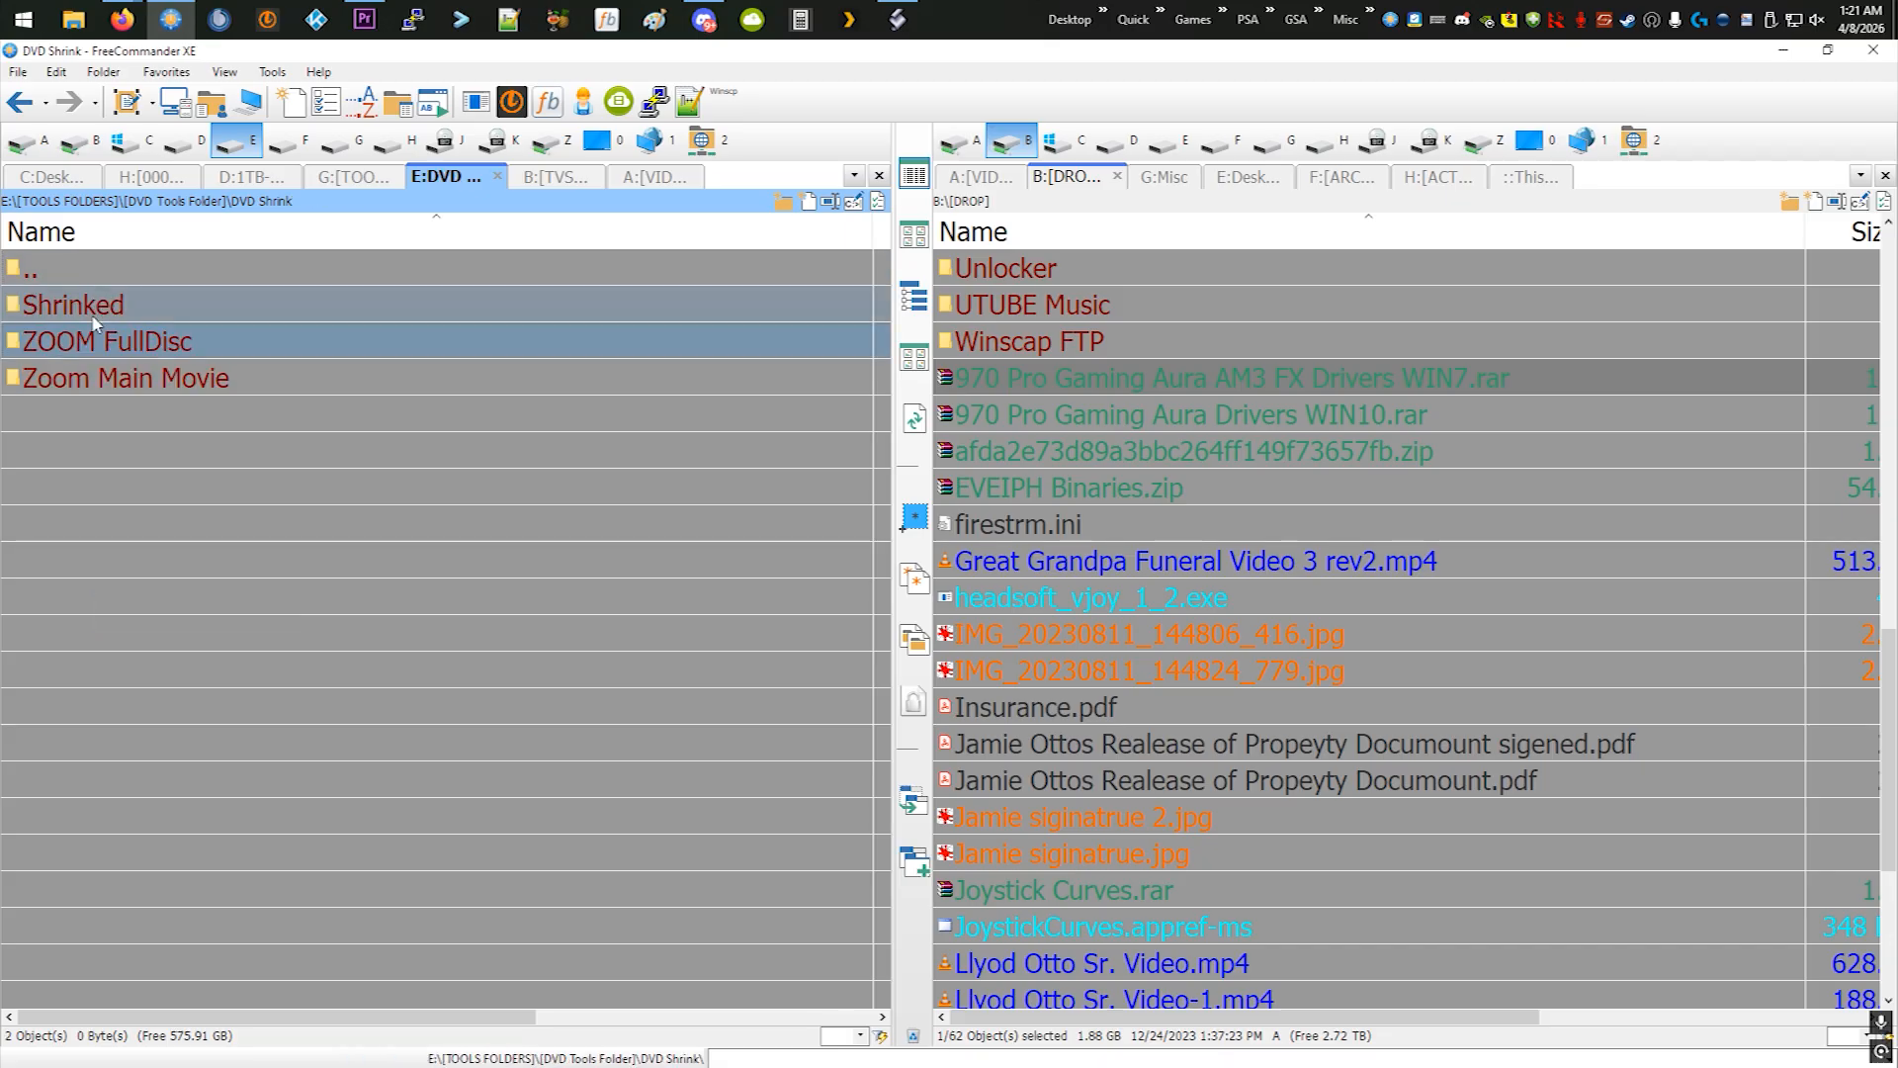
right_click(89, 350)
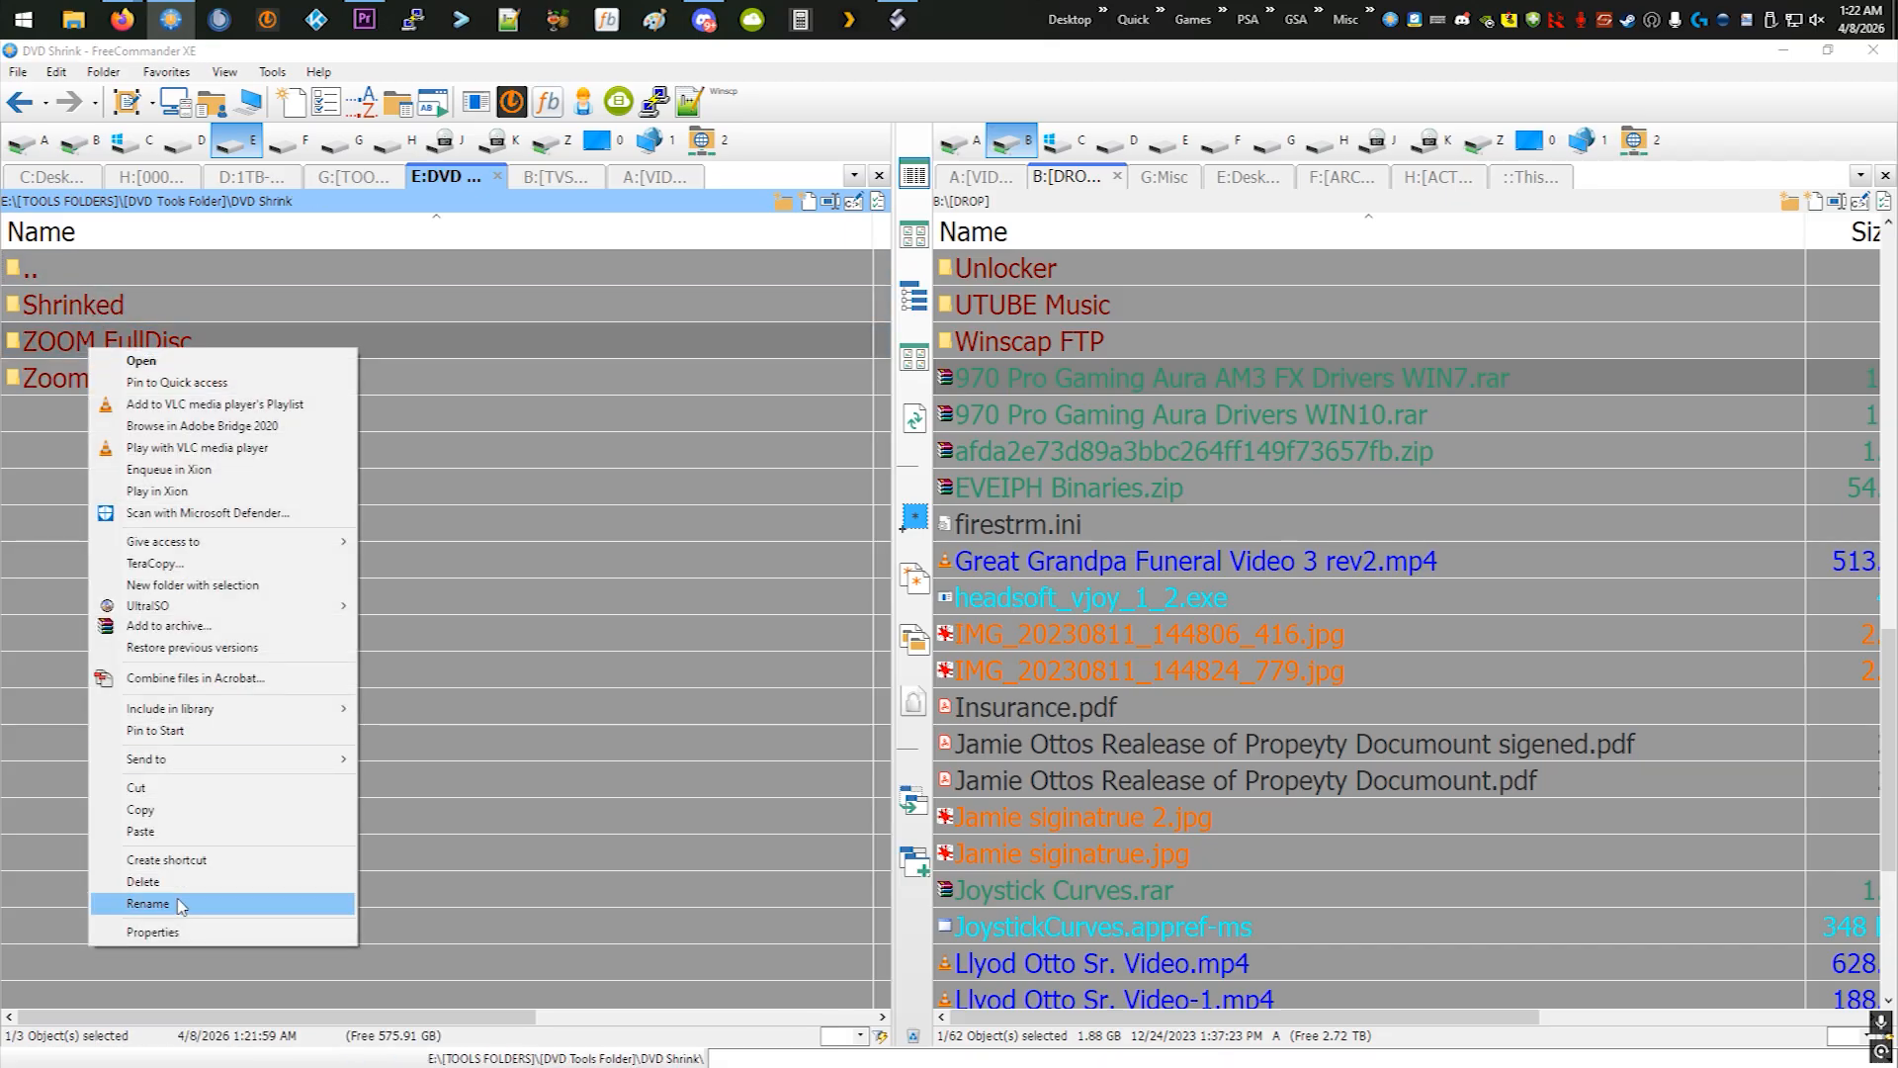
click(163, 932)
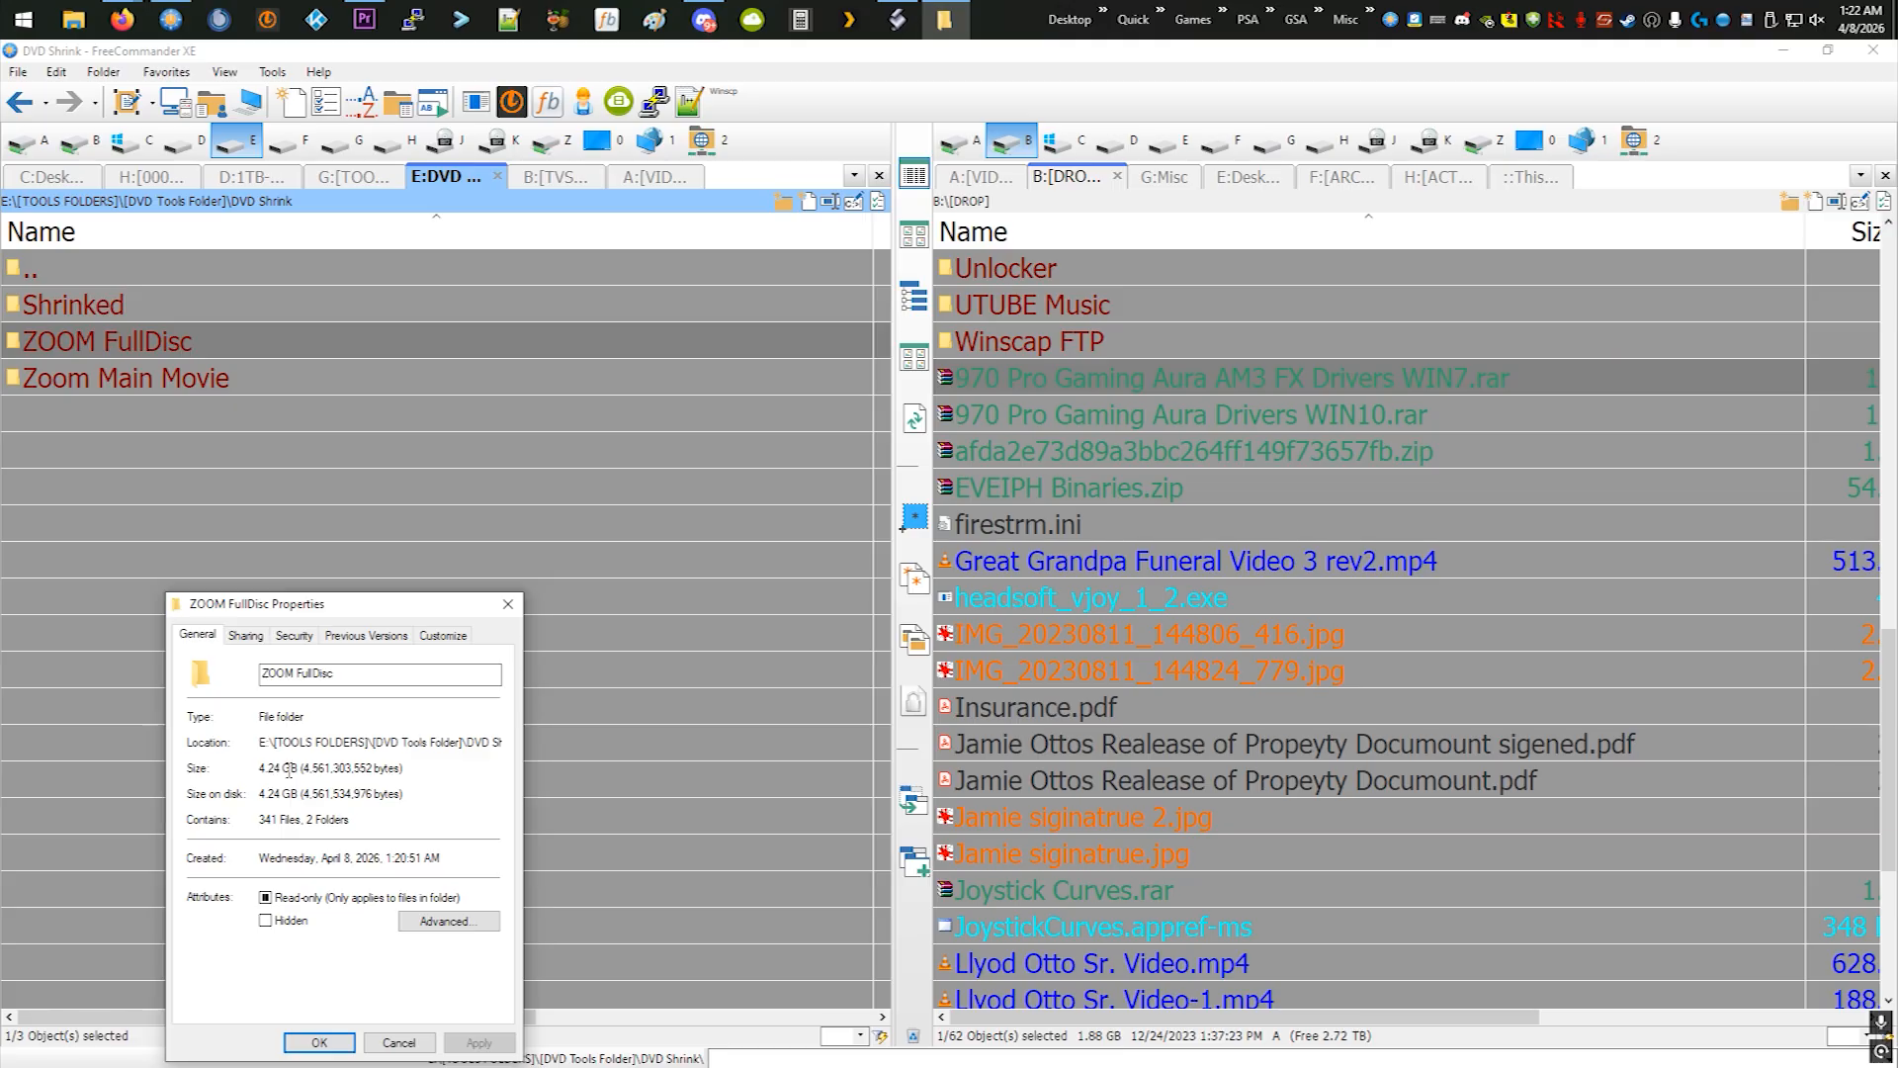
click(507, 603)
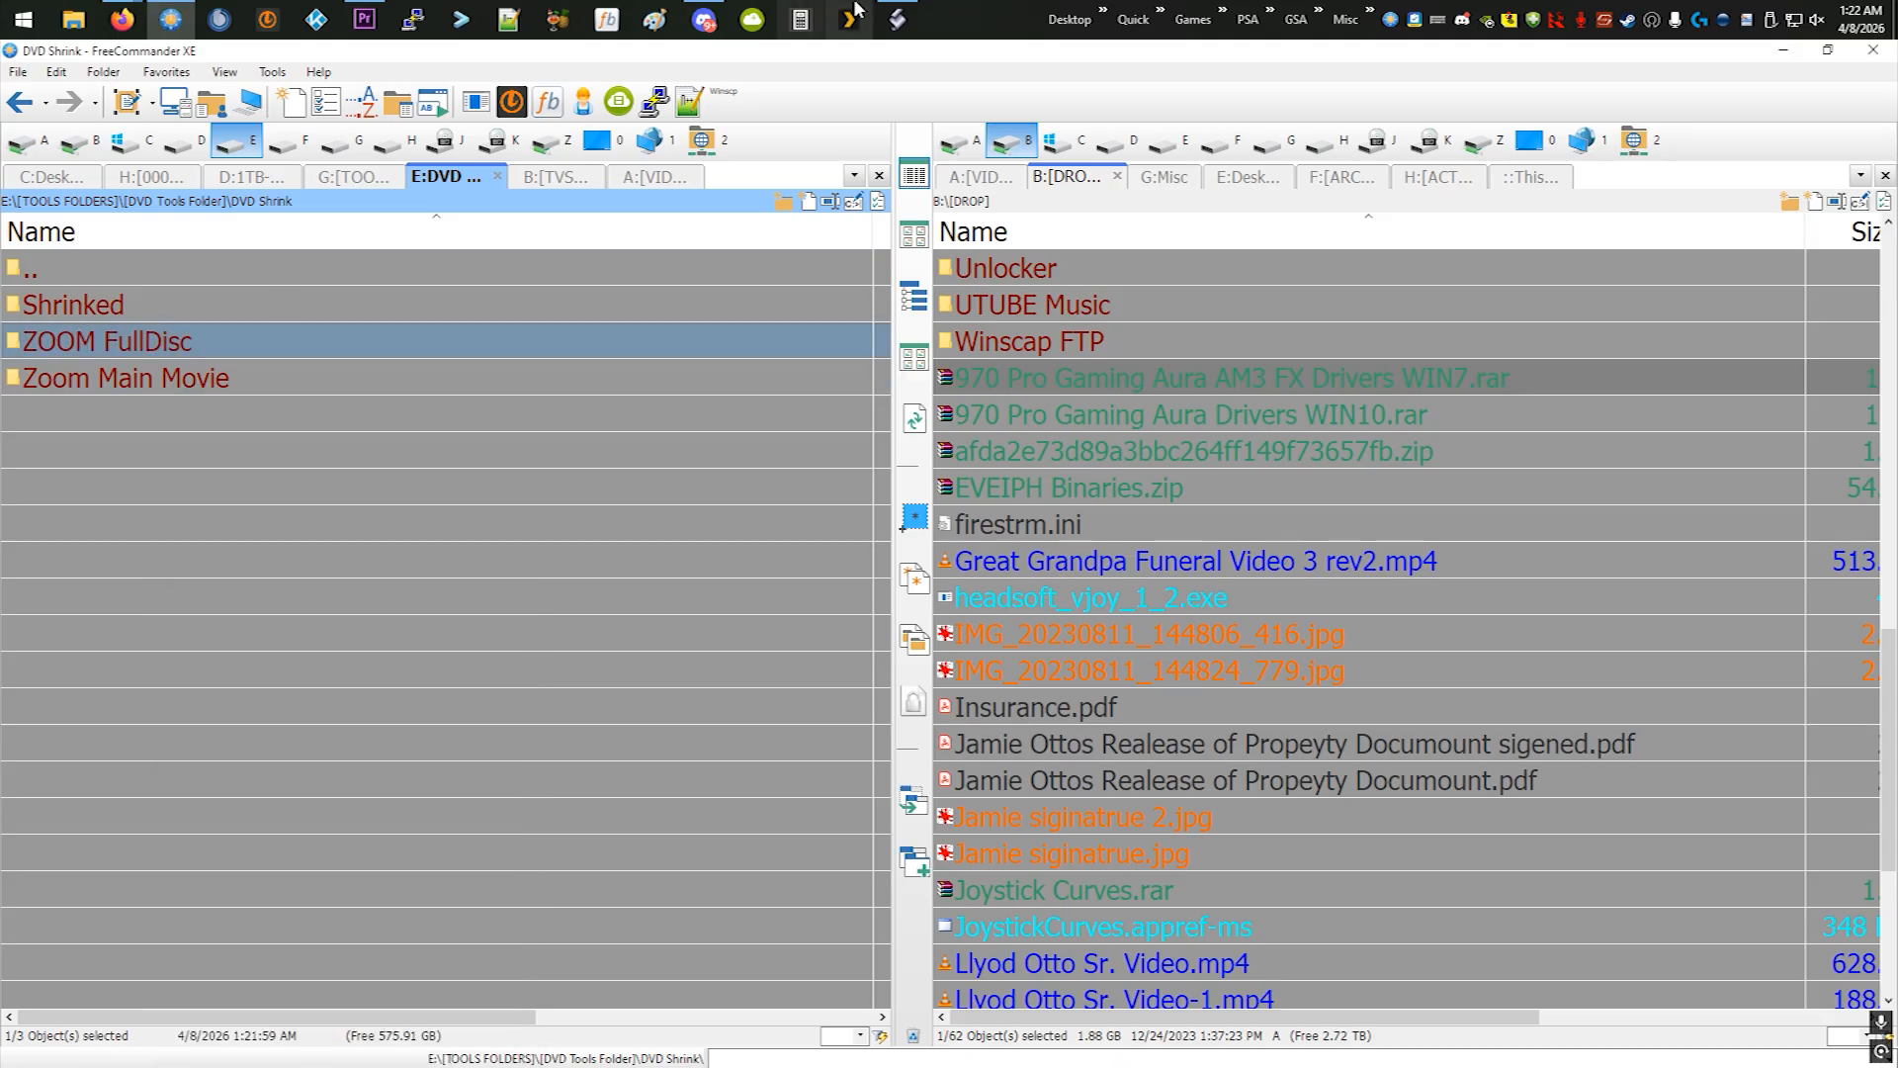
- Switch back to DVD Shrink, name the re-authored compilation Zoom and select the ZOOM disc in the structure
click(880, 18)
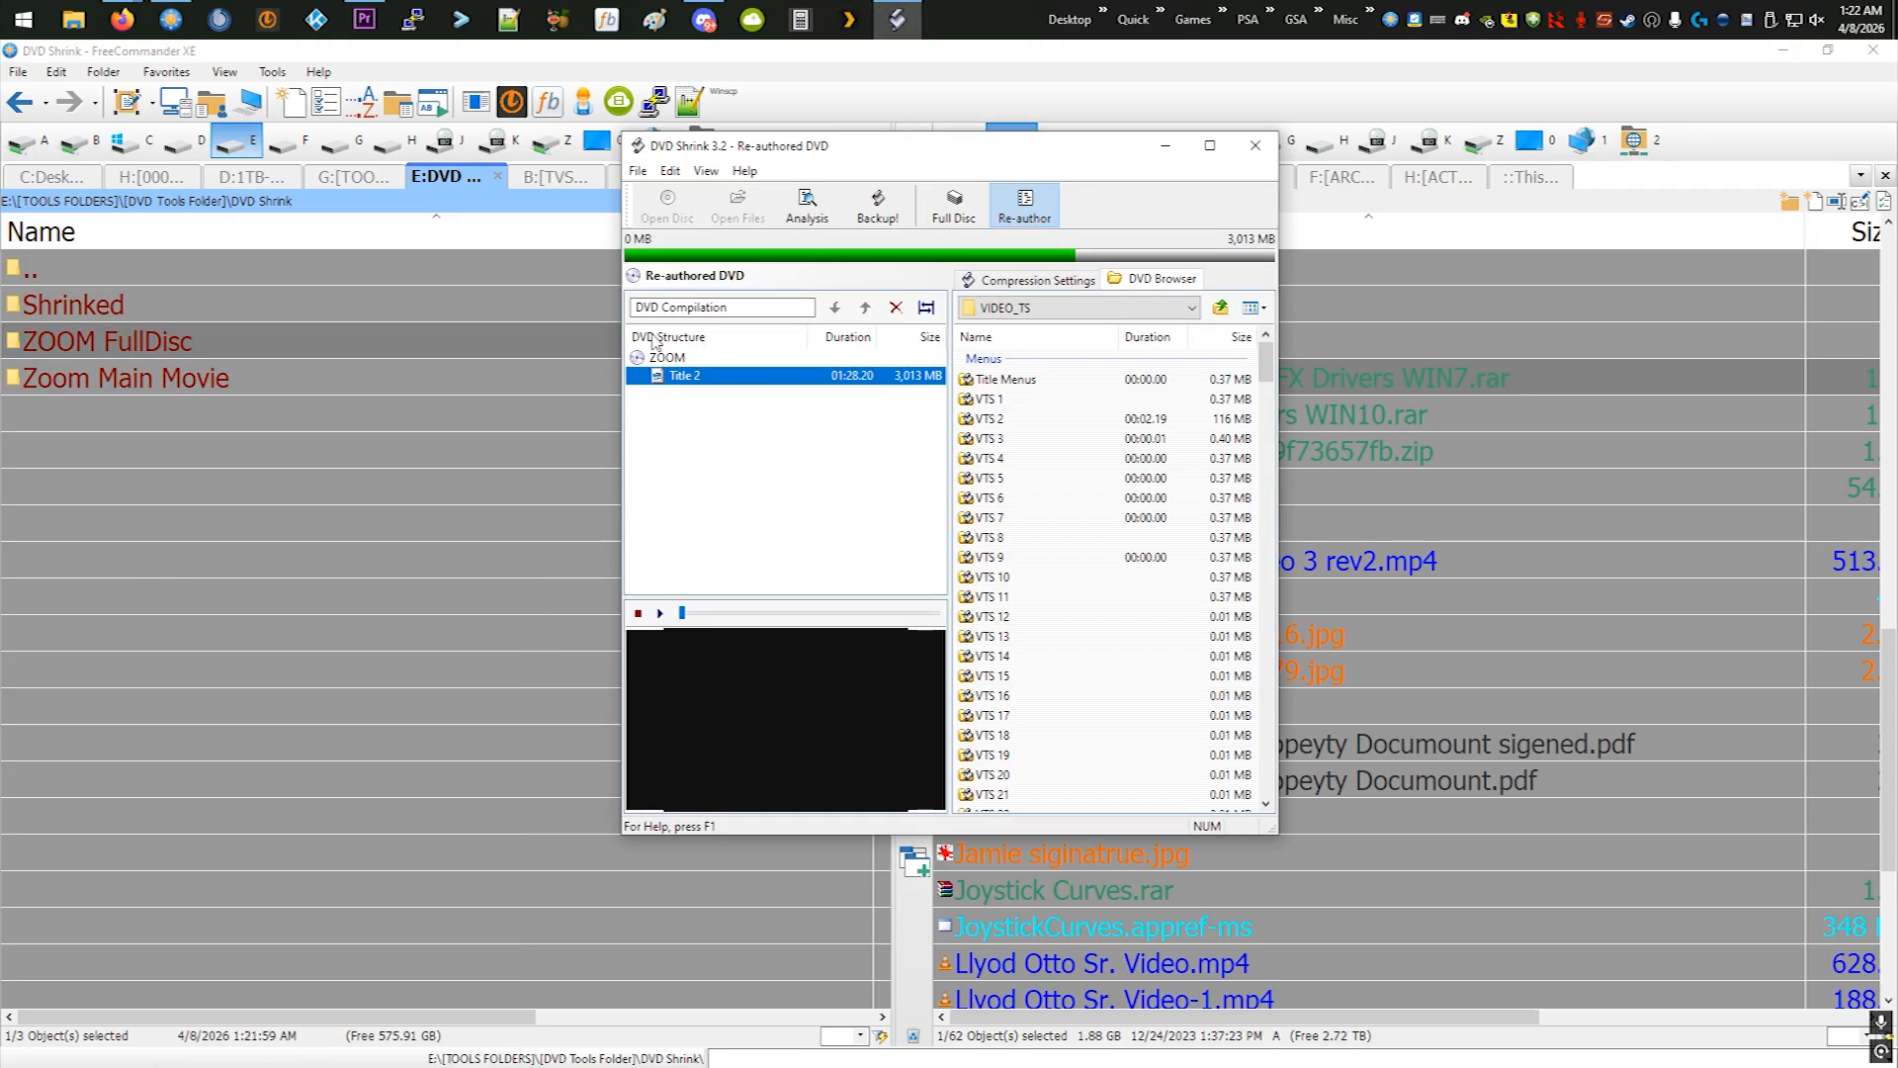
drag(731, 307, 587, 317)
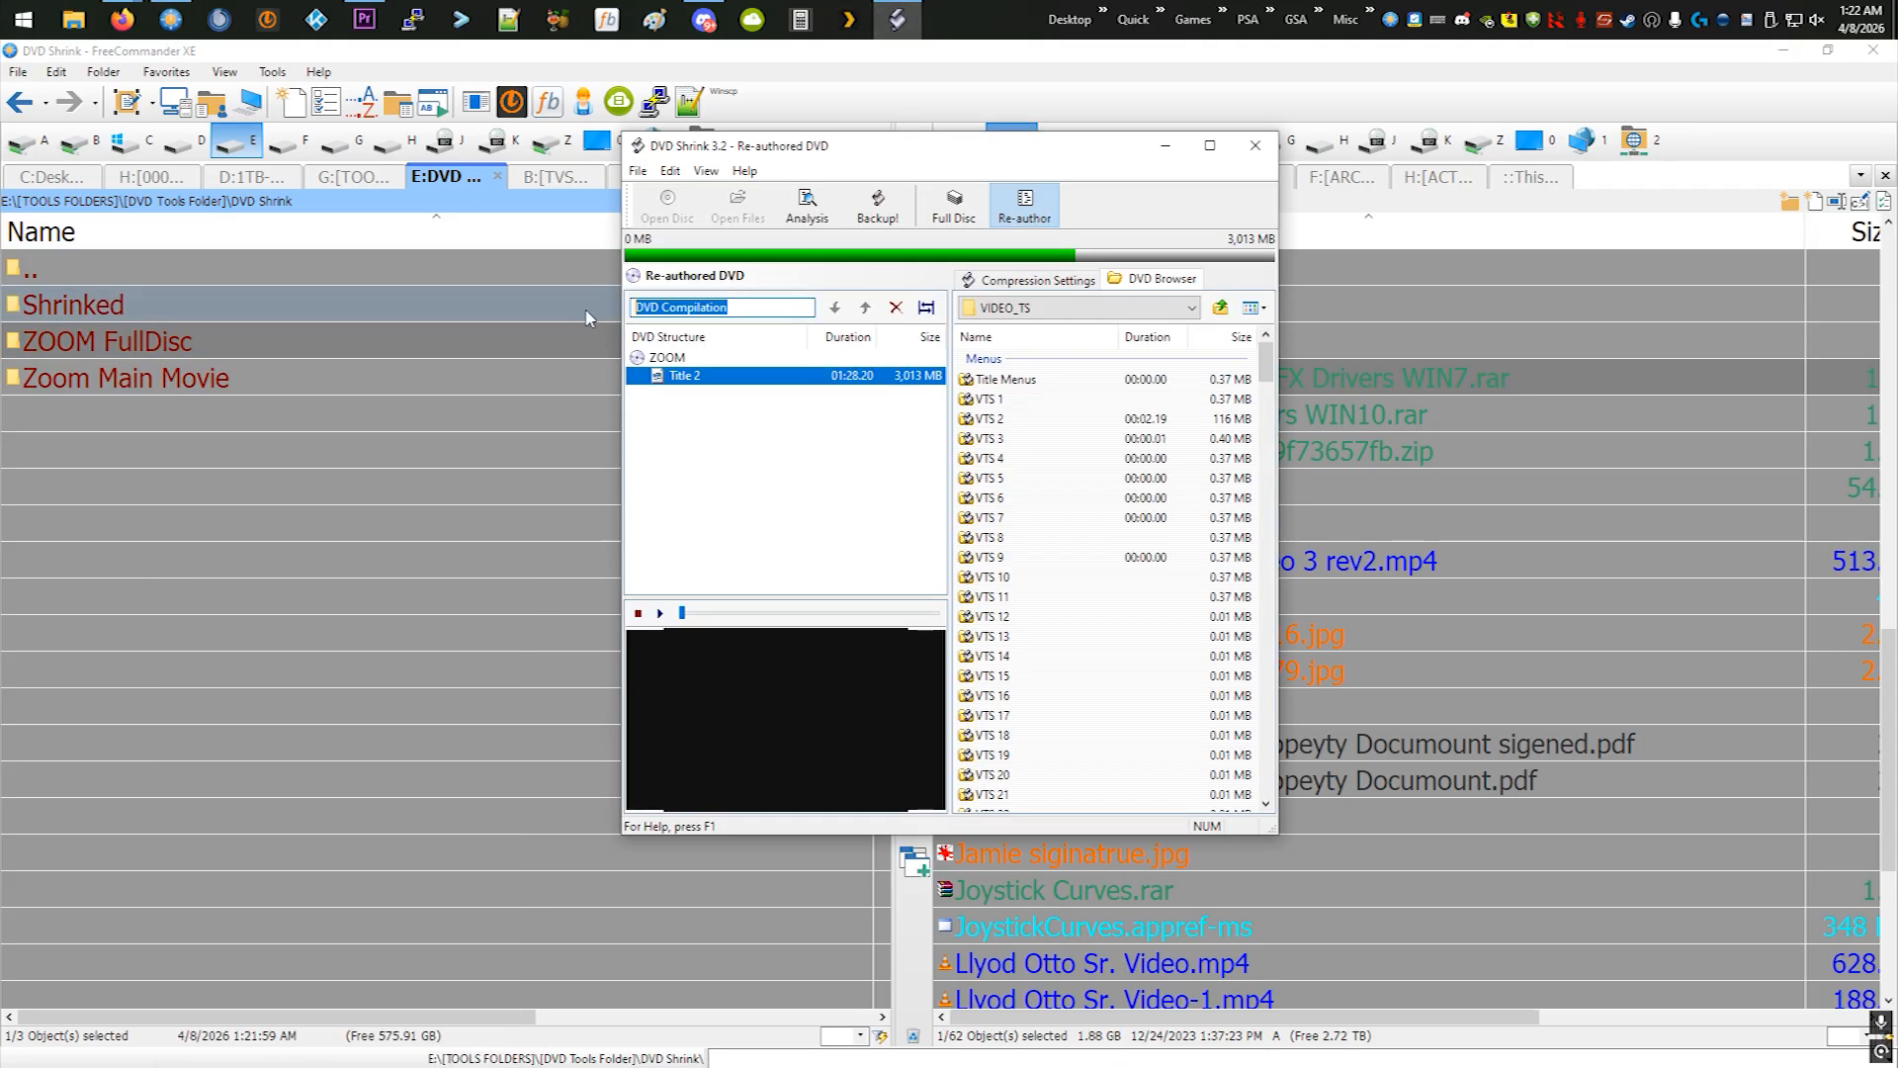
text(Zoom)
click(726, 477)
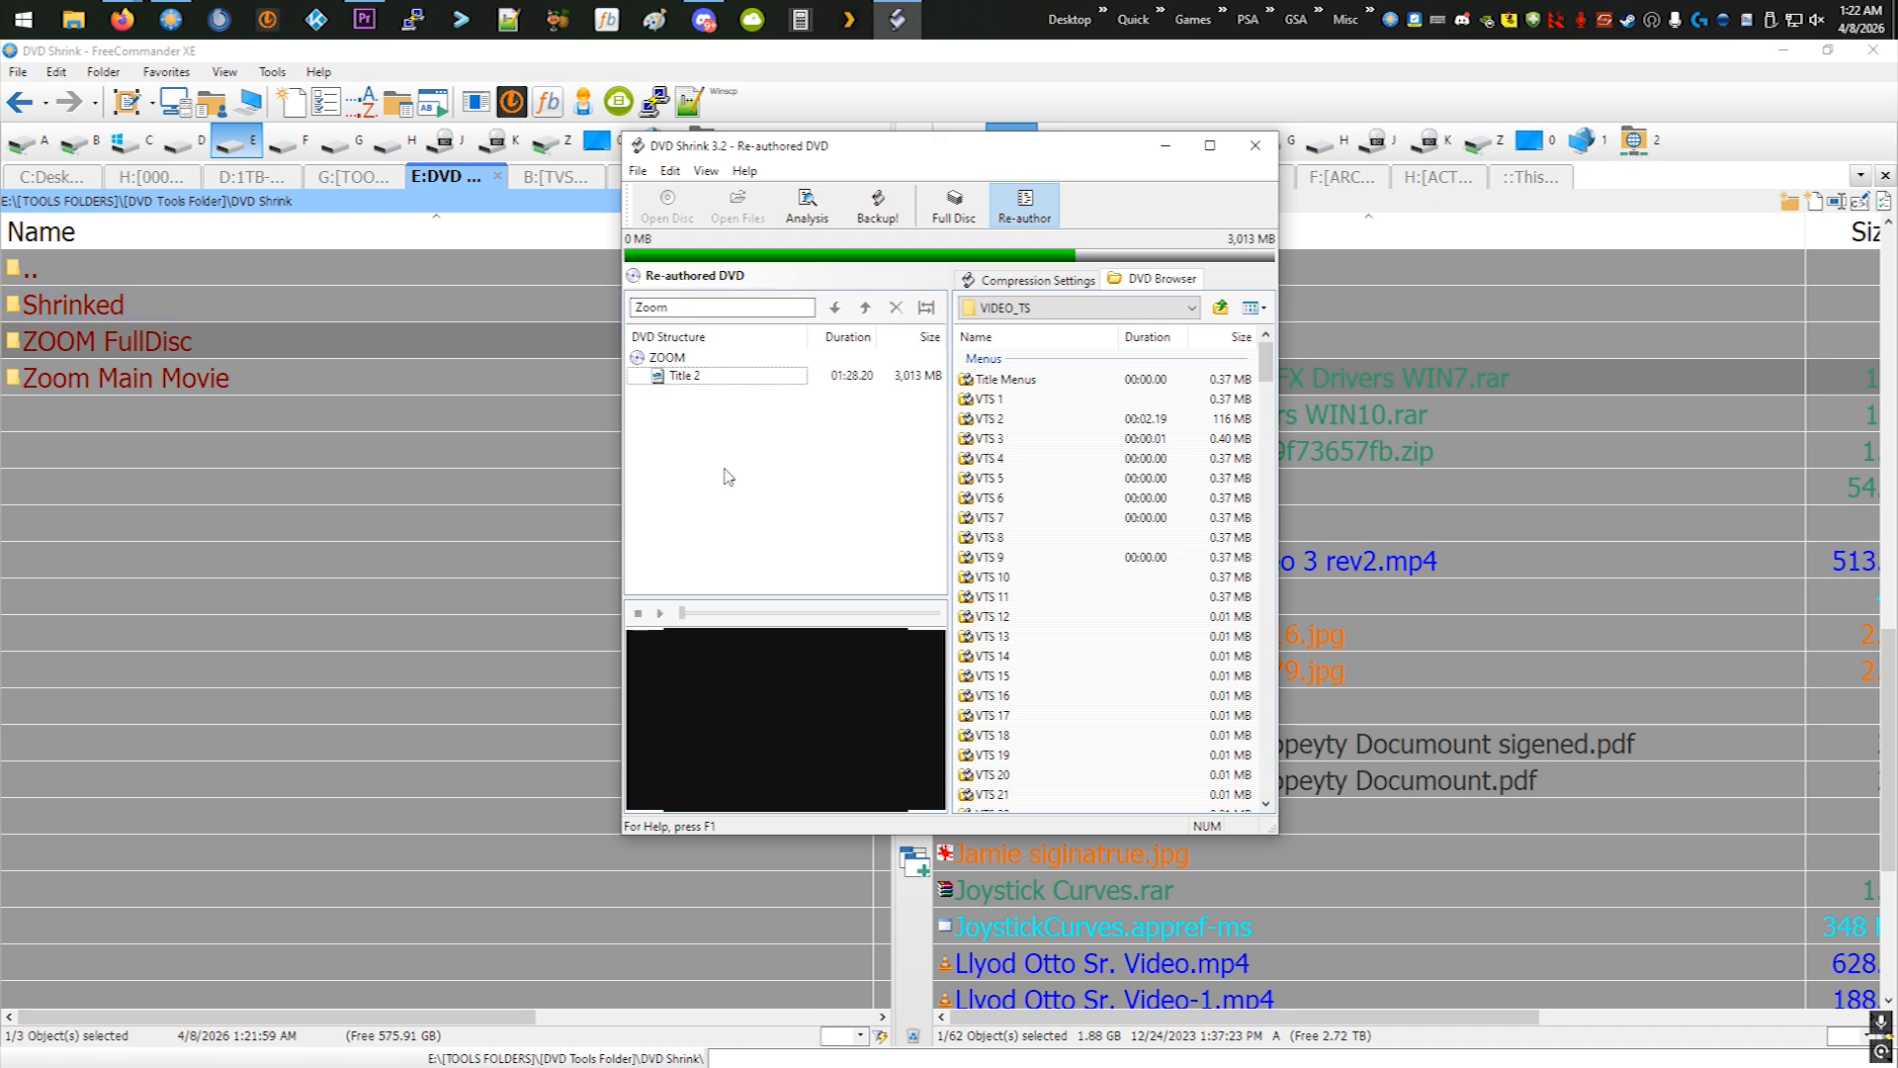
click(699, 384)
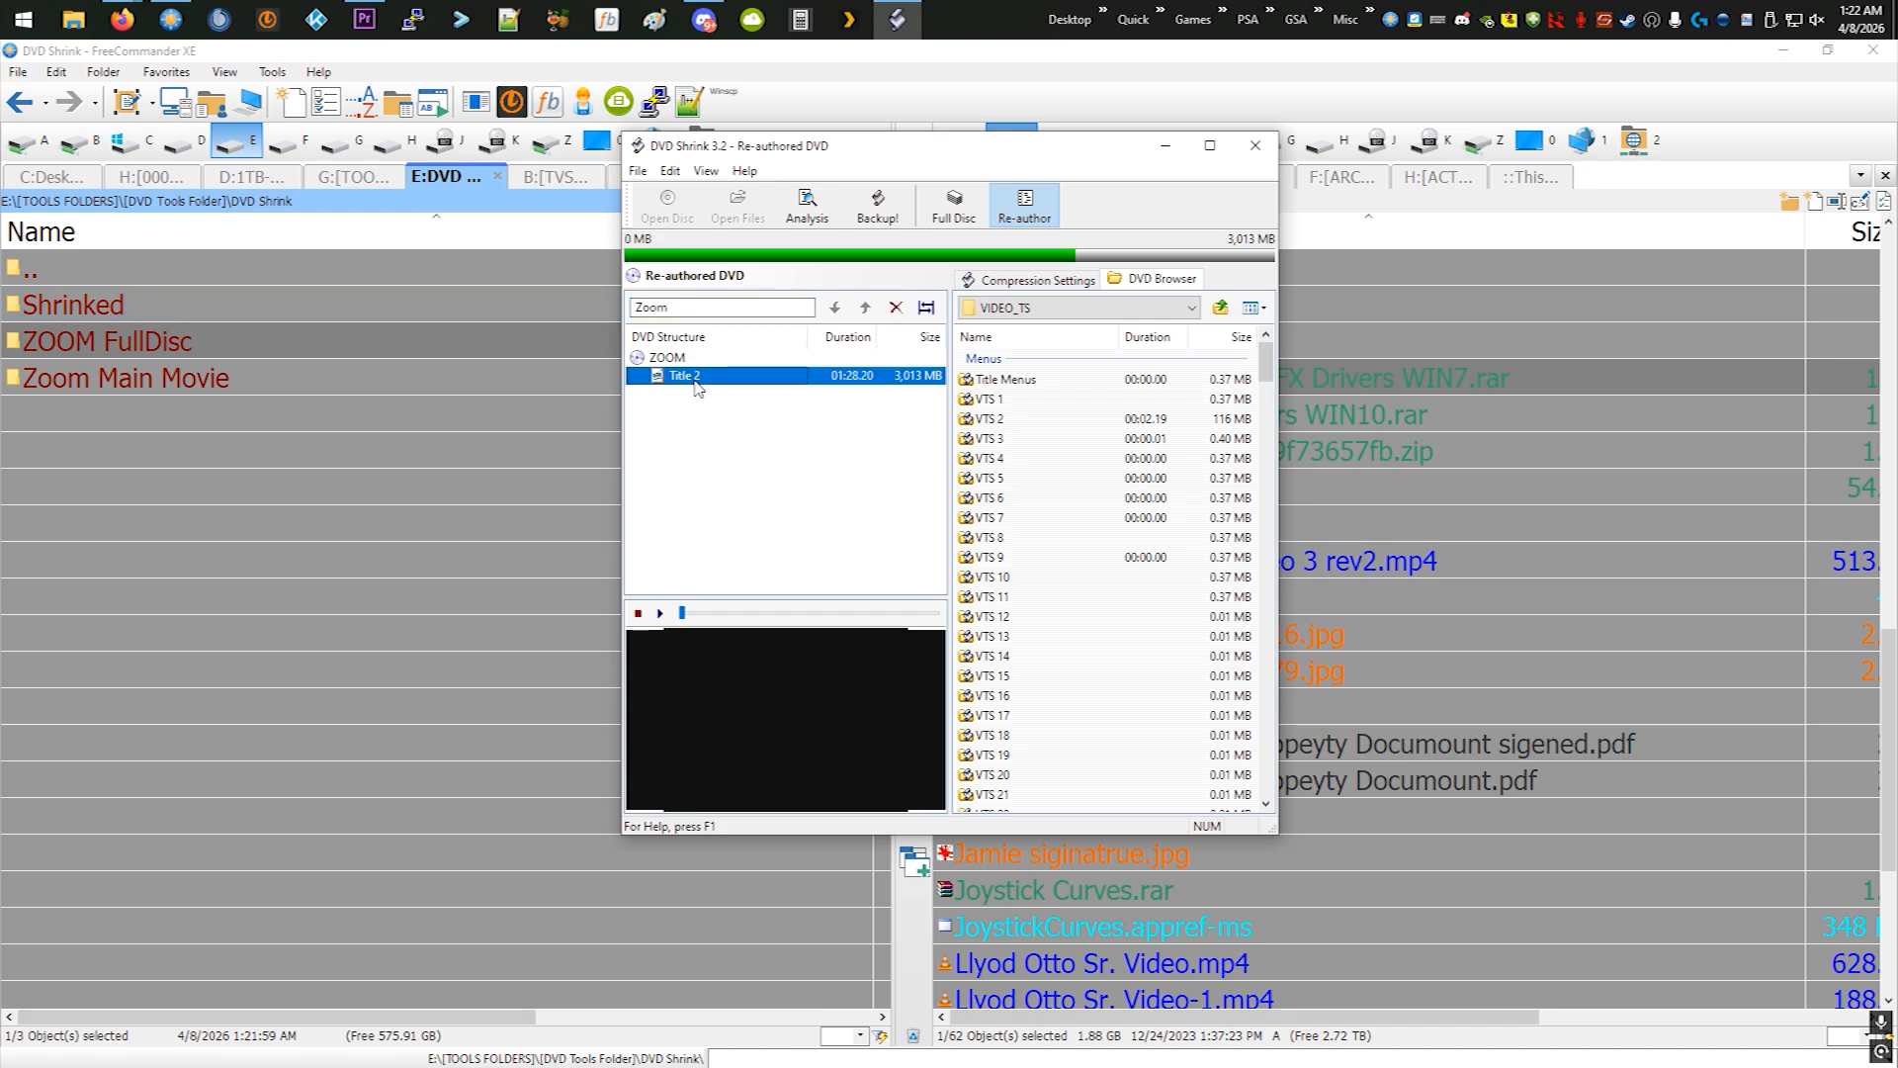
click(681, 360)
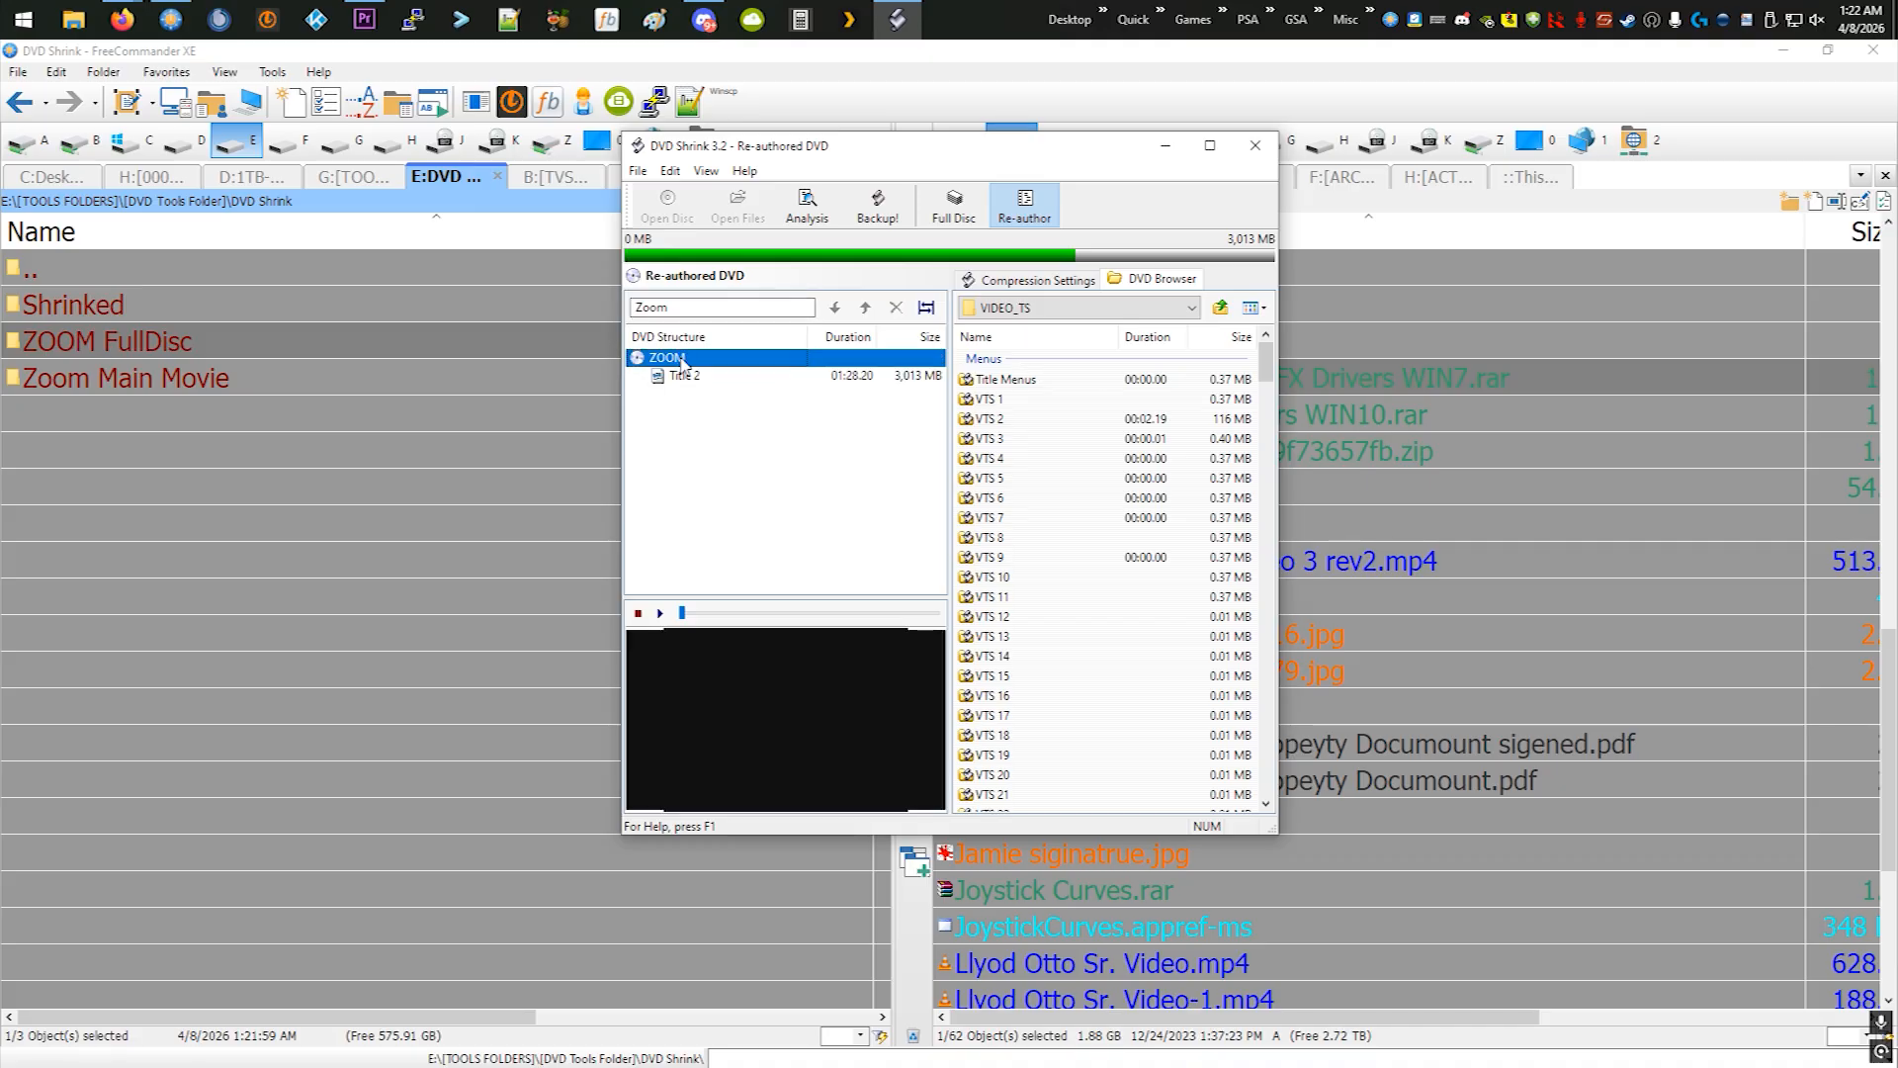
- Back up the re-authored main movie to the hard disk folder DVD Shrink\Shrinked, then close DVD Shrink
click(877, 205)
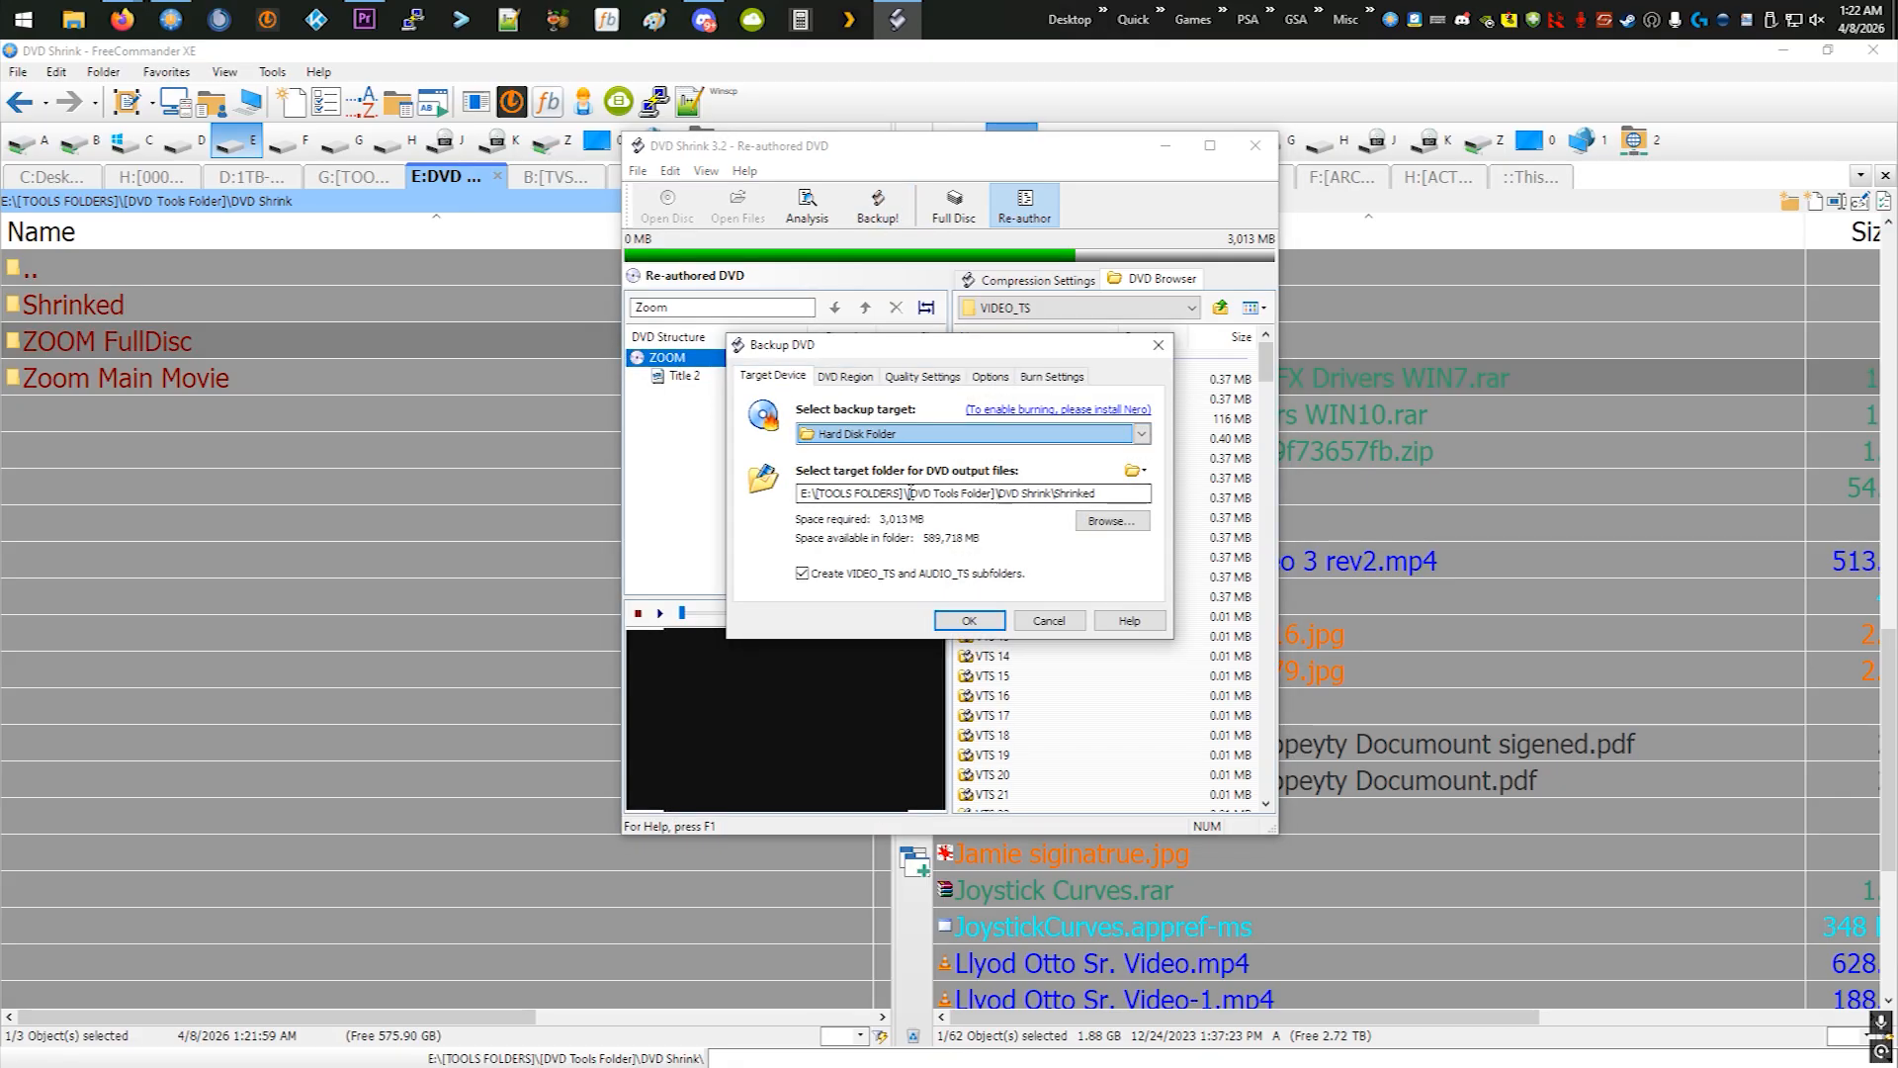
click(857, 378)
click(902, 378)
click(805, 386)
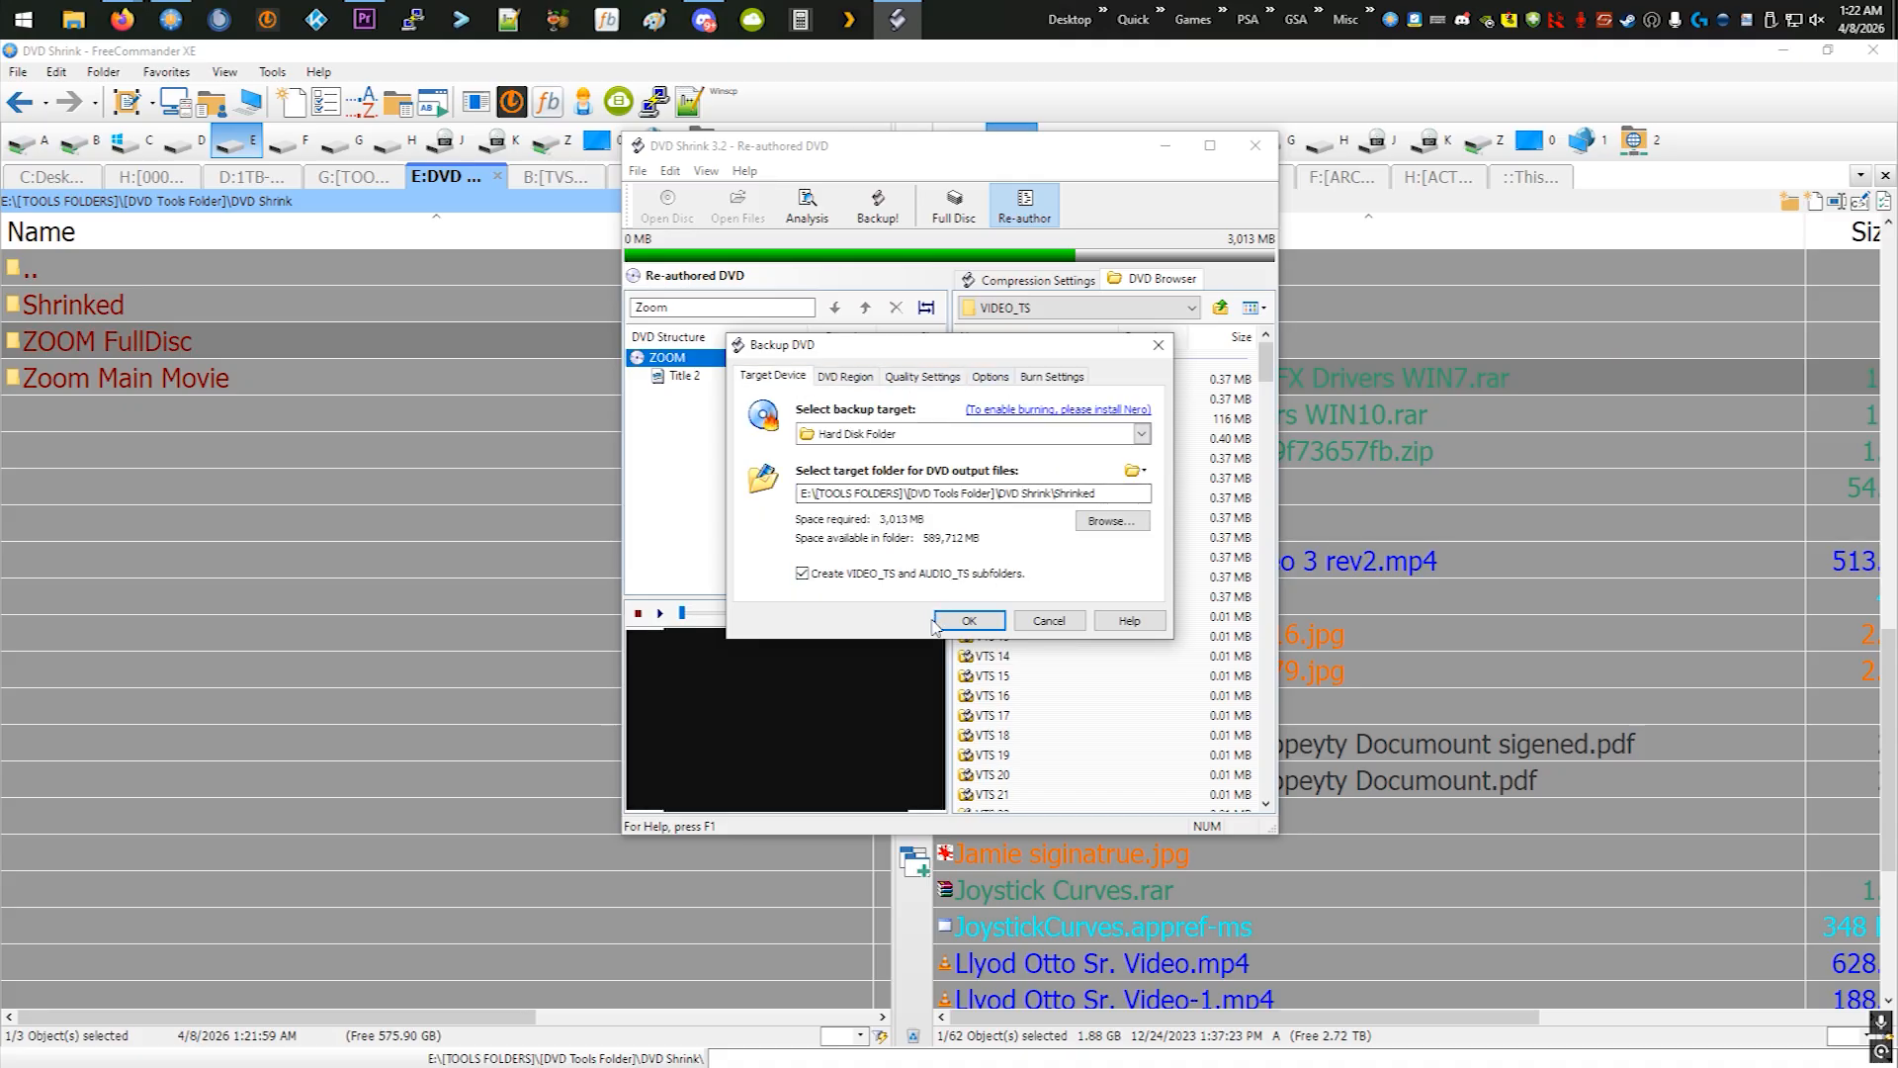
key(Return)
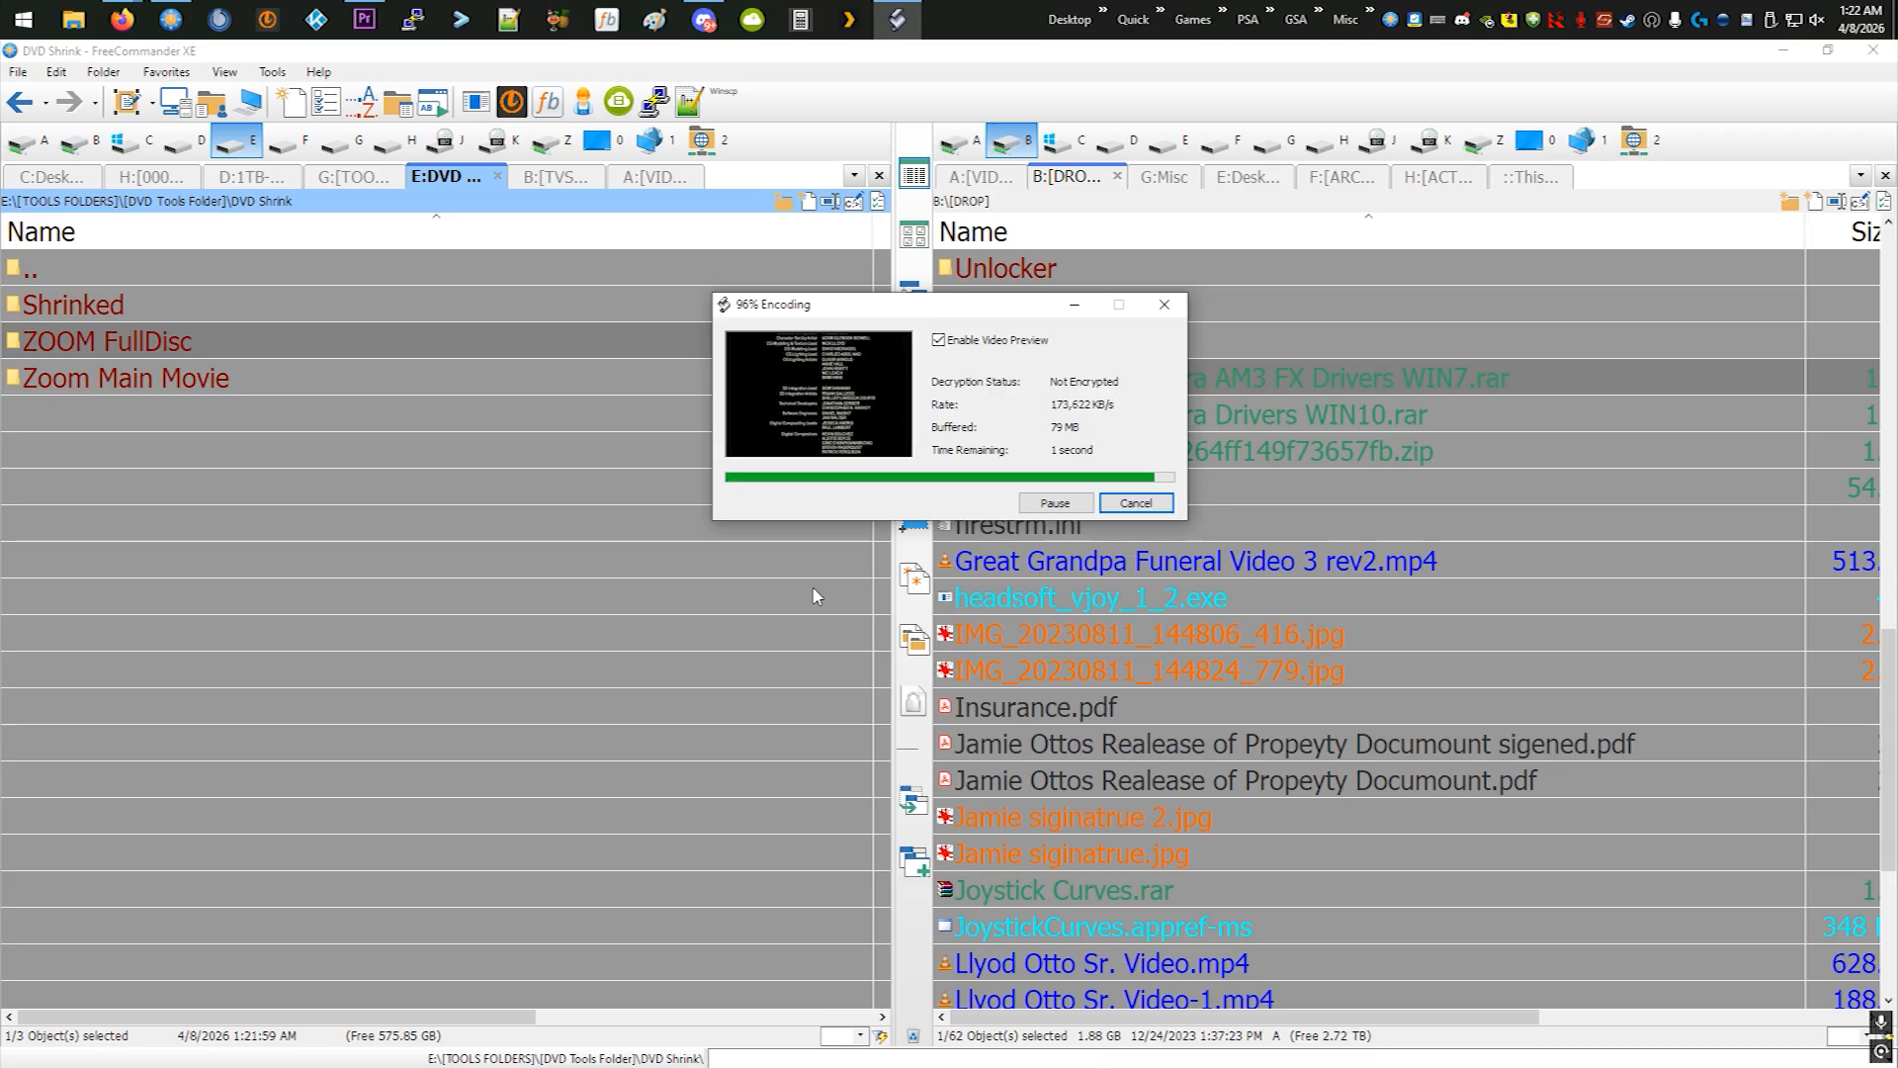
click(1083, 661)
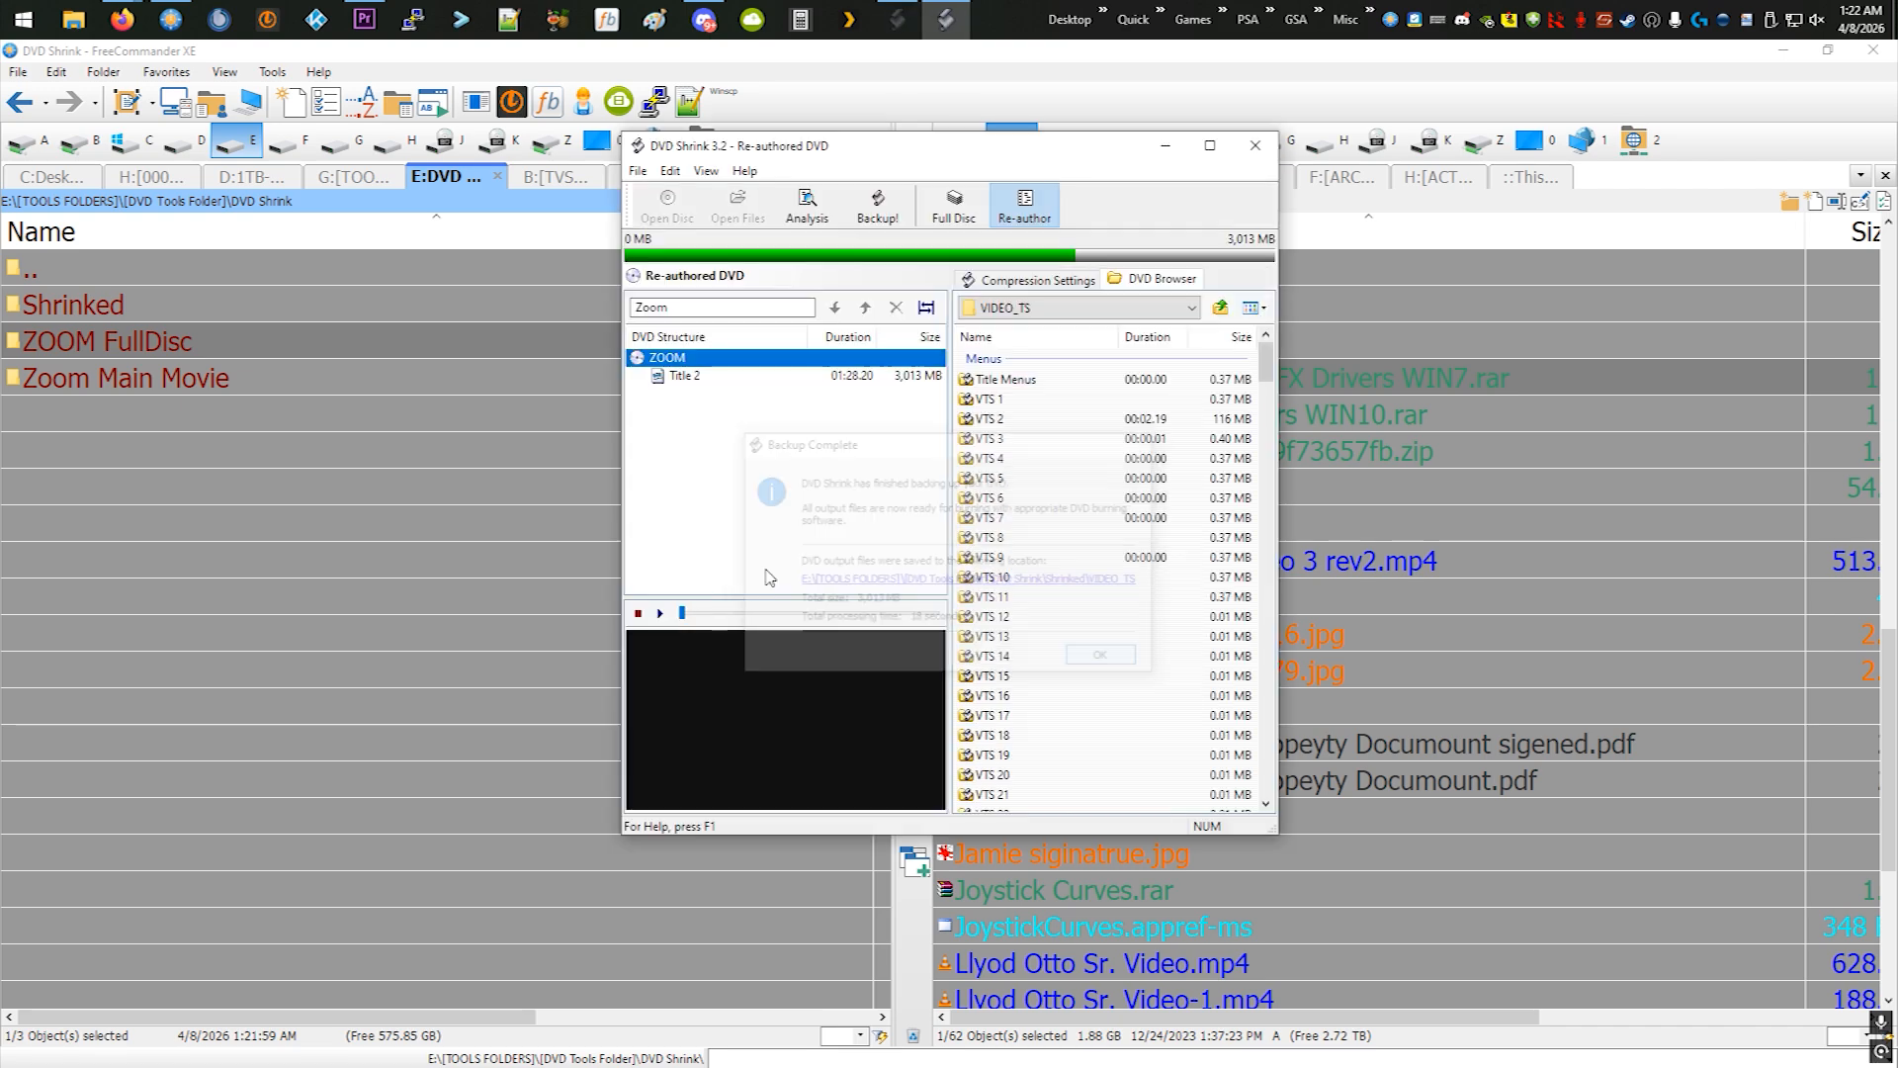
click(1254, 147)
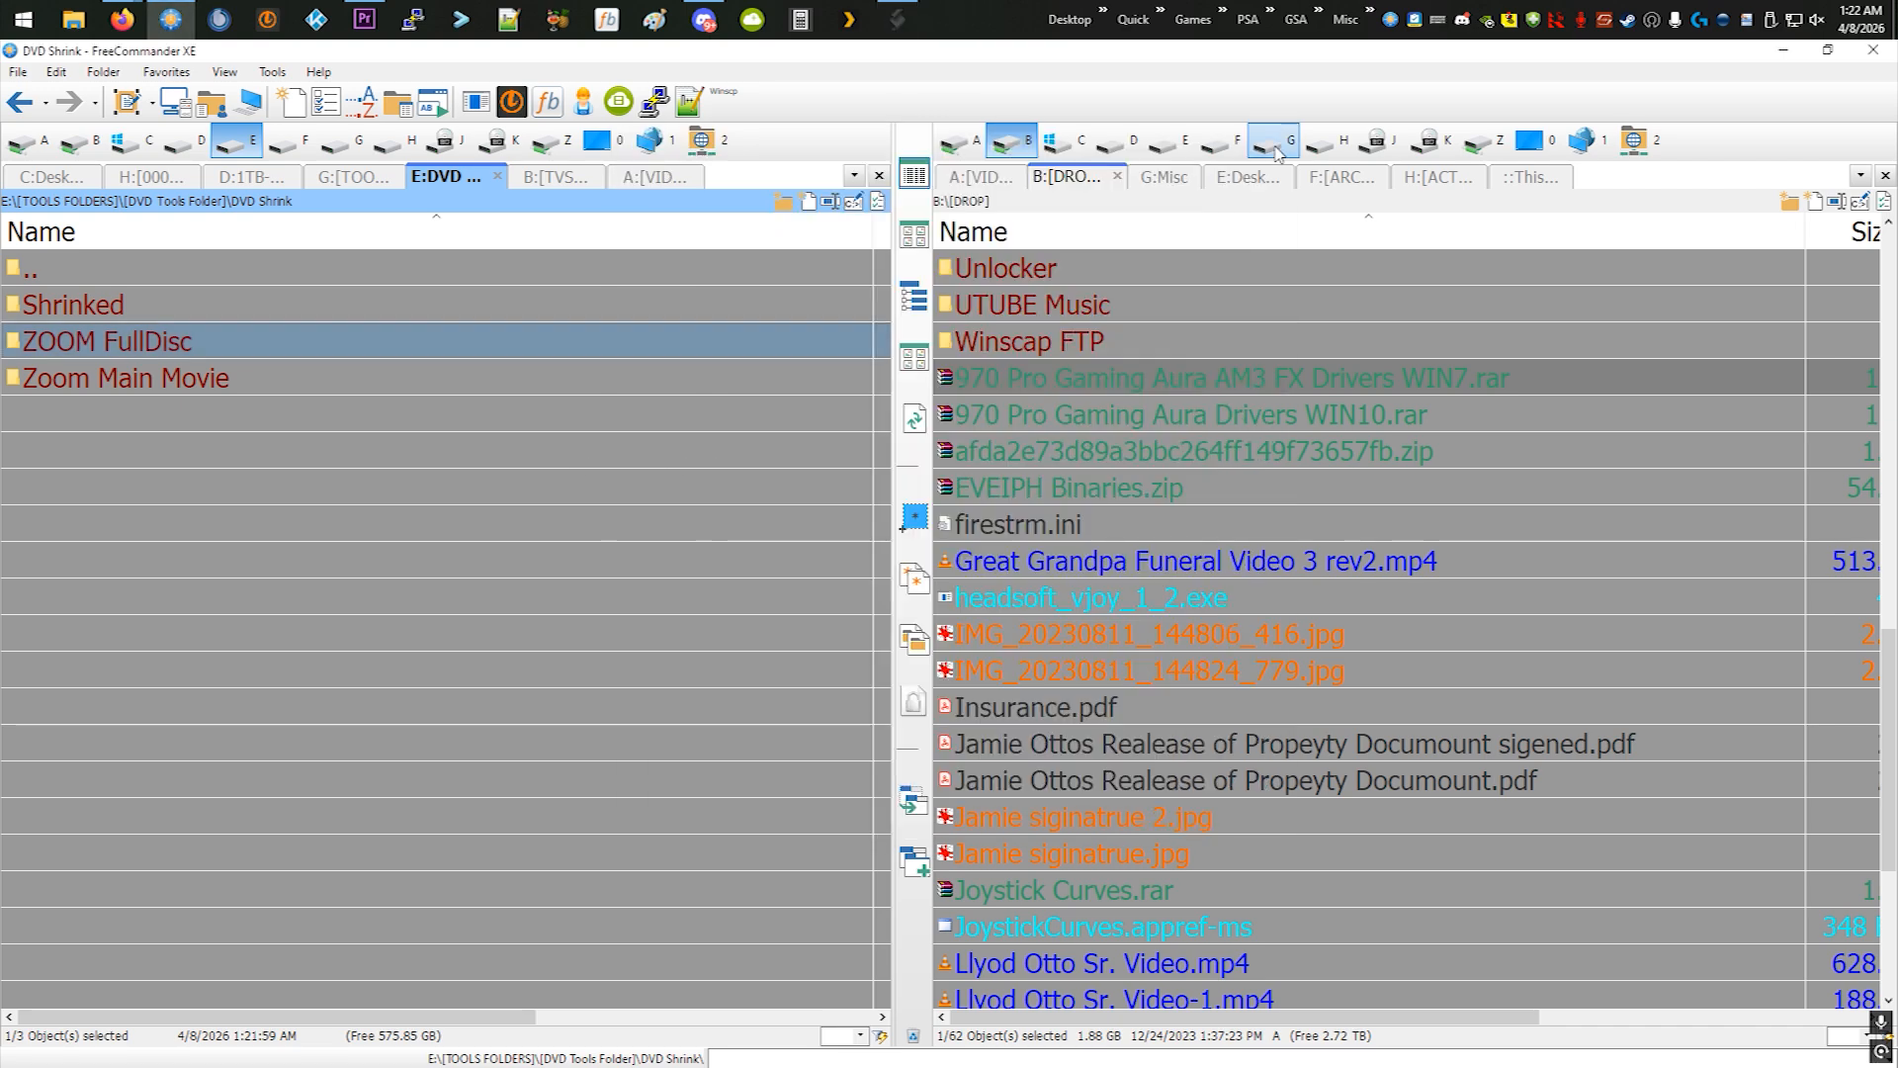
- Move the new AUDIO_TS and VIDEO_TS folders from Shrinked into the Zoom Main Movie folder
double_click(79, 307)
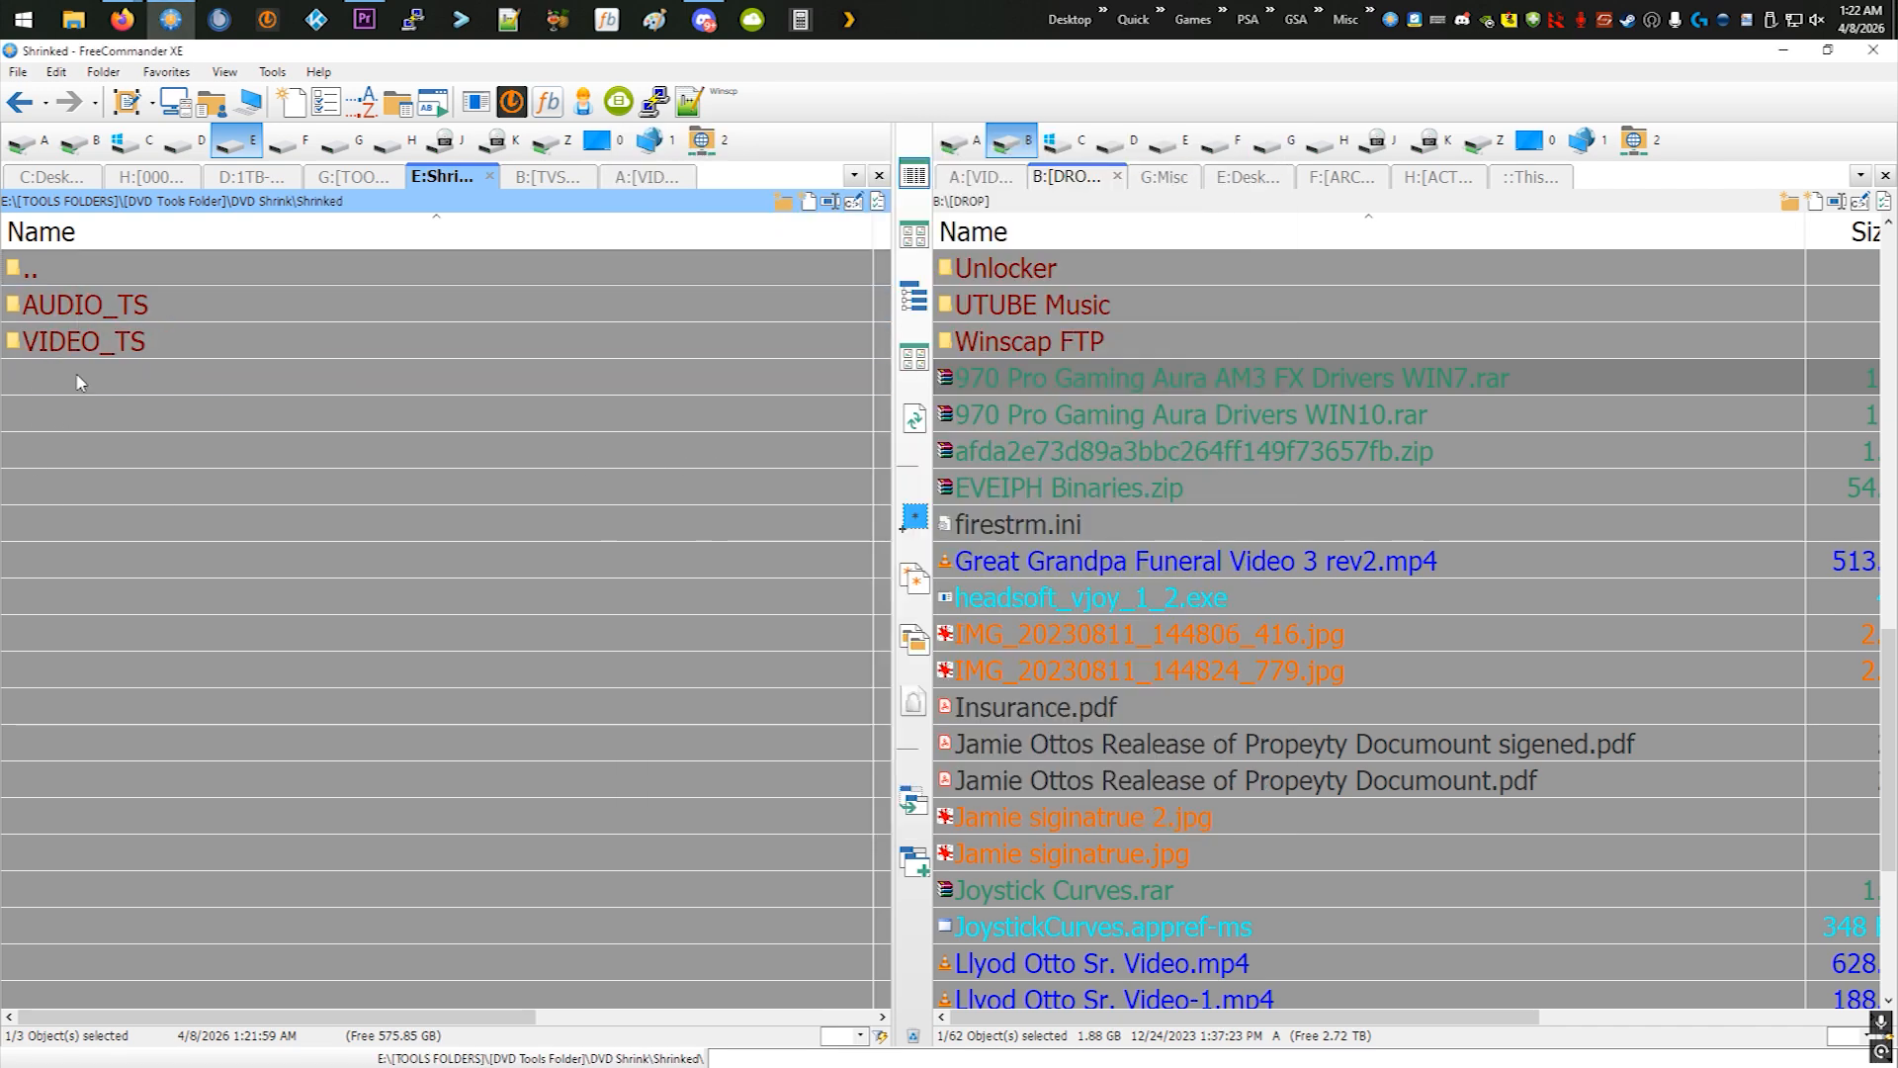
right_click(92, 318)
click(140, 637)
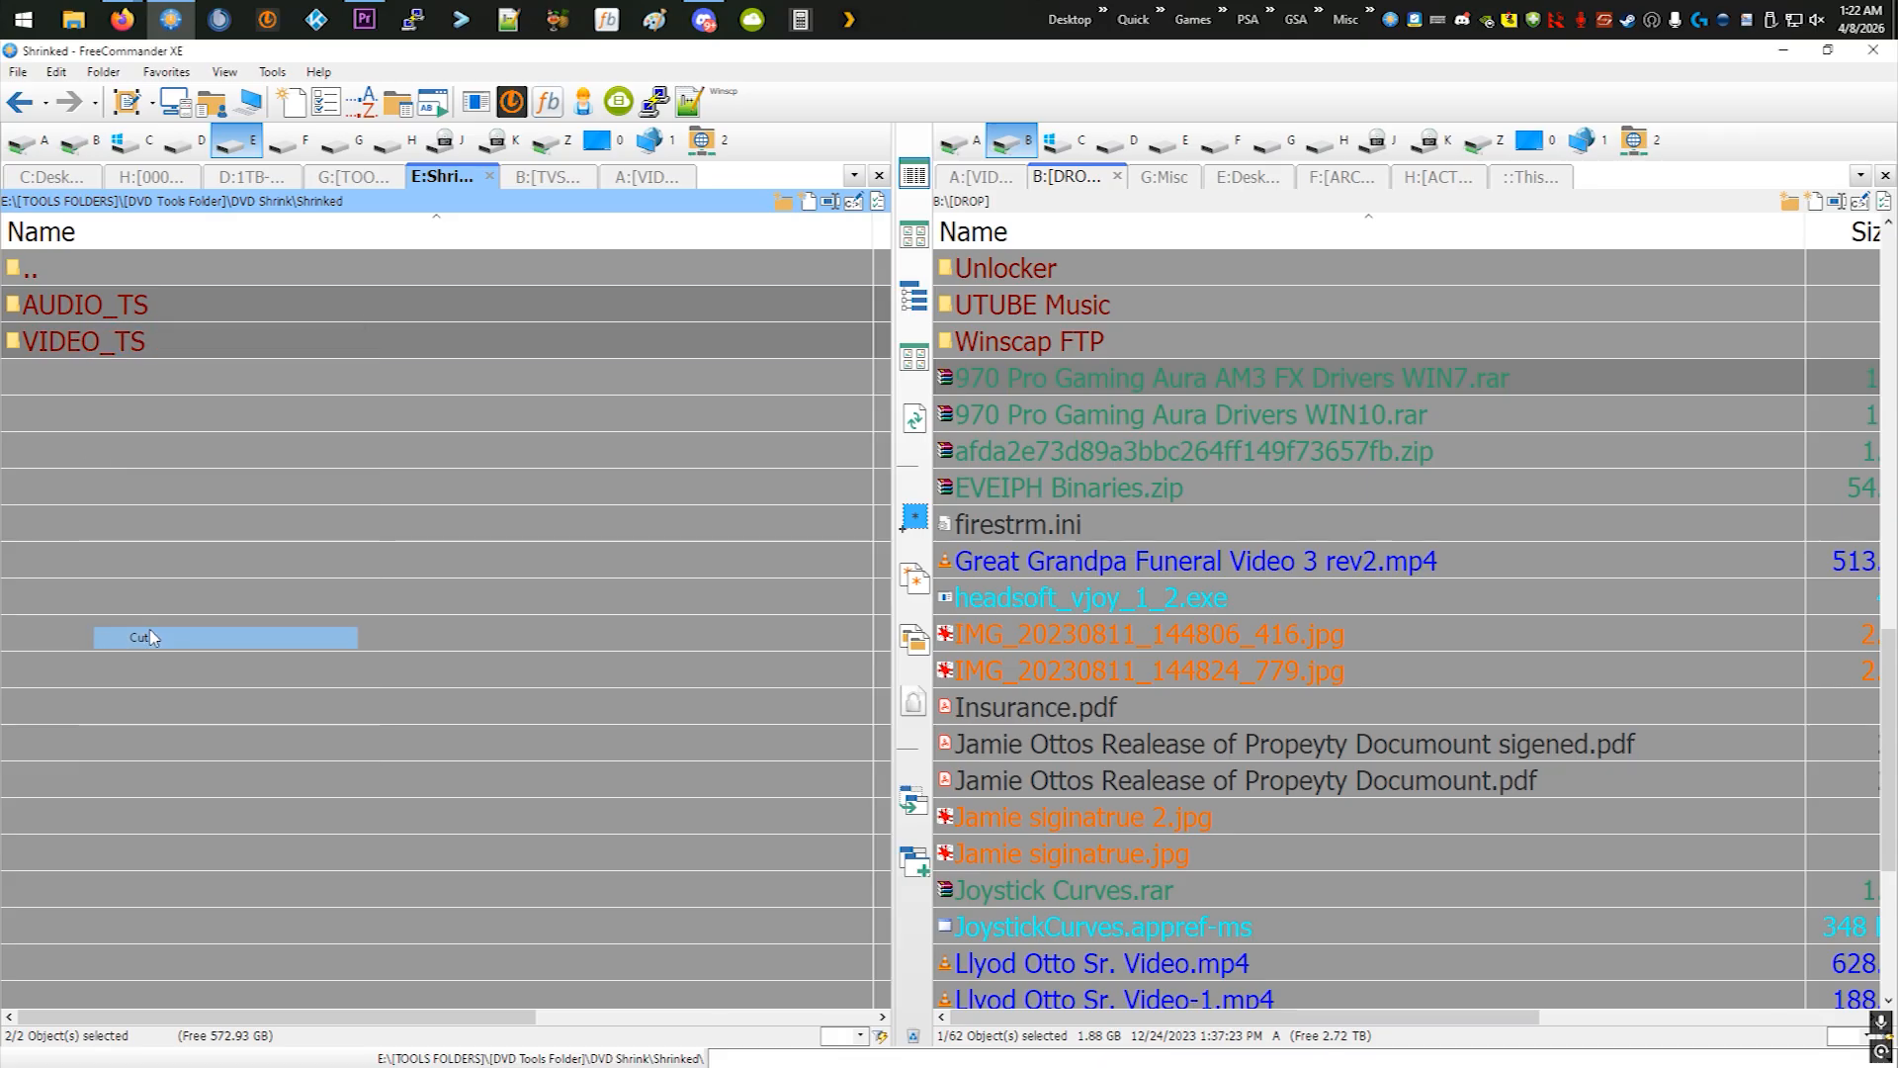
double_click(59, 282)
double_click(84, 378)
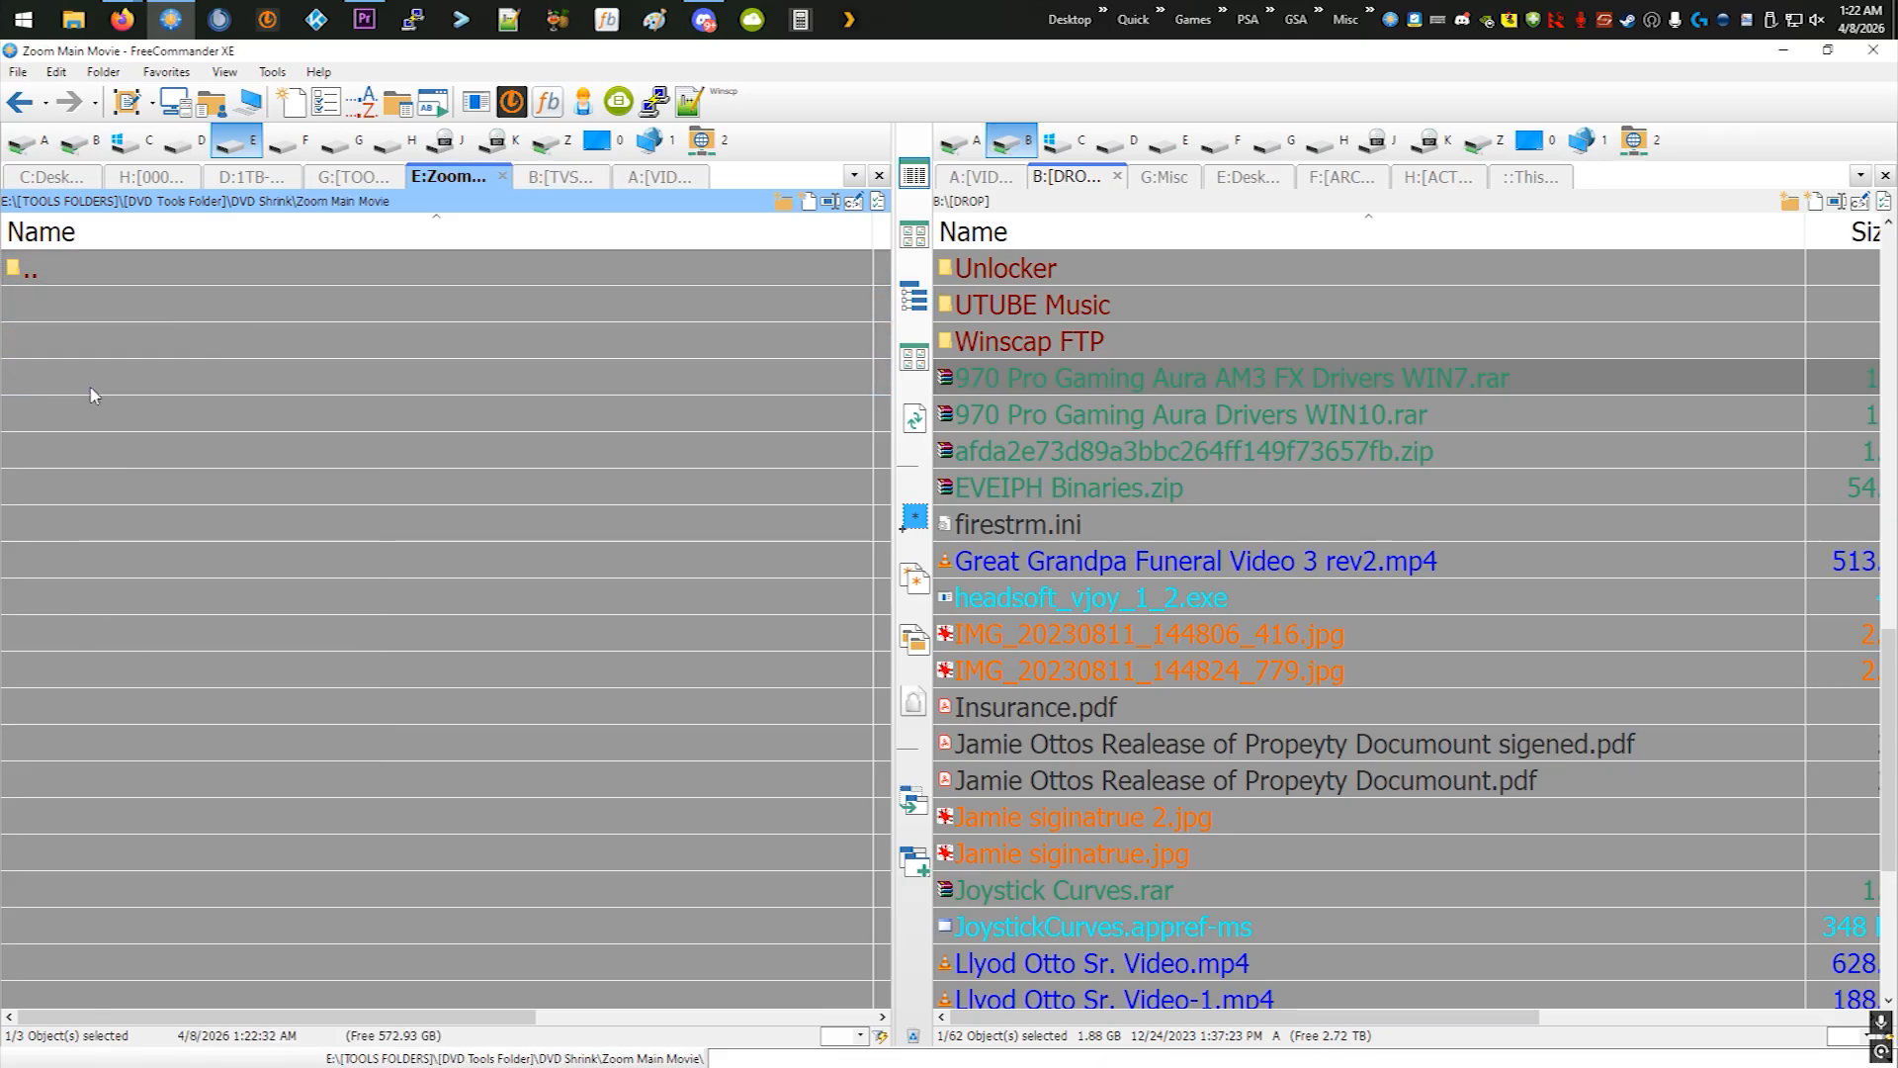
right_click(92, 389)
click(138, 597)
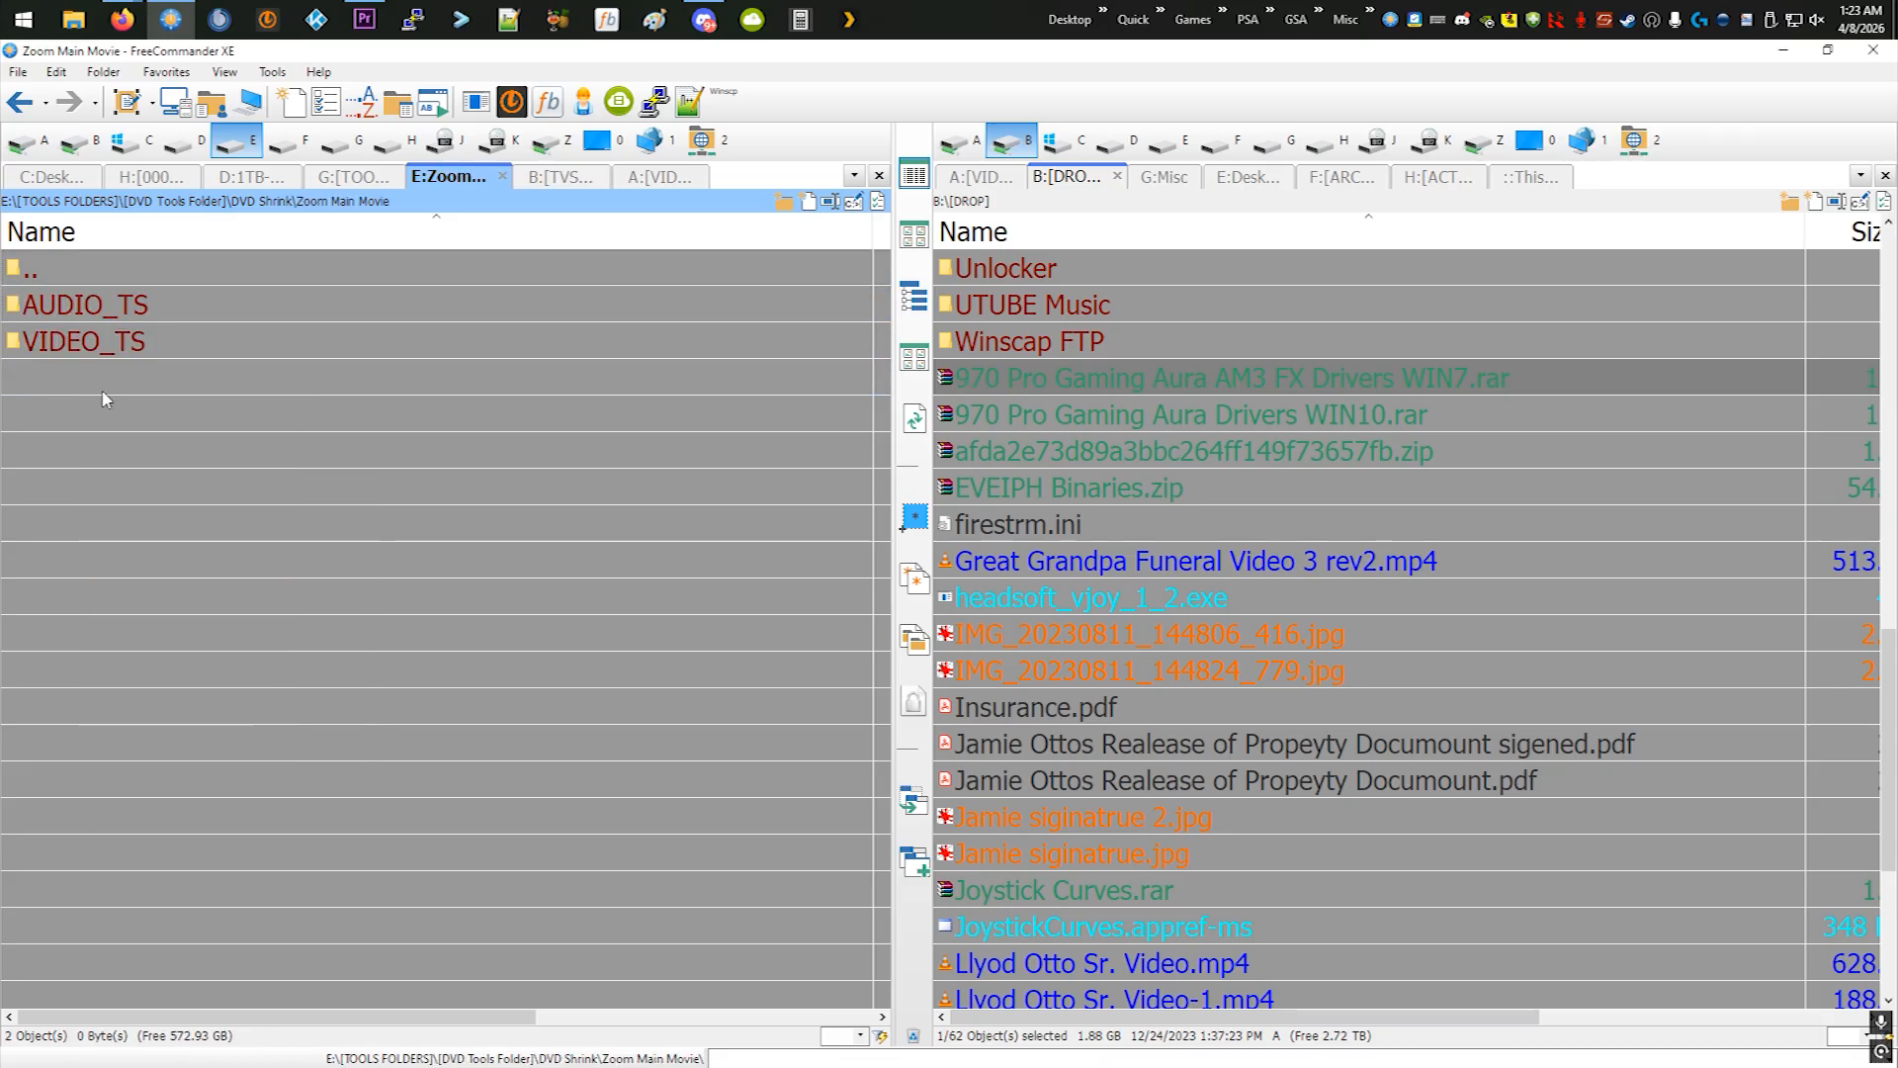
- Examine the files in Zoom Main Movie's VIDEO_TS folder and check the Zoom Main Movie folder's size in its properties
double_click(92, 346)
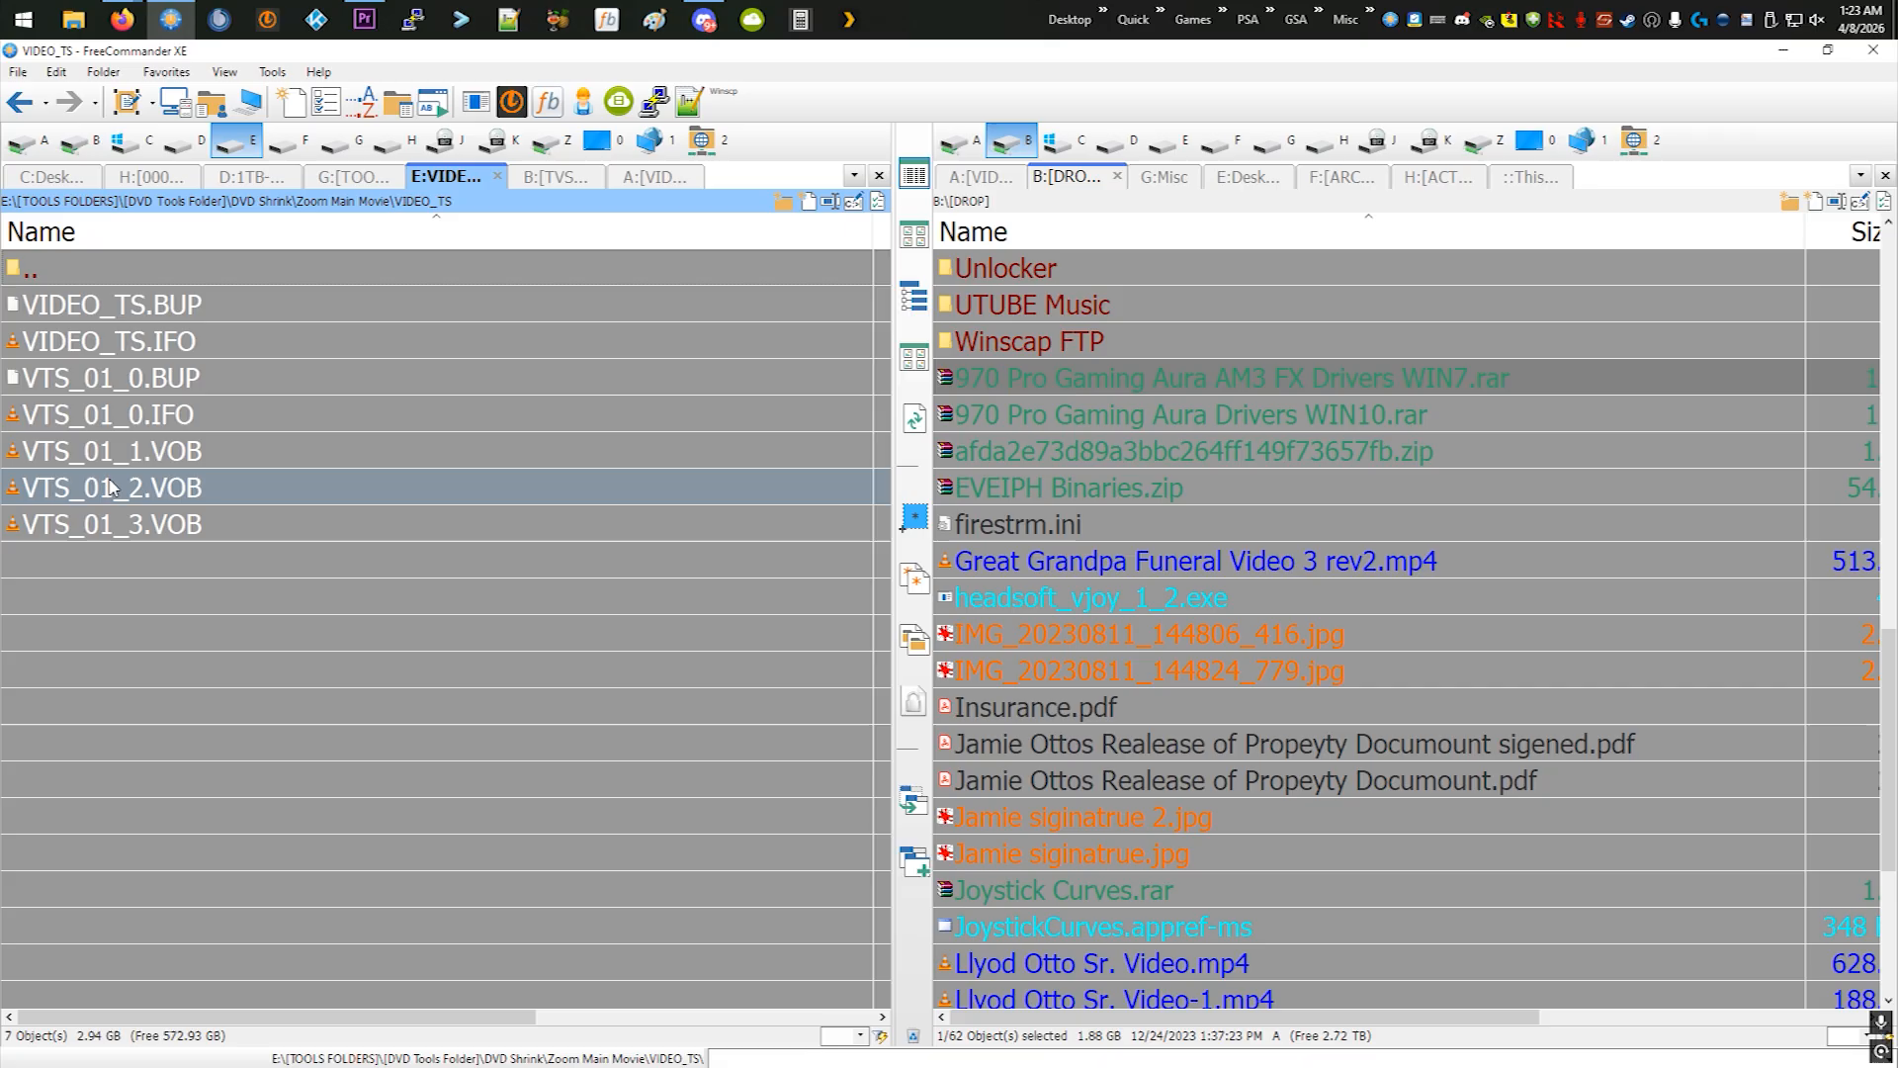
double_click(49, 274)
double_click(50, 275)
right_click(73, 378)
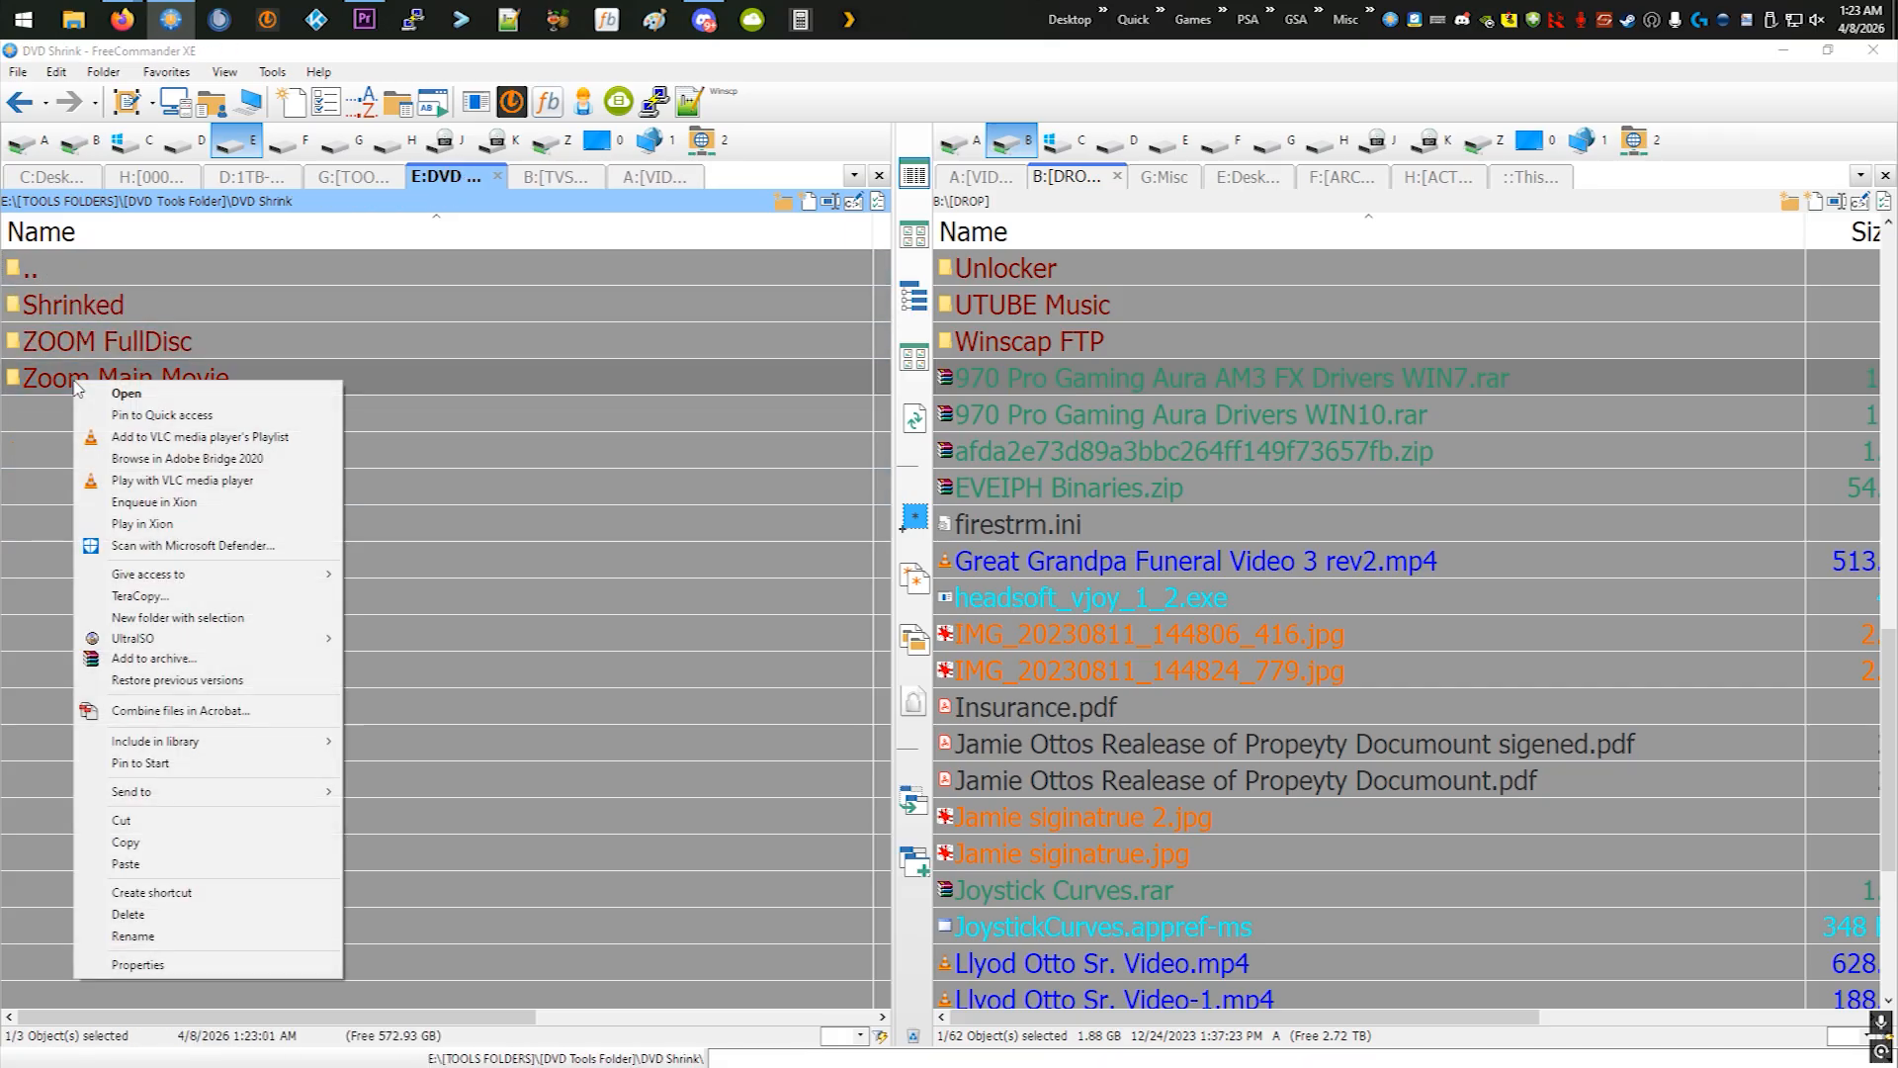
click(148, 973)
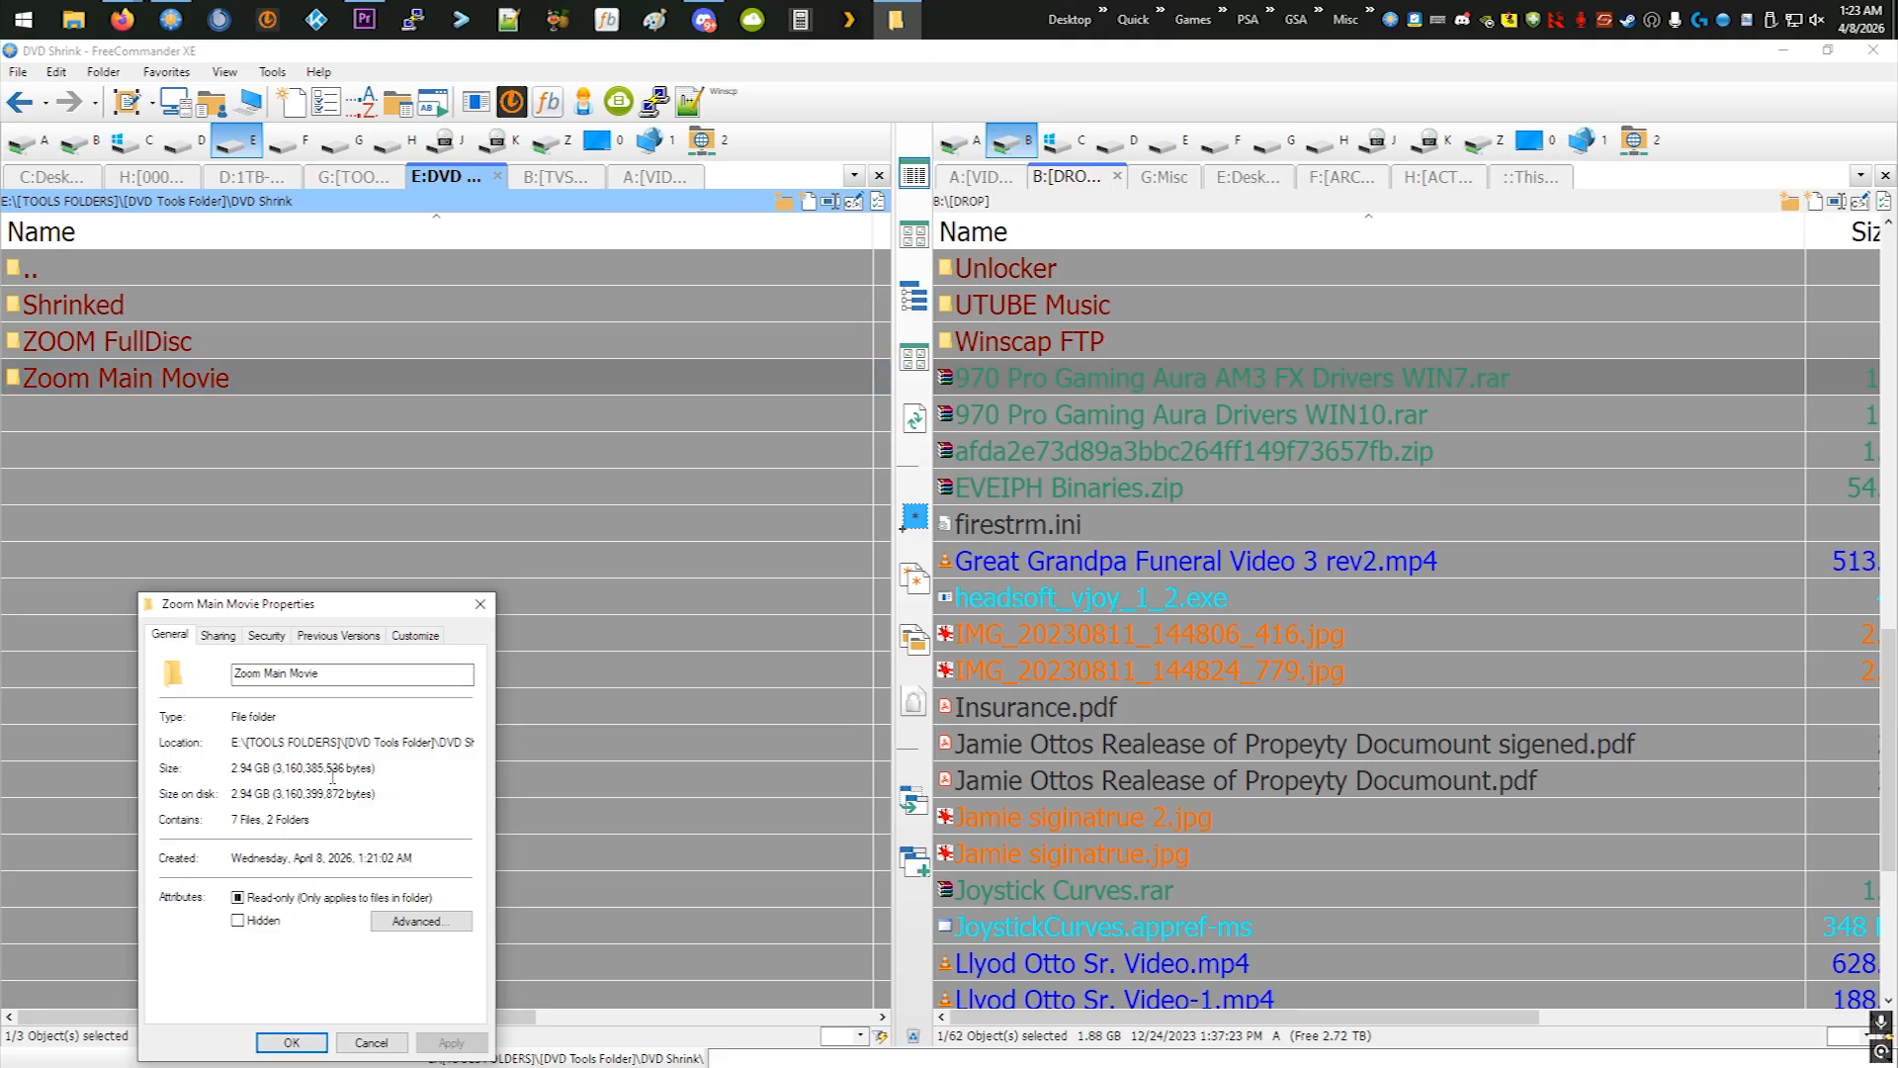
click(481, 603)
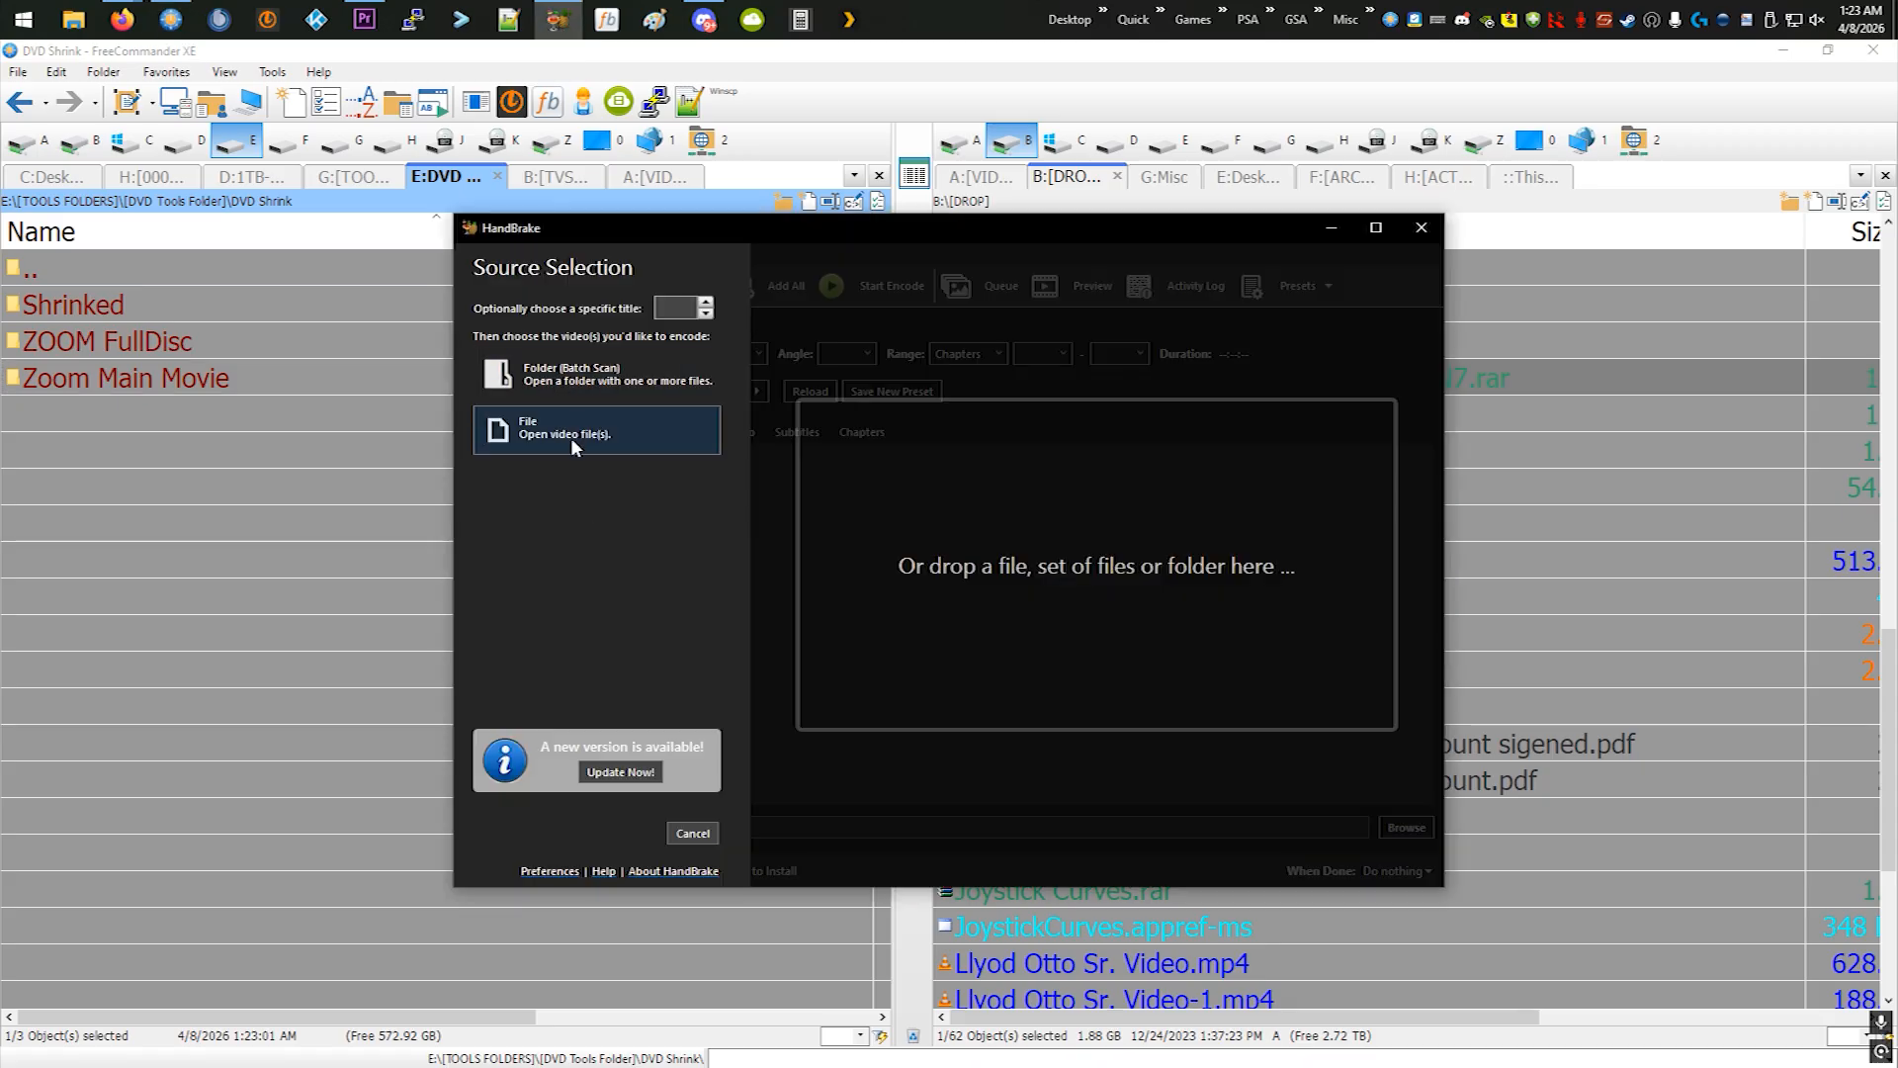
- Start a folder batch scan as the source and browse to the 2TB-MSSD (E:) drive
click(572, 385)
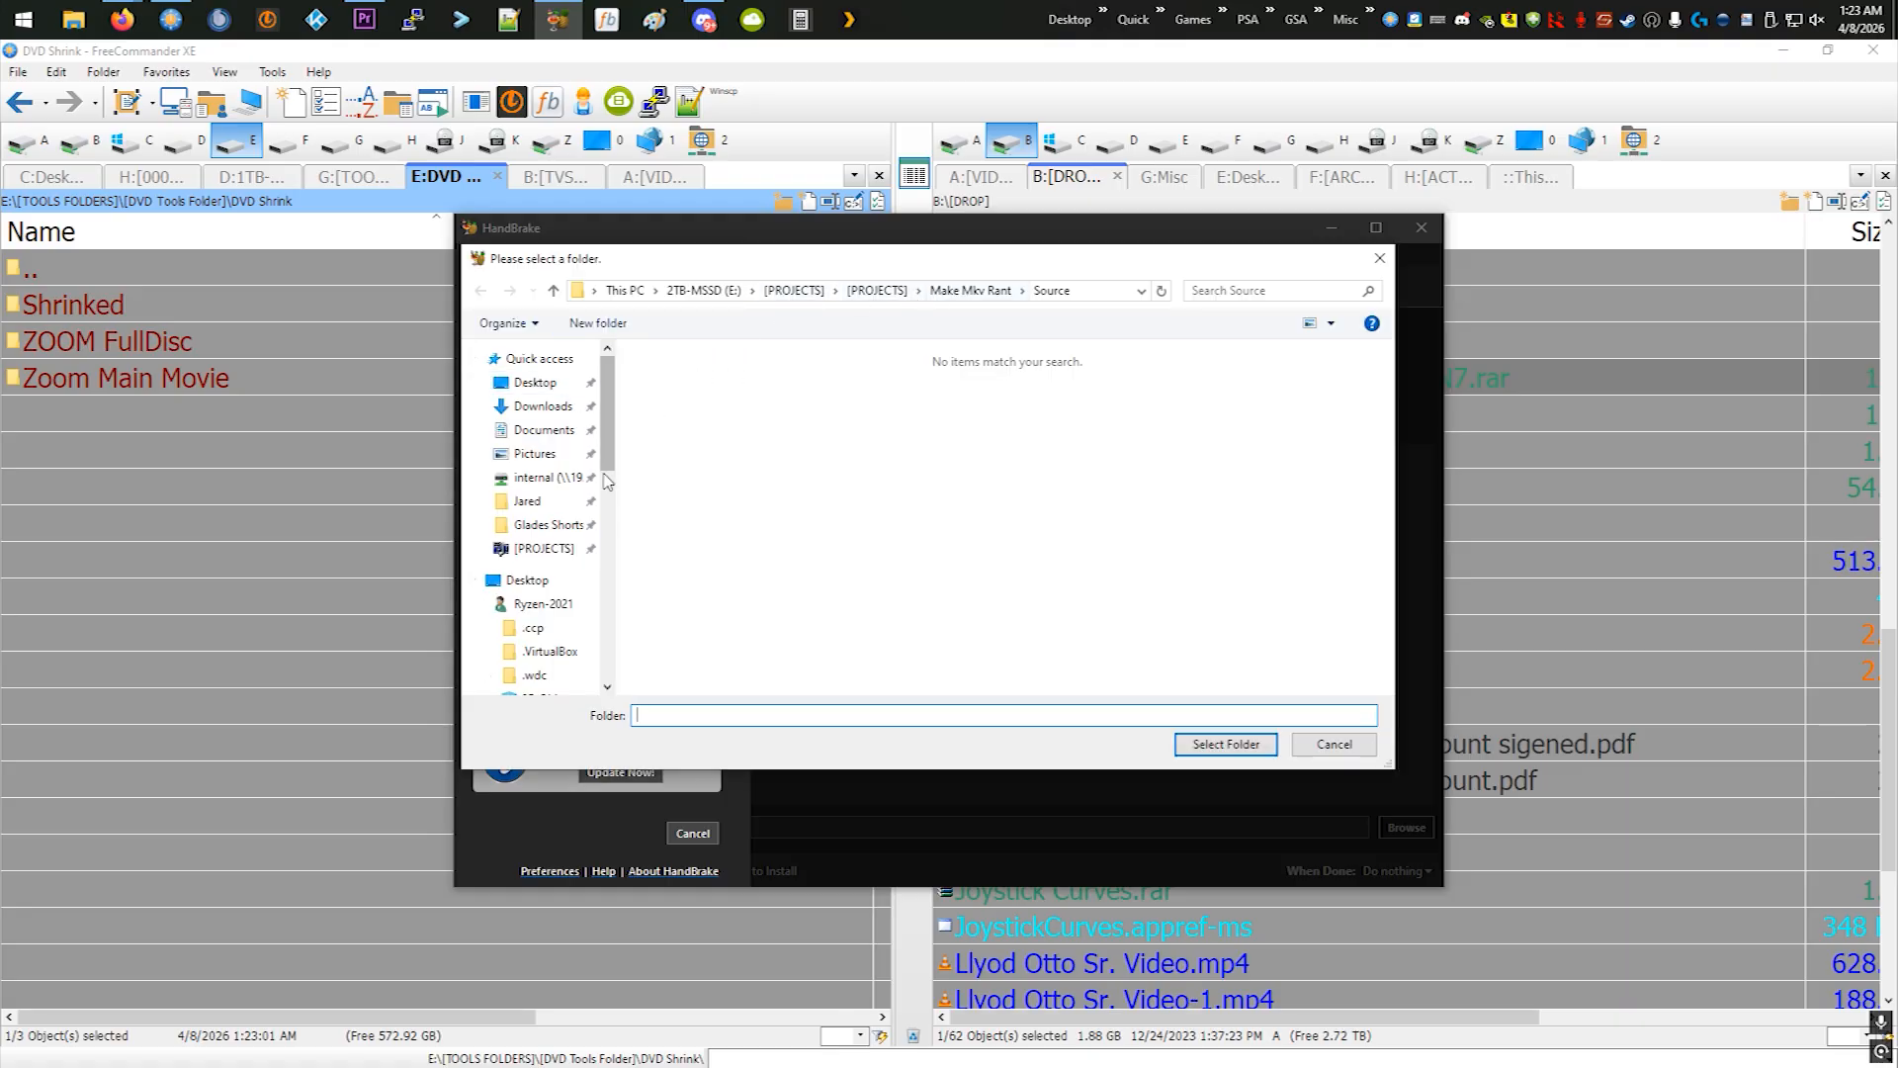
scroll(610, 428, down, 5)
scroll(611, 427, up, 3)
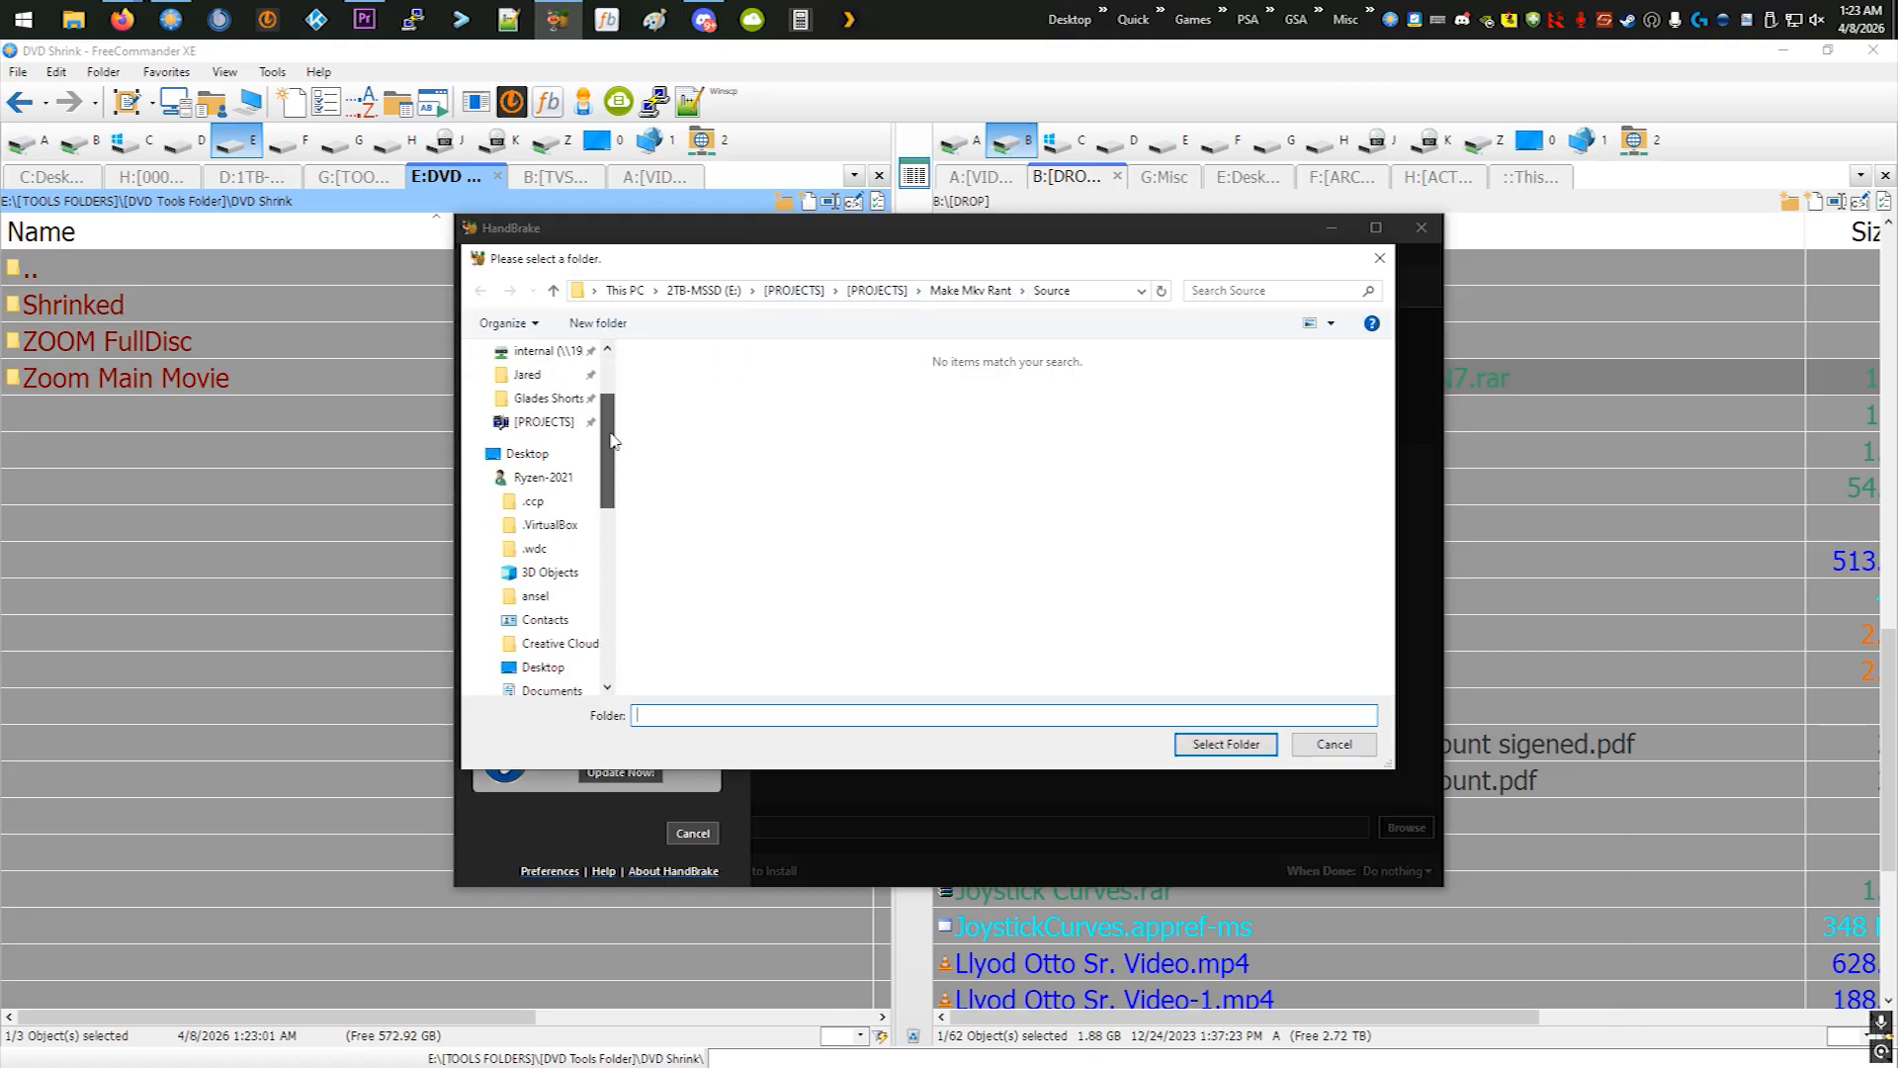
scroll(610, 405, up, 2)
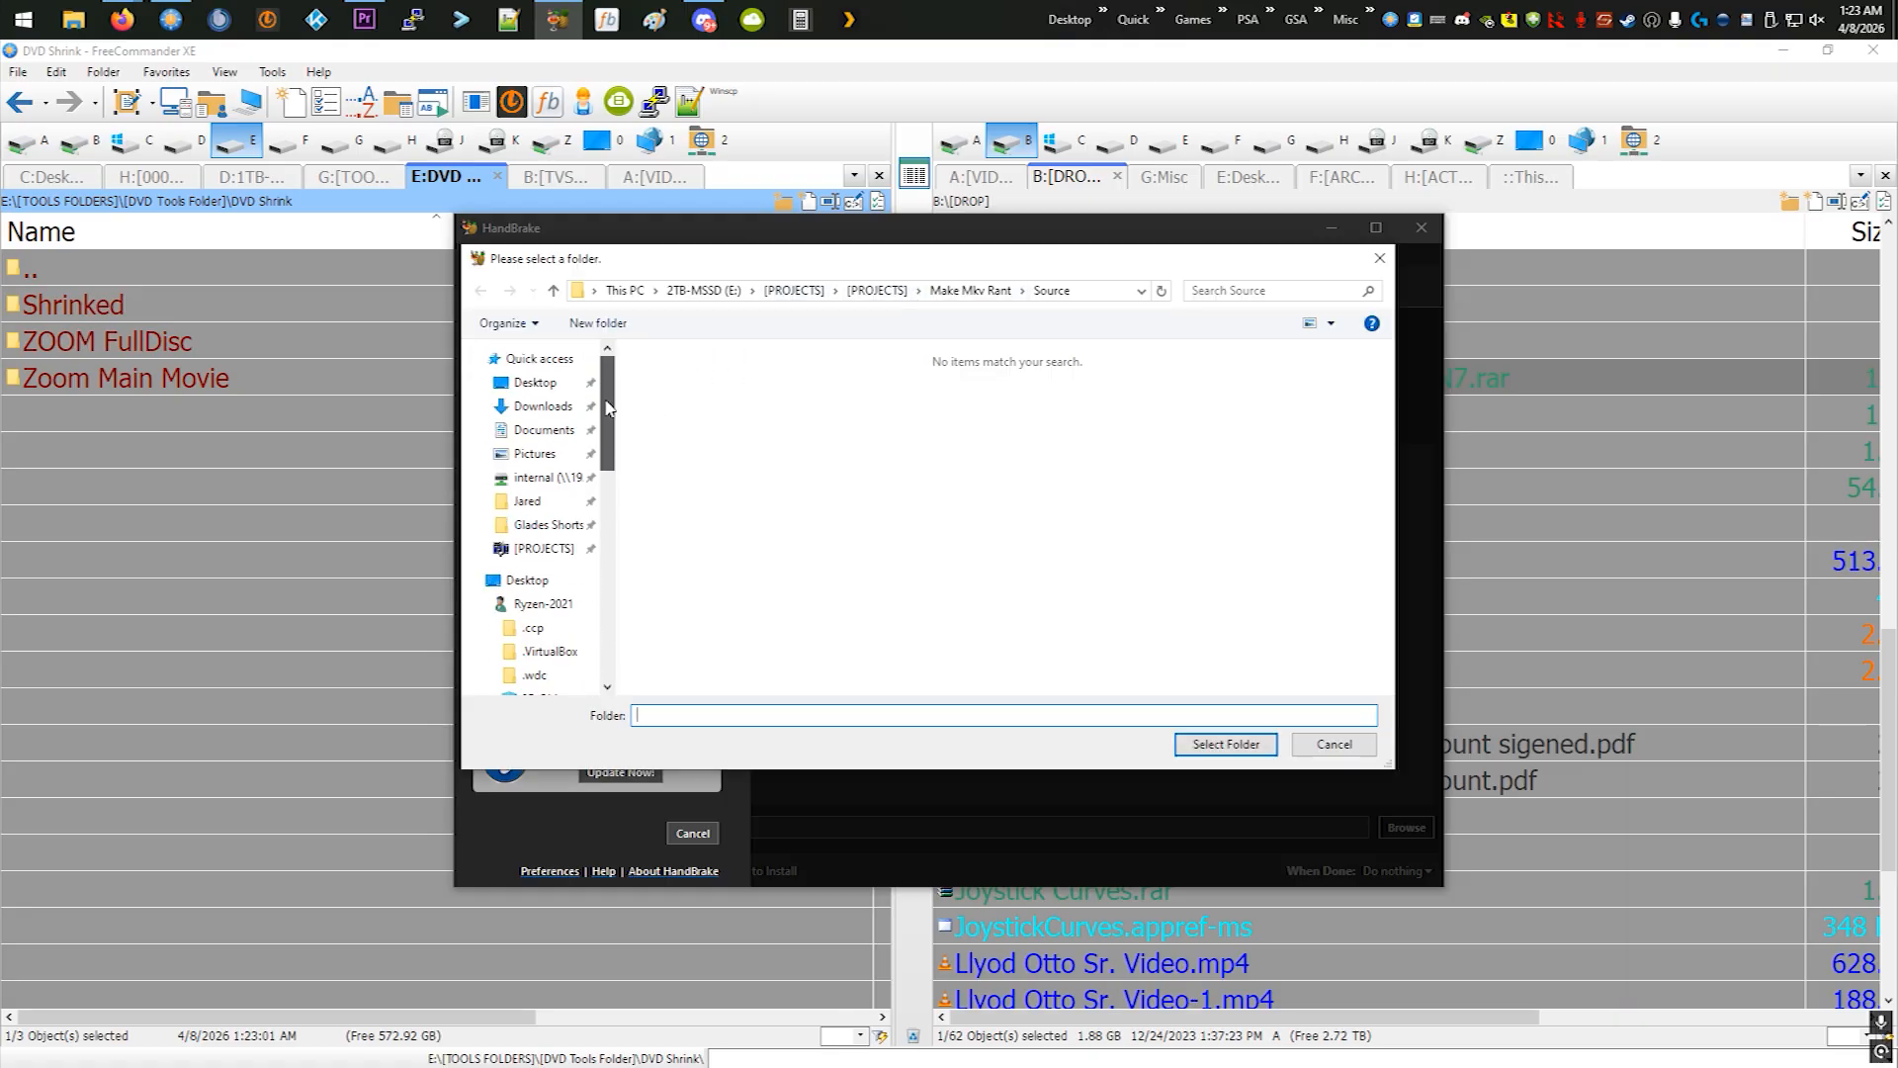
scroll(610, 405, down, 3)
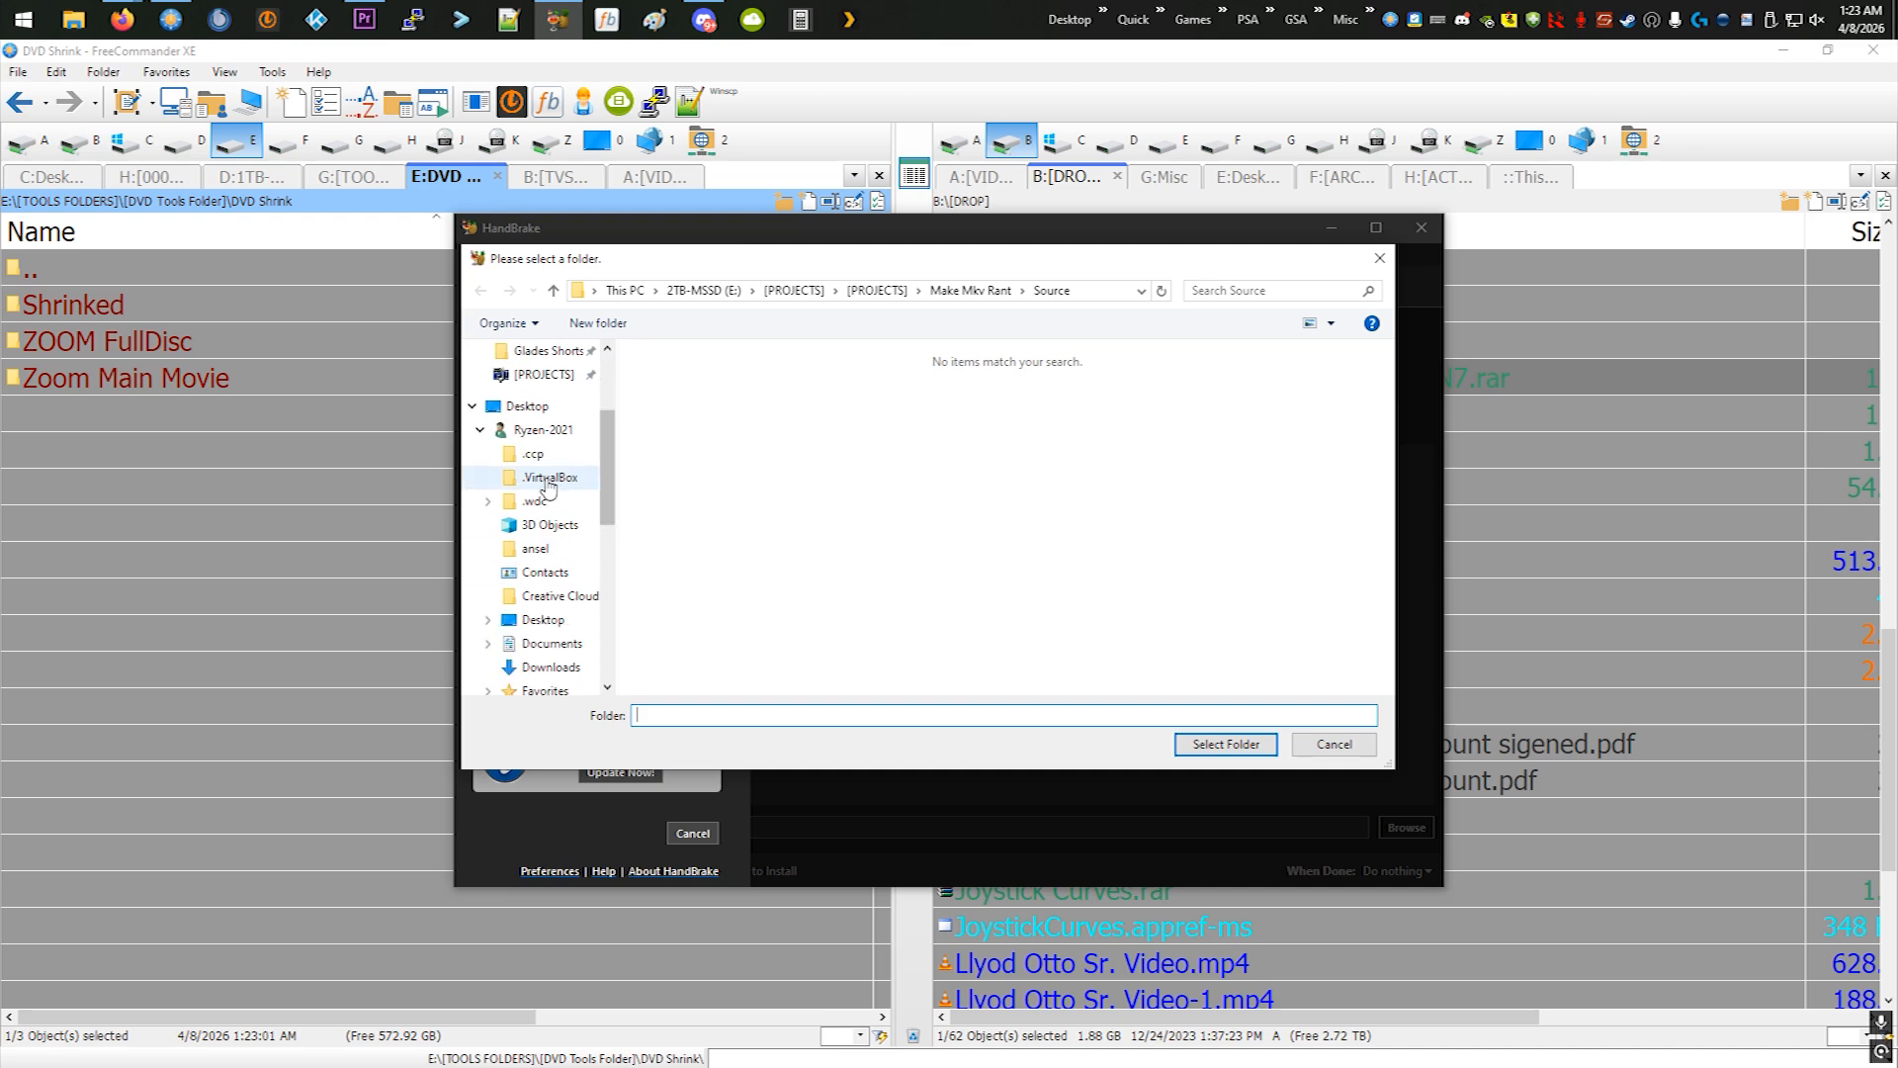
scroll(565, 489, down, 5)
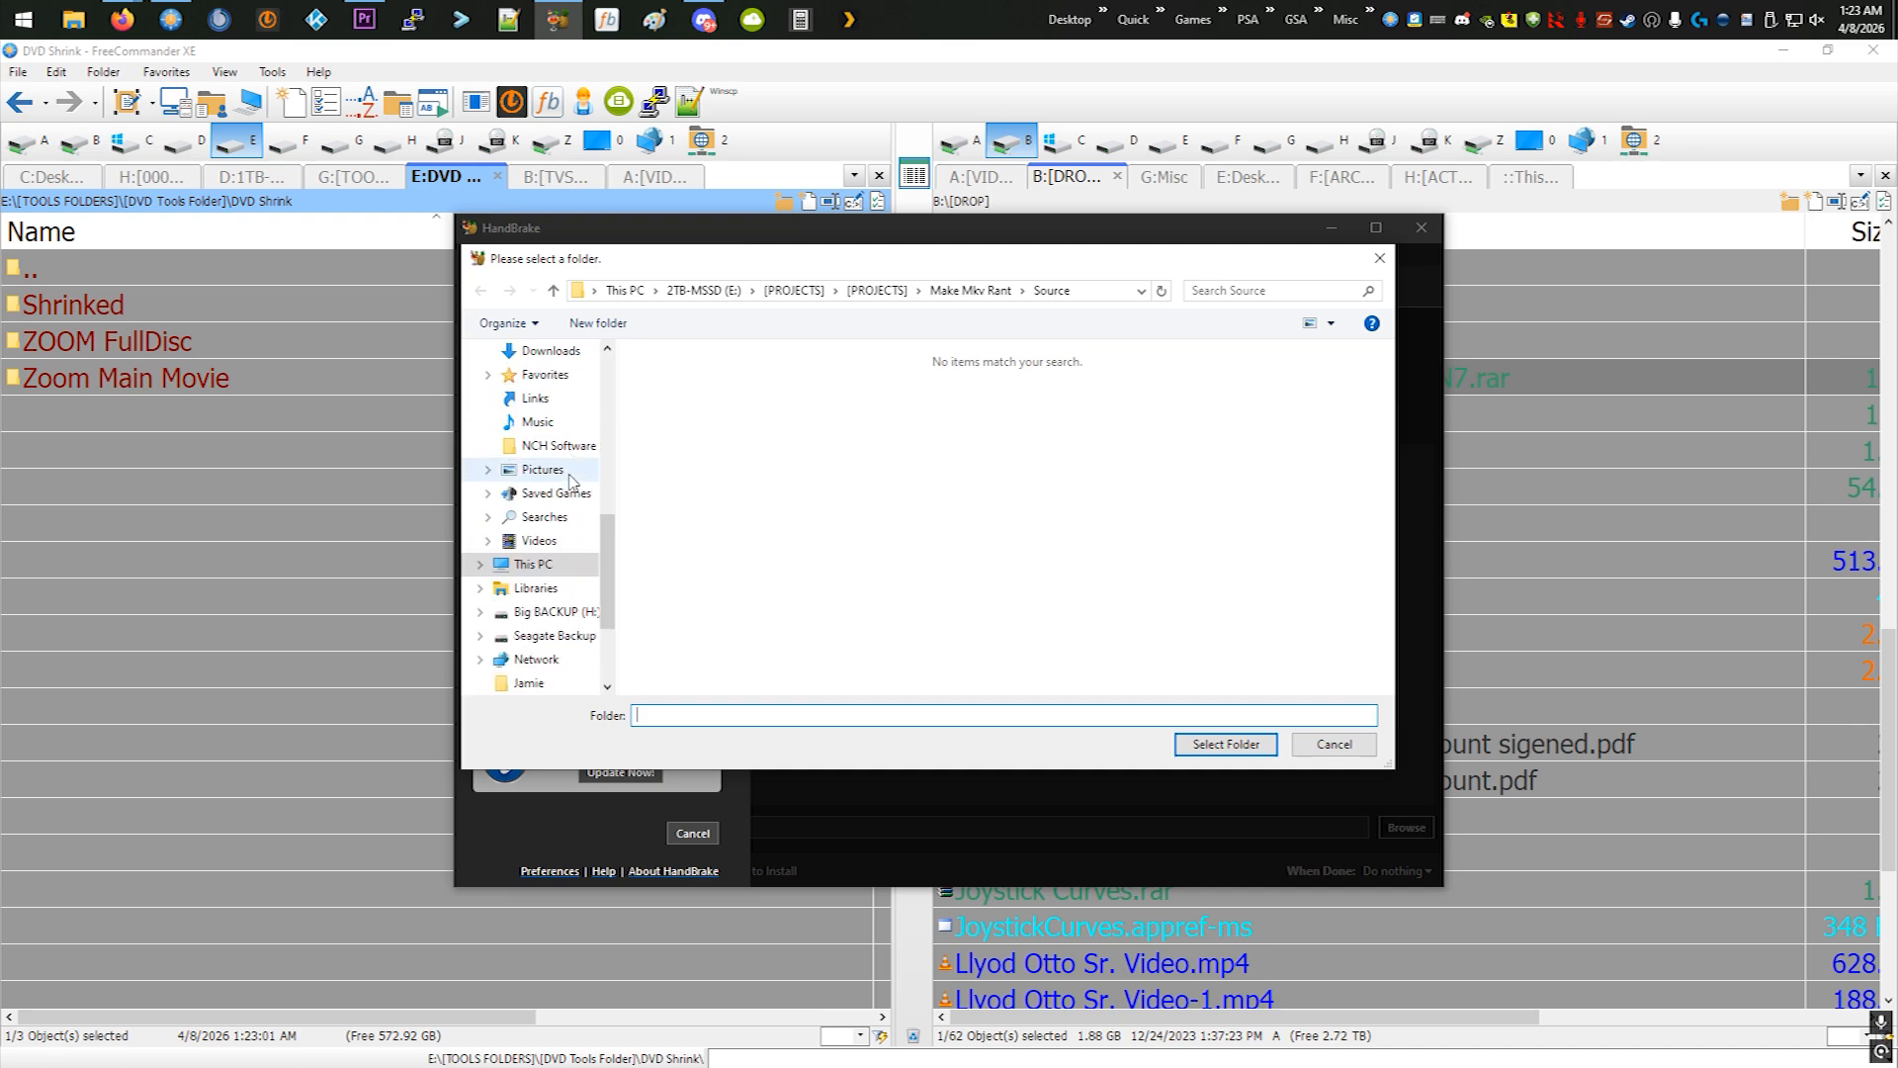
scroll(570, 481, down, 2)
click(539, 470)
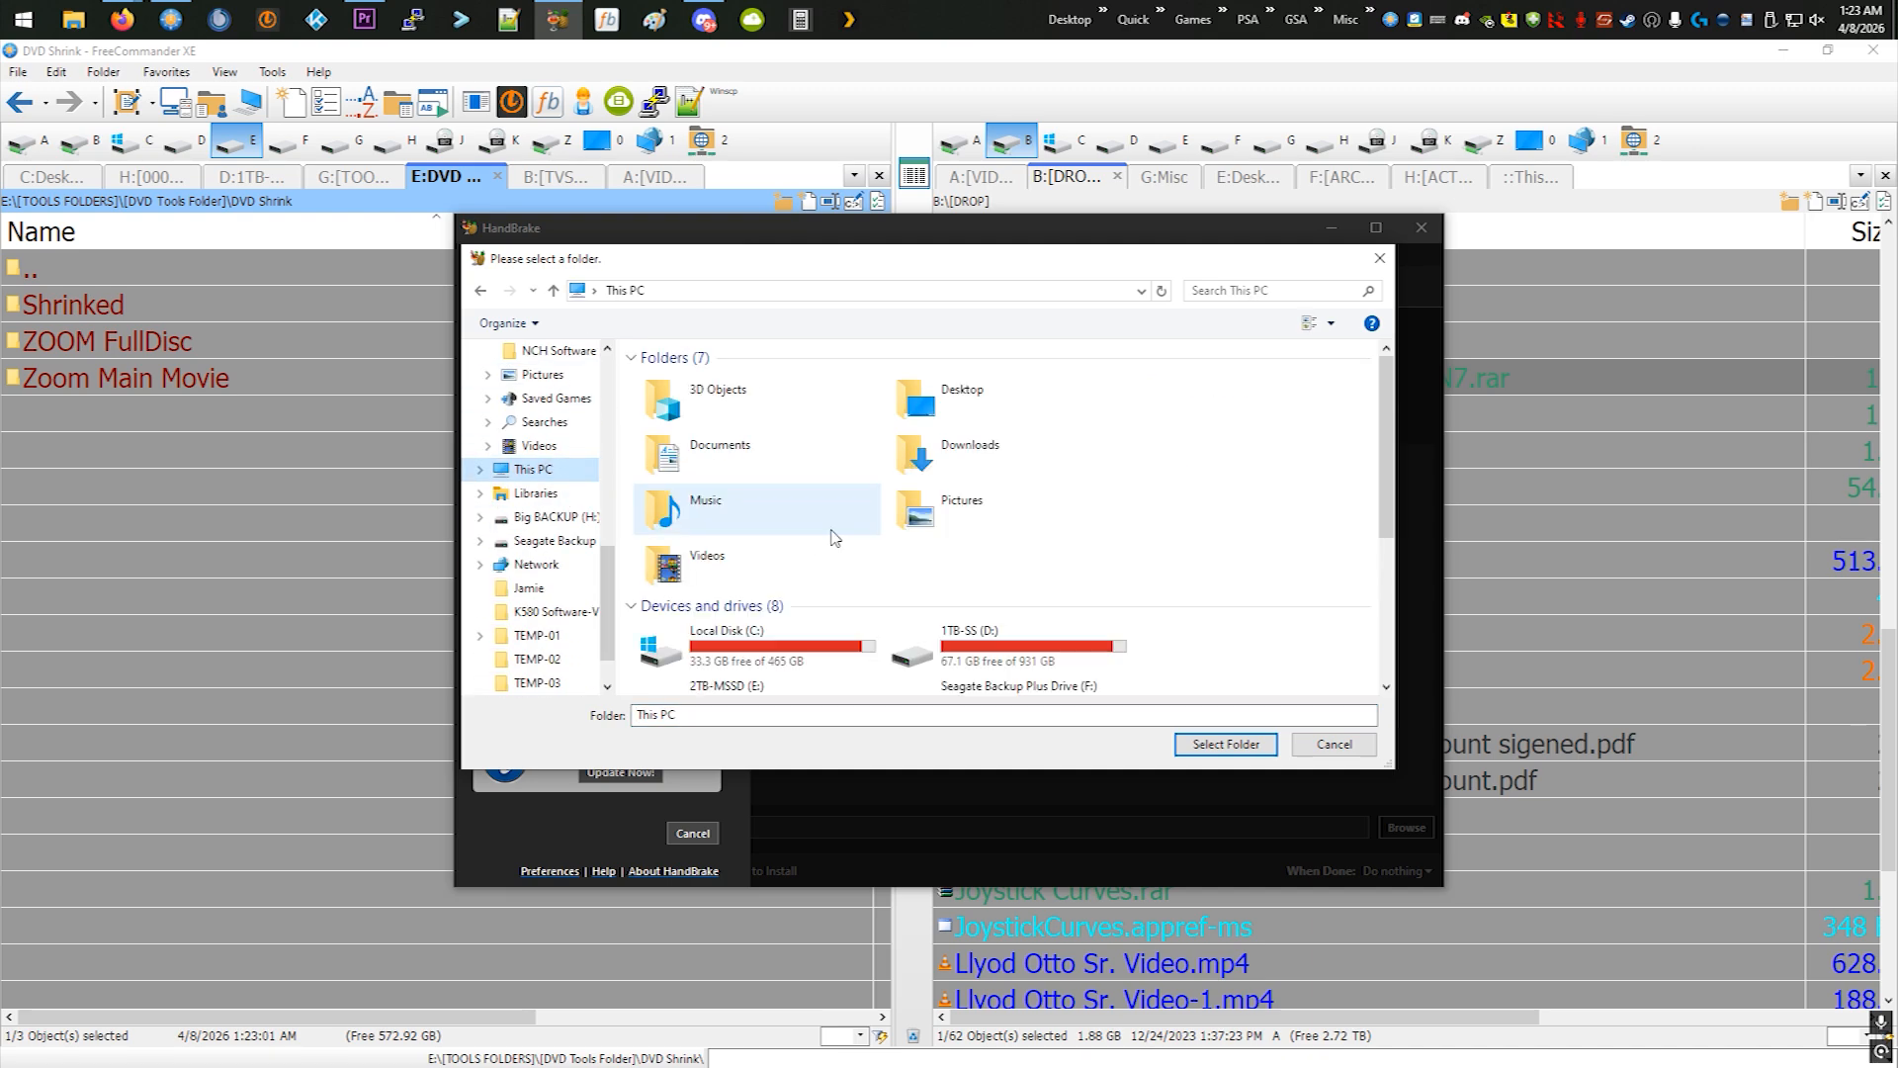
scroll(833, 536, down, 3)
double_click(791, 423)
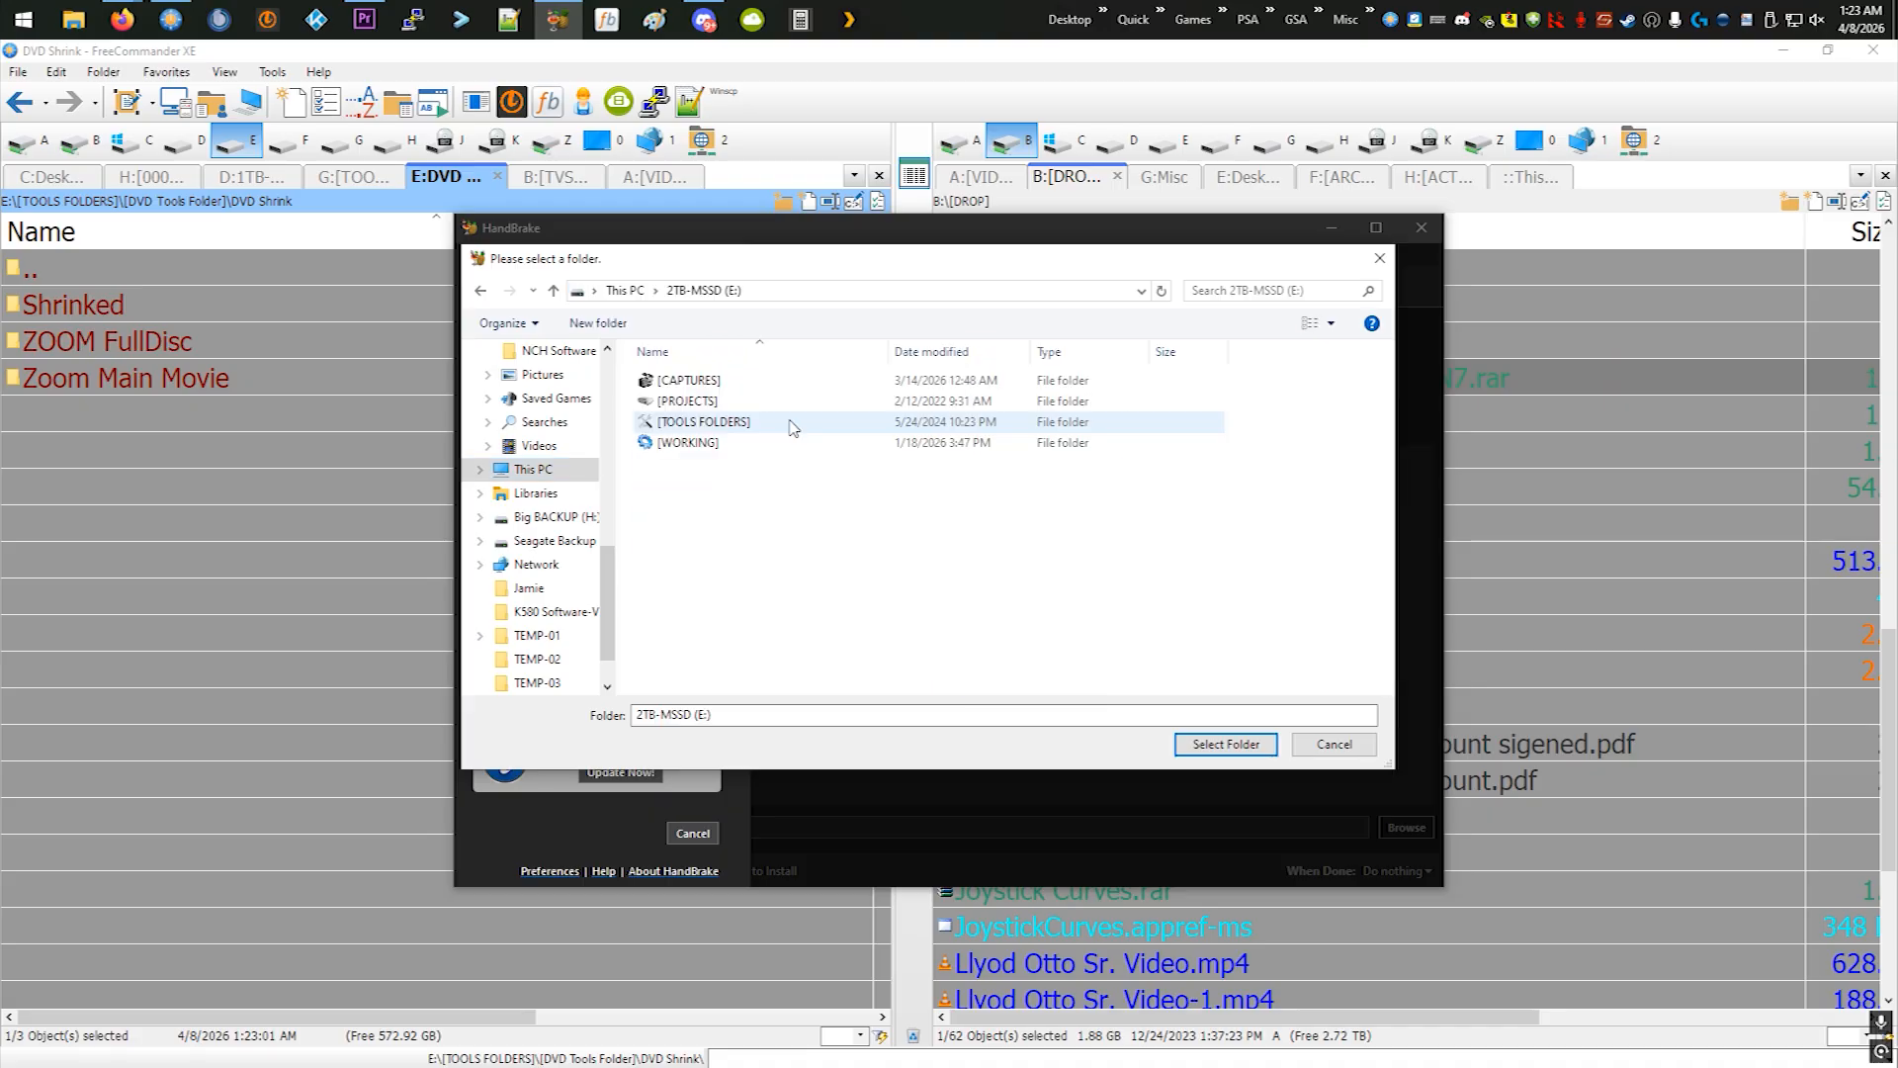
- Load the VIDEO_TS folder of ZOOM FullDisc from [TOOLS FOLDERS]\[DVD Tools Folder]\DVD Shrink as the source
double_click(733, 425)
click(701, 405)
double_click(701, 404)
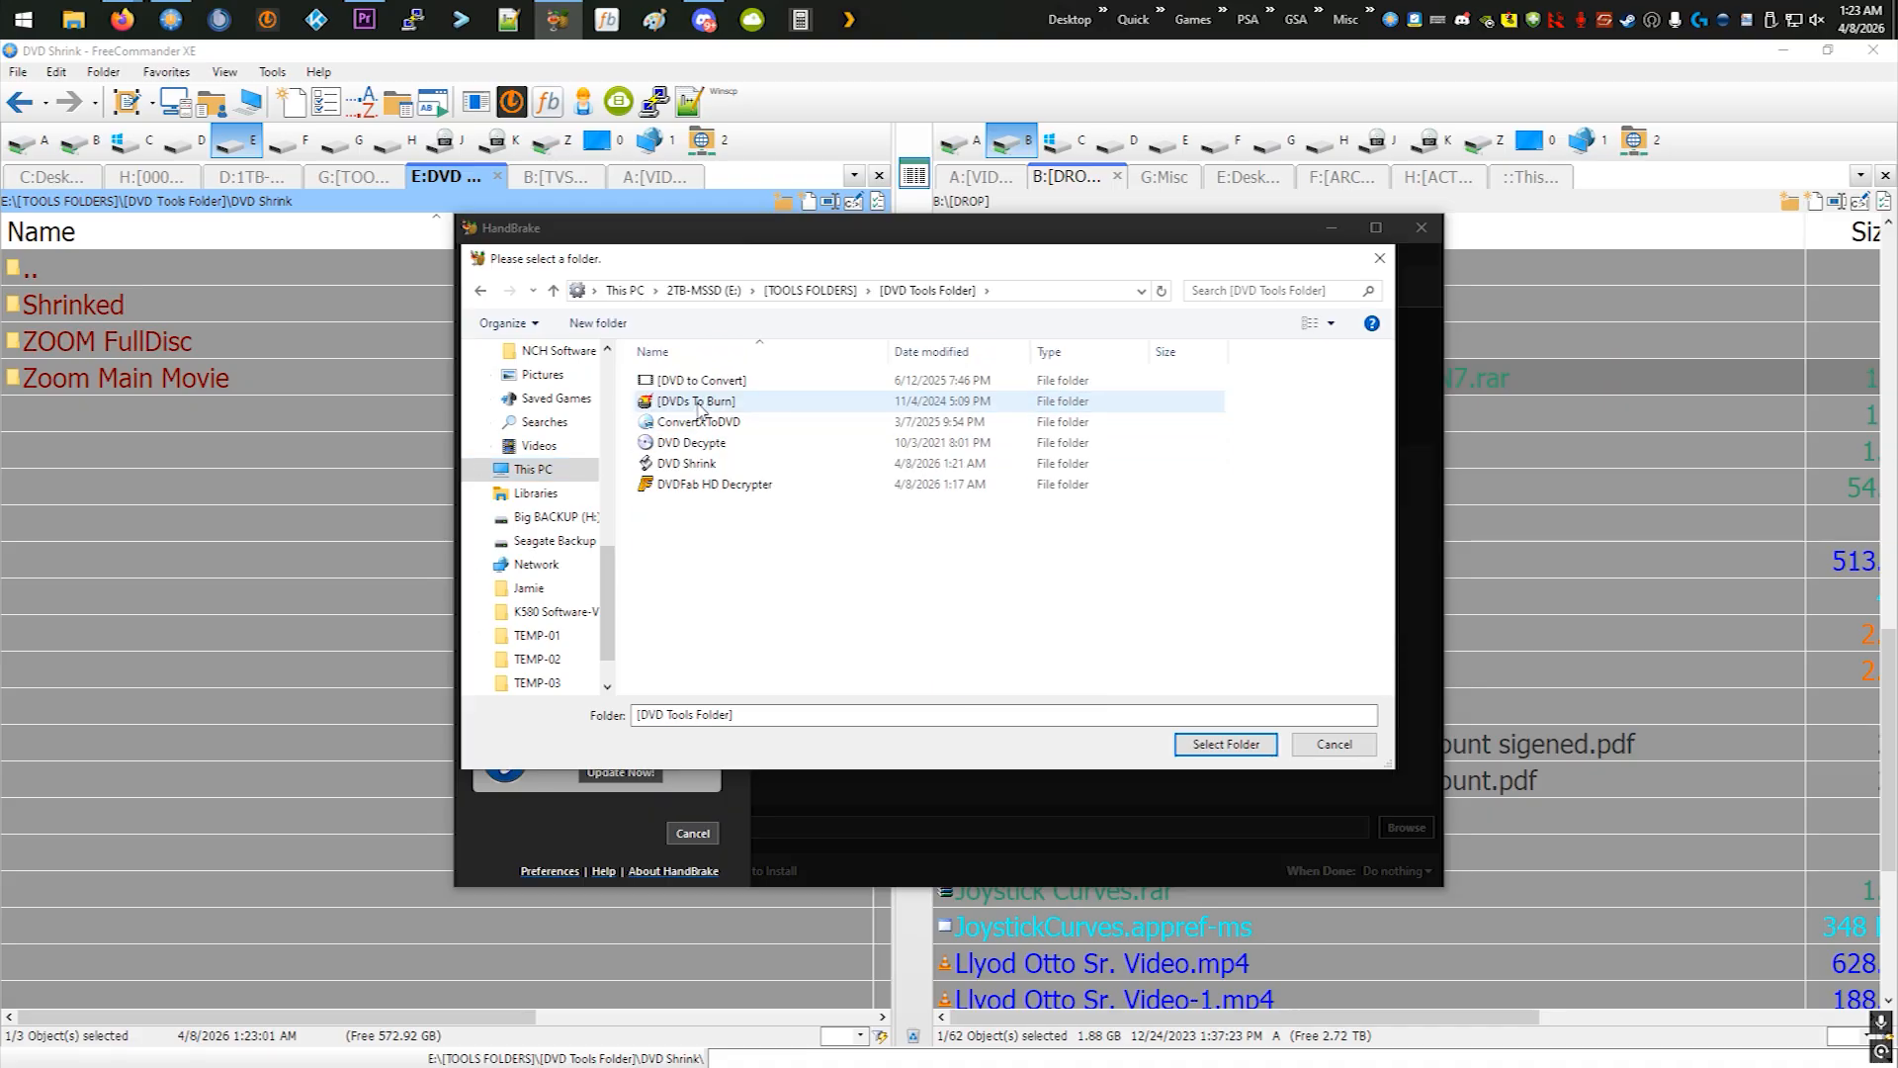
double_click(698, 464)
double_click(692, 401)
double_click(758, 407)
click(1183, 743)
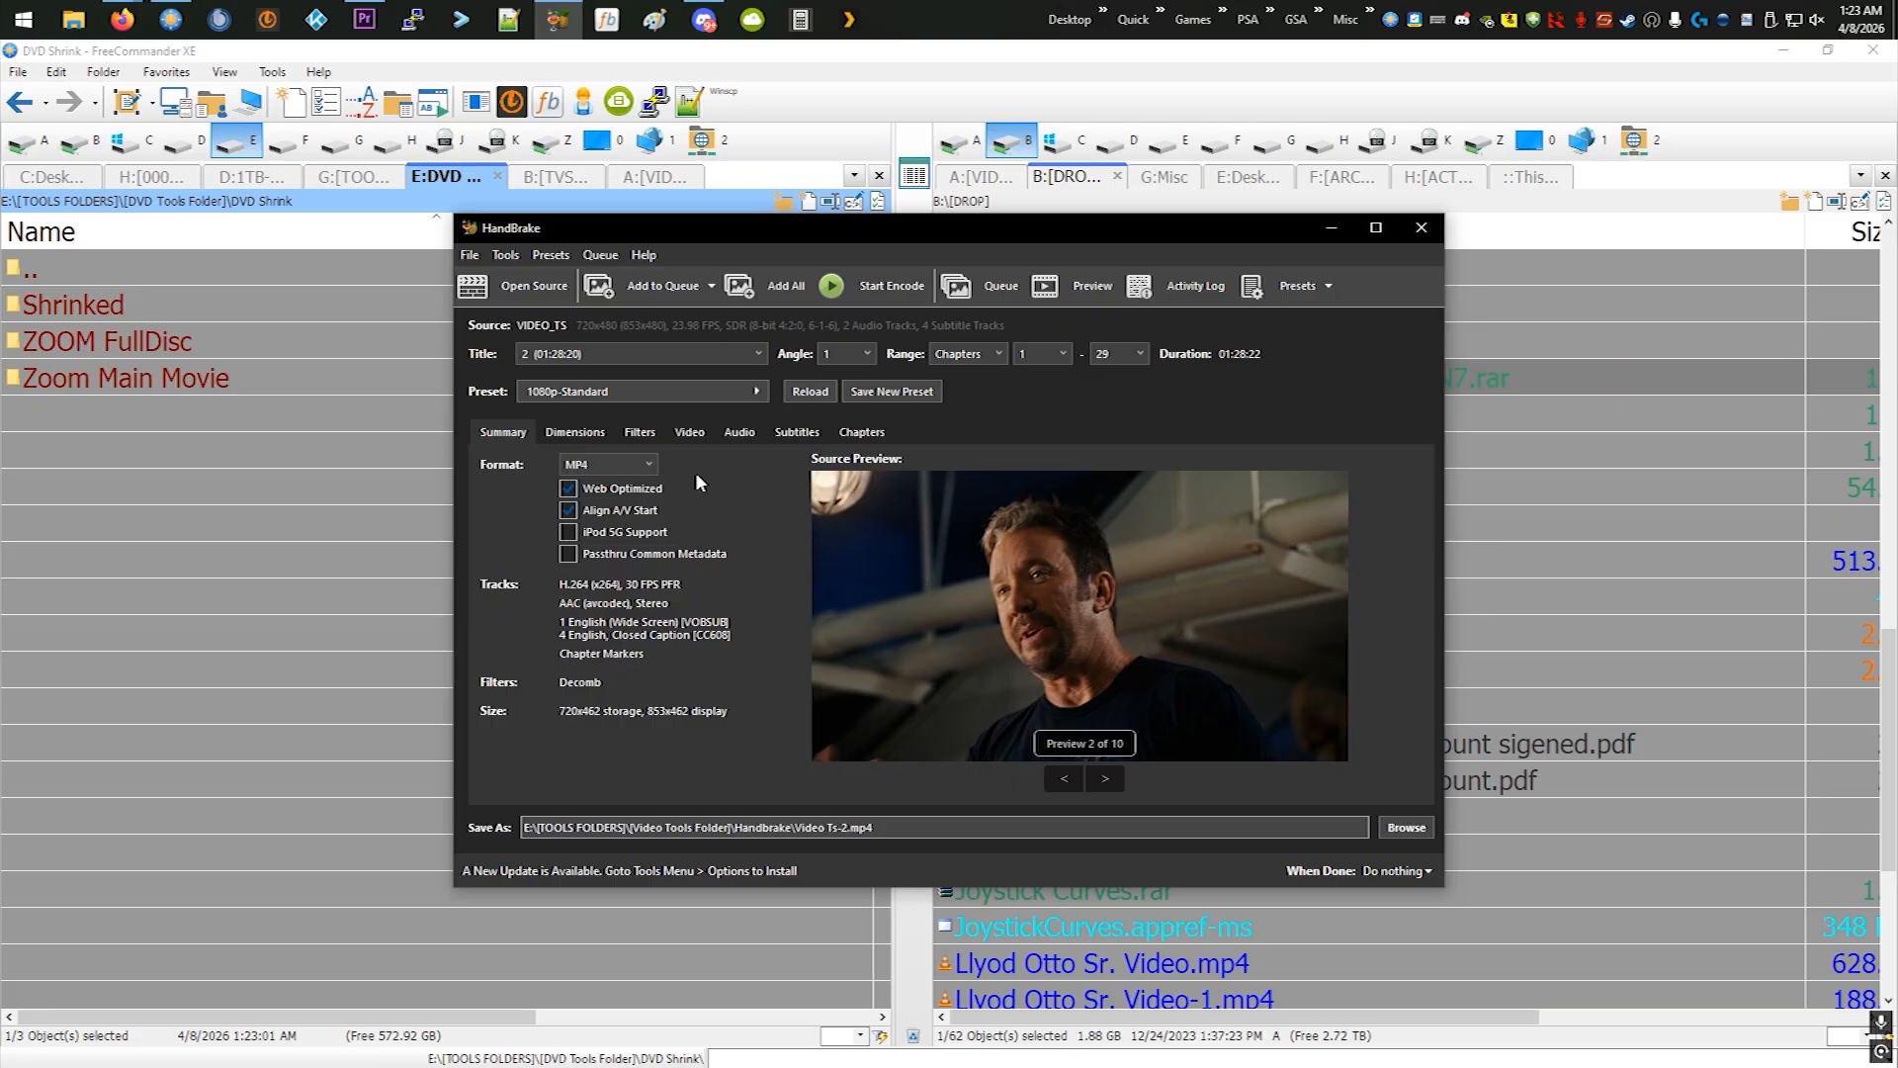
- Choose title 2 (01:28:20) for encoding and look through the available presets
click(659, 358)
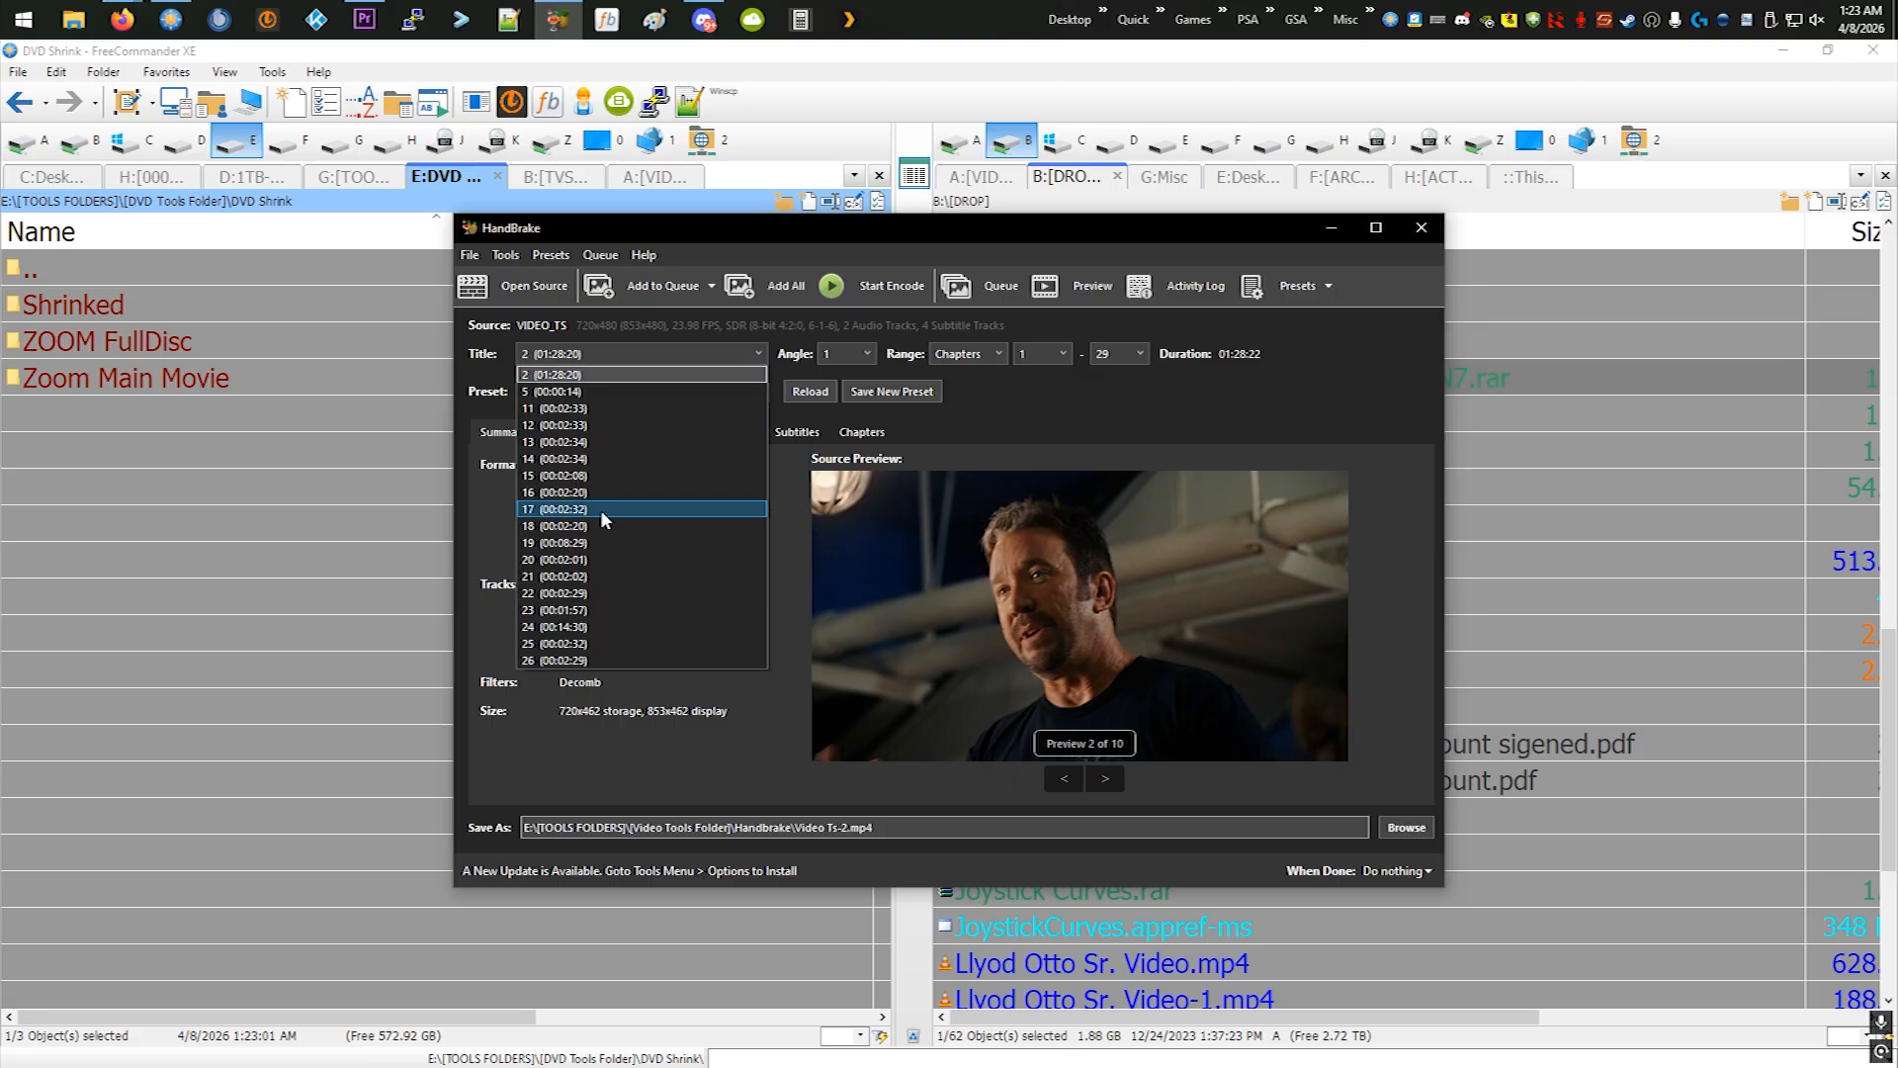
click(576, 380)
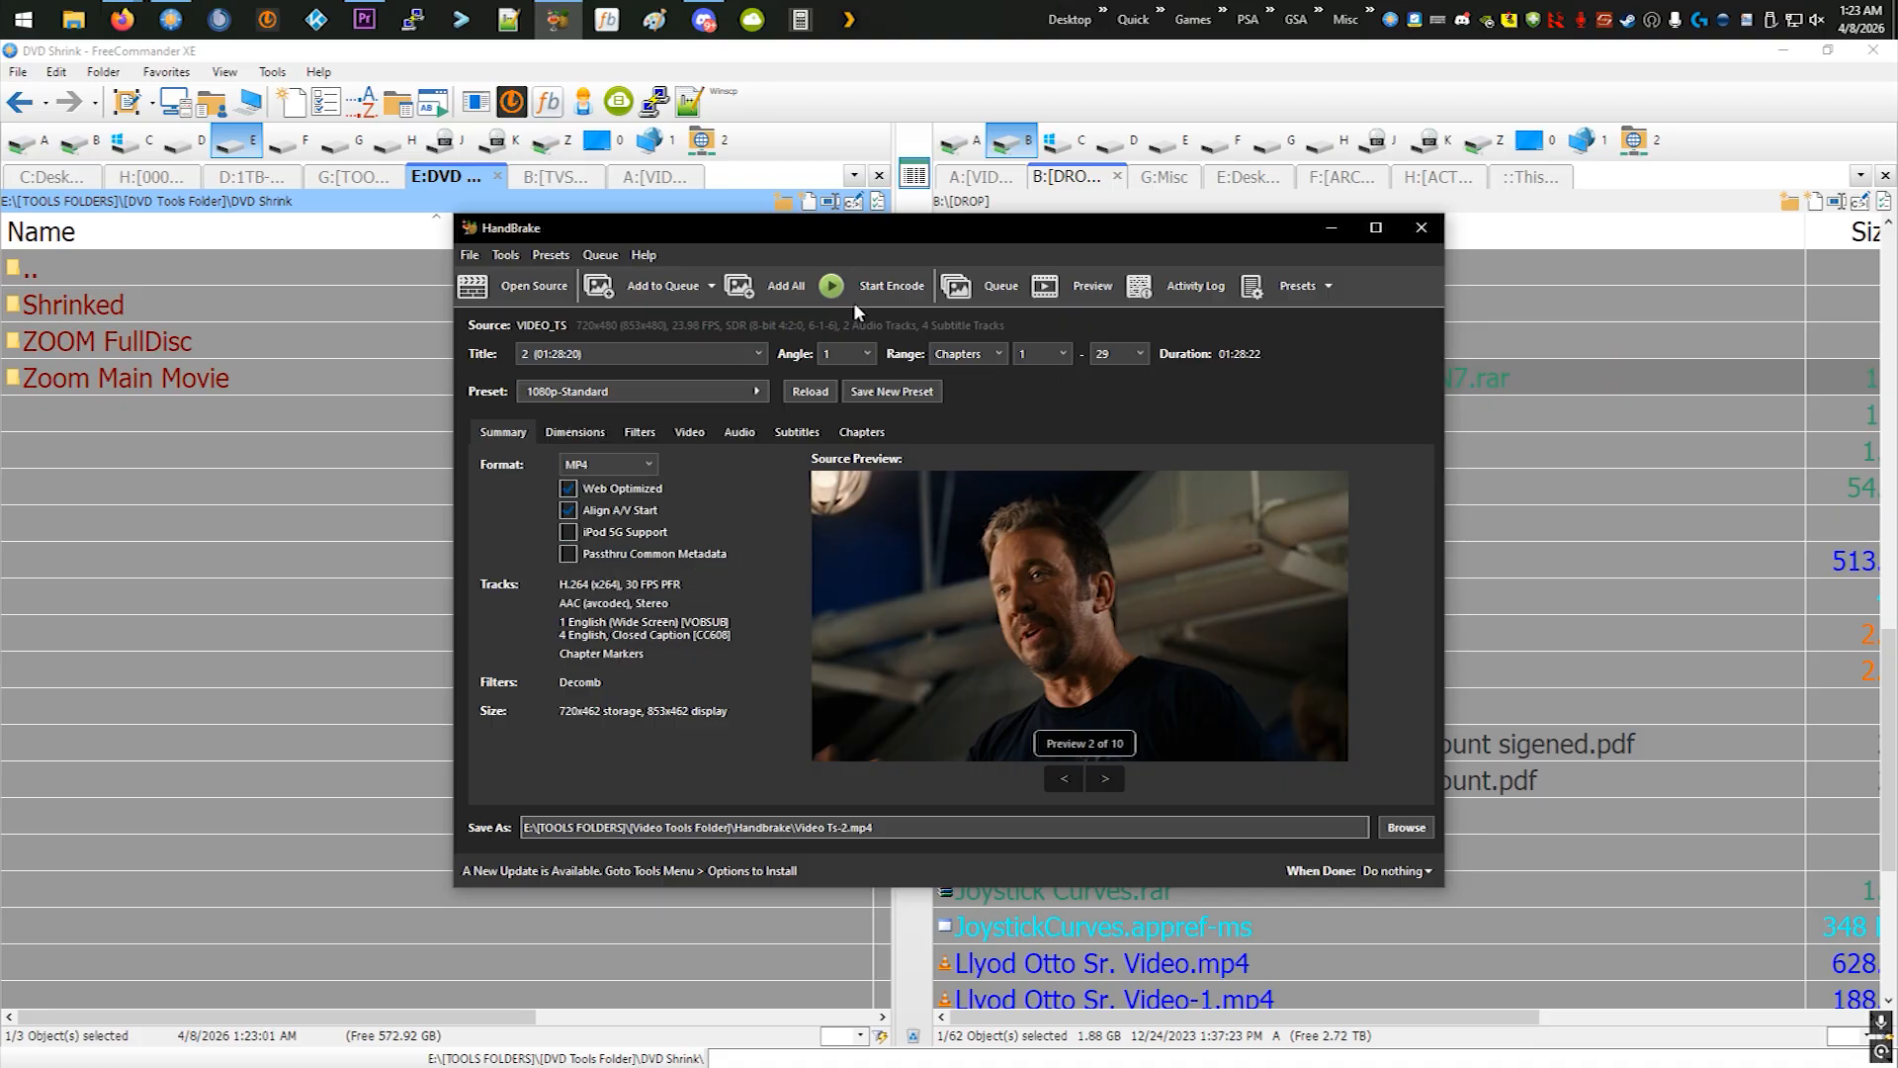
click(721, 392)
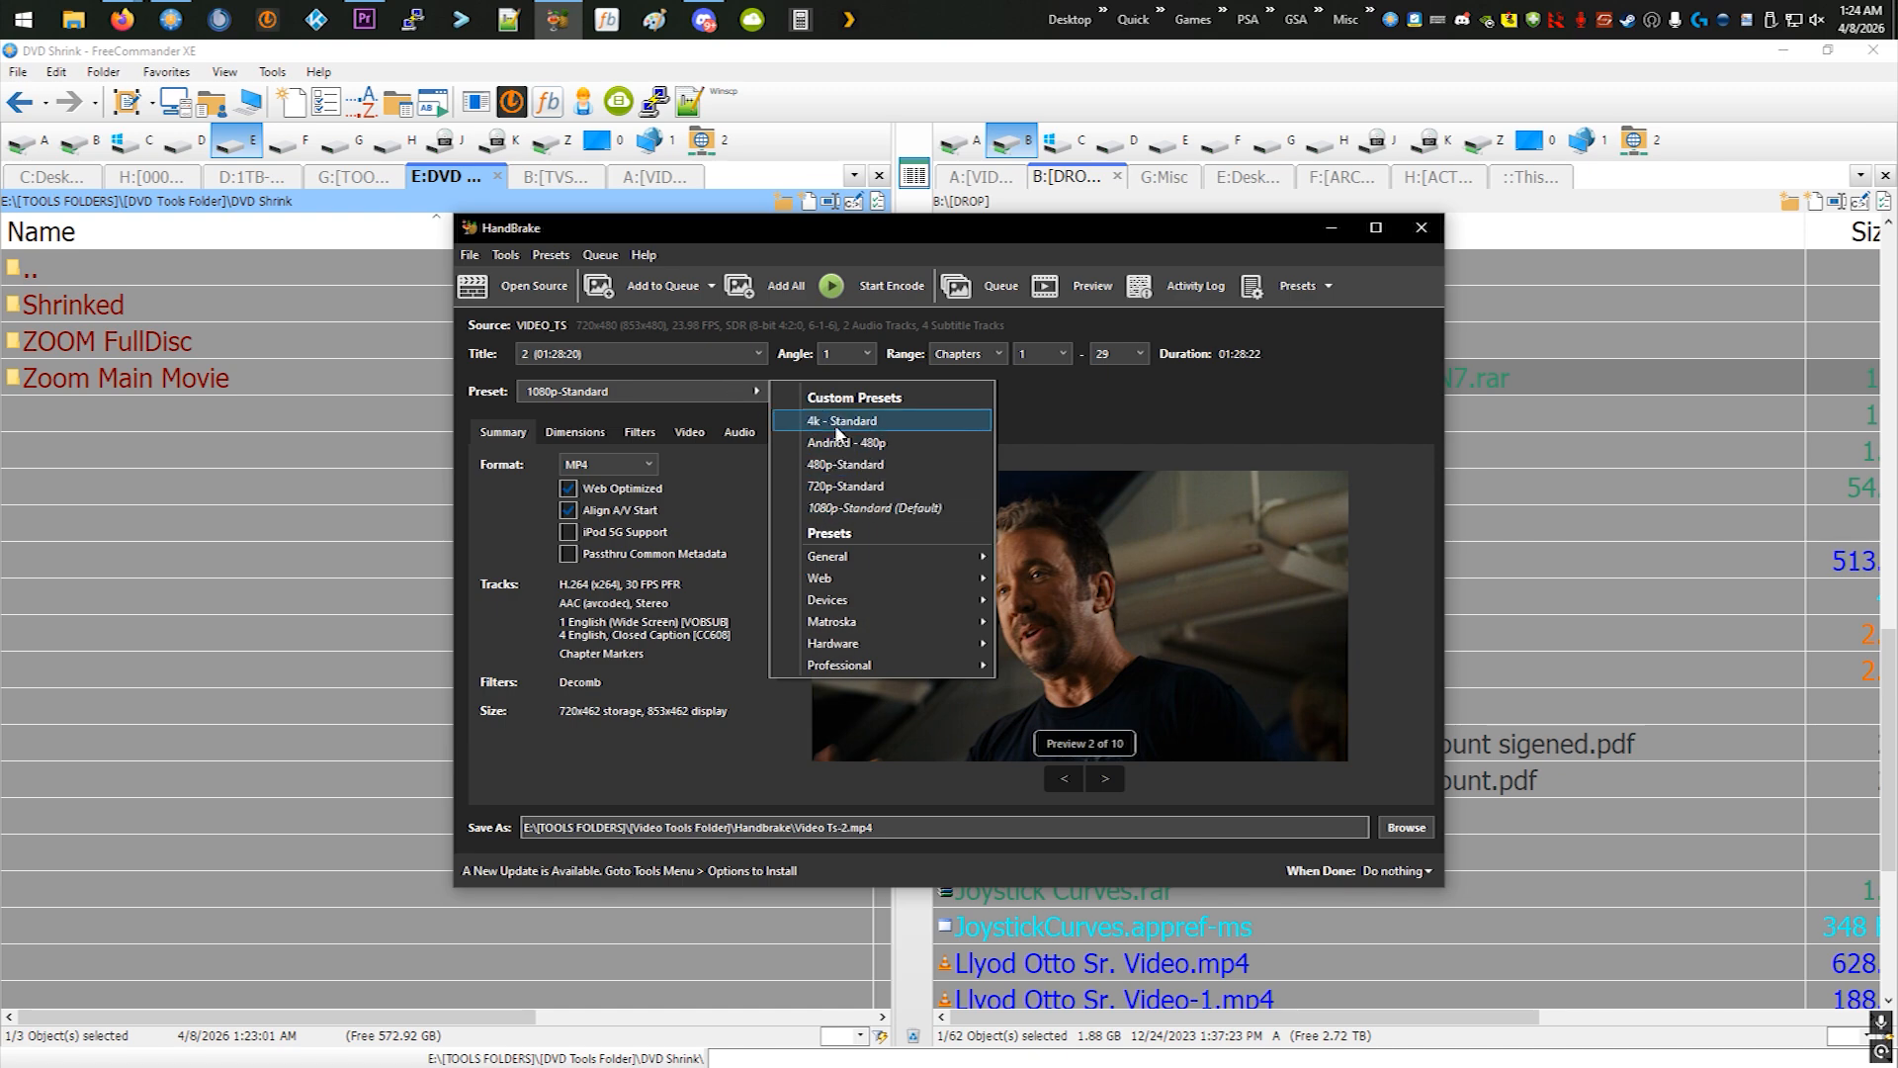
- Examine the summary, dimensions, filters, video and audio settings of the 1080p-Standard preset and the preset list
click(583, 429)
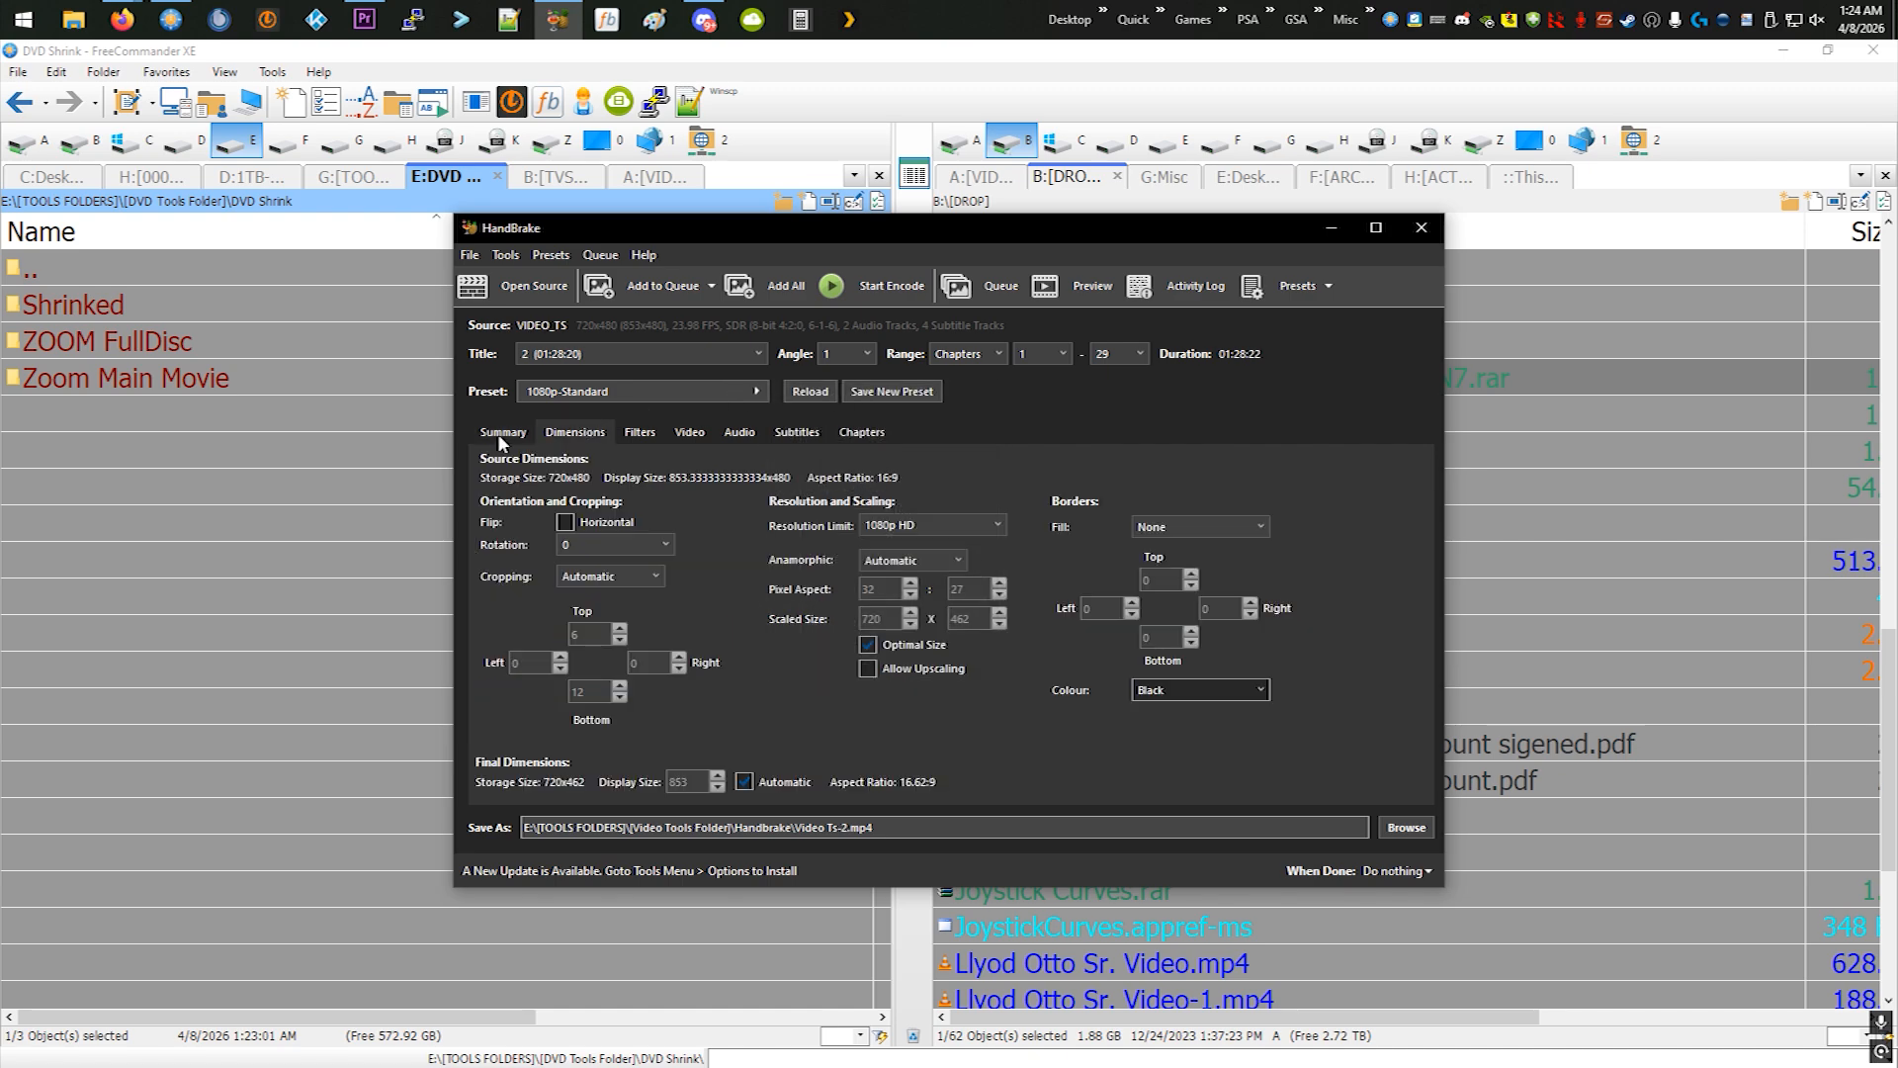
click(496, 433)
click(583, 432)
click(641, 433)
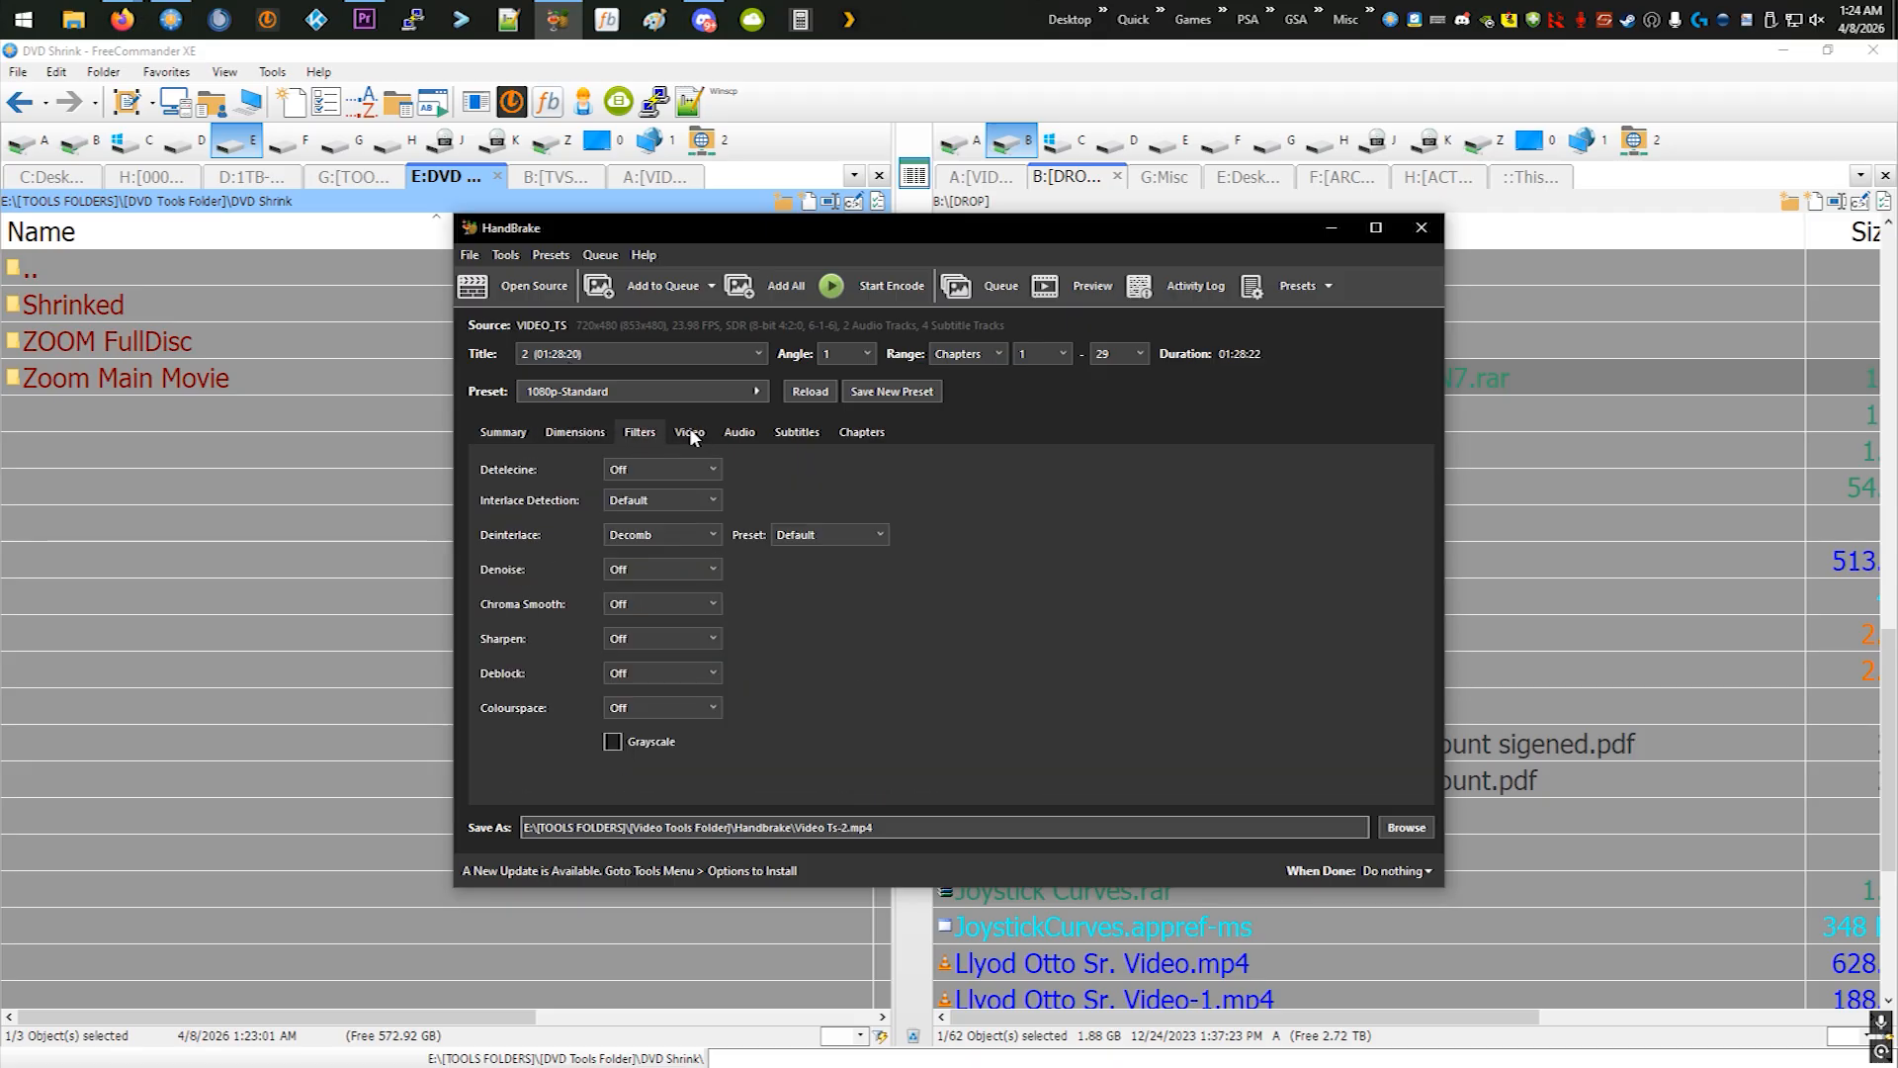
click(691, 435)
click(741, 435)
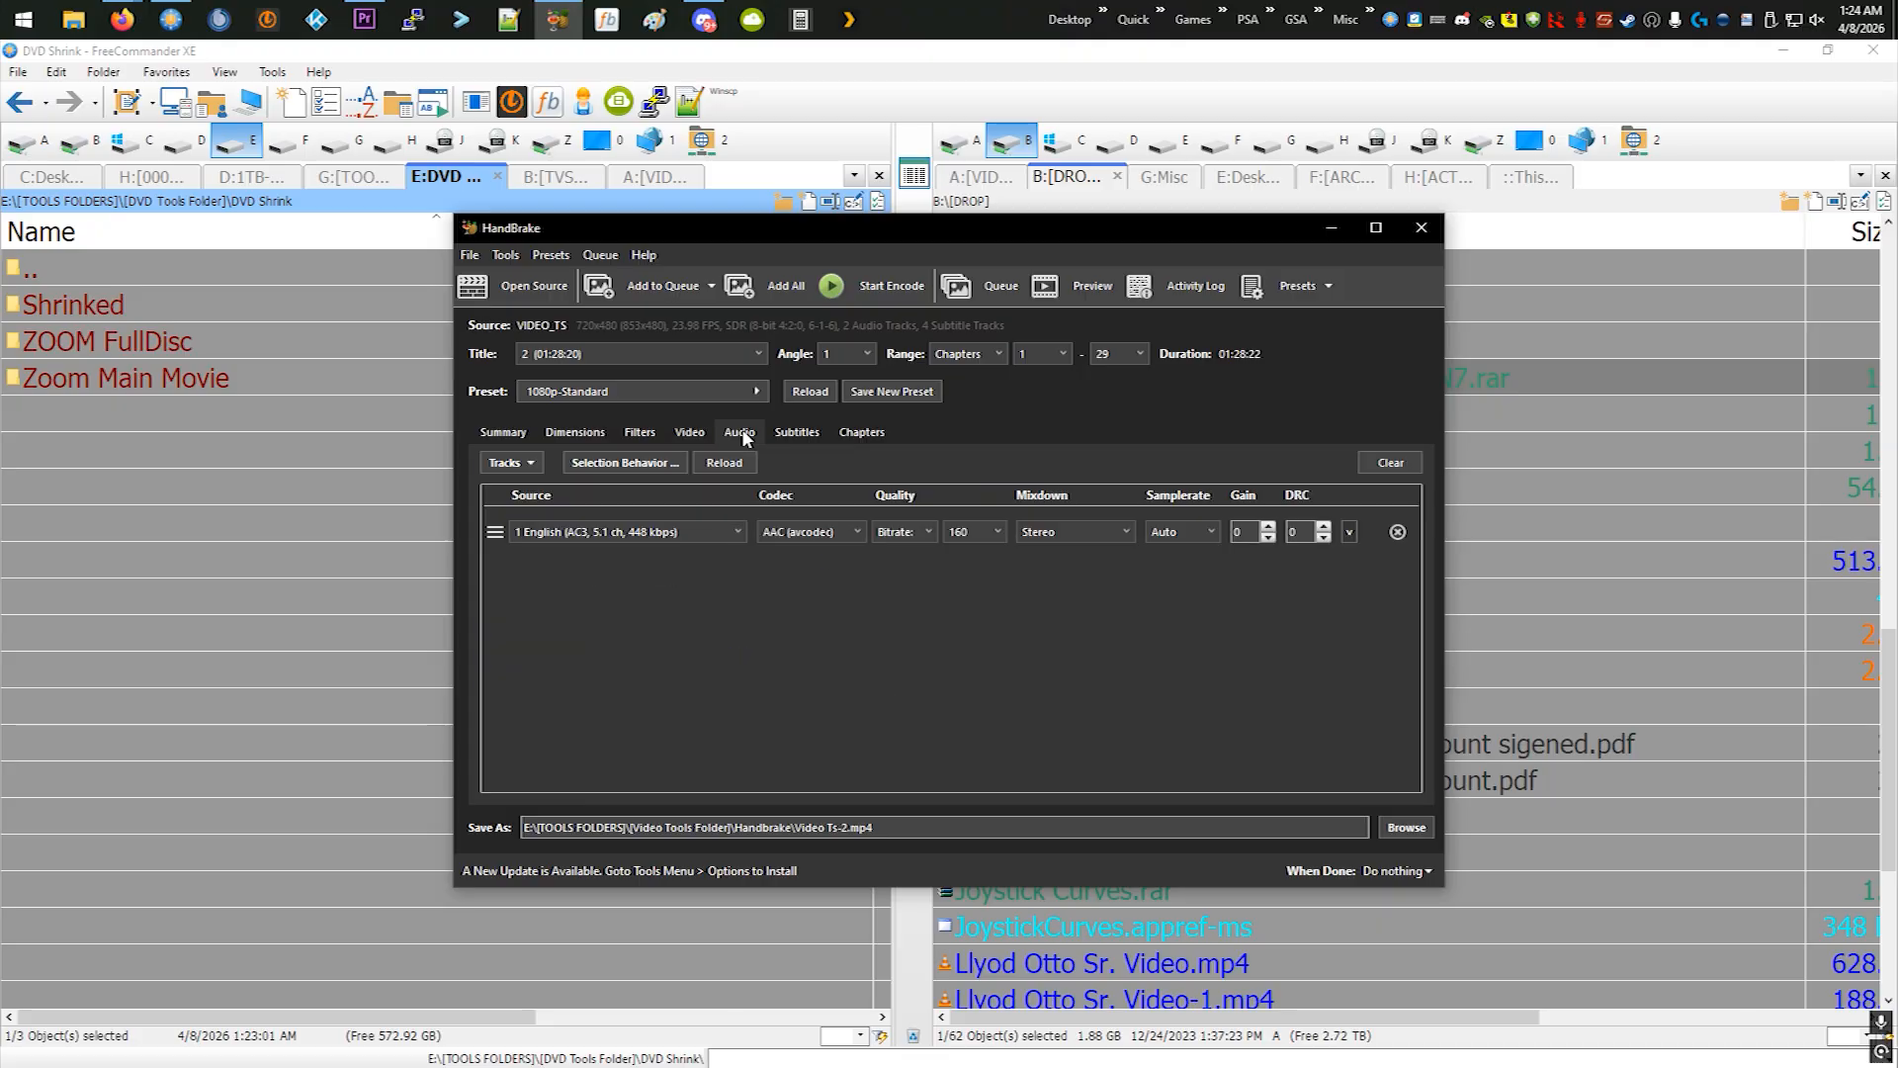
click(519, 436)
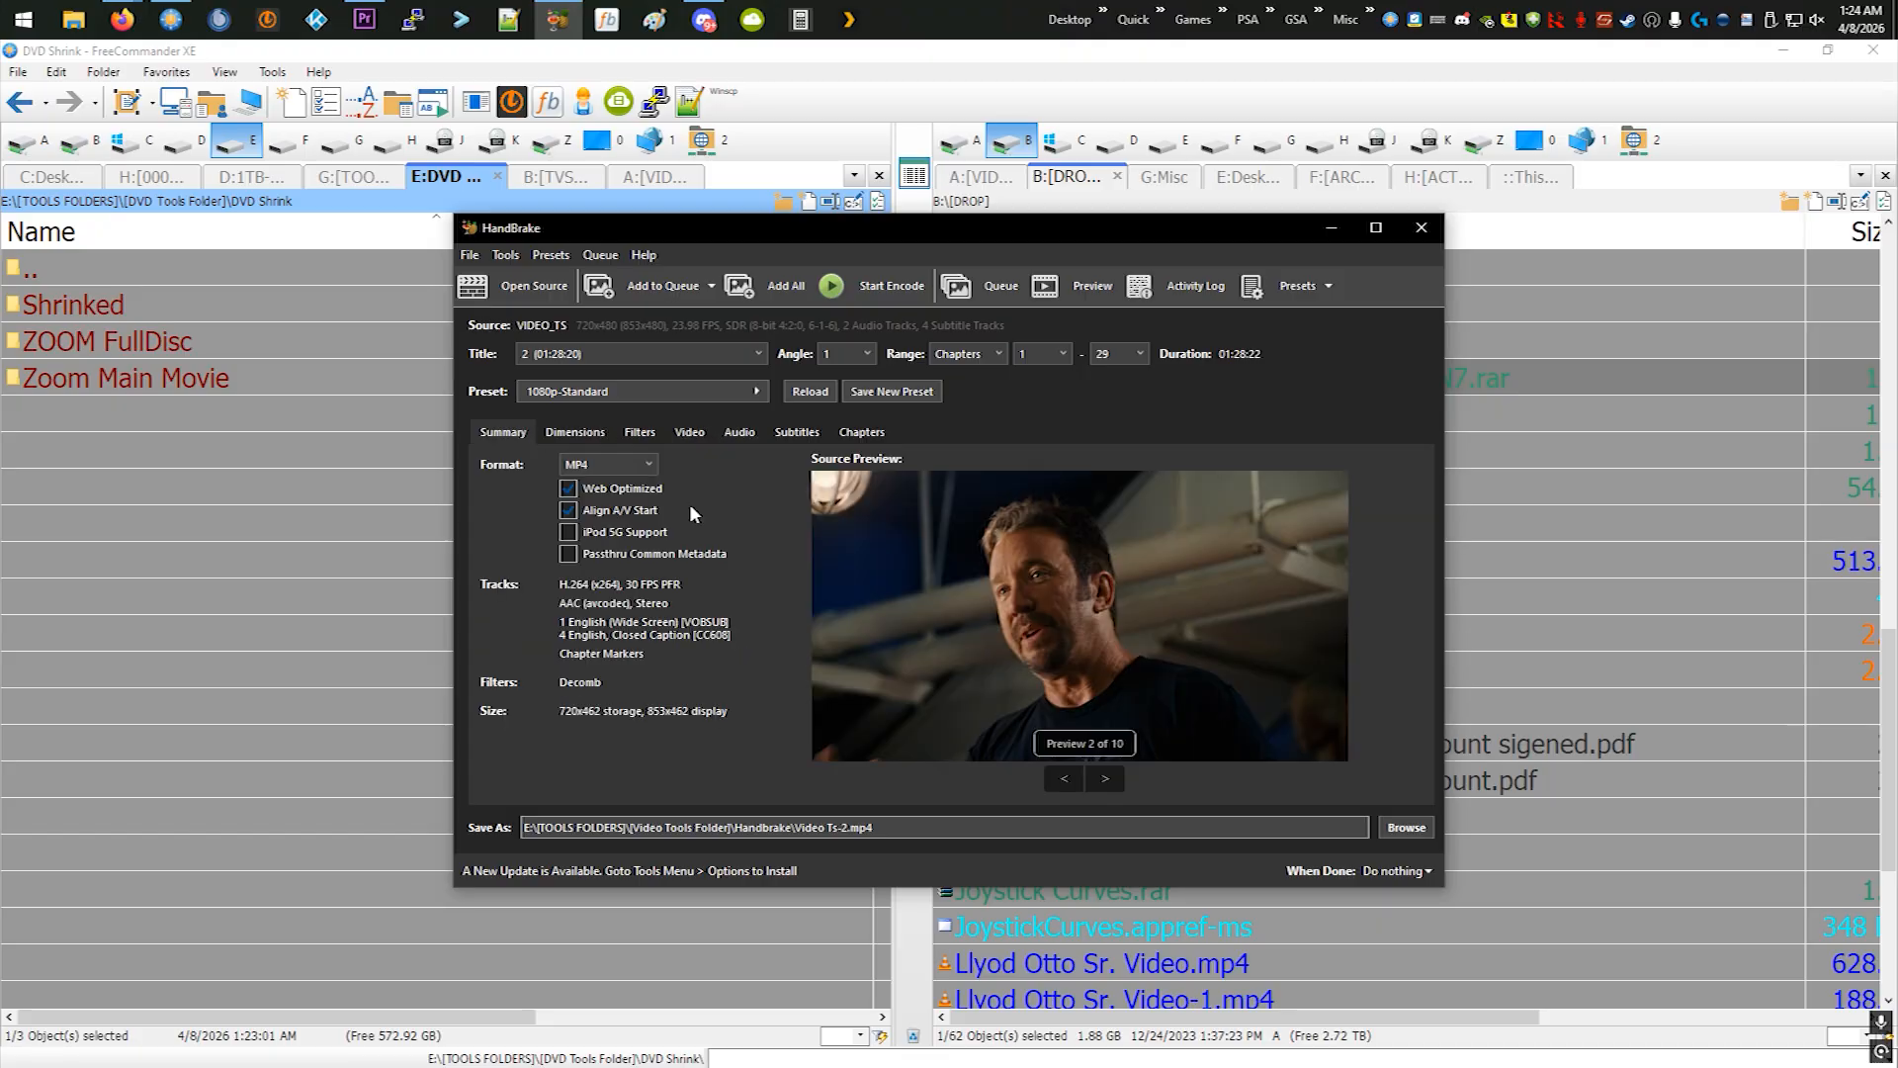
click(743, 400)
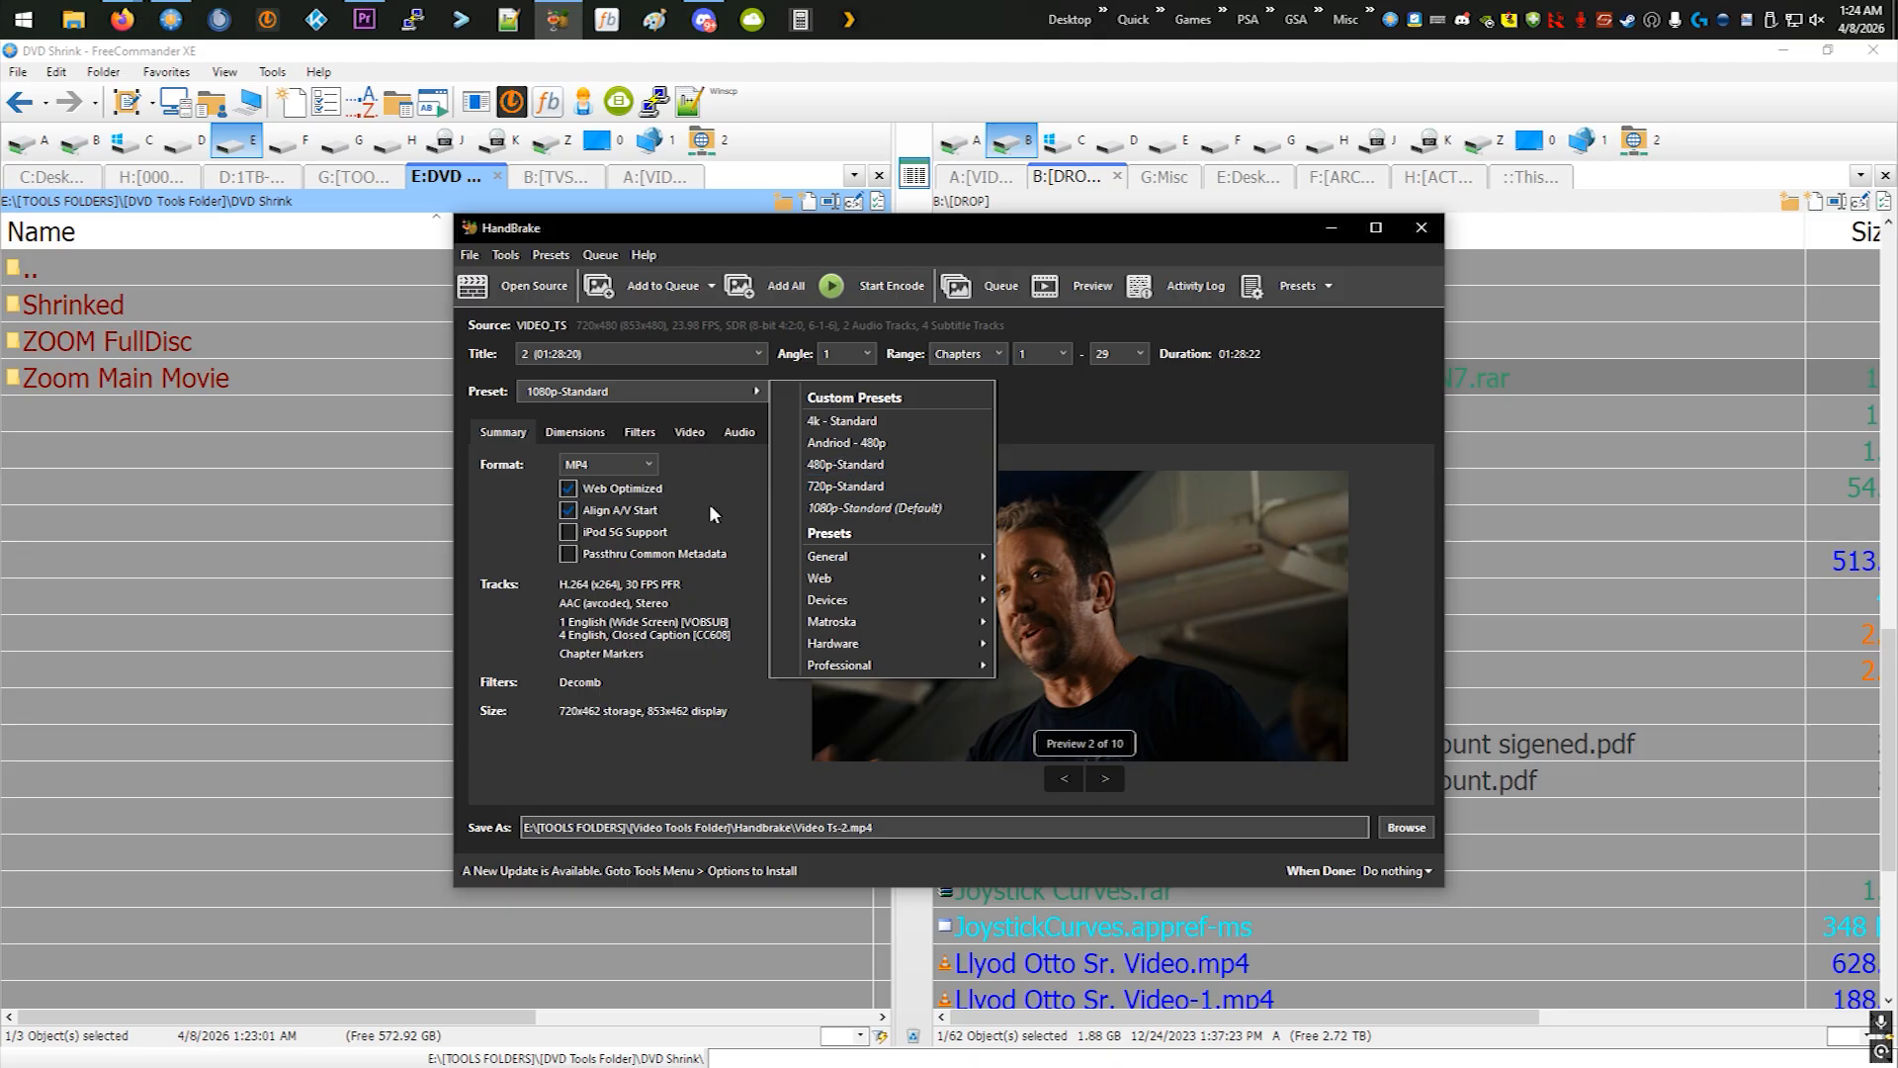
click(577, 441)
click(579, 435)
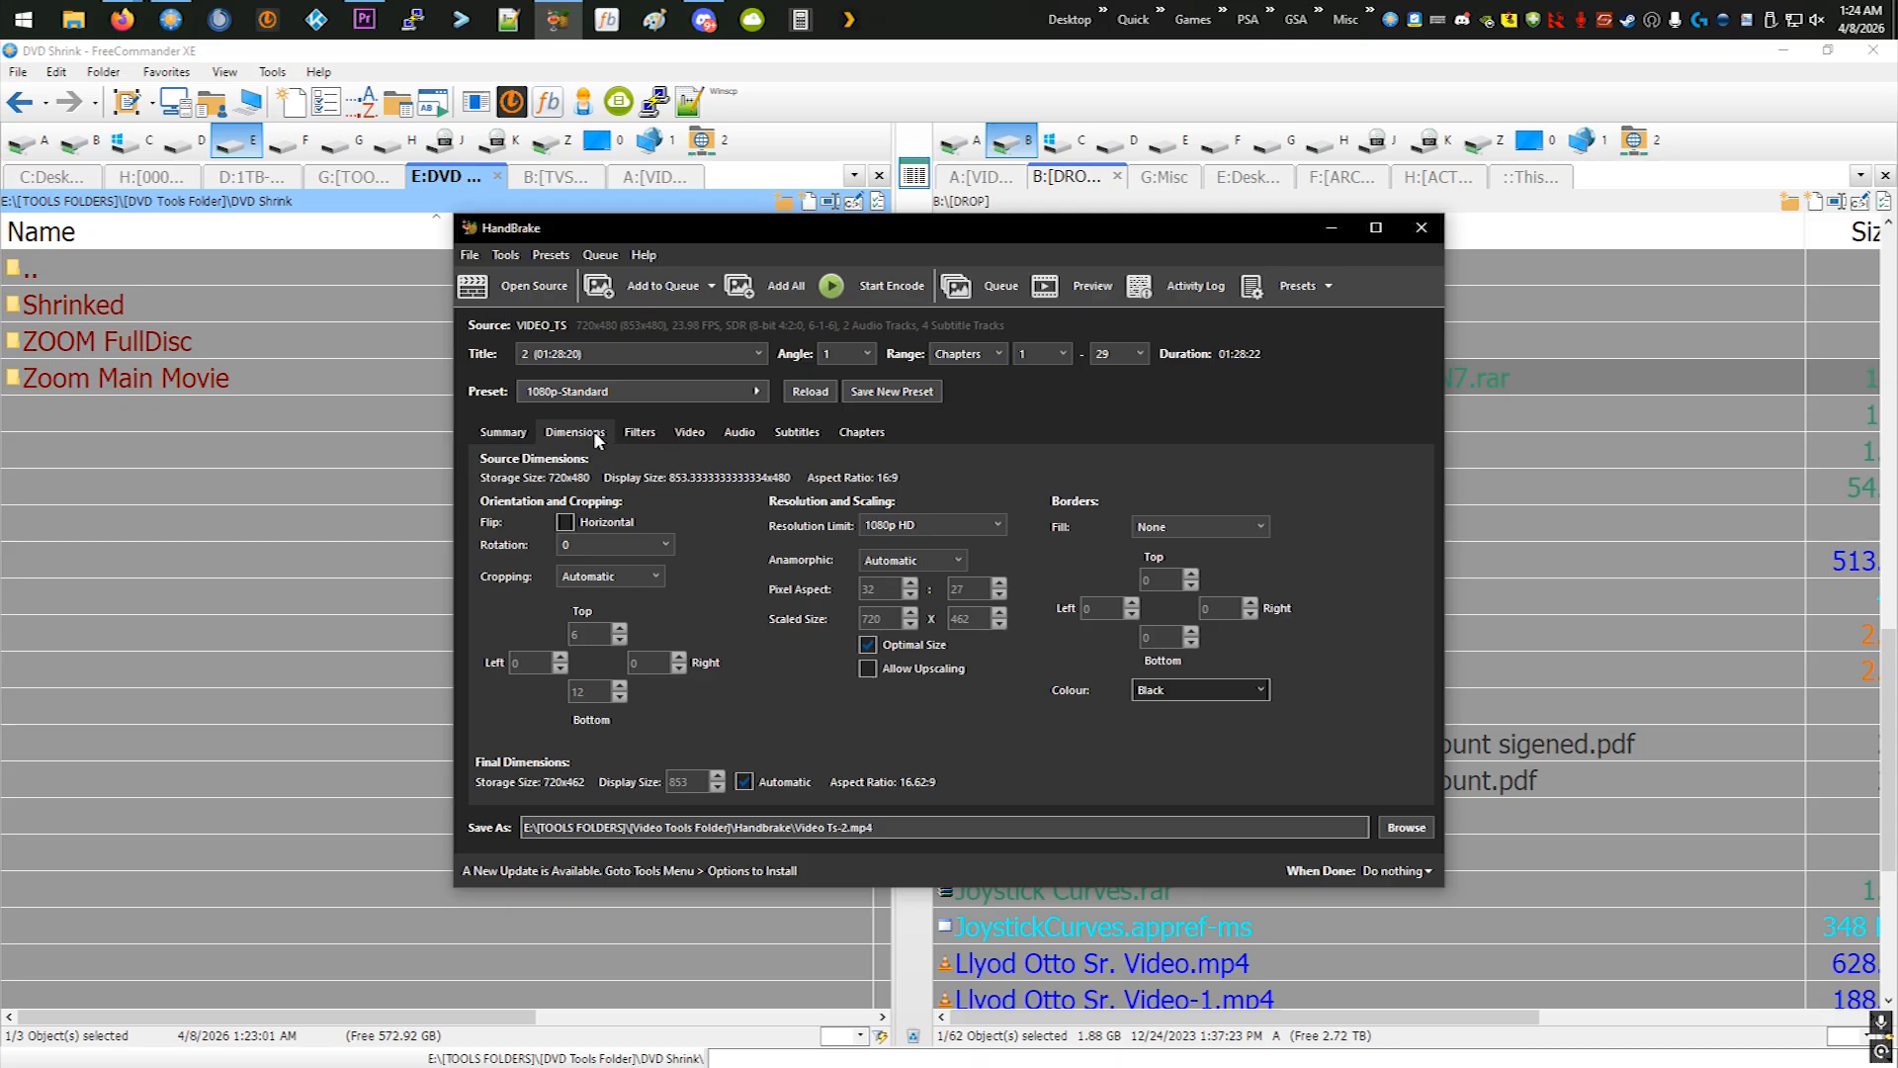
- Apply the 480p-Standard custom preset to the encode
click(520, 431)
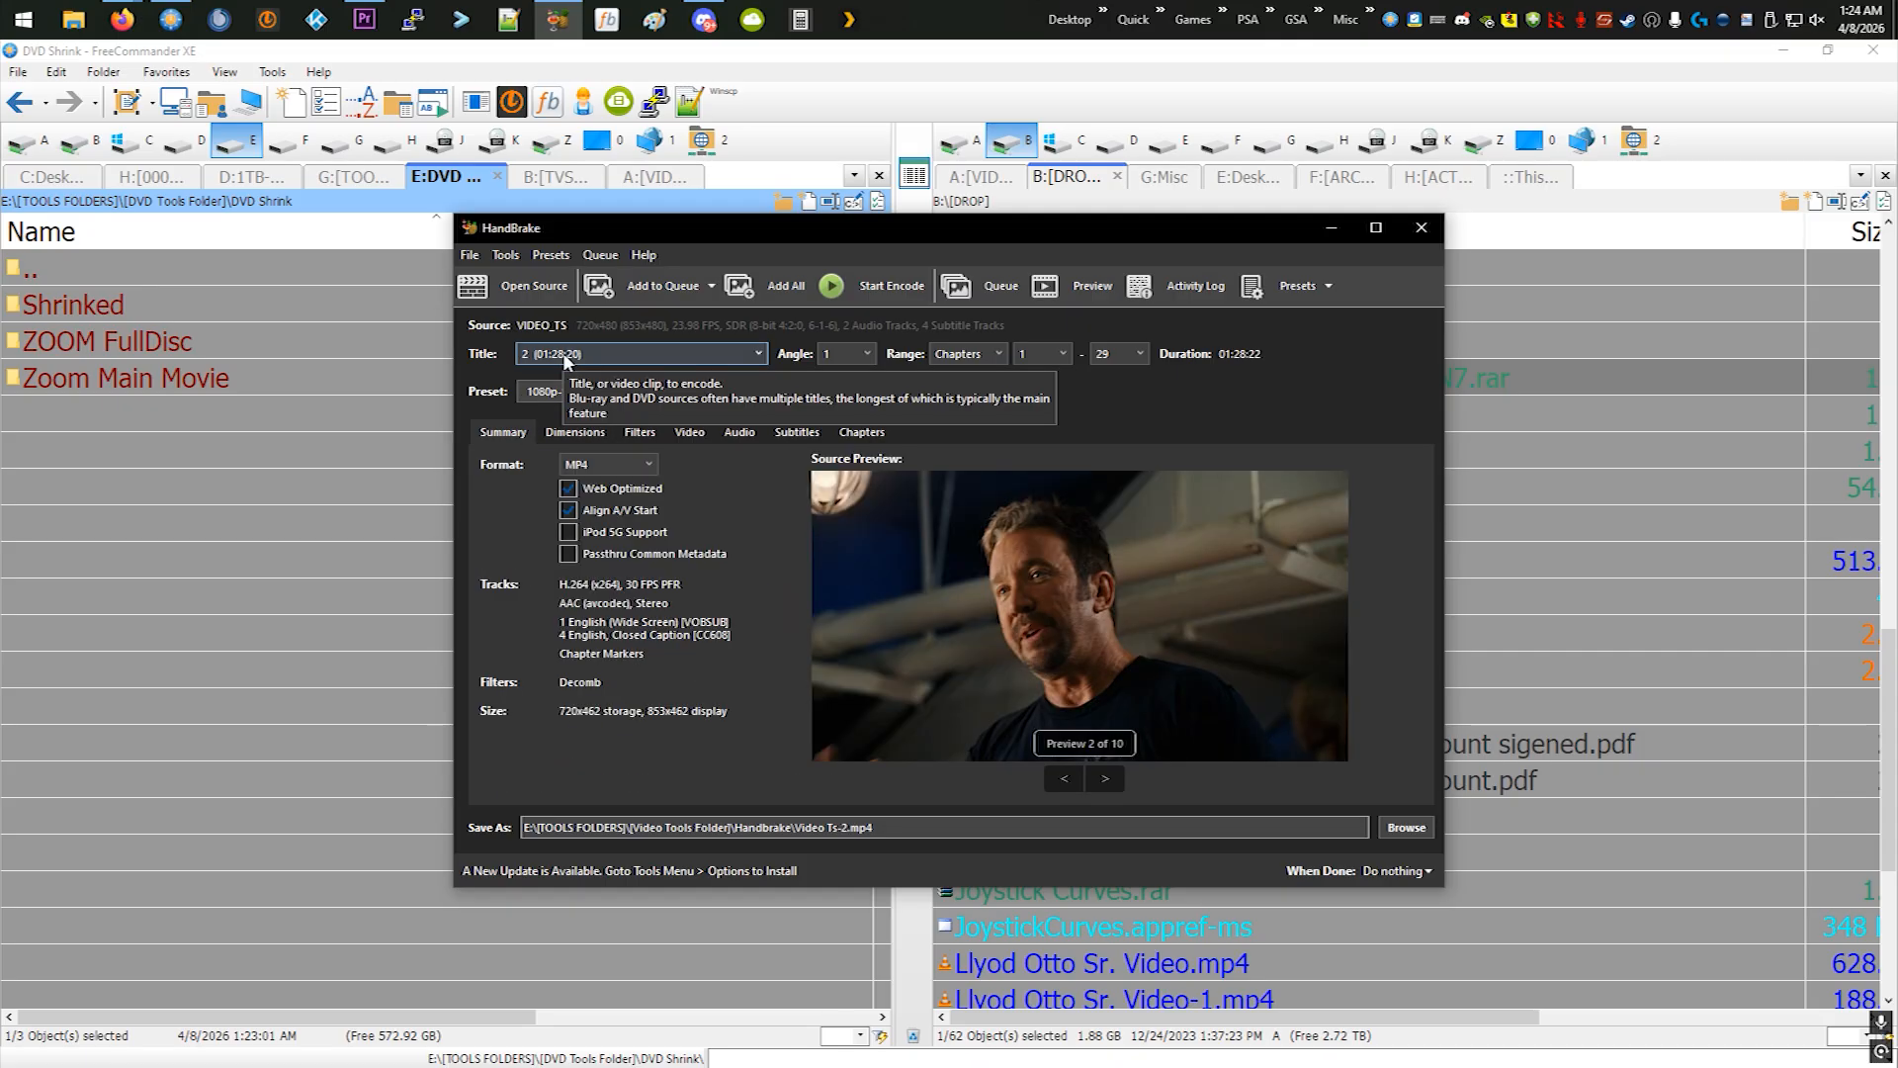
click(706, 390)
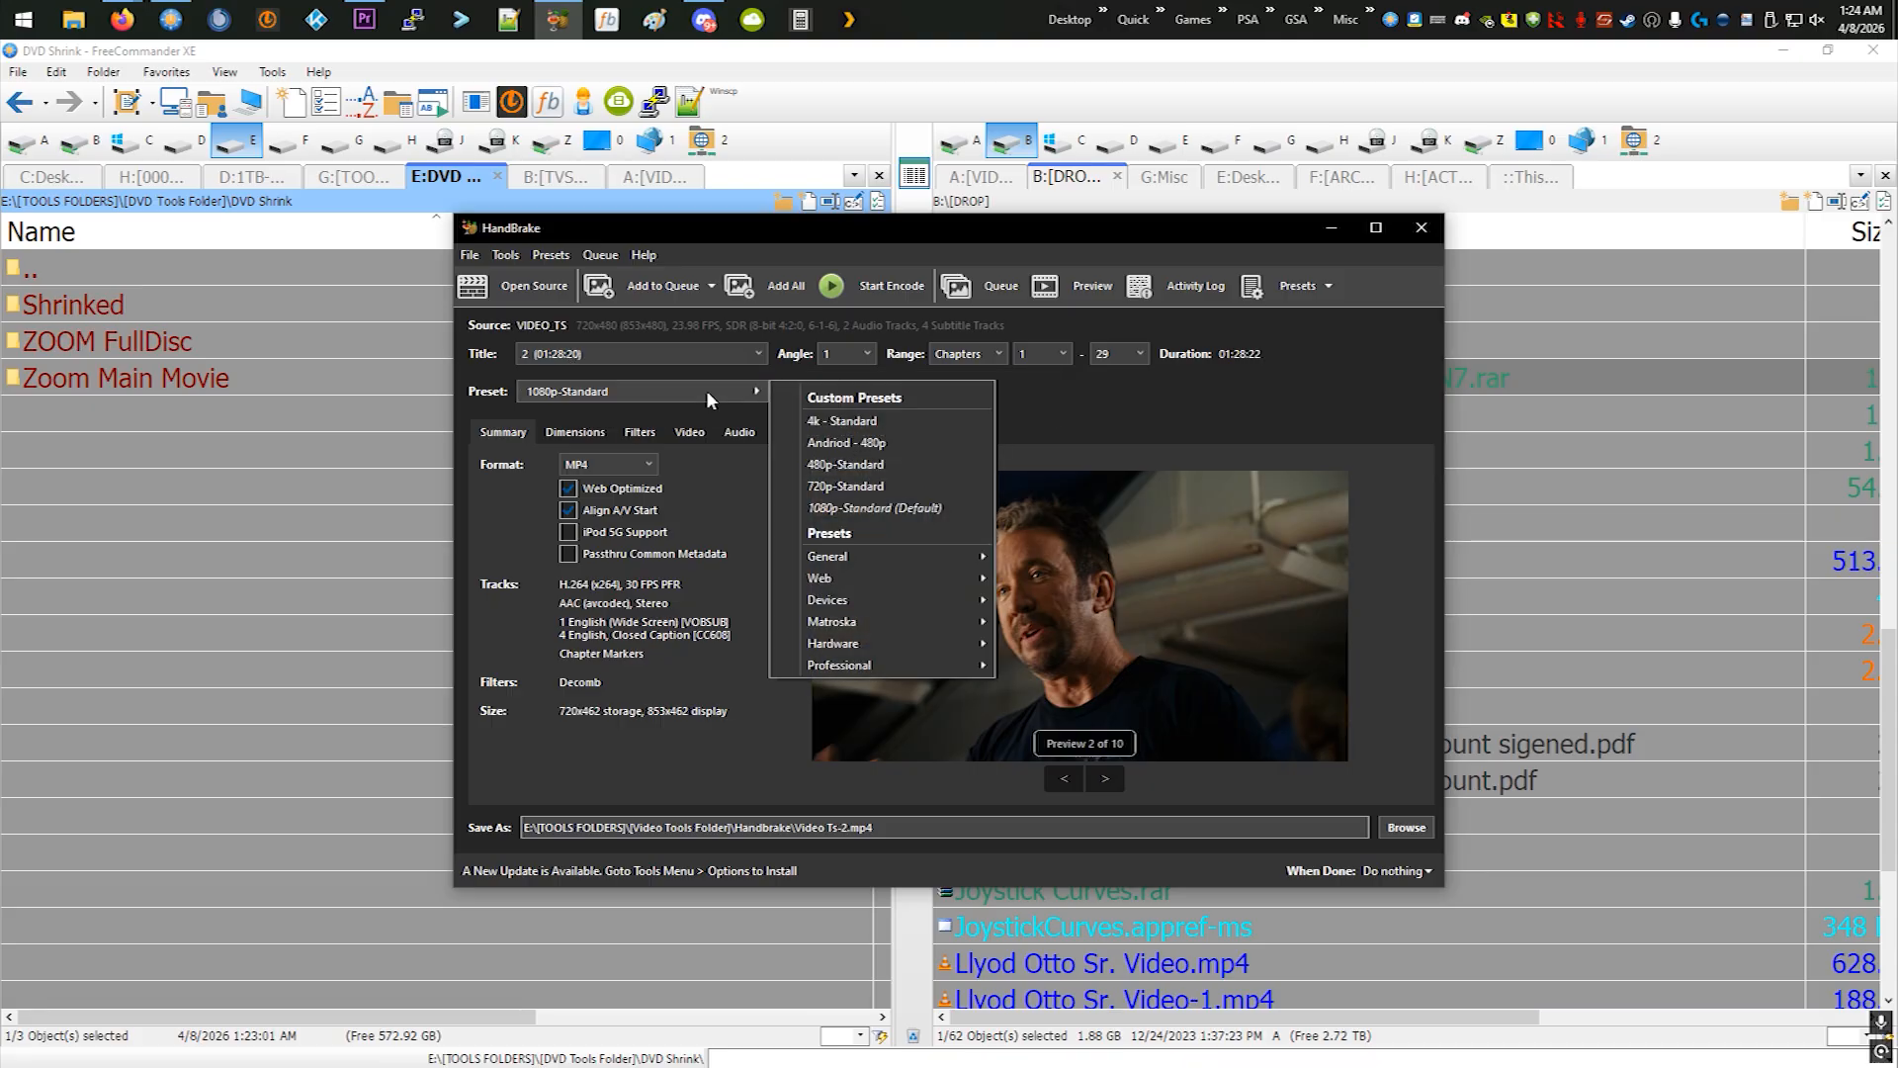
click(847, 464)
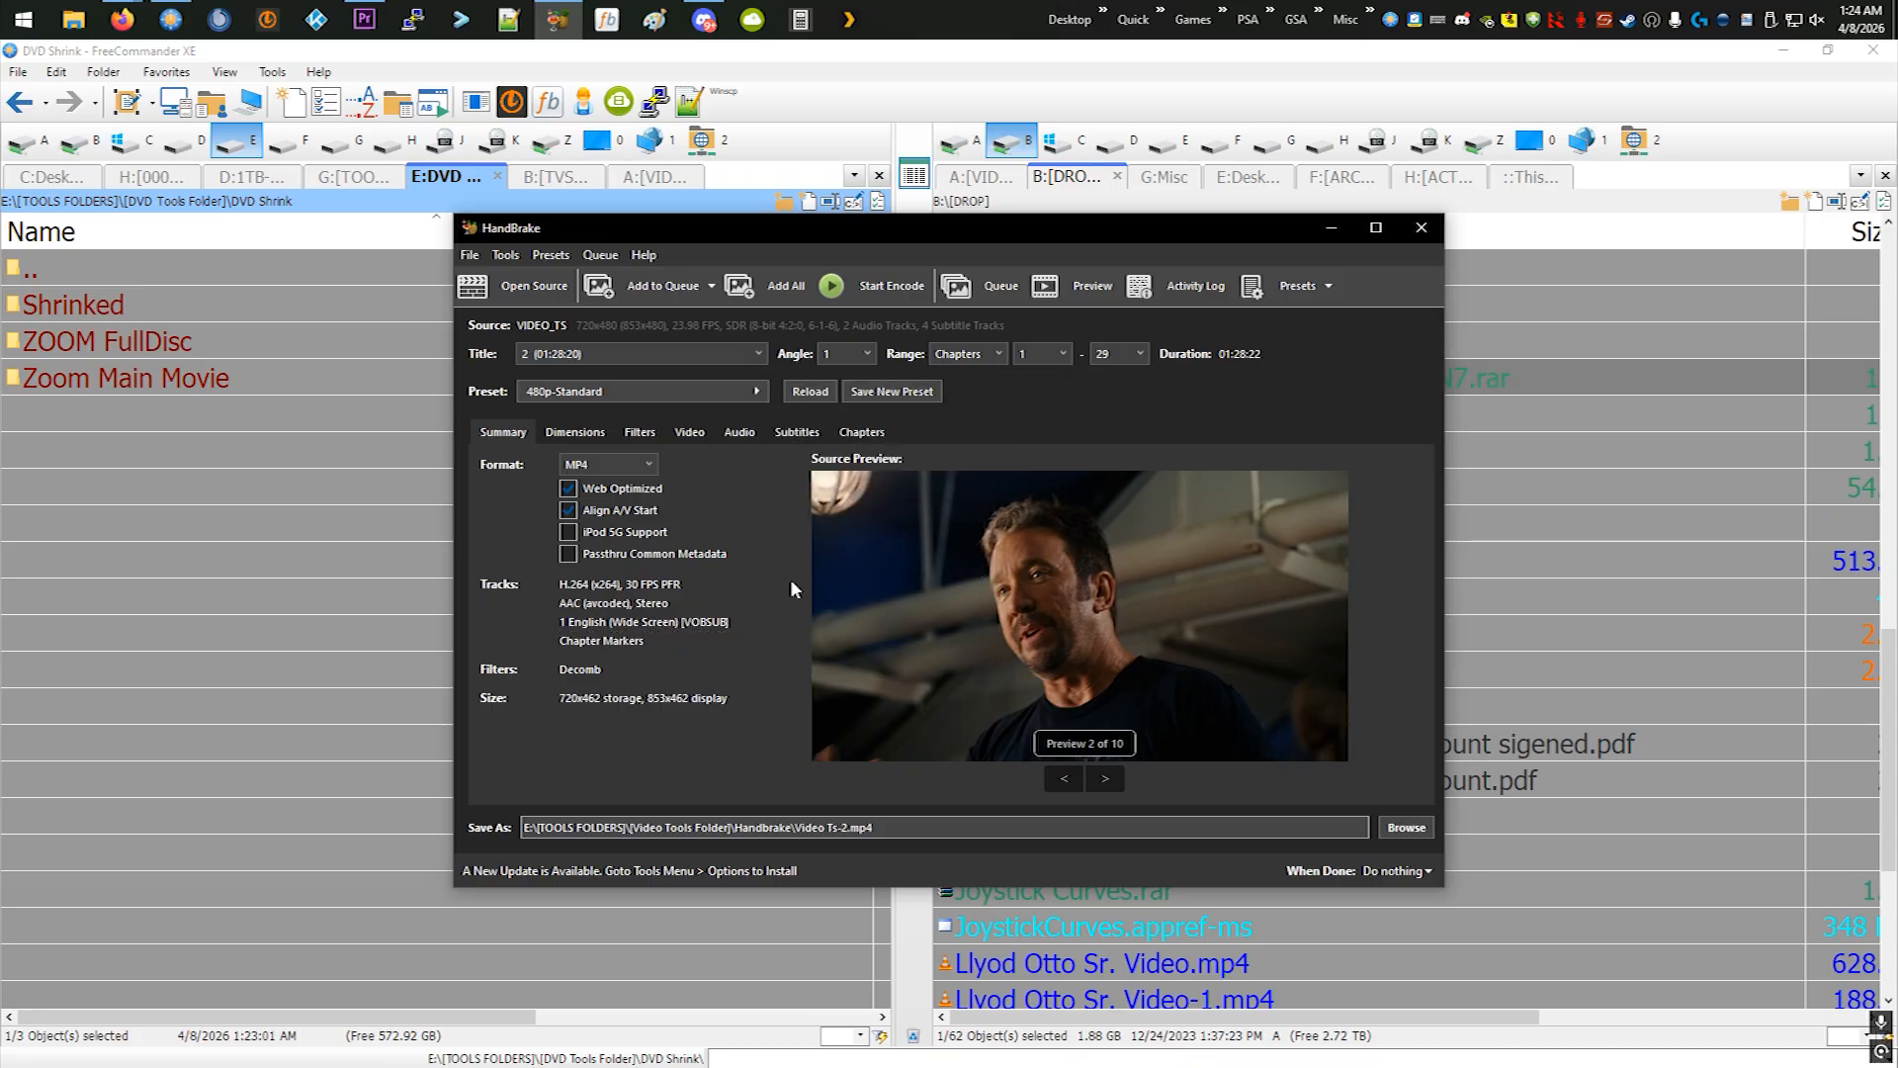
- Examine the preset's dimensions, filters, video, audio and subtitle settings, including which subtitle tracks can be chosen
click(591, 435)
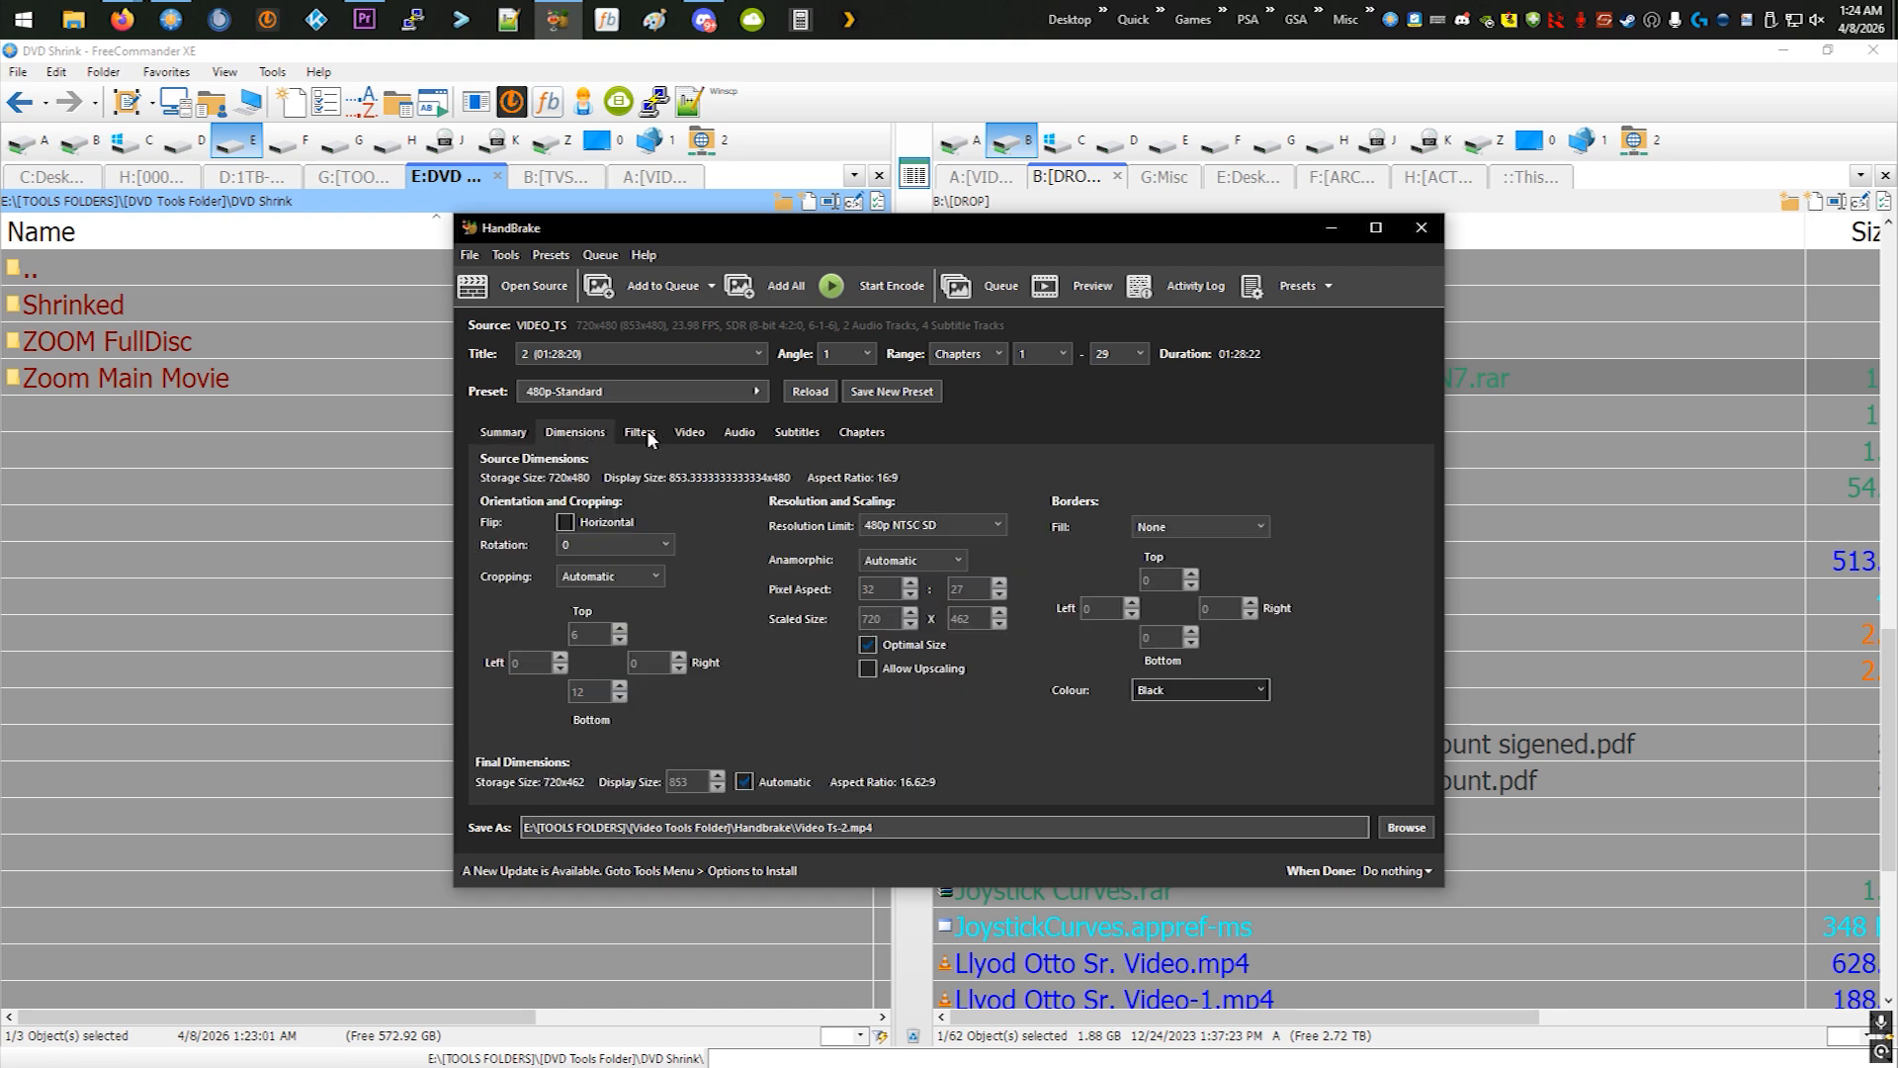
click(649, 437)
click(695, 436)
click(737, 433)
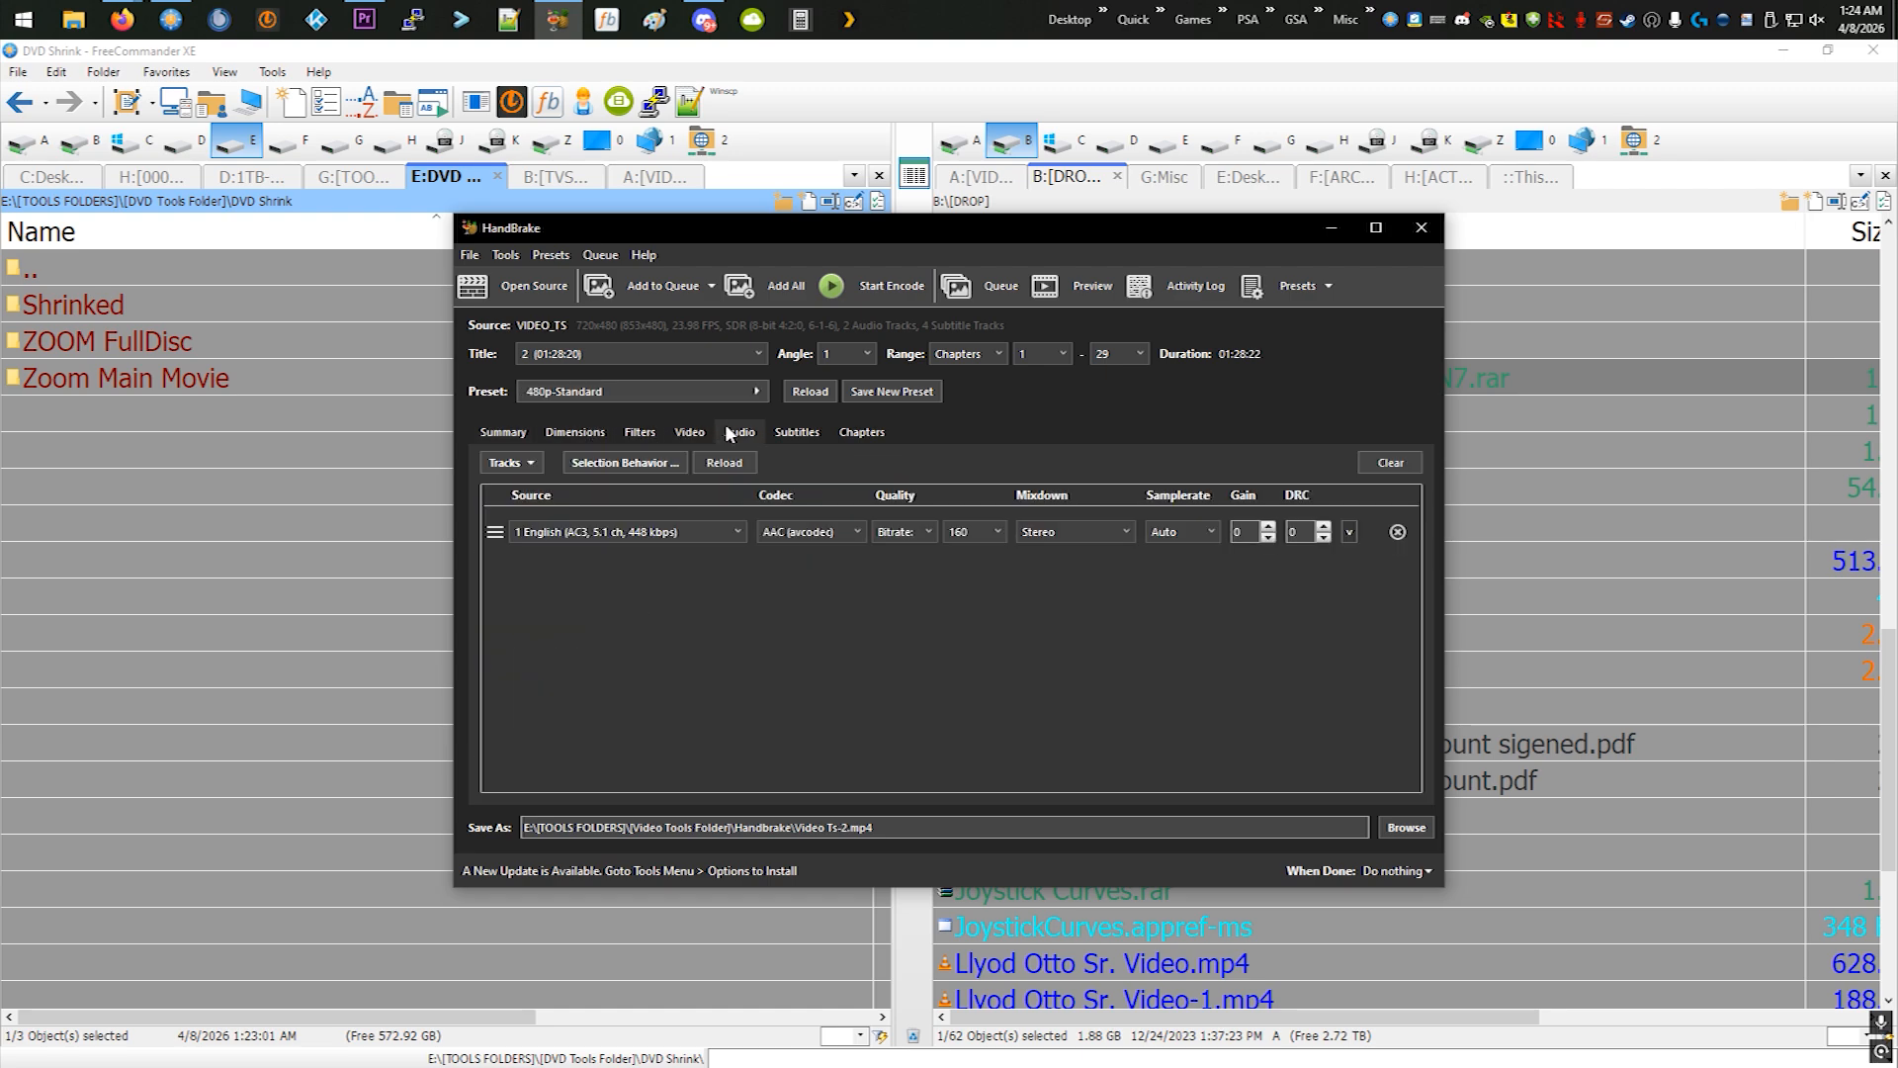
click(781, 435)
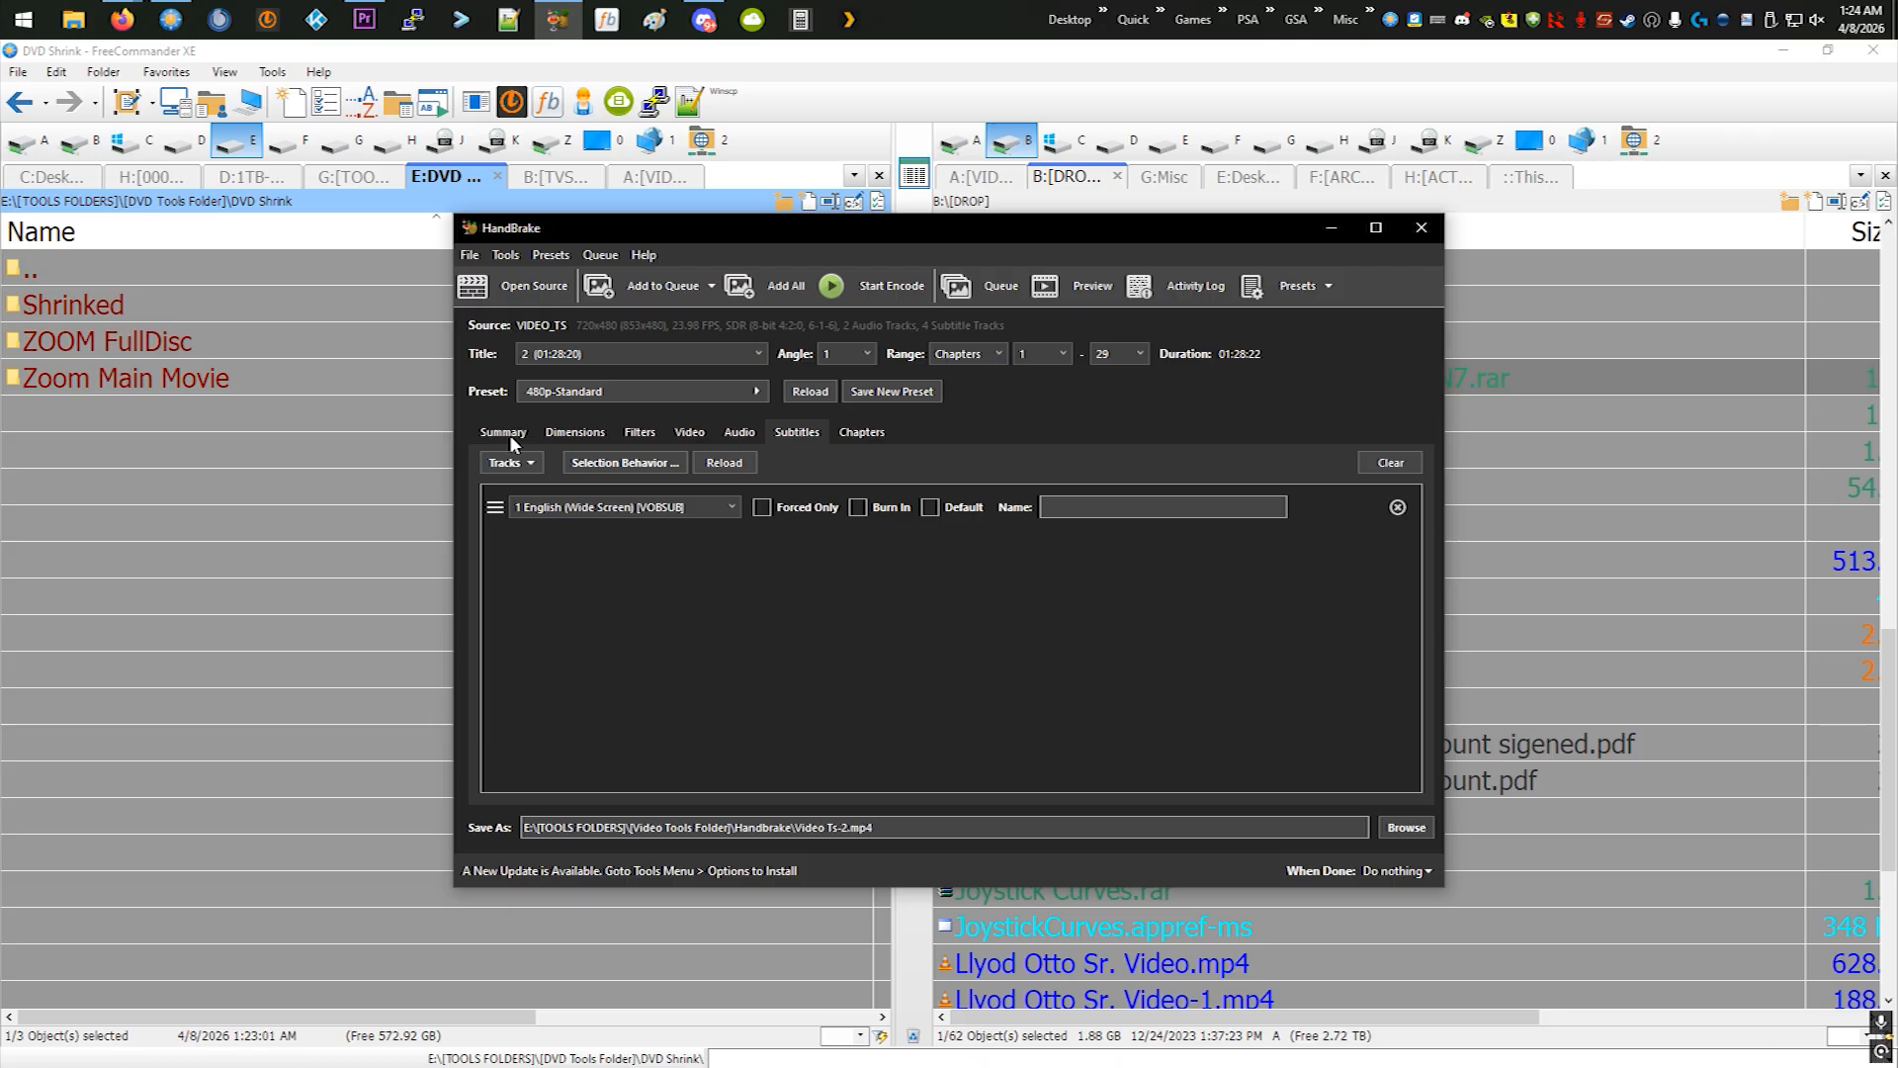
click(627, 506)
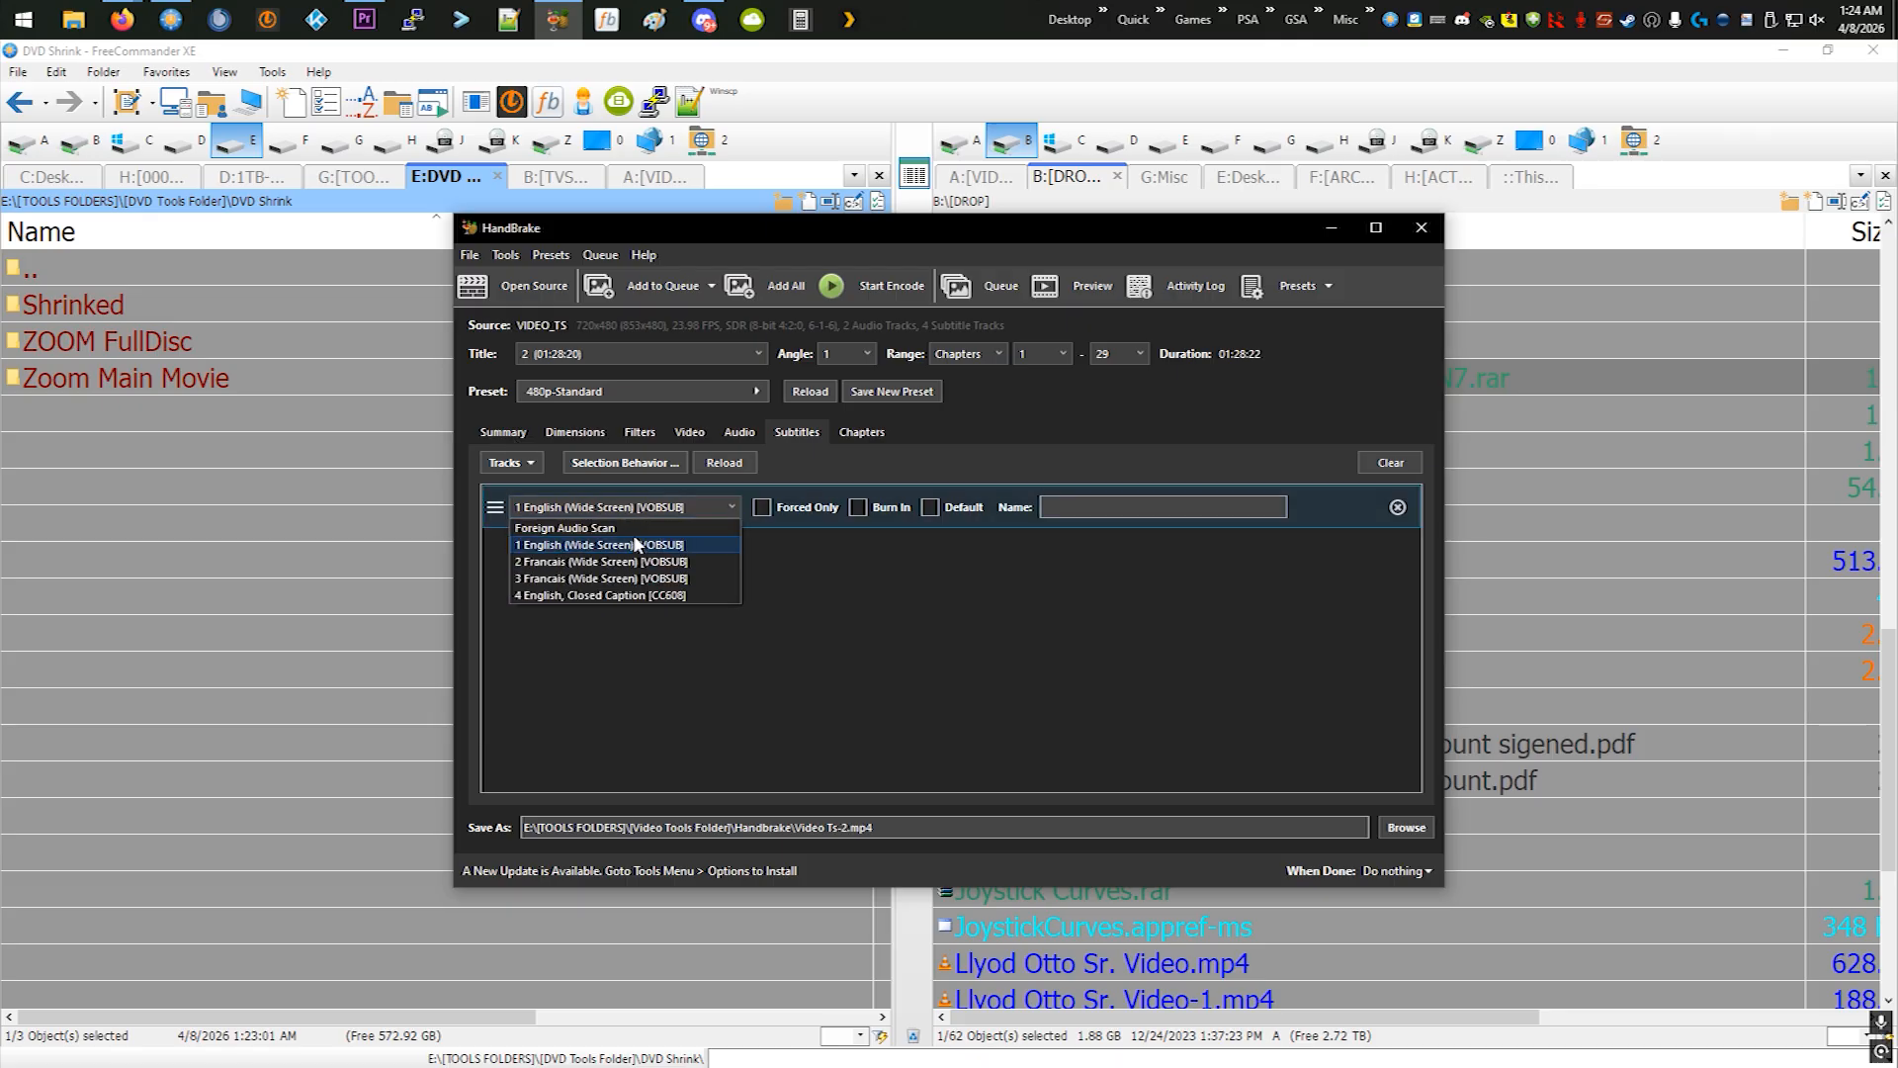
click(881, 586)
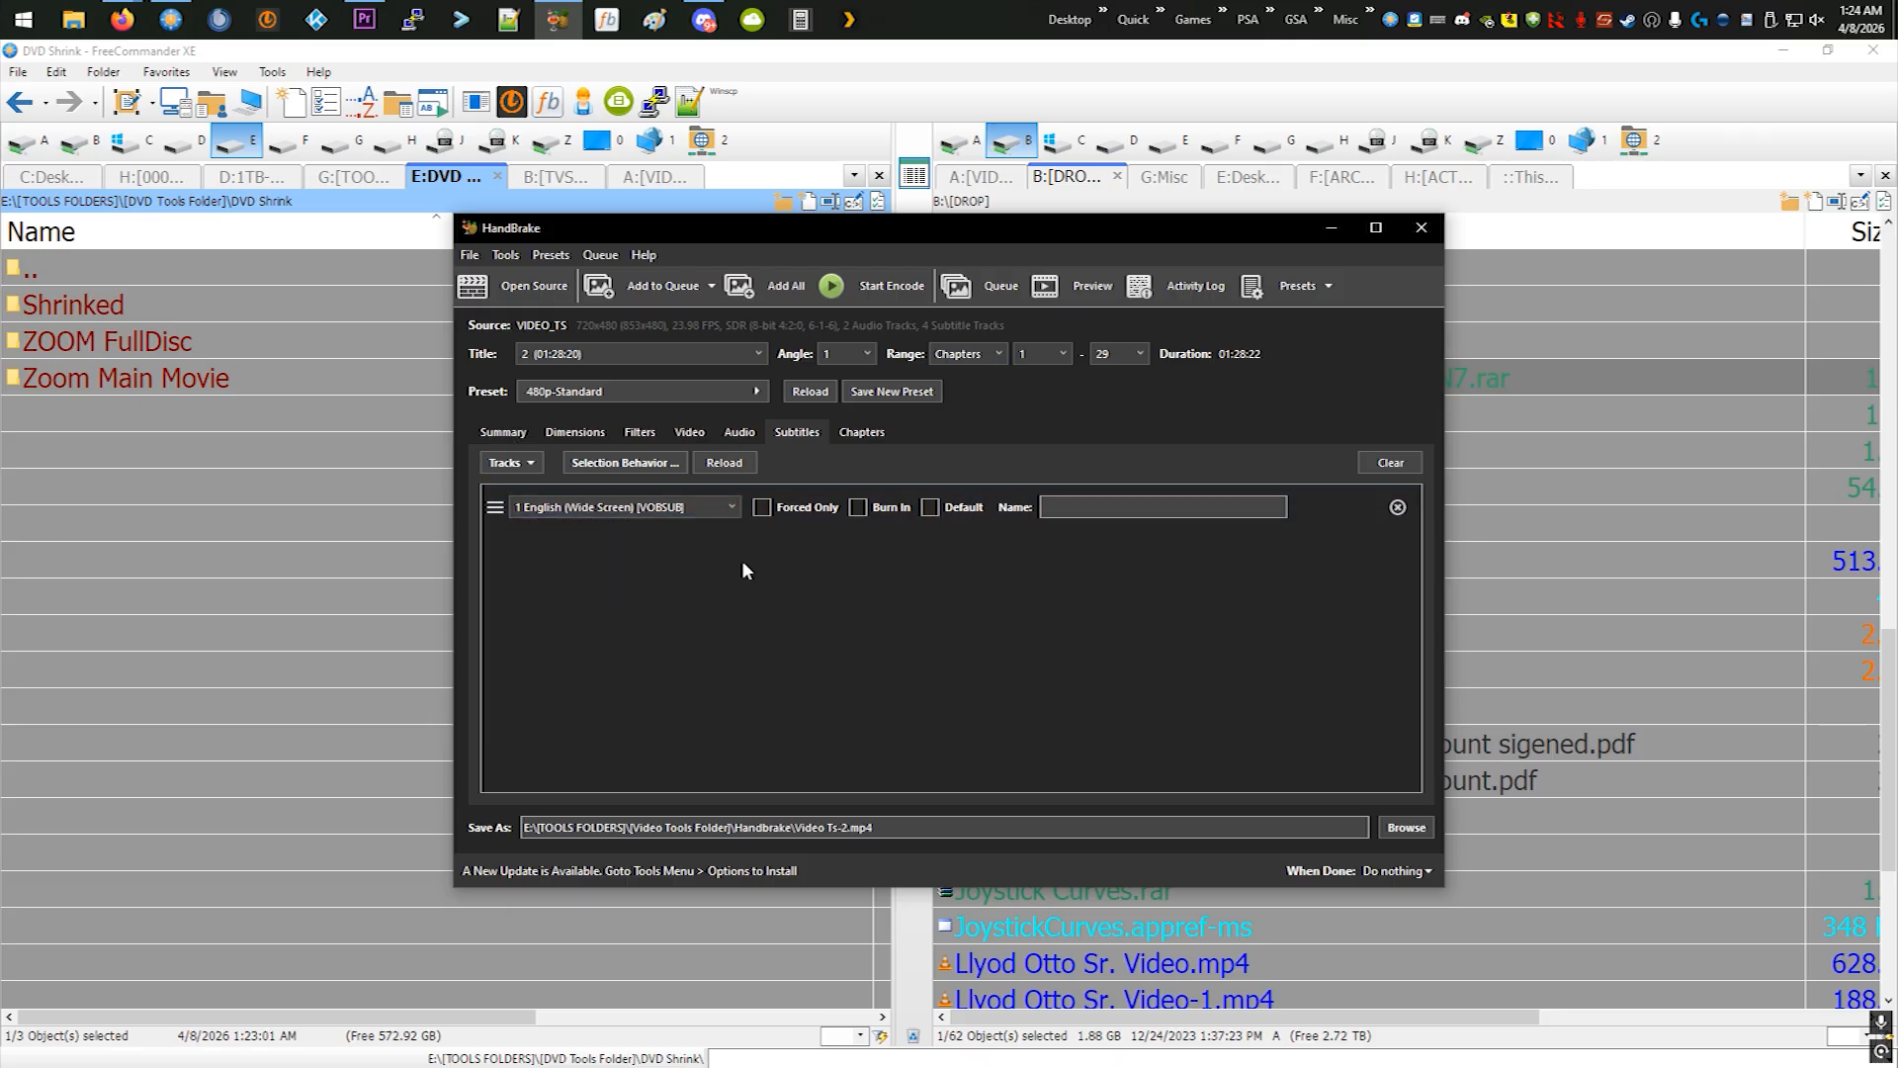
click(510, 435)
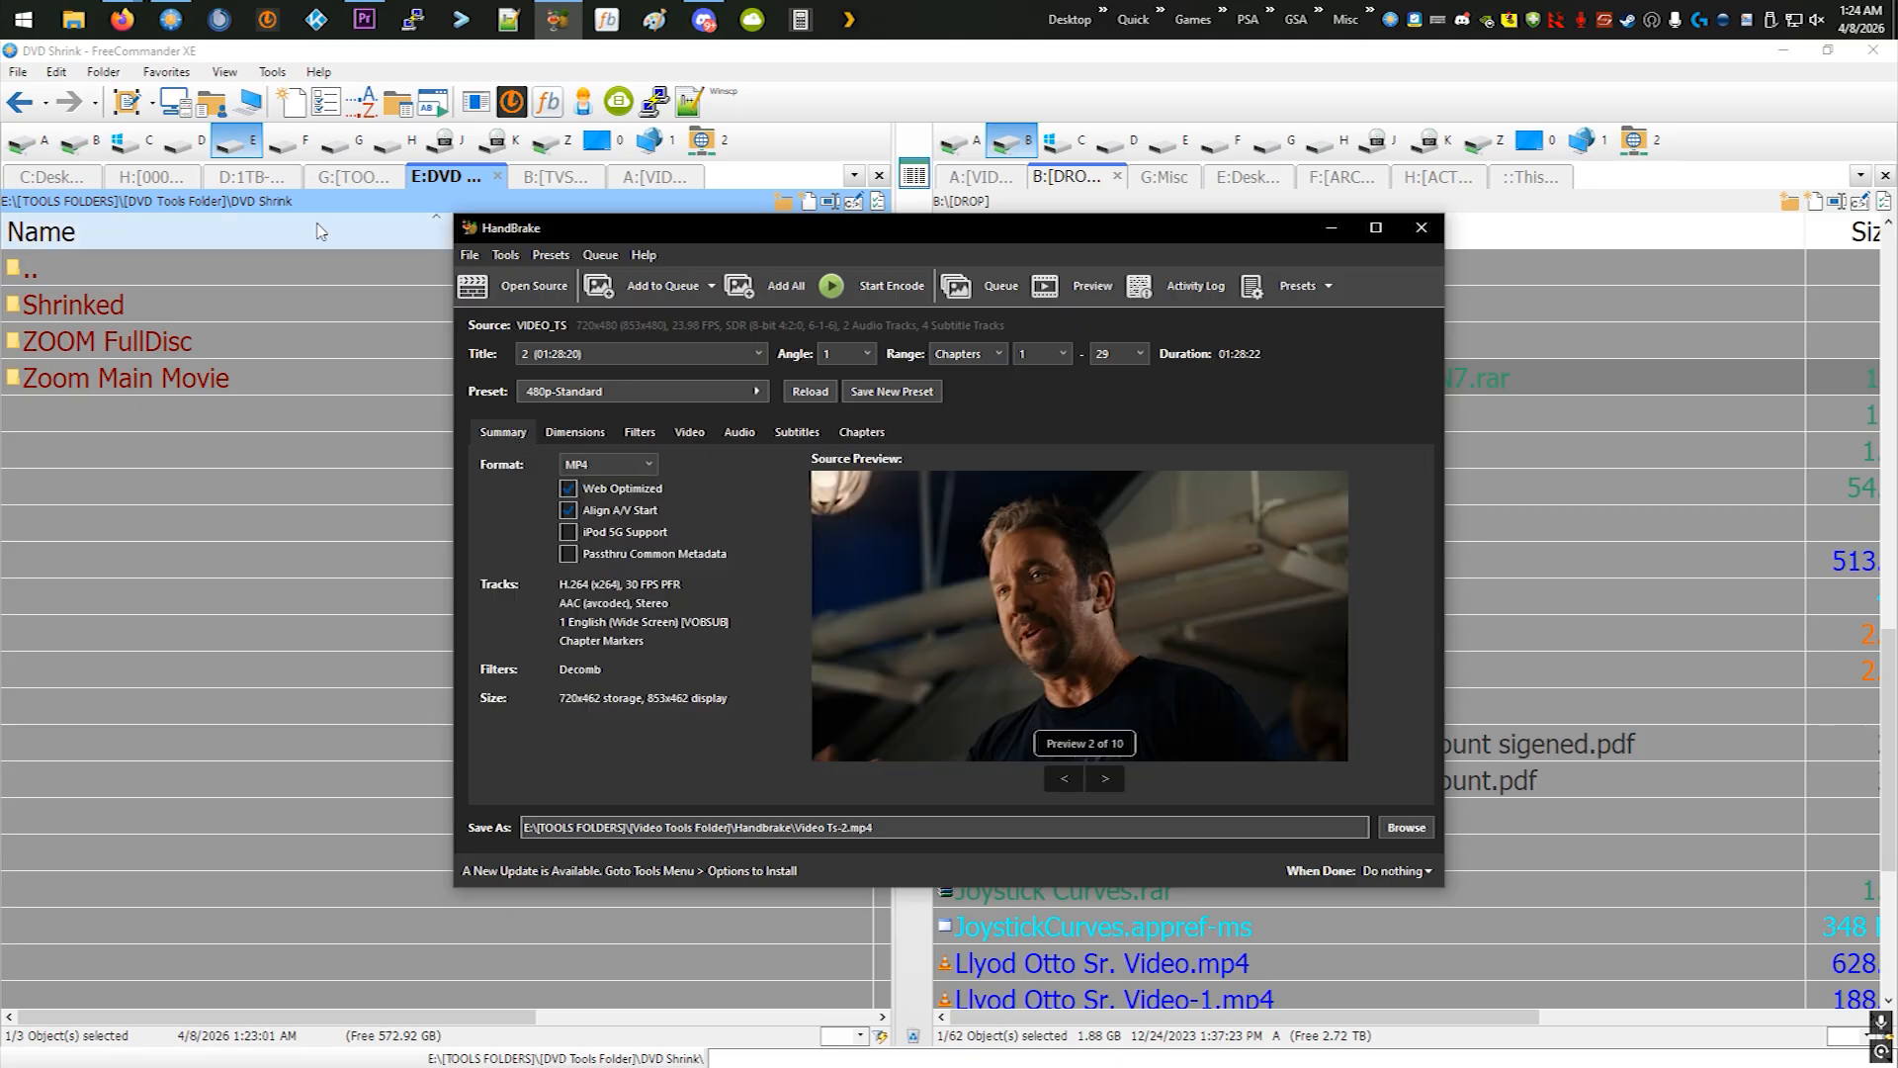
- Add the Video Ts-2.mp4 encode to the queue and check the queued job
click(682, 288)
click(970, 292)
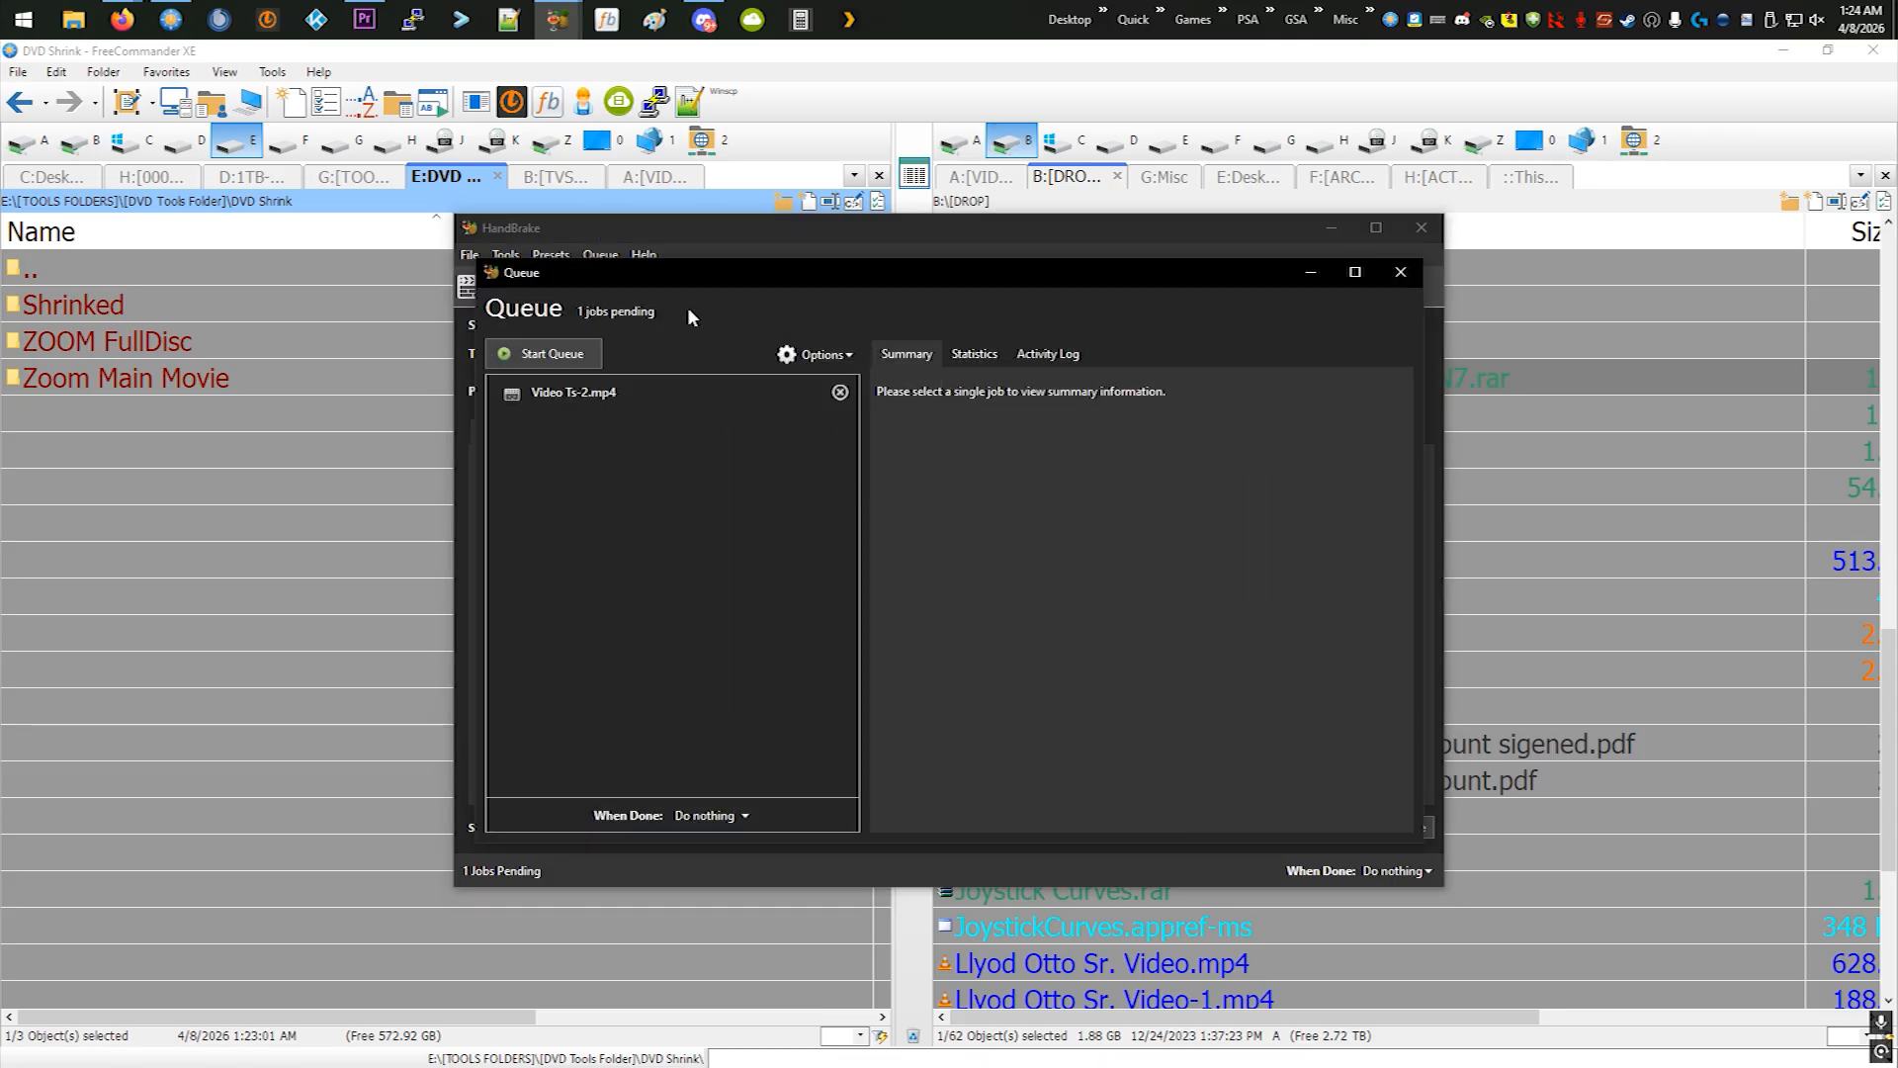
click(1399, 272)
- Rename the output file as ZOOM.mp4 and remove the Video Ts-2.mp4 job from the queue
click(846, 828)
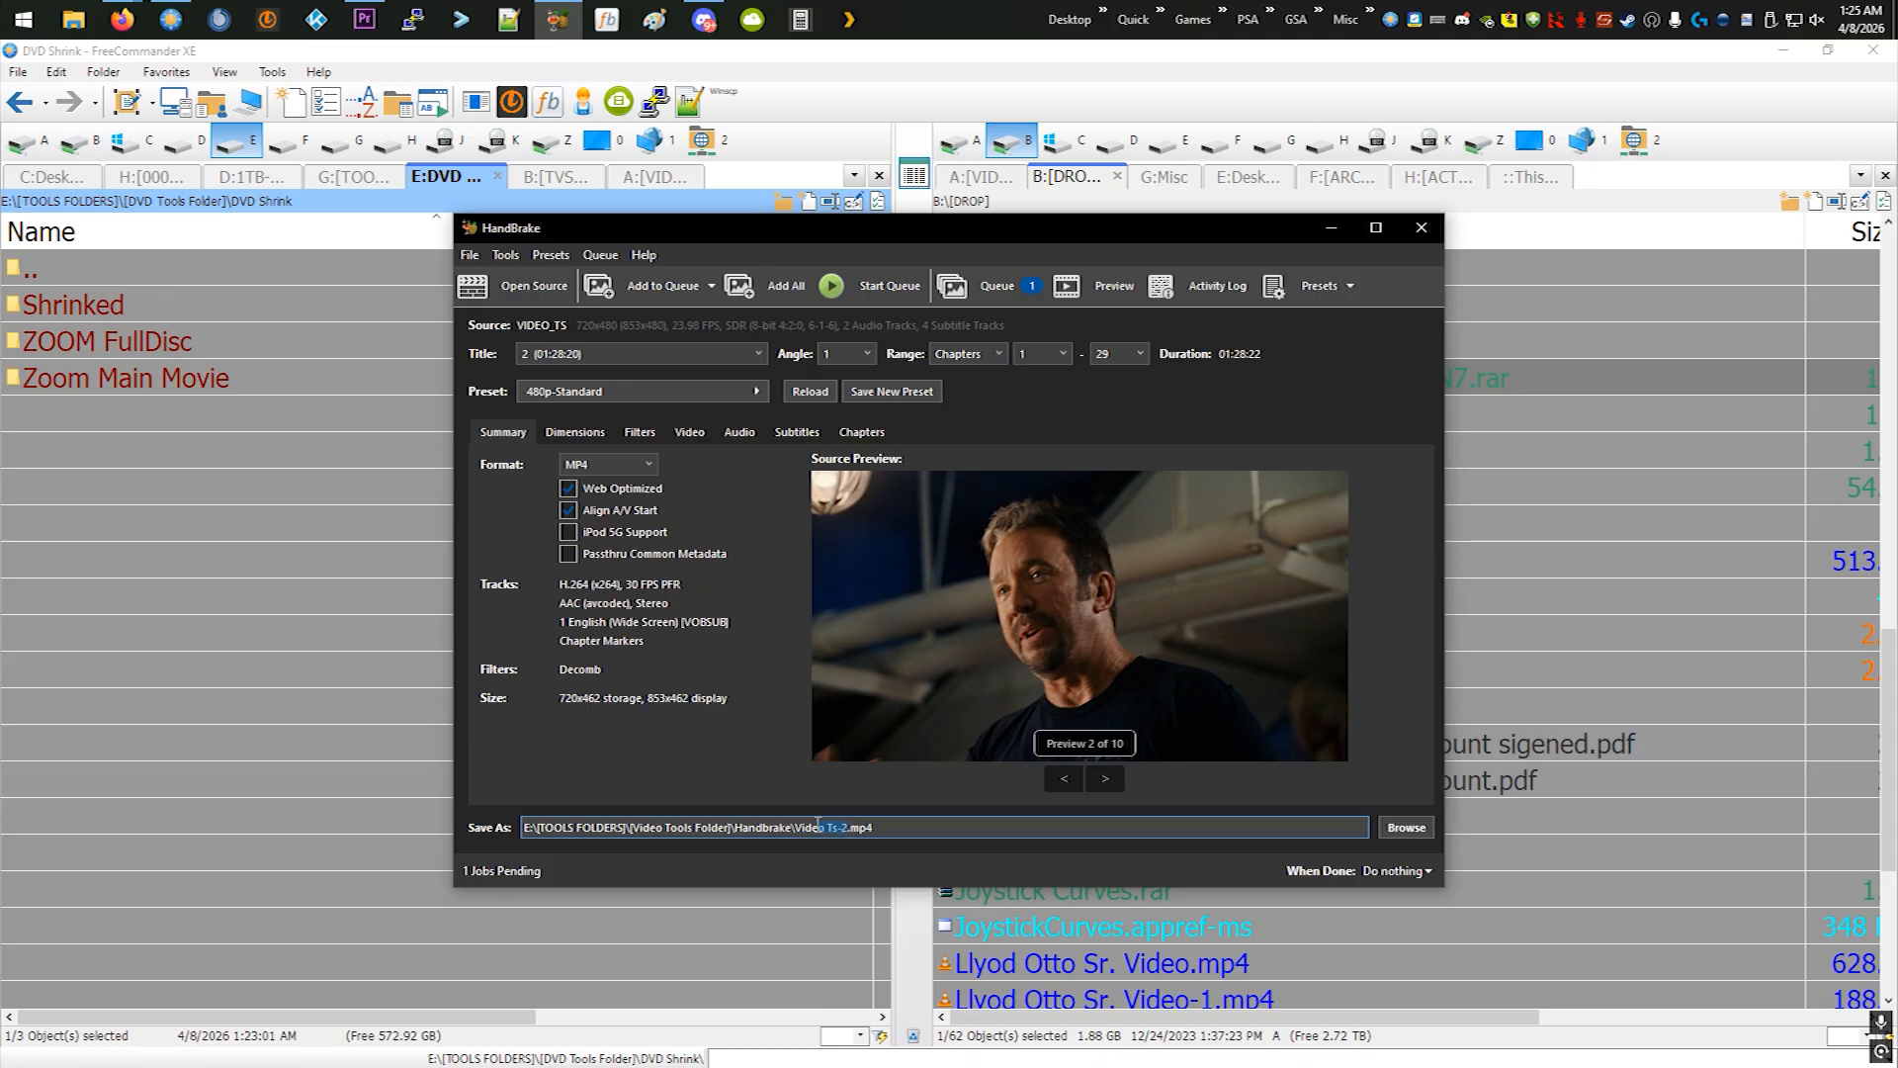
click(999, 285)
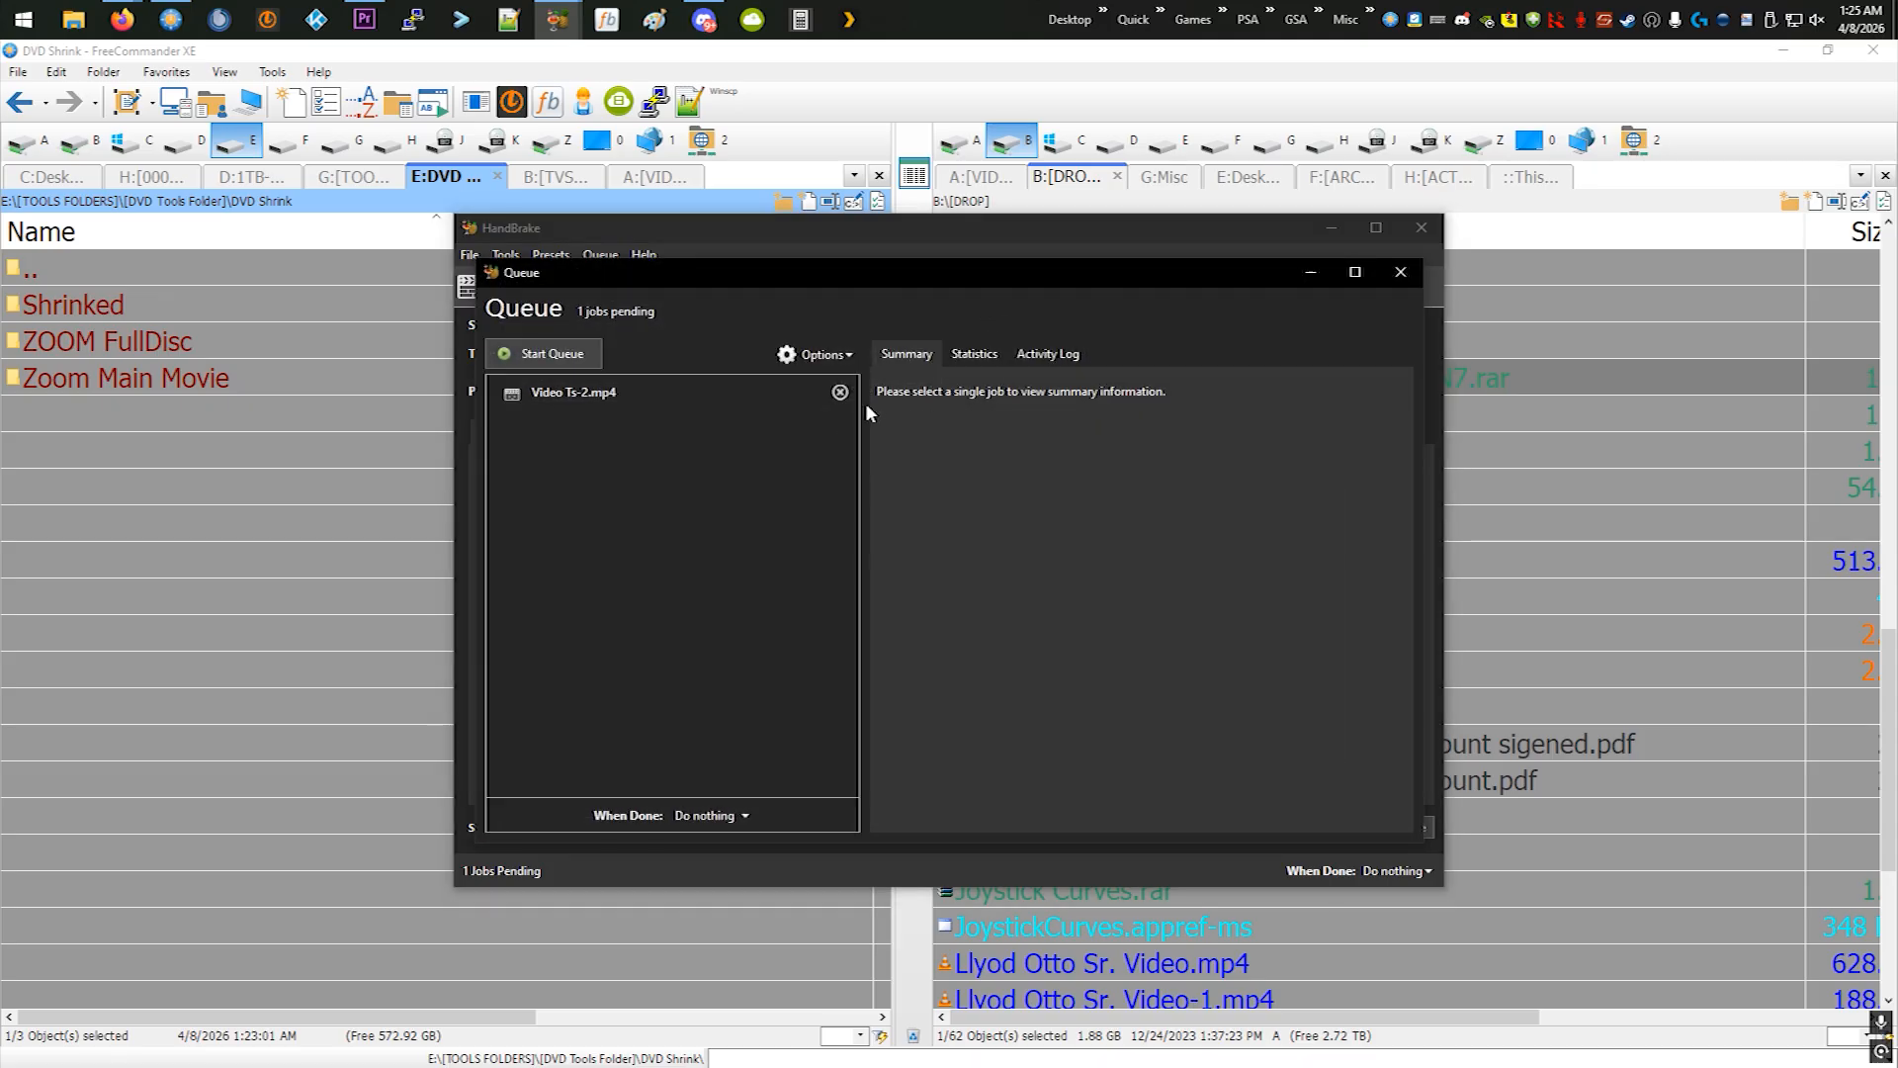
click(841, 392)
click(1400, 272)
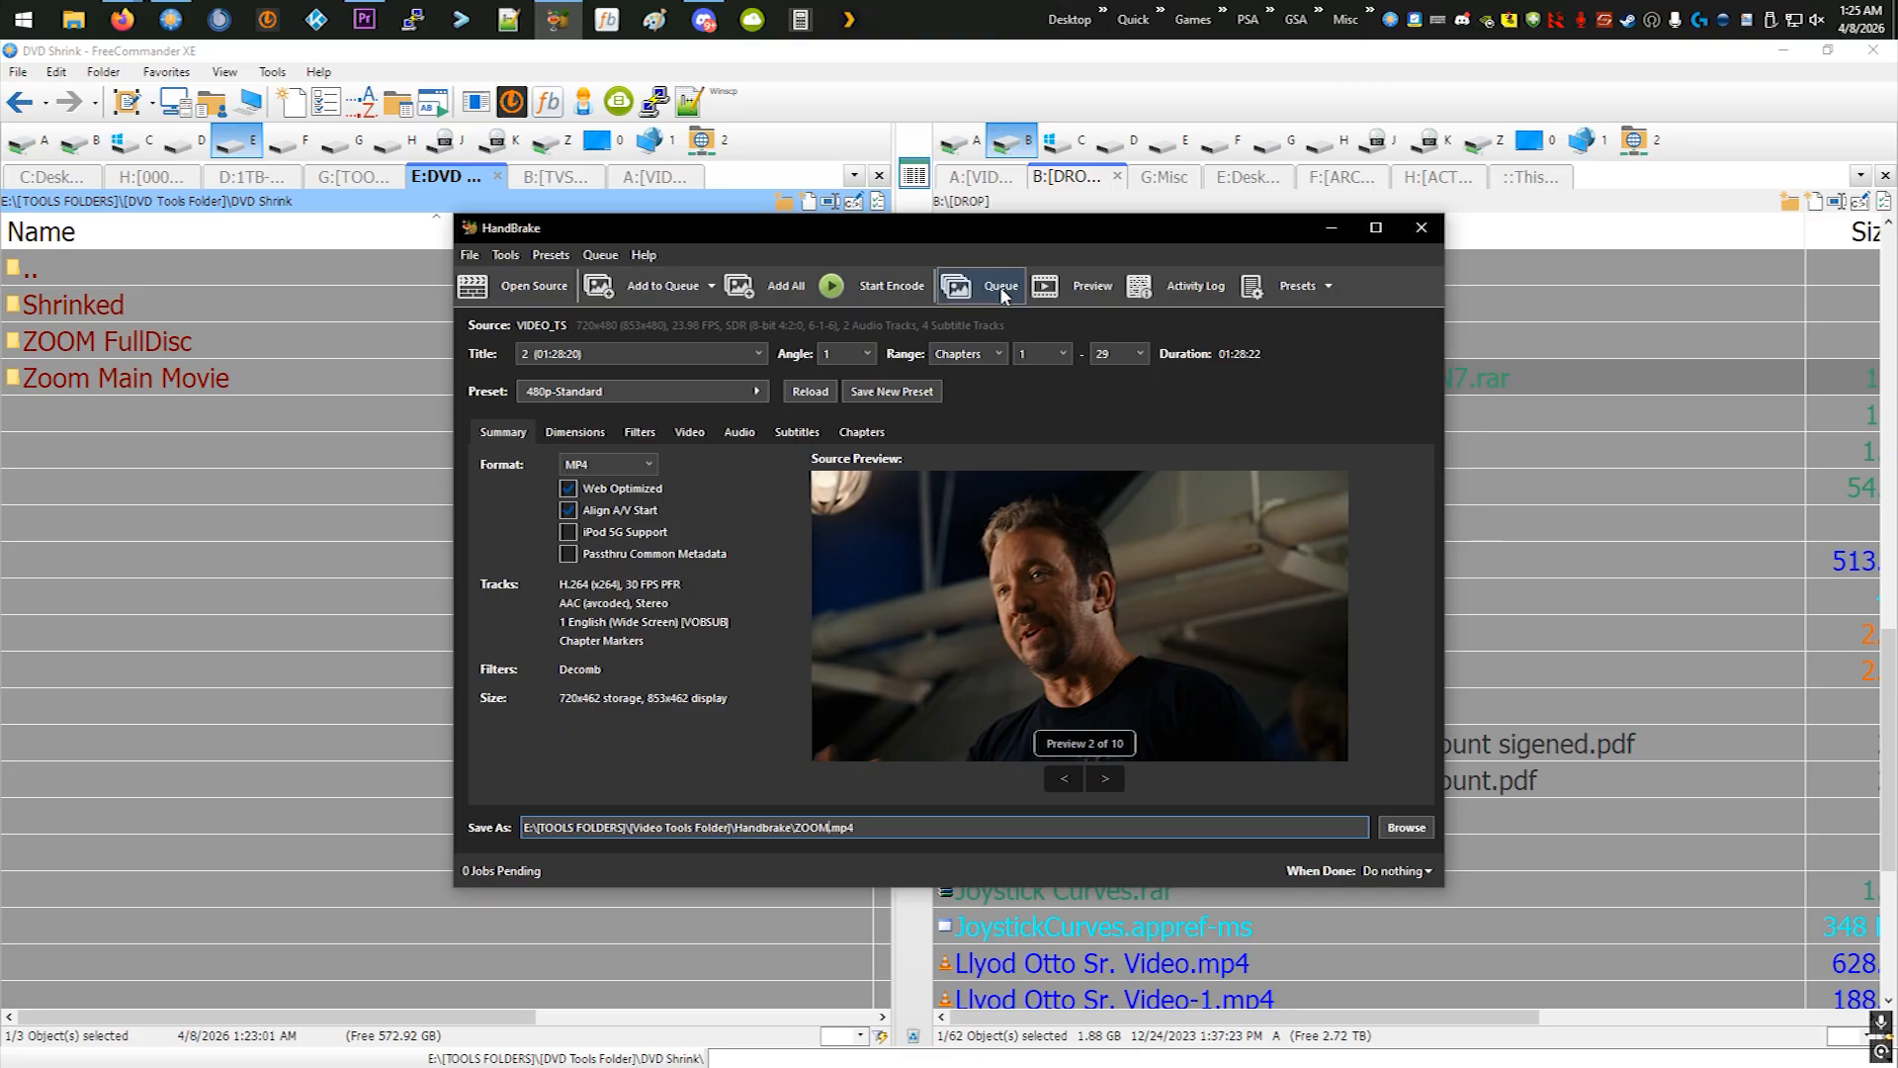
- Add the ZOOM.mp4 encode to the queue, check its entry, and close HandBrake
click(658, 286)
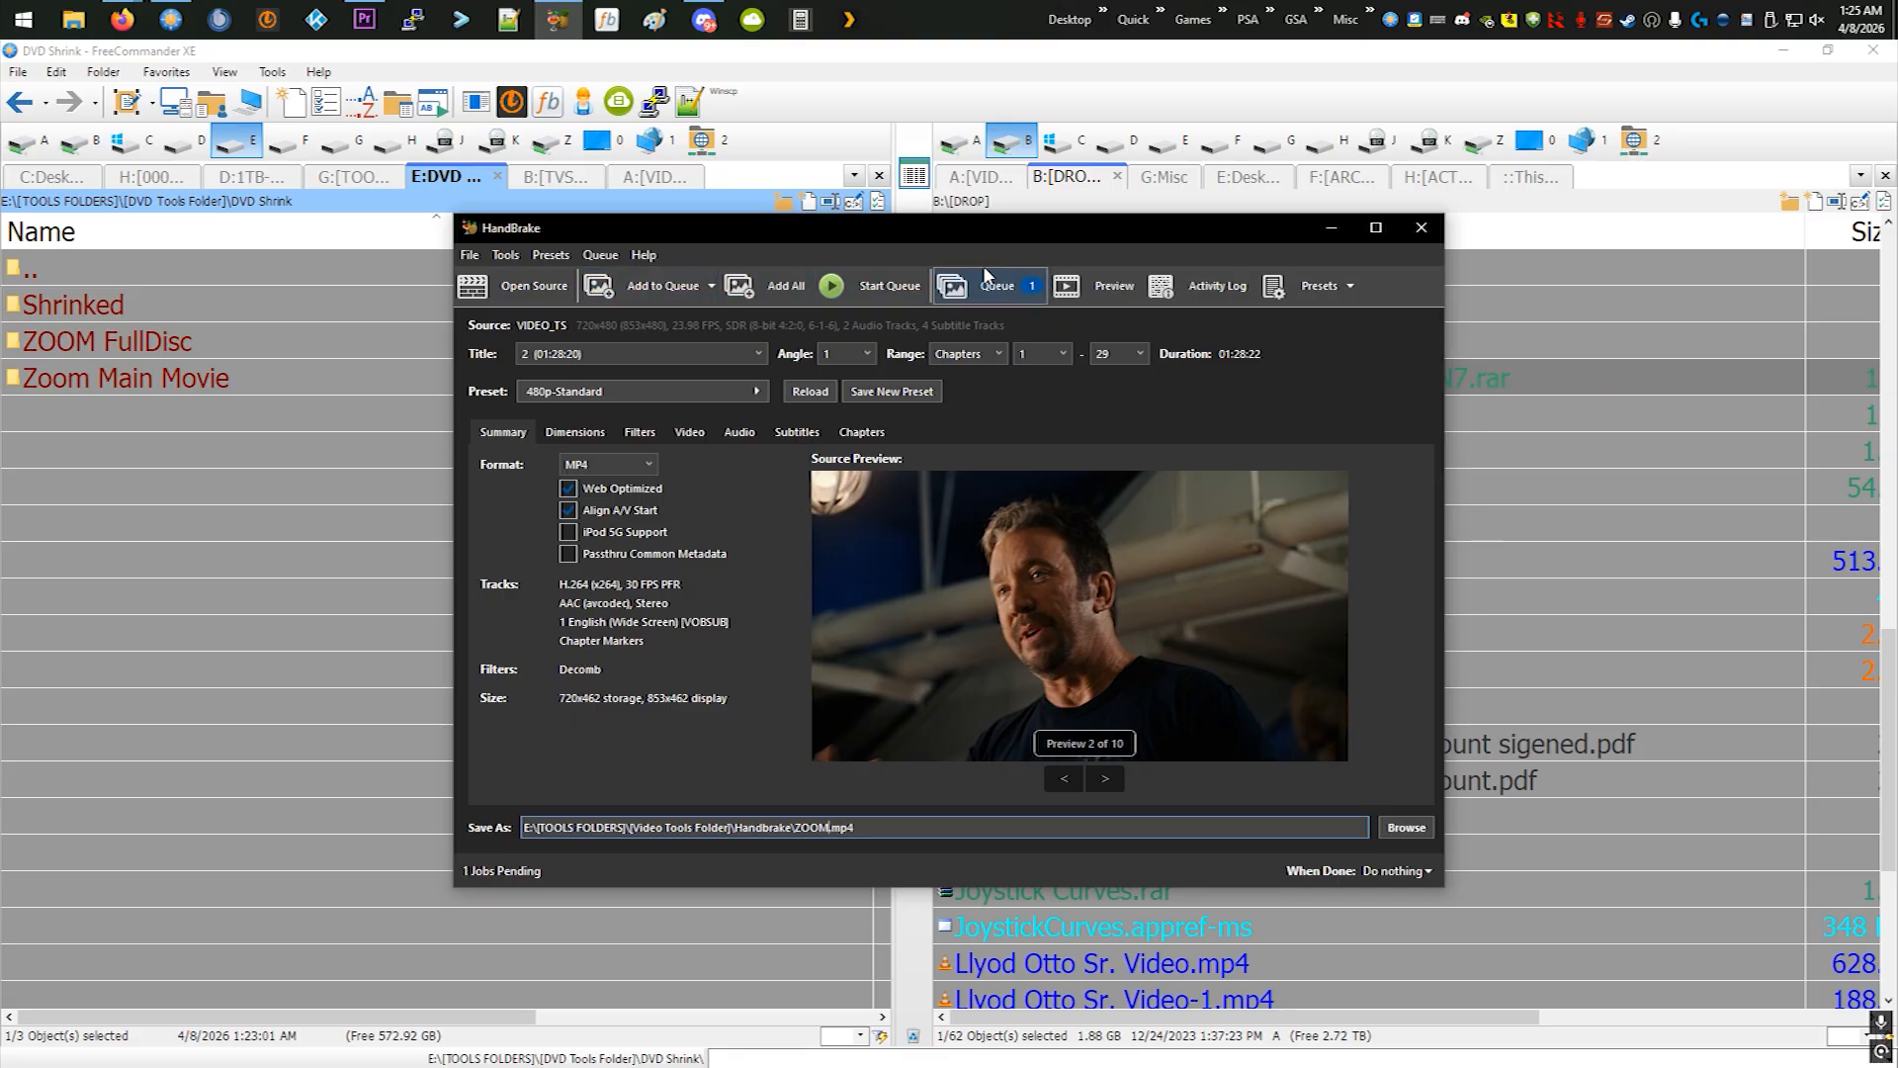
click(997, 285)
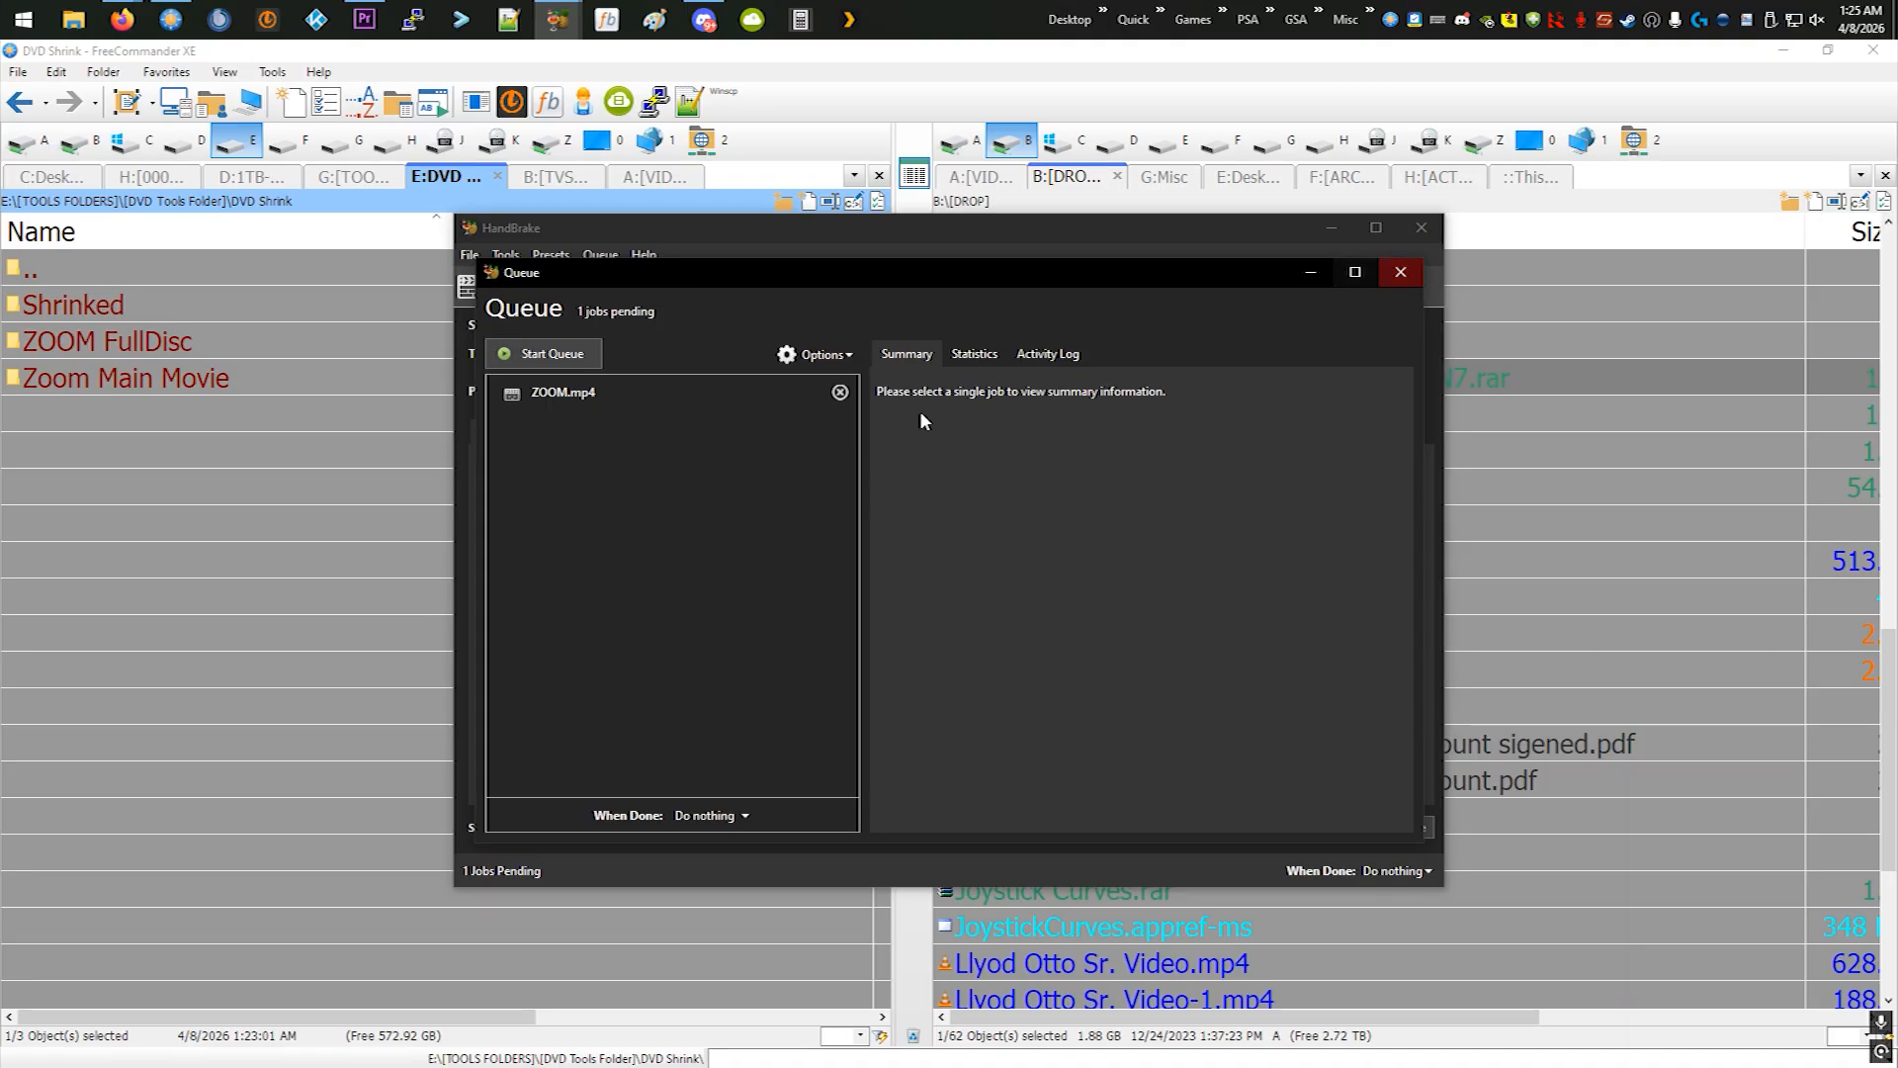
click(1392, 282)
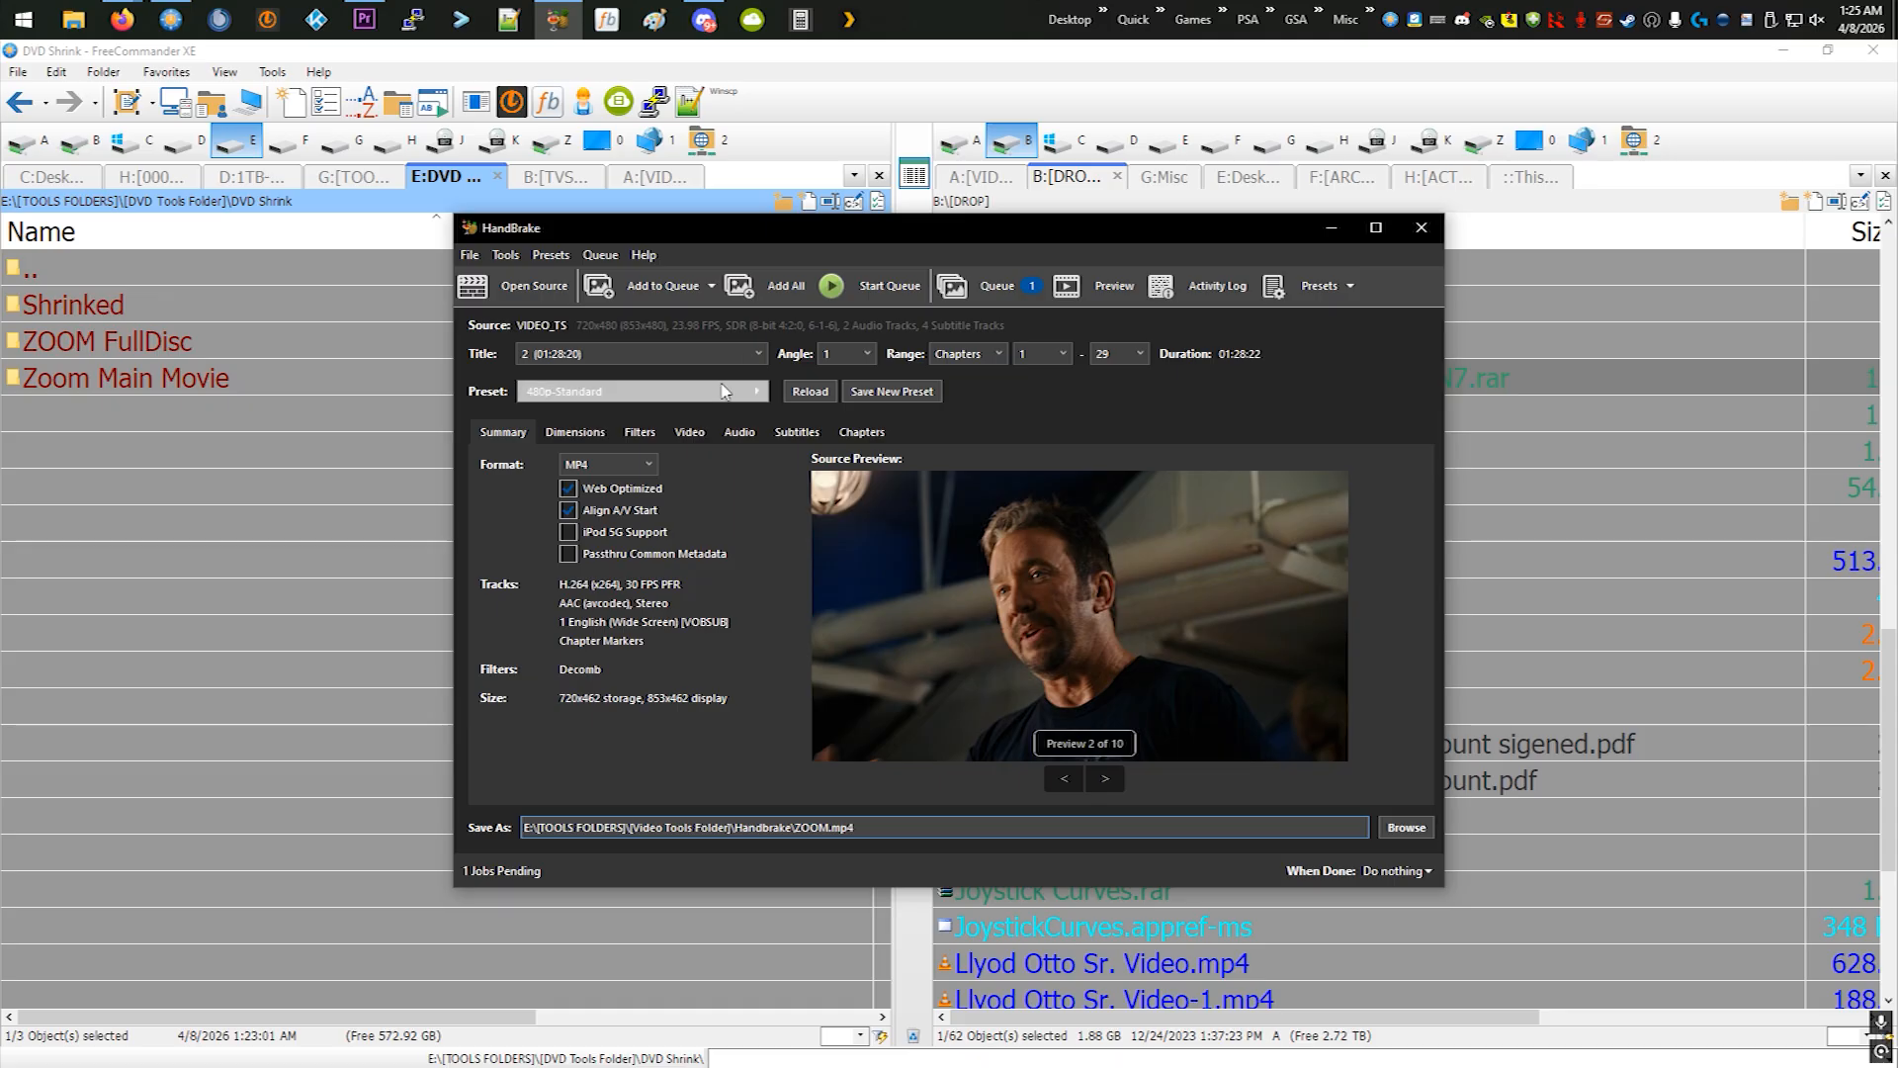
click(1421, 228)
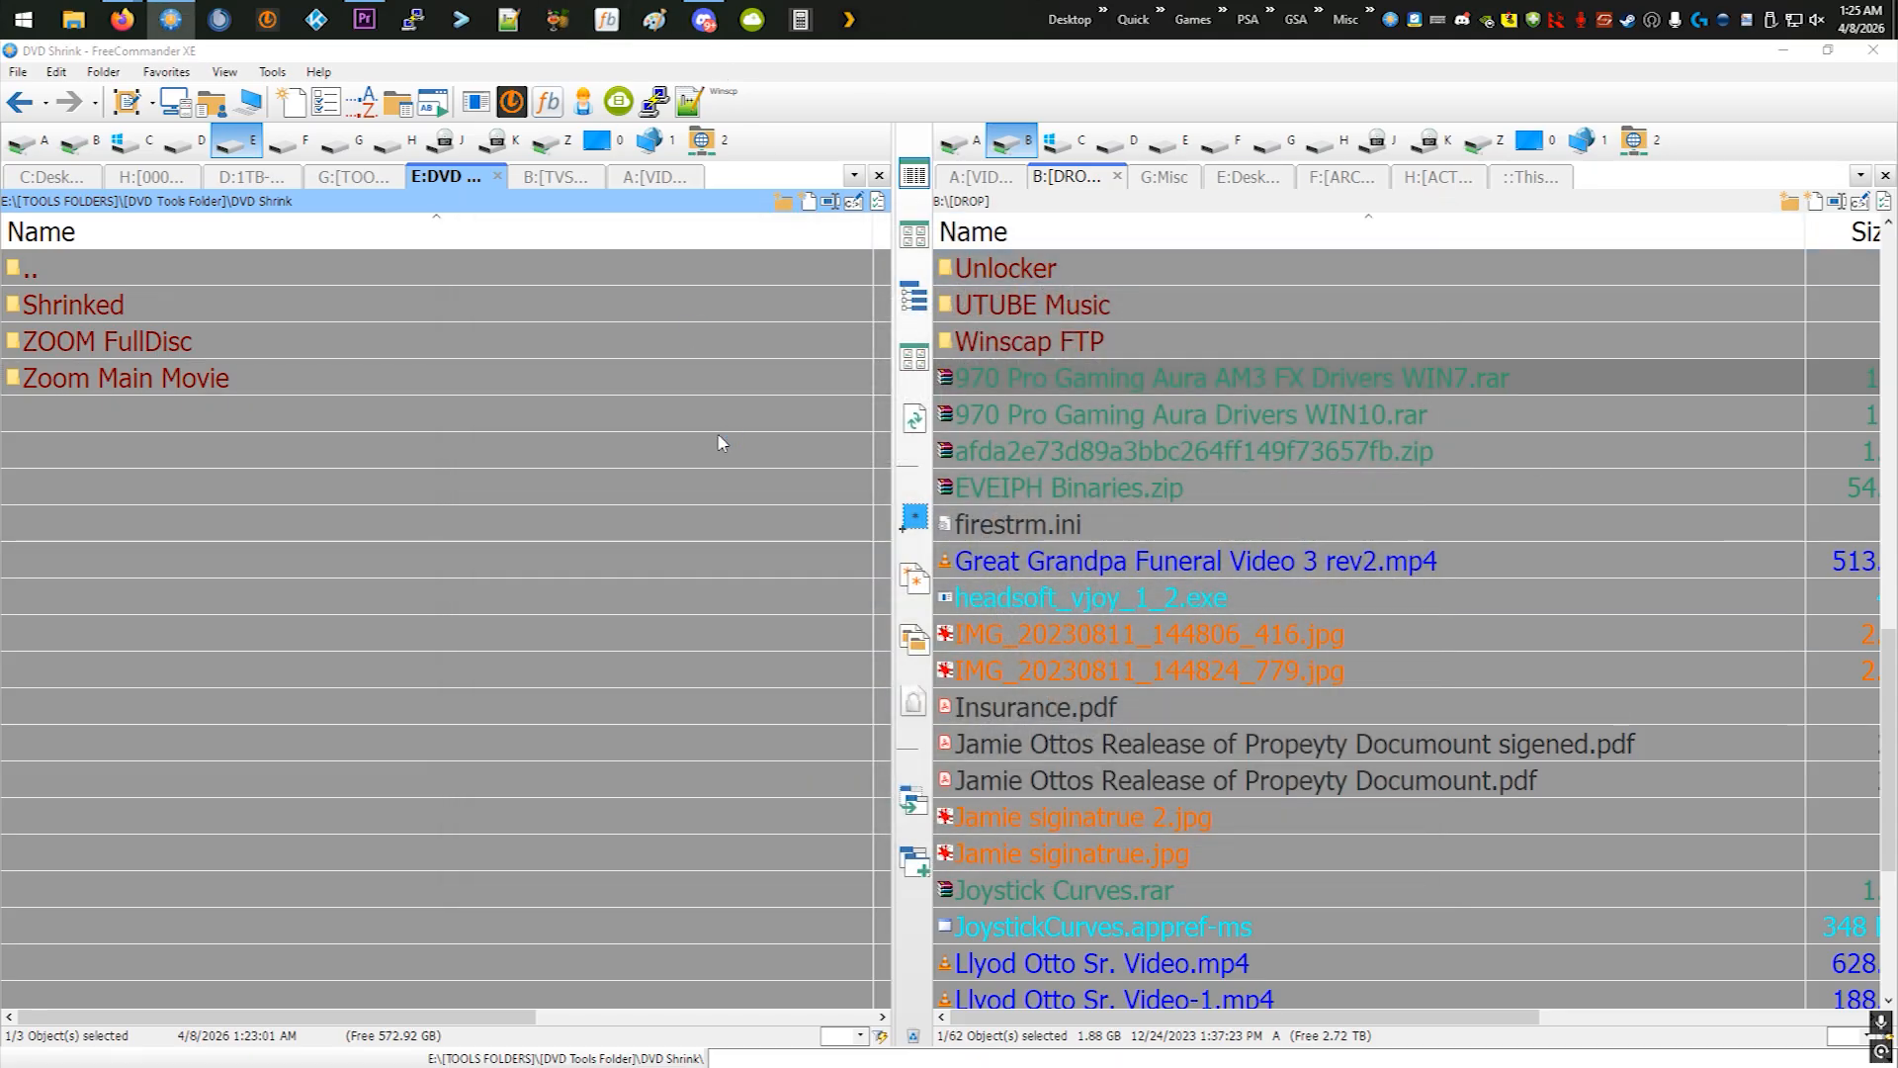
- Reopen HandBrake and load the VIDEO_TS folder inside Zoom Main Movie as the source
click(1141, 606)
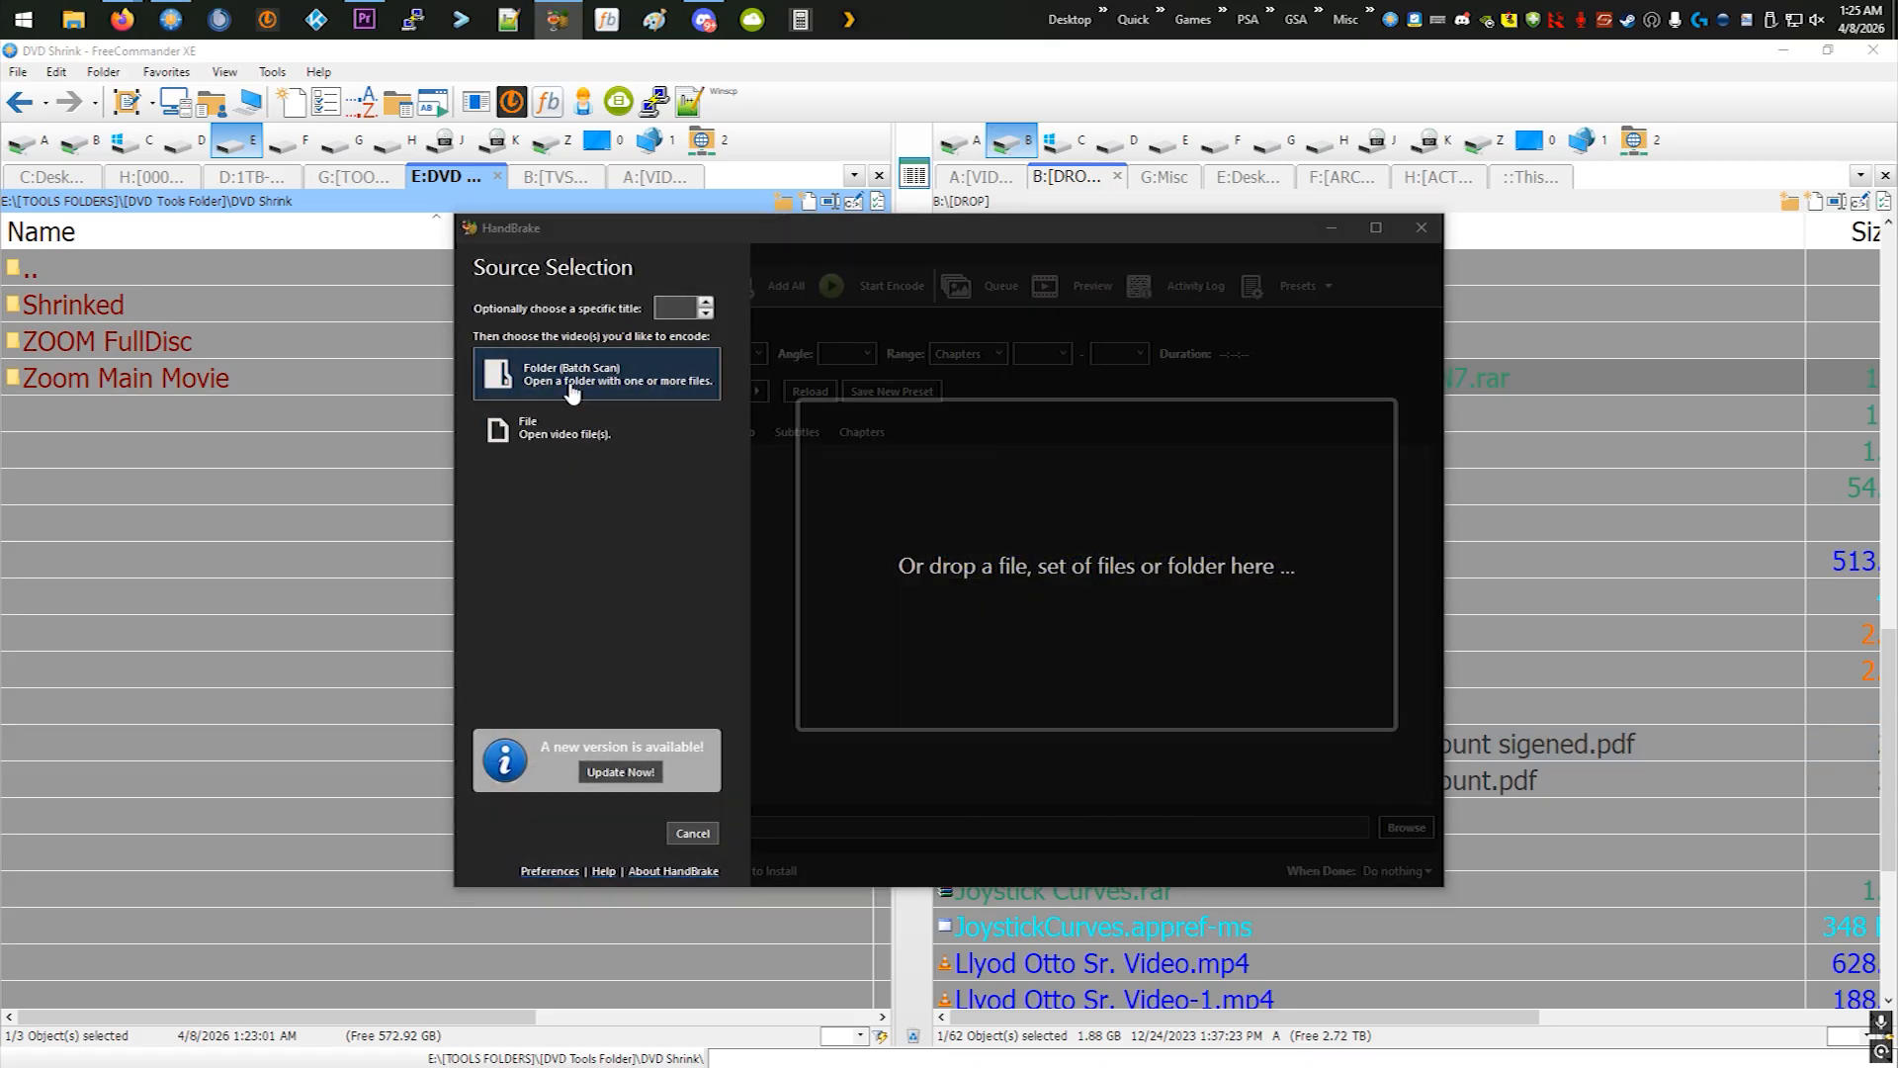
click(571, 391)
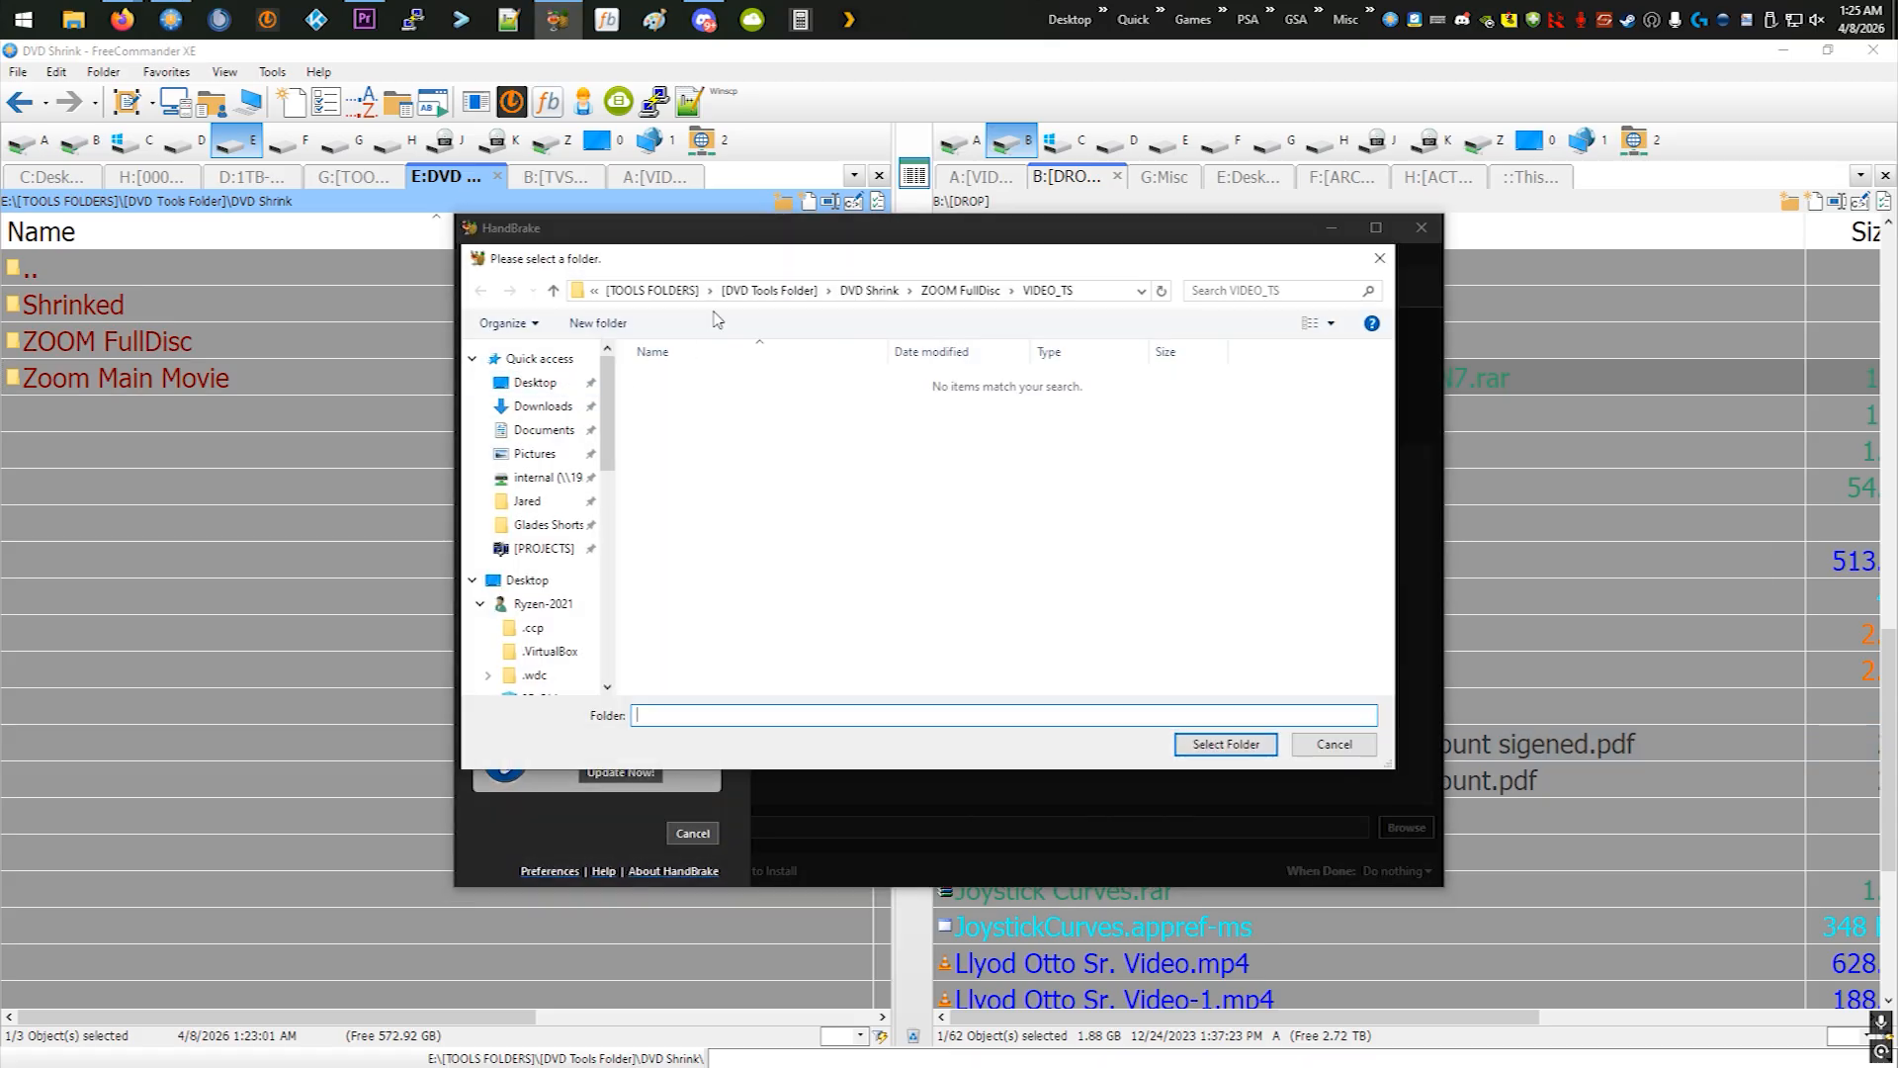
click(994, 295)
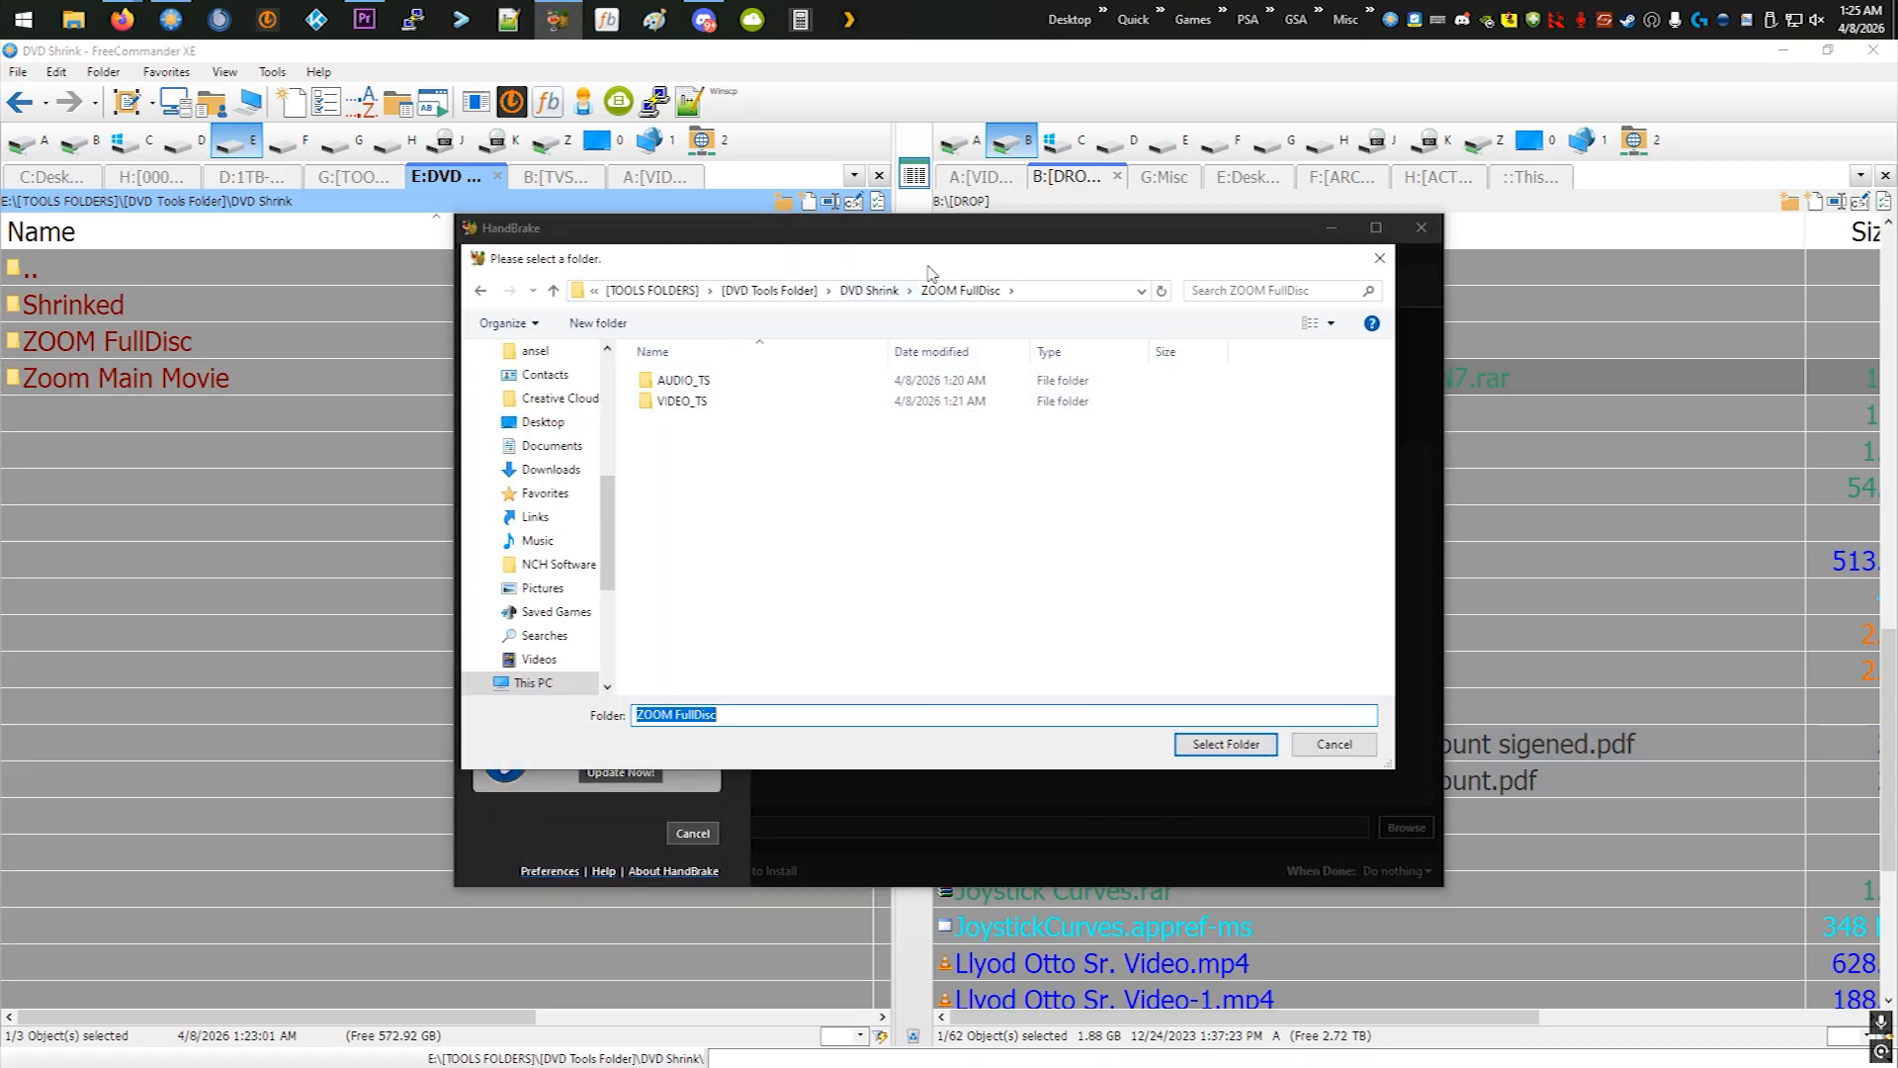
click(878, 297)
double_click(702, 422)
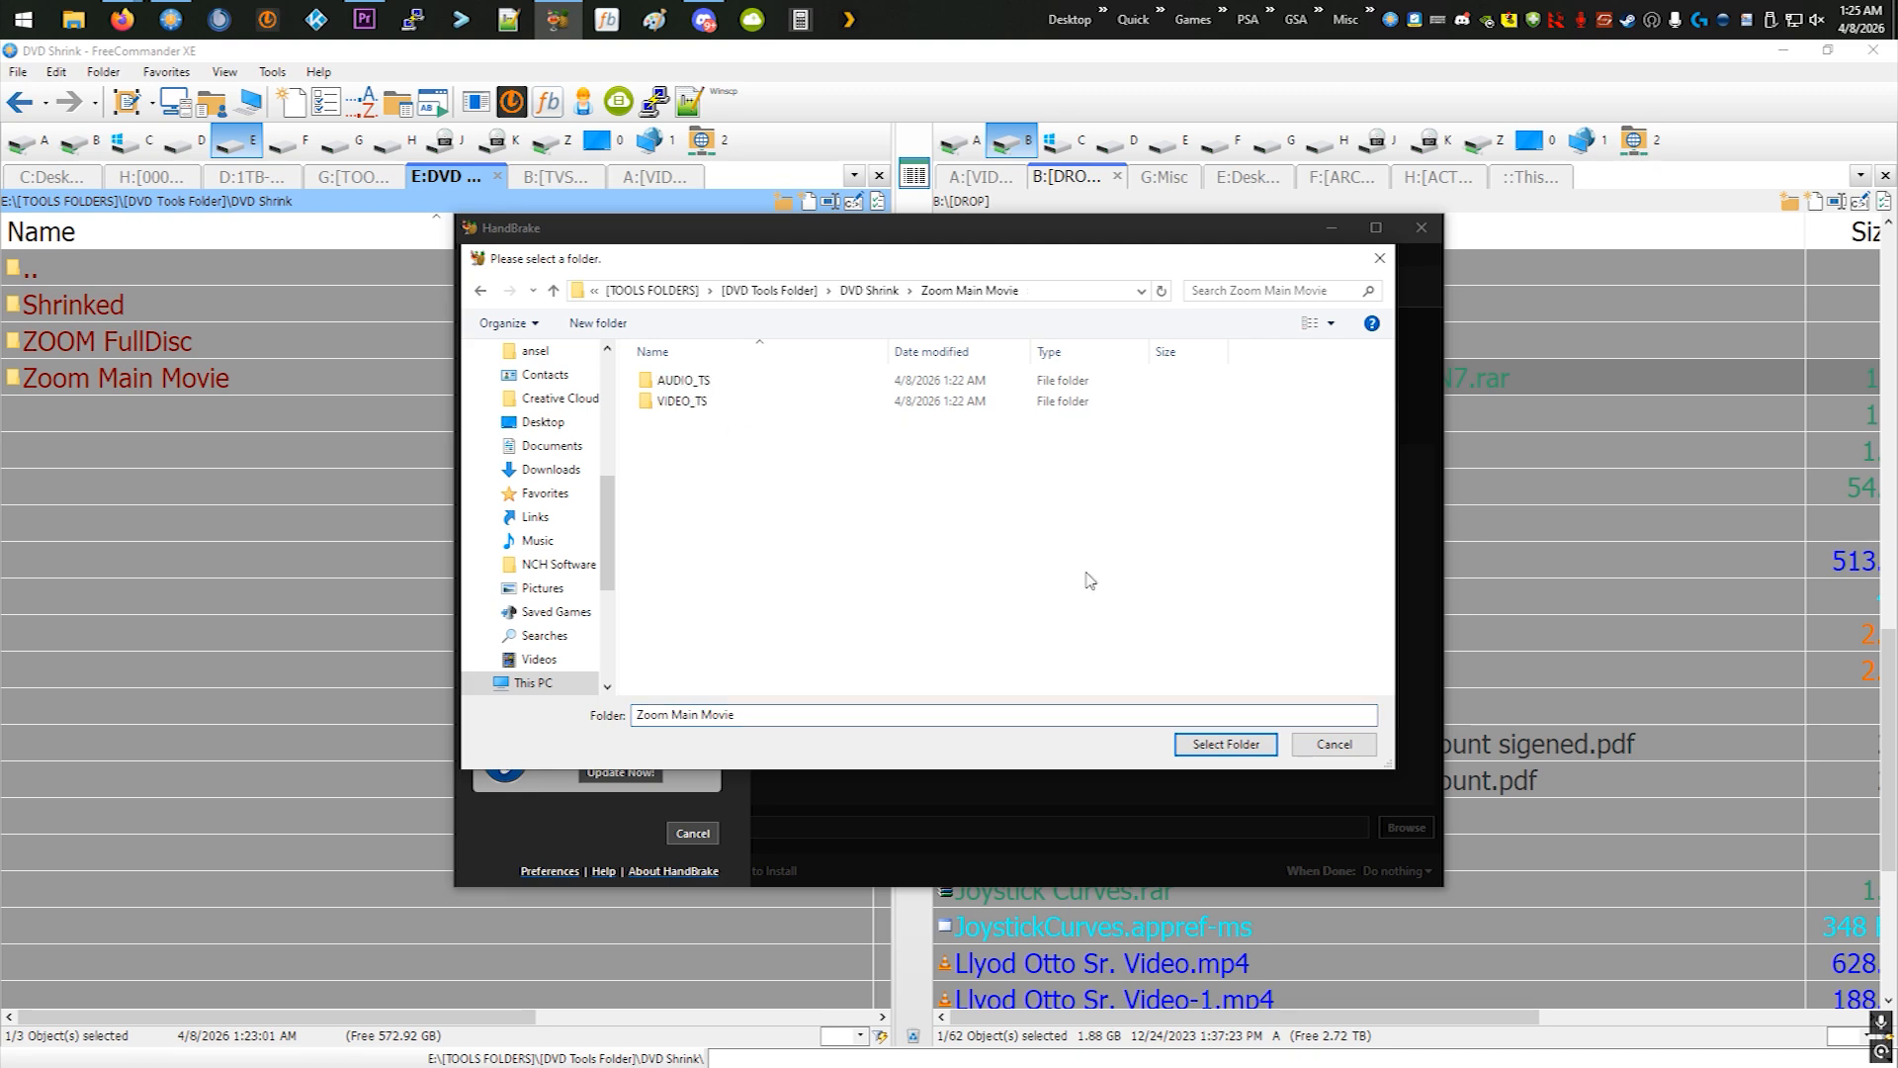
double_click(776, 400)
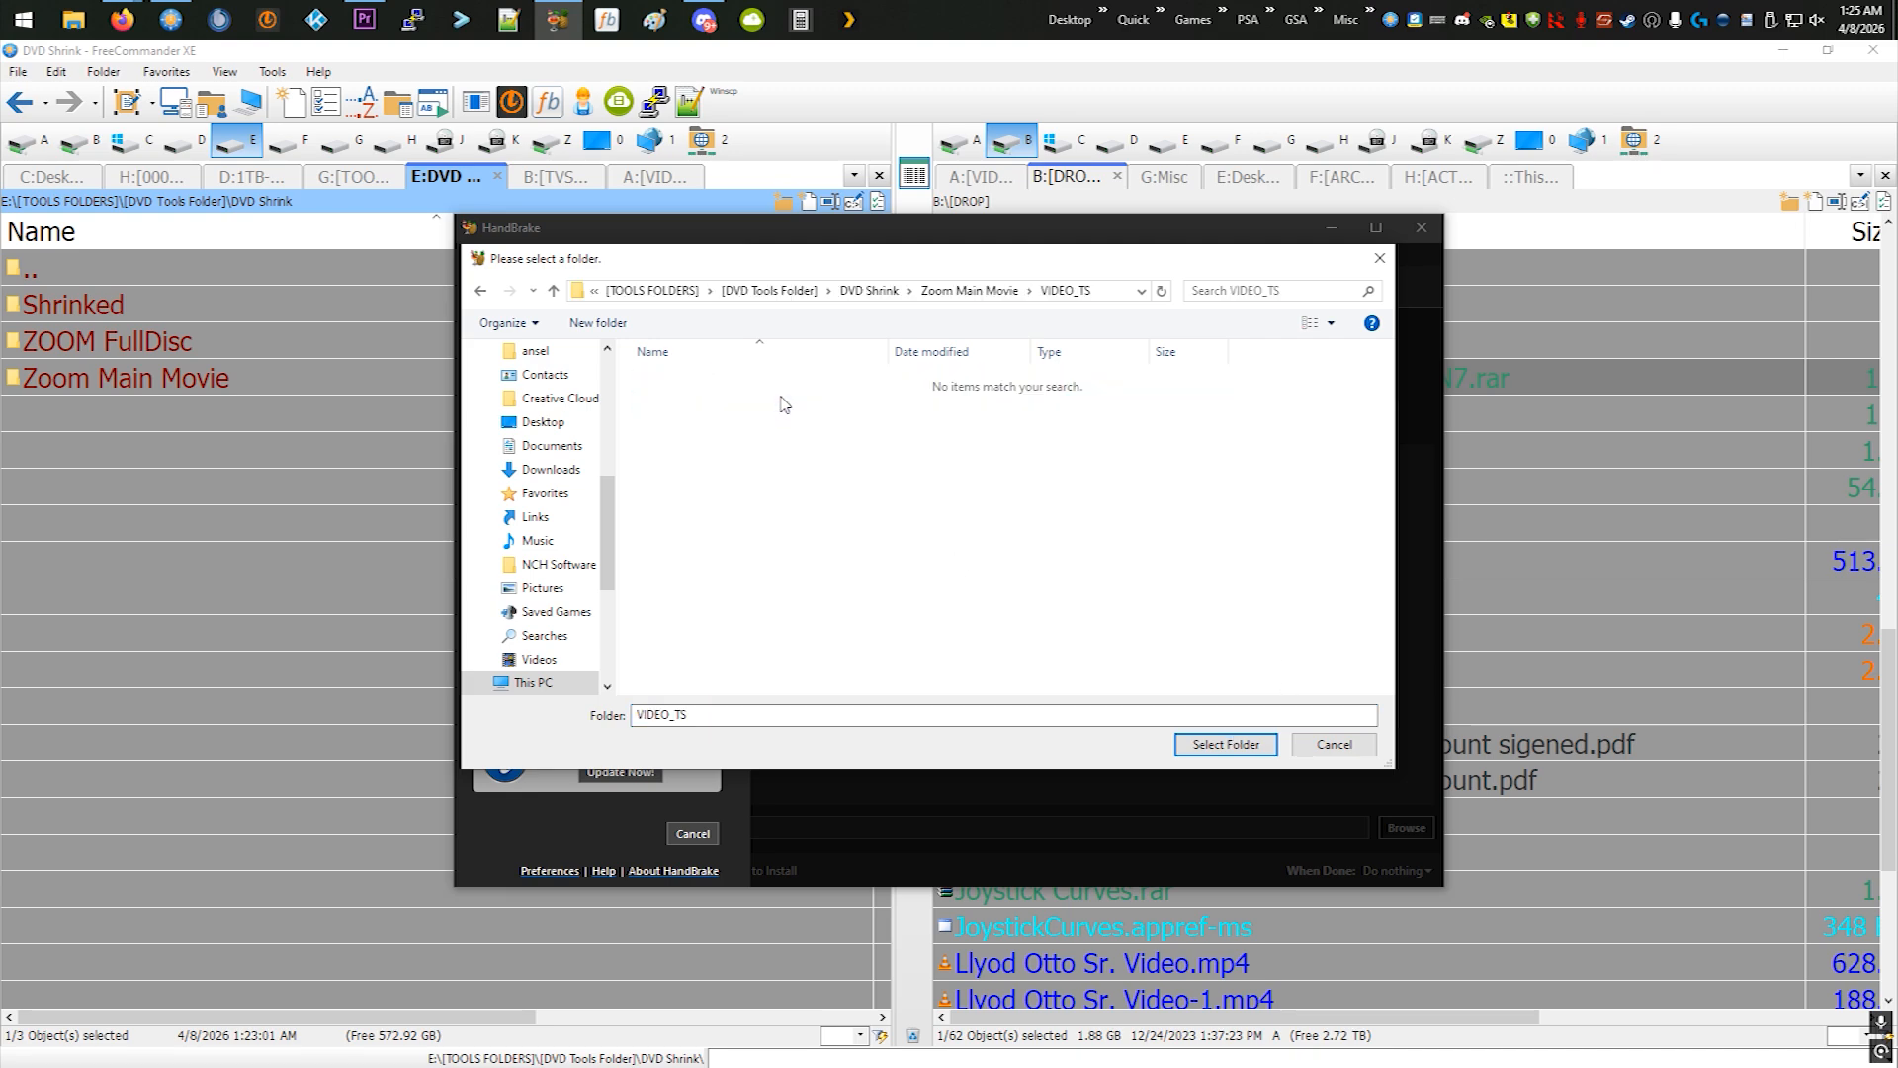
click(1225, 743)
- Check the available titles of the source and choose the 480p-Standard preset
click(641, 353)
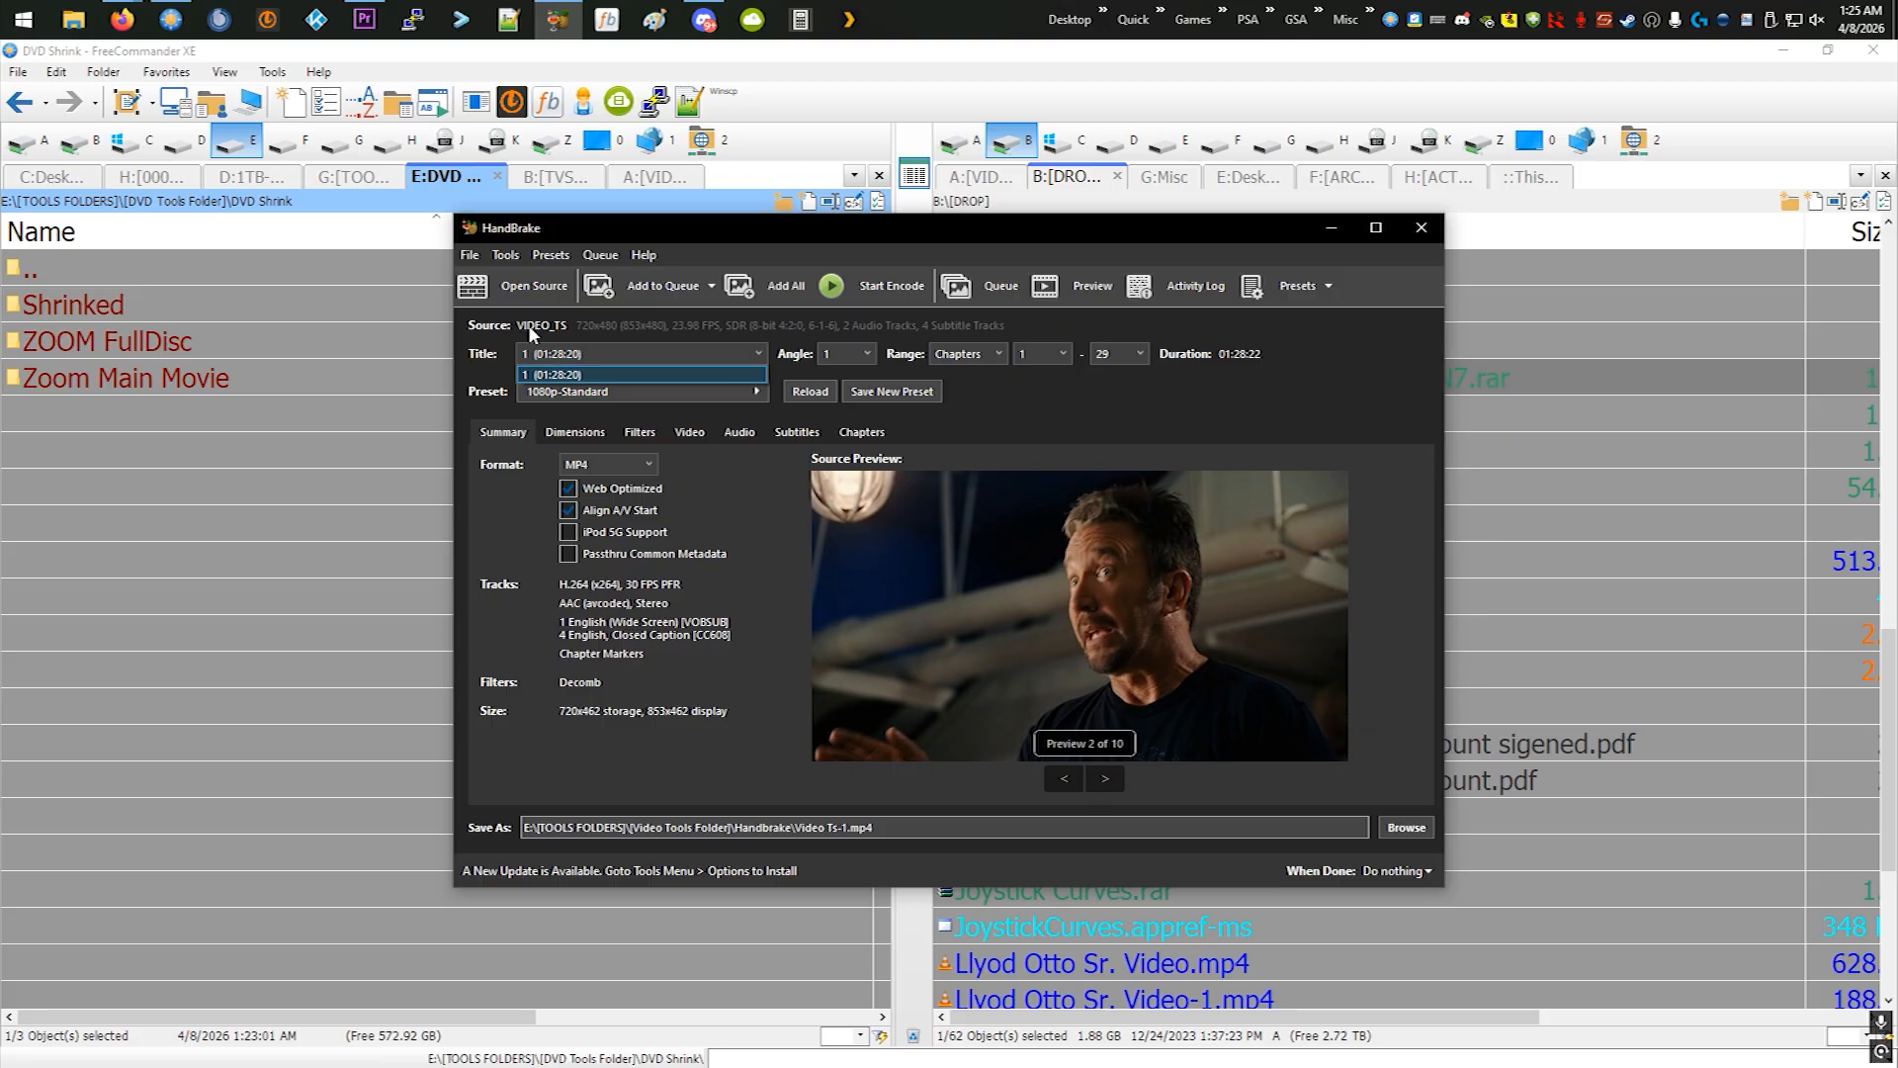
click(706, 547)
click(672, 391)
click(912, 453)
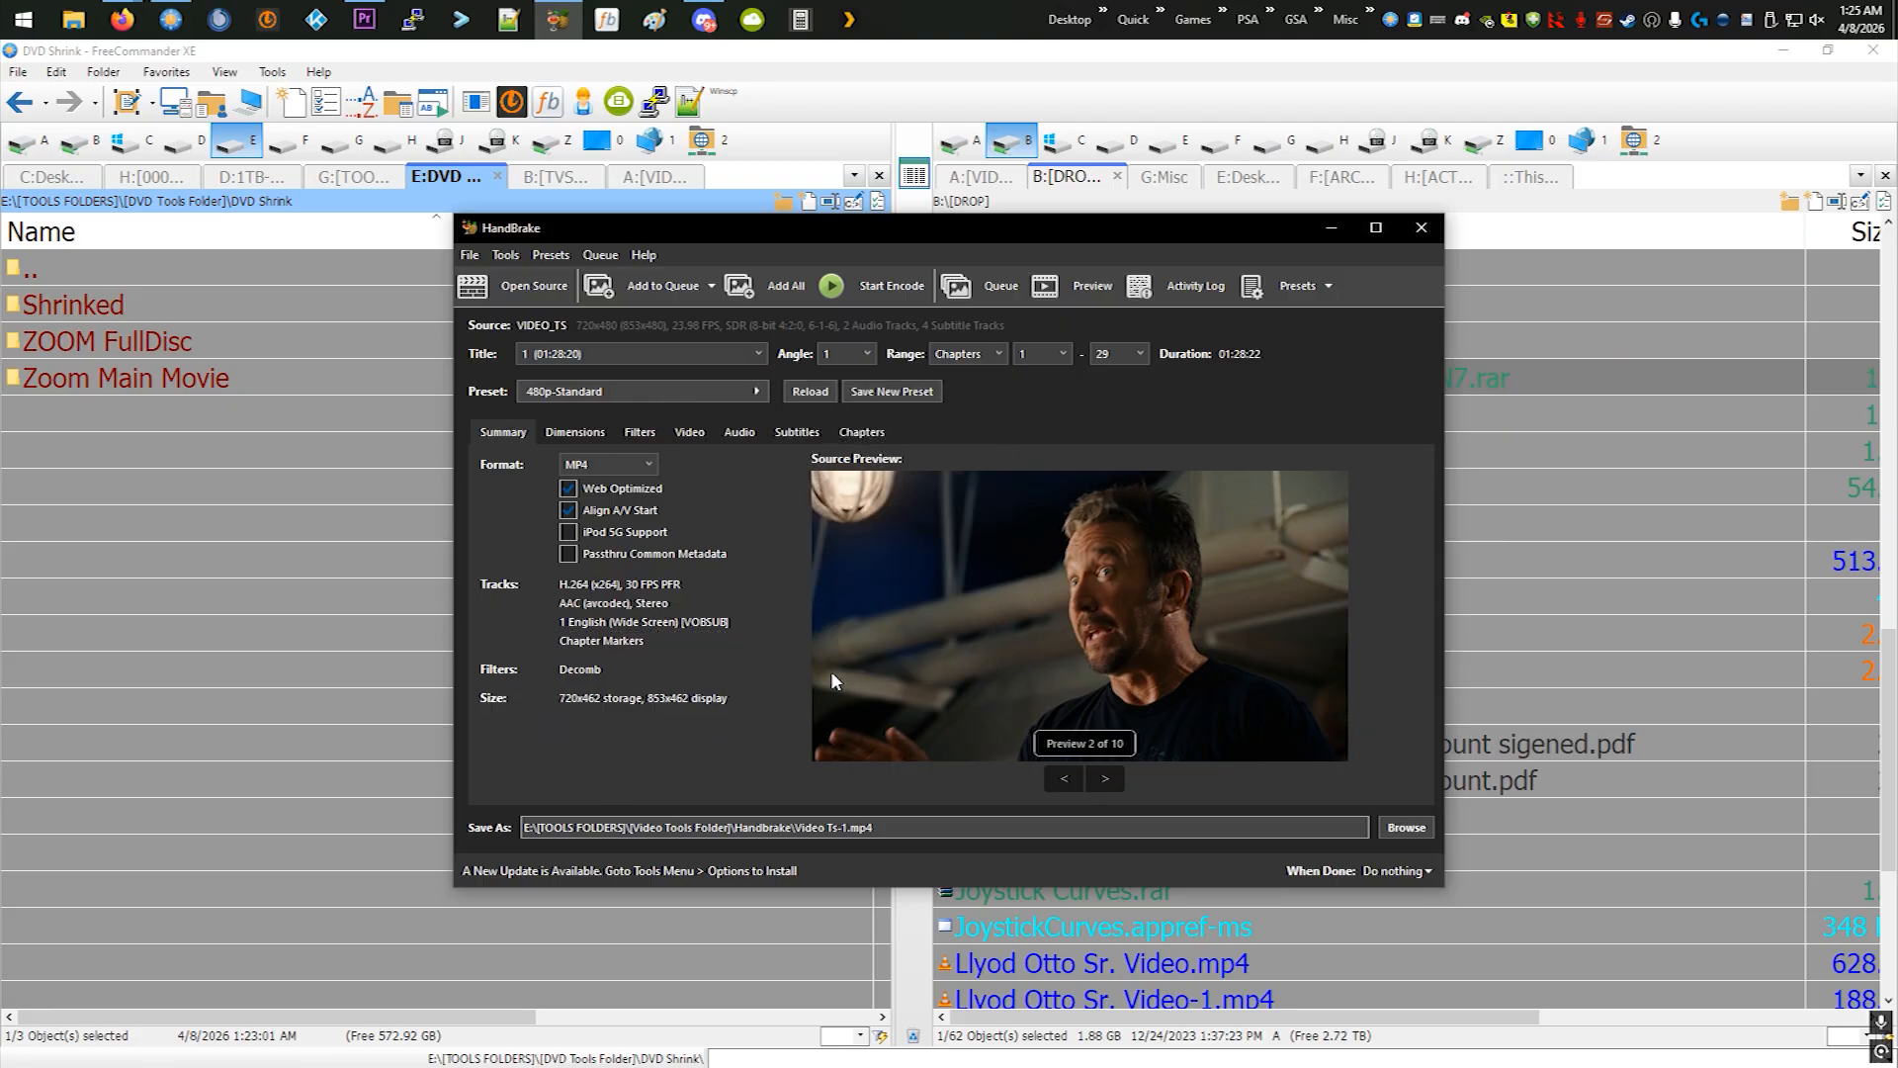
- Examine the encode's filters, video, audio, subtitle and chapter settings, the summary and the title selection
click(603, 432)
click(650, 432)
click(692, 432)
click(732, 433)
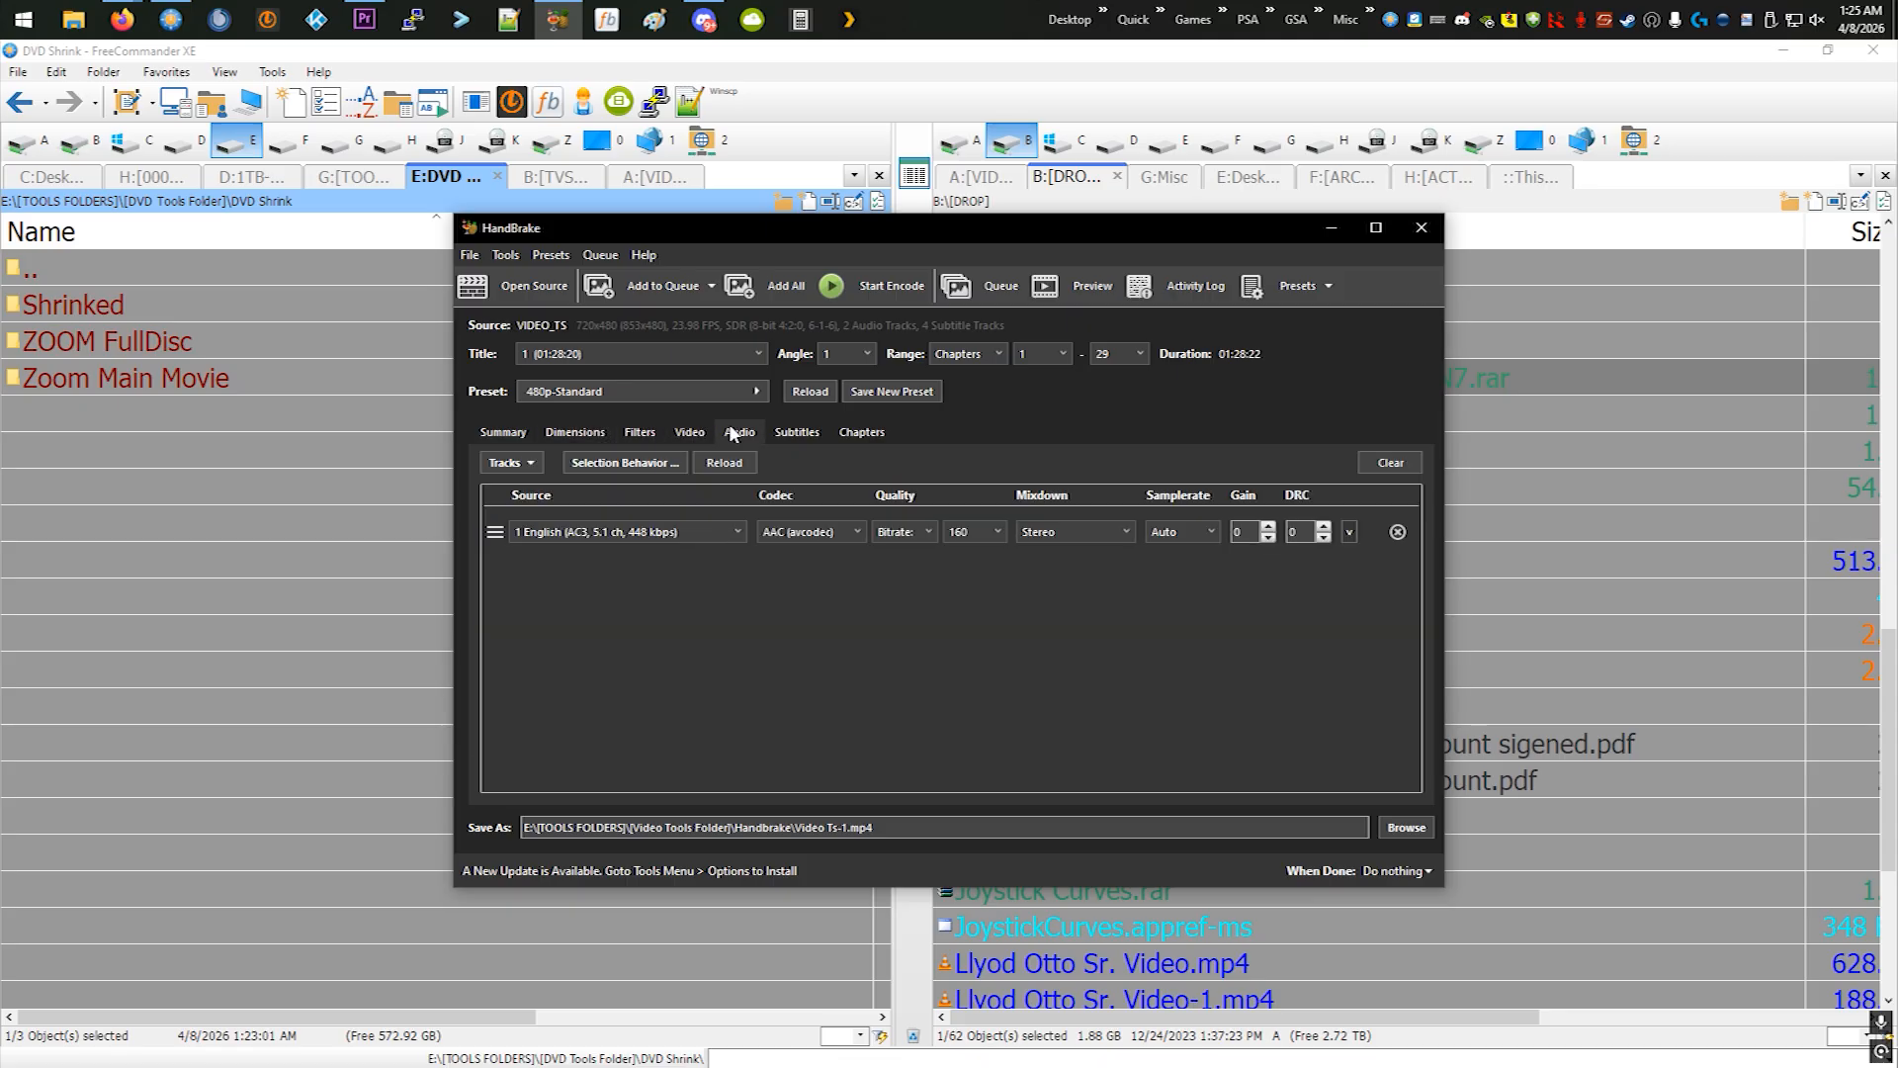
click(793, 433)
click(868, 431)
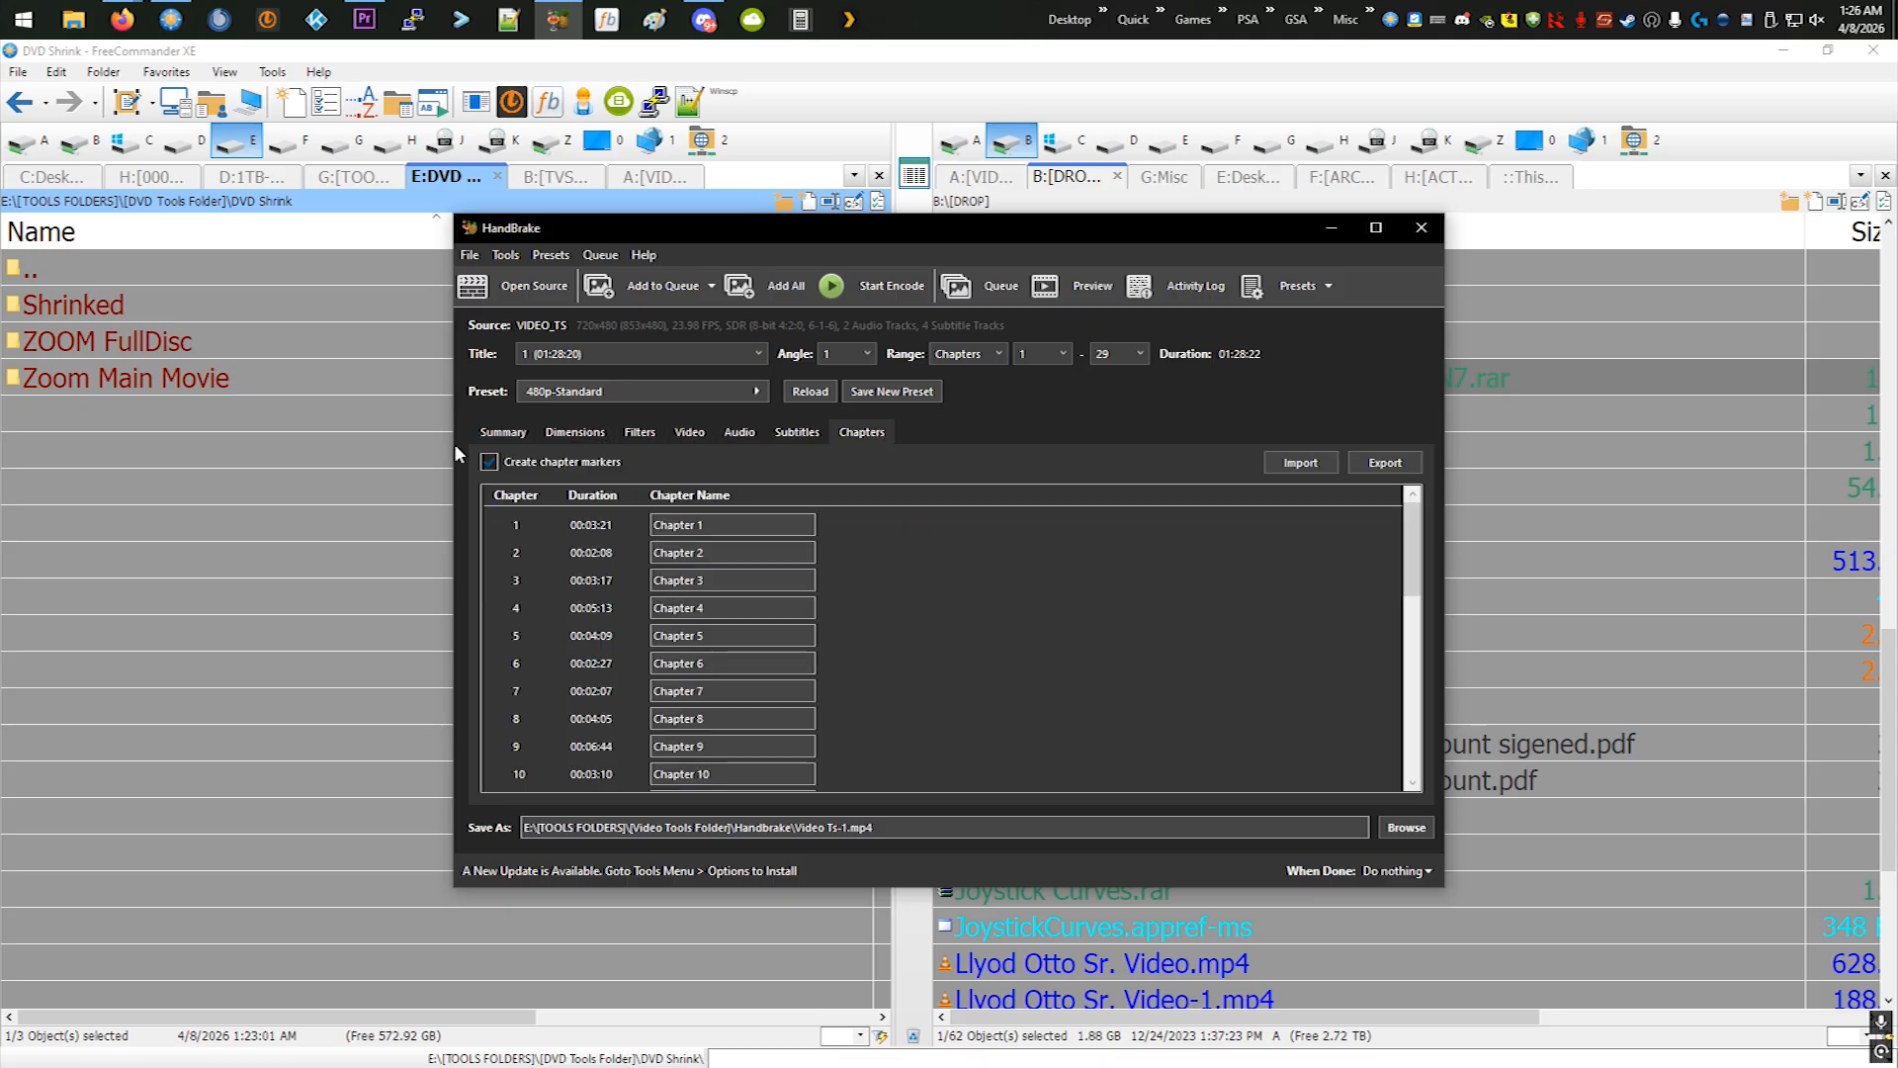
click(504, 433)
click(796, 432)
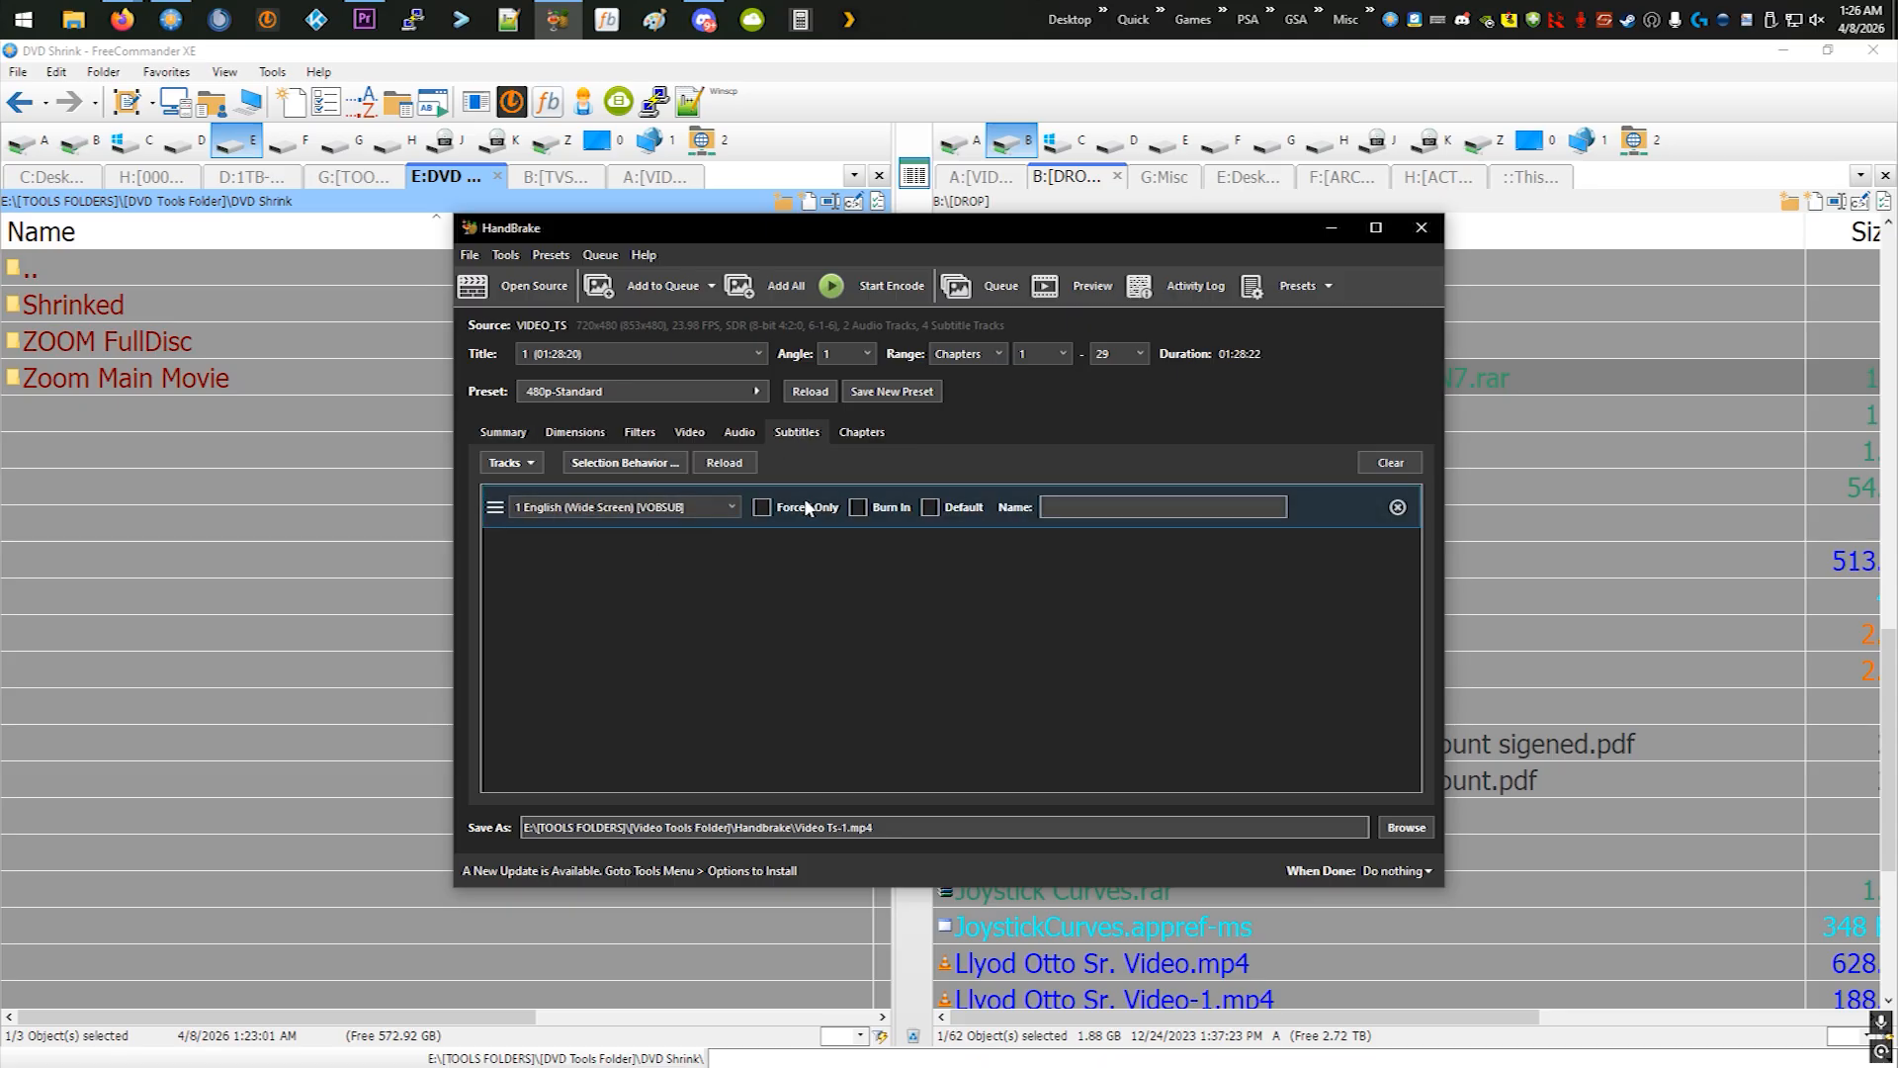
click(734, 433)
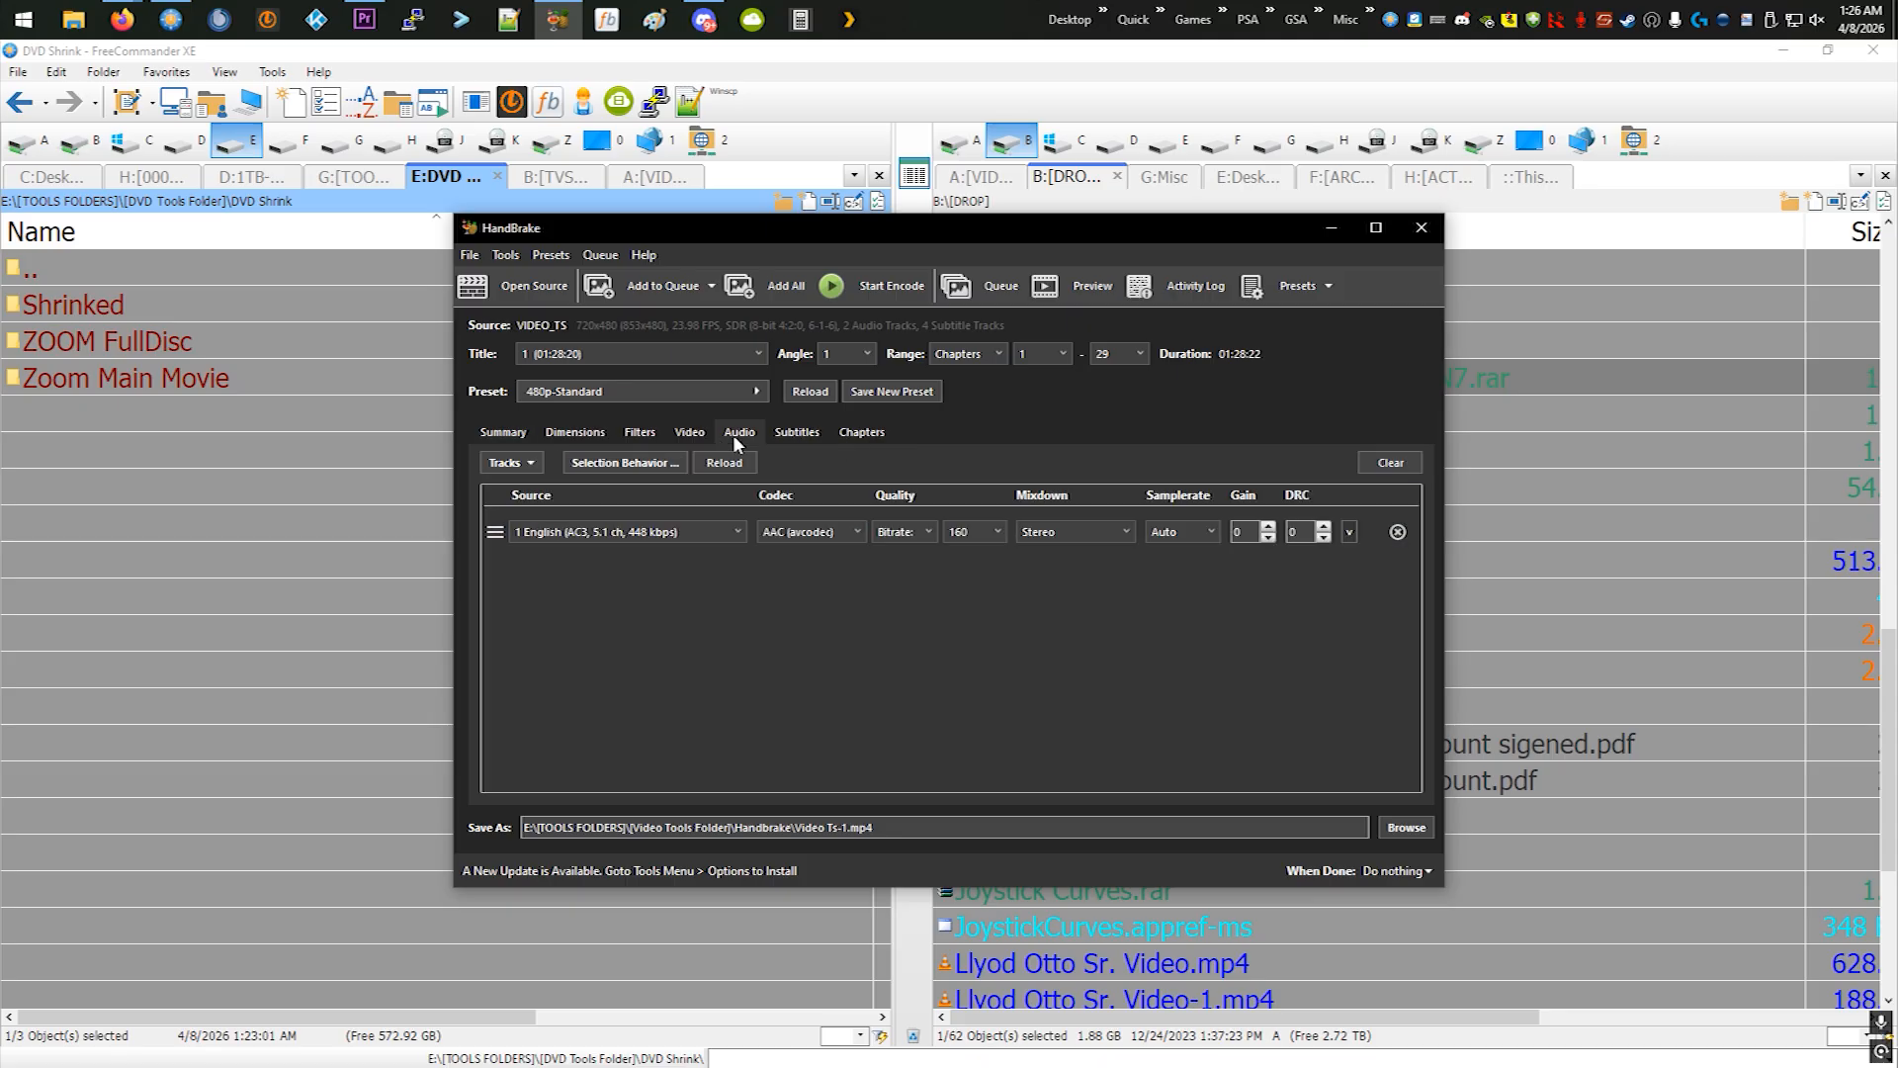
click(502, 433)
click(587, 358)
click(623, 348)
- Replace Video Ts-1 in the output file name with ZOOM, keeping the .mp4 extension
click(847, 826)
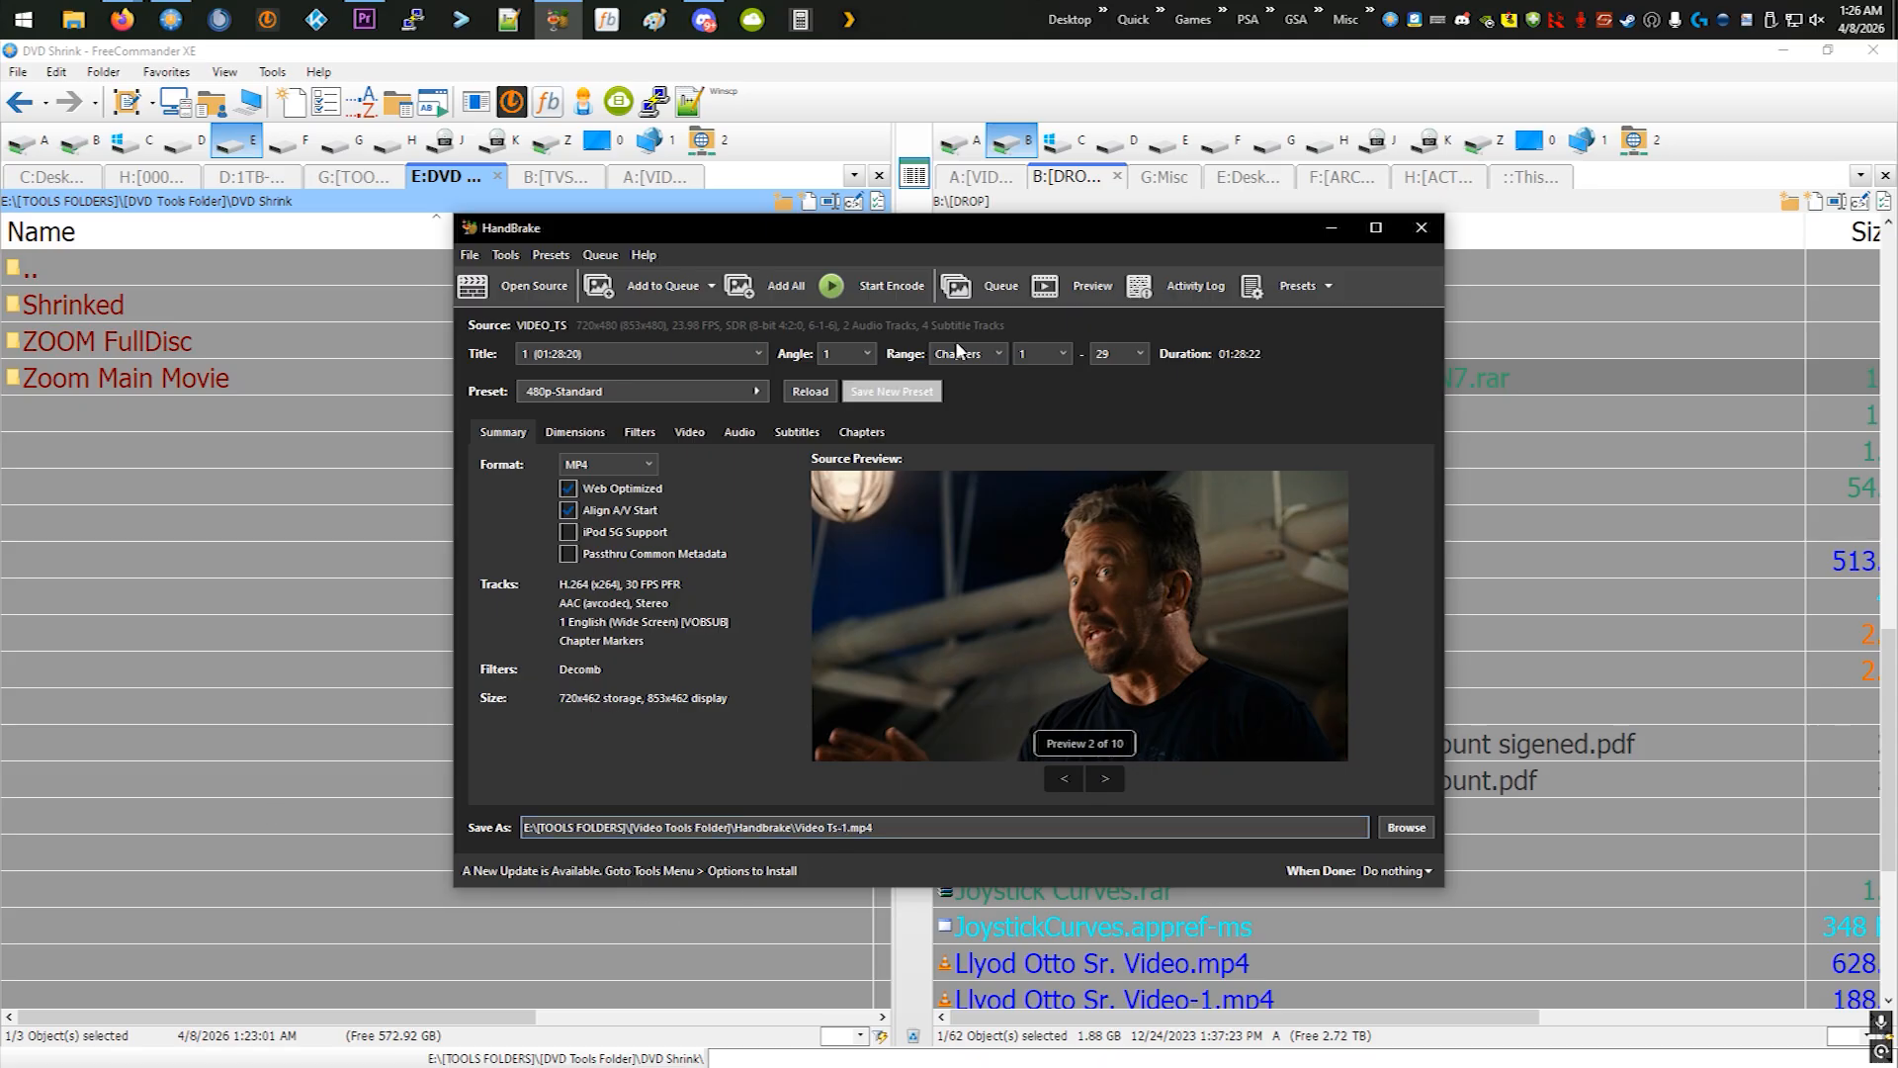
drag(846, 830, 795, 833)
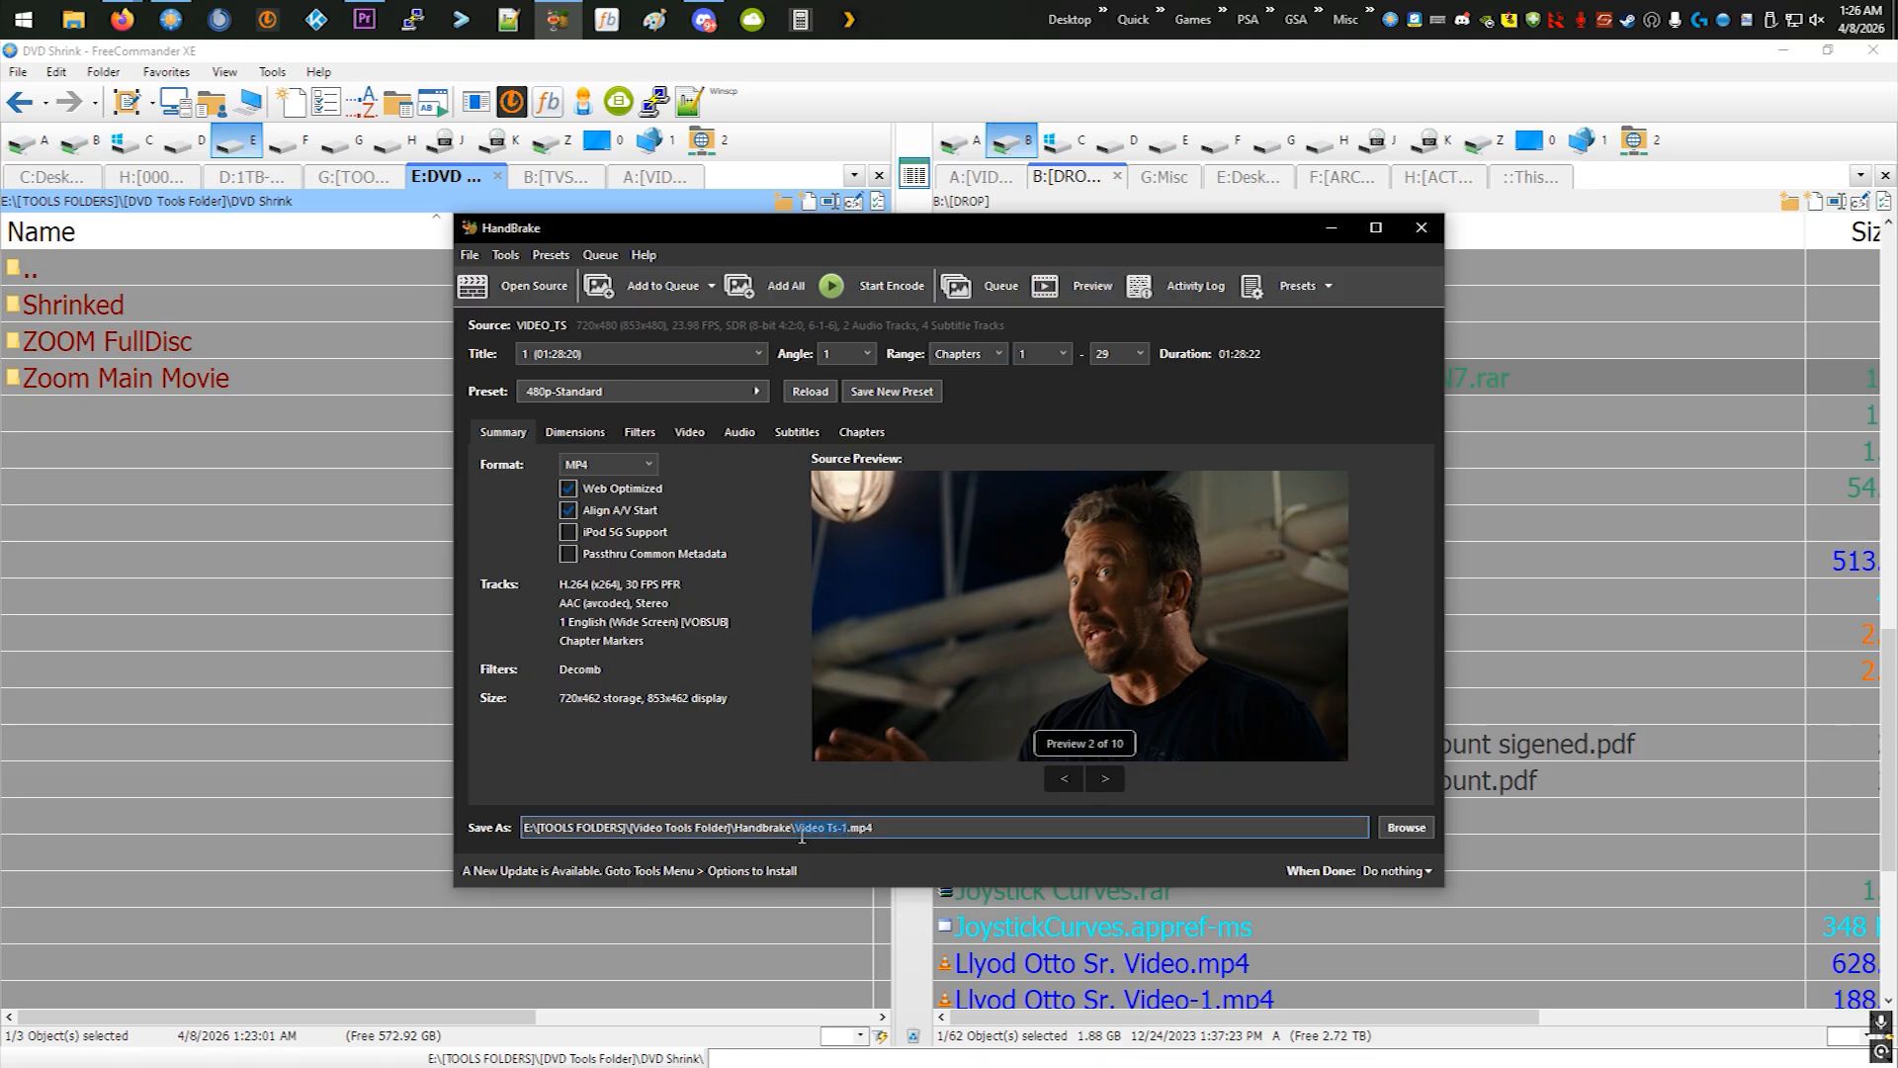
text(ZOOM)
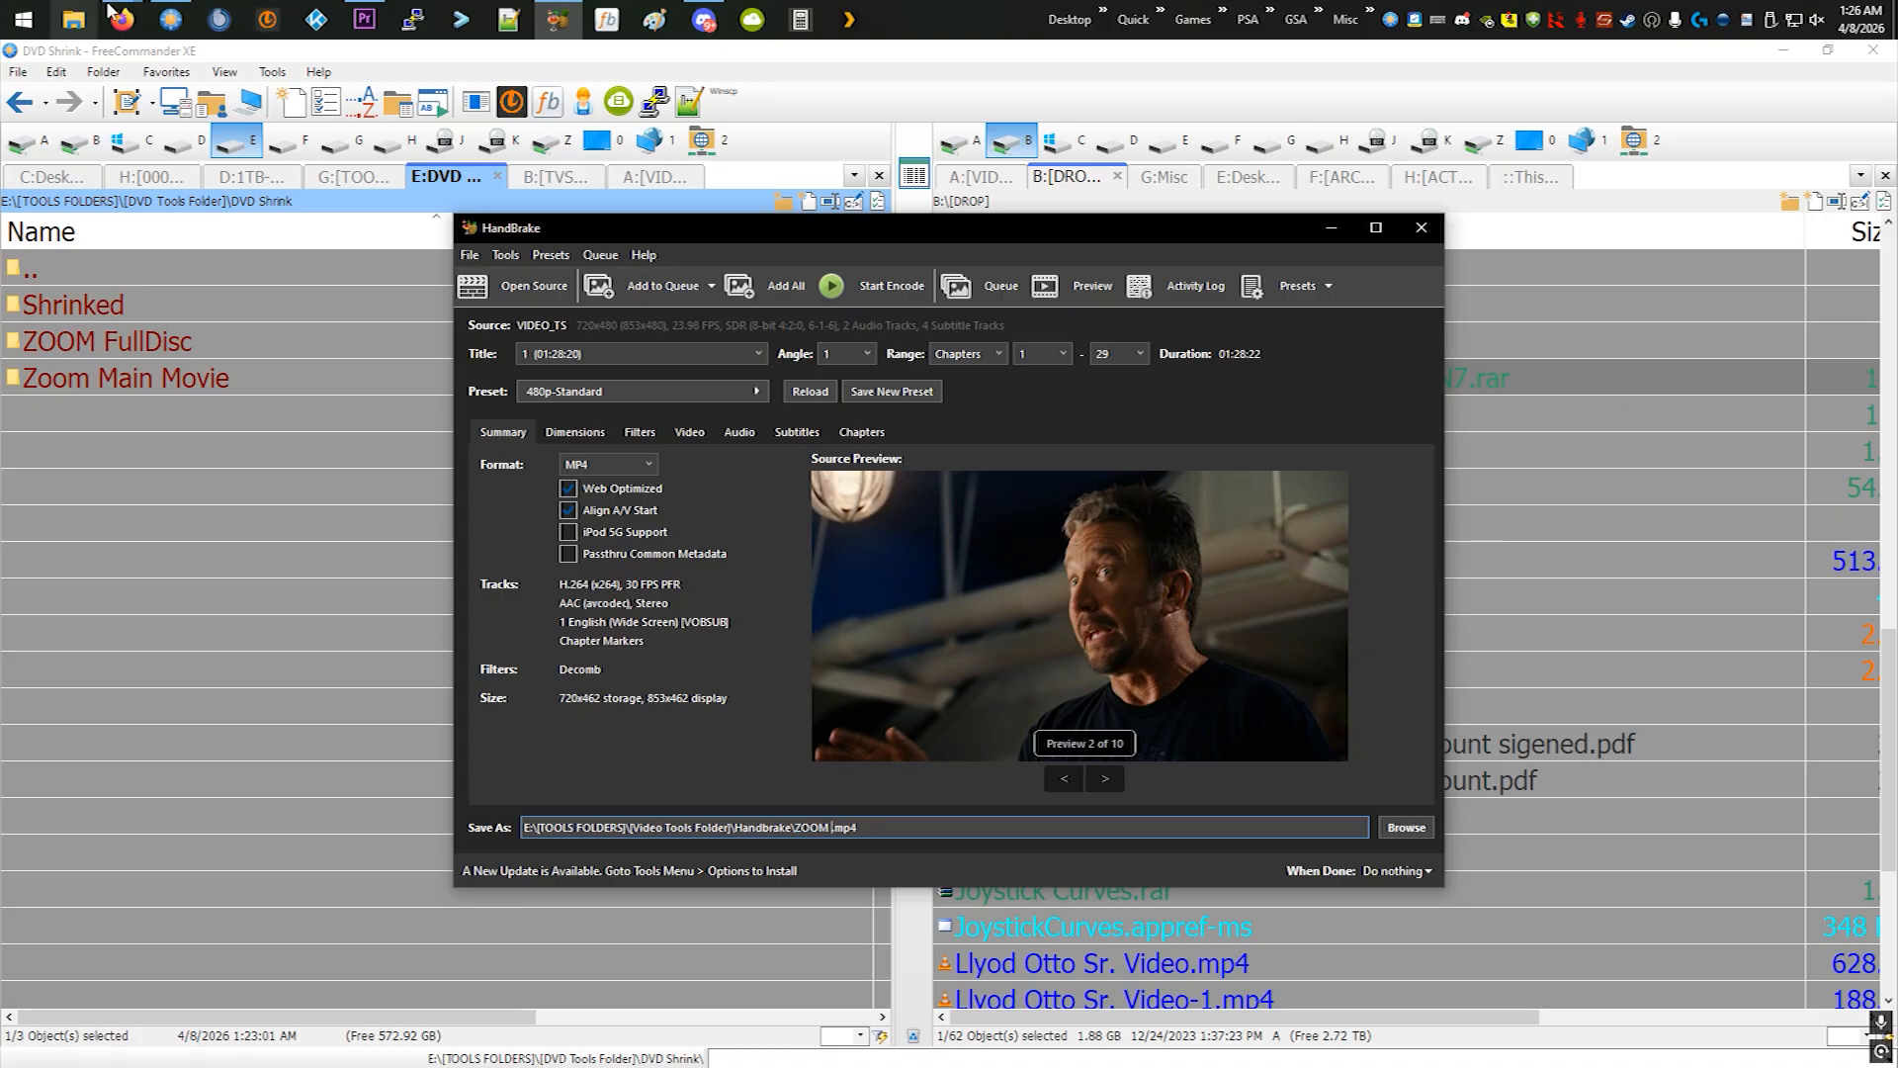
- Switch to Firefox, search IMDb for ZOOM, open the Tim Allen film's page to check its release year, and return to HandBrake
click(106, 109)
click(622, 205)
text(ZOOM)
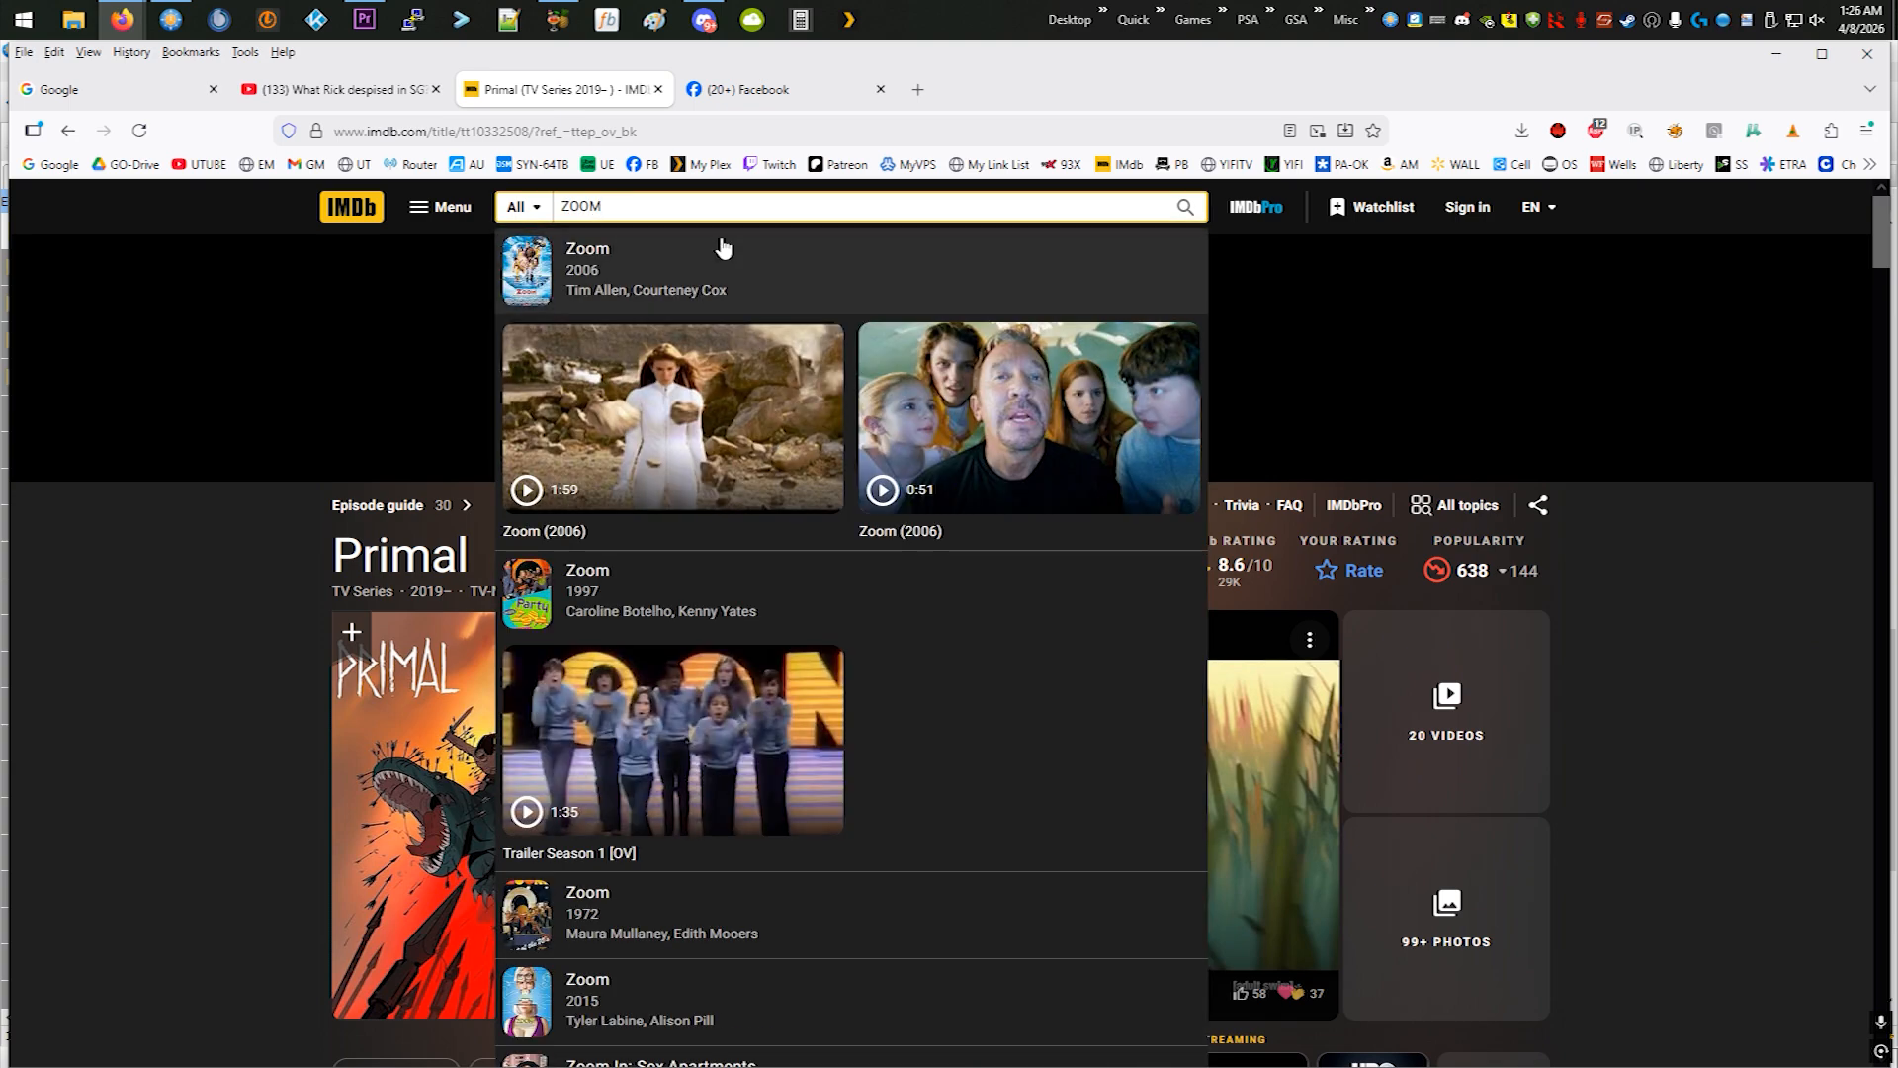
click(581, 287)
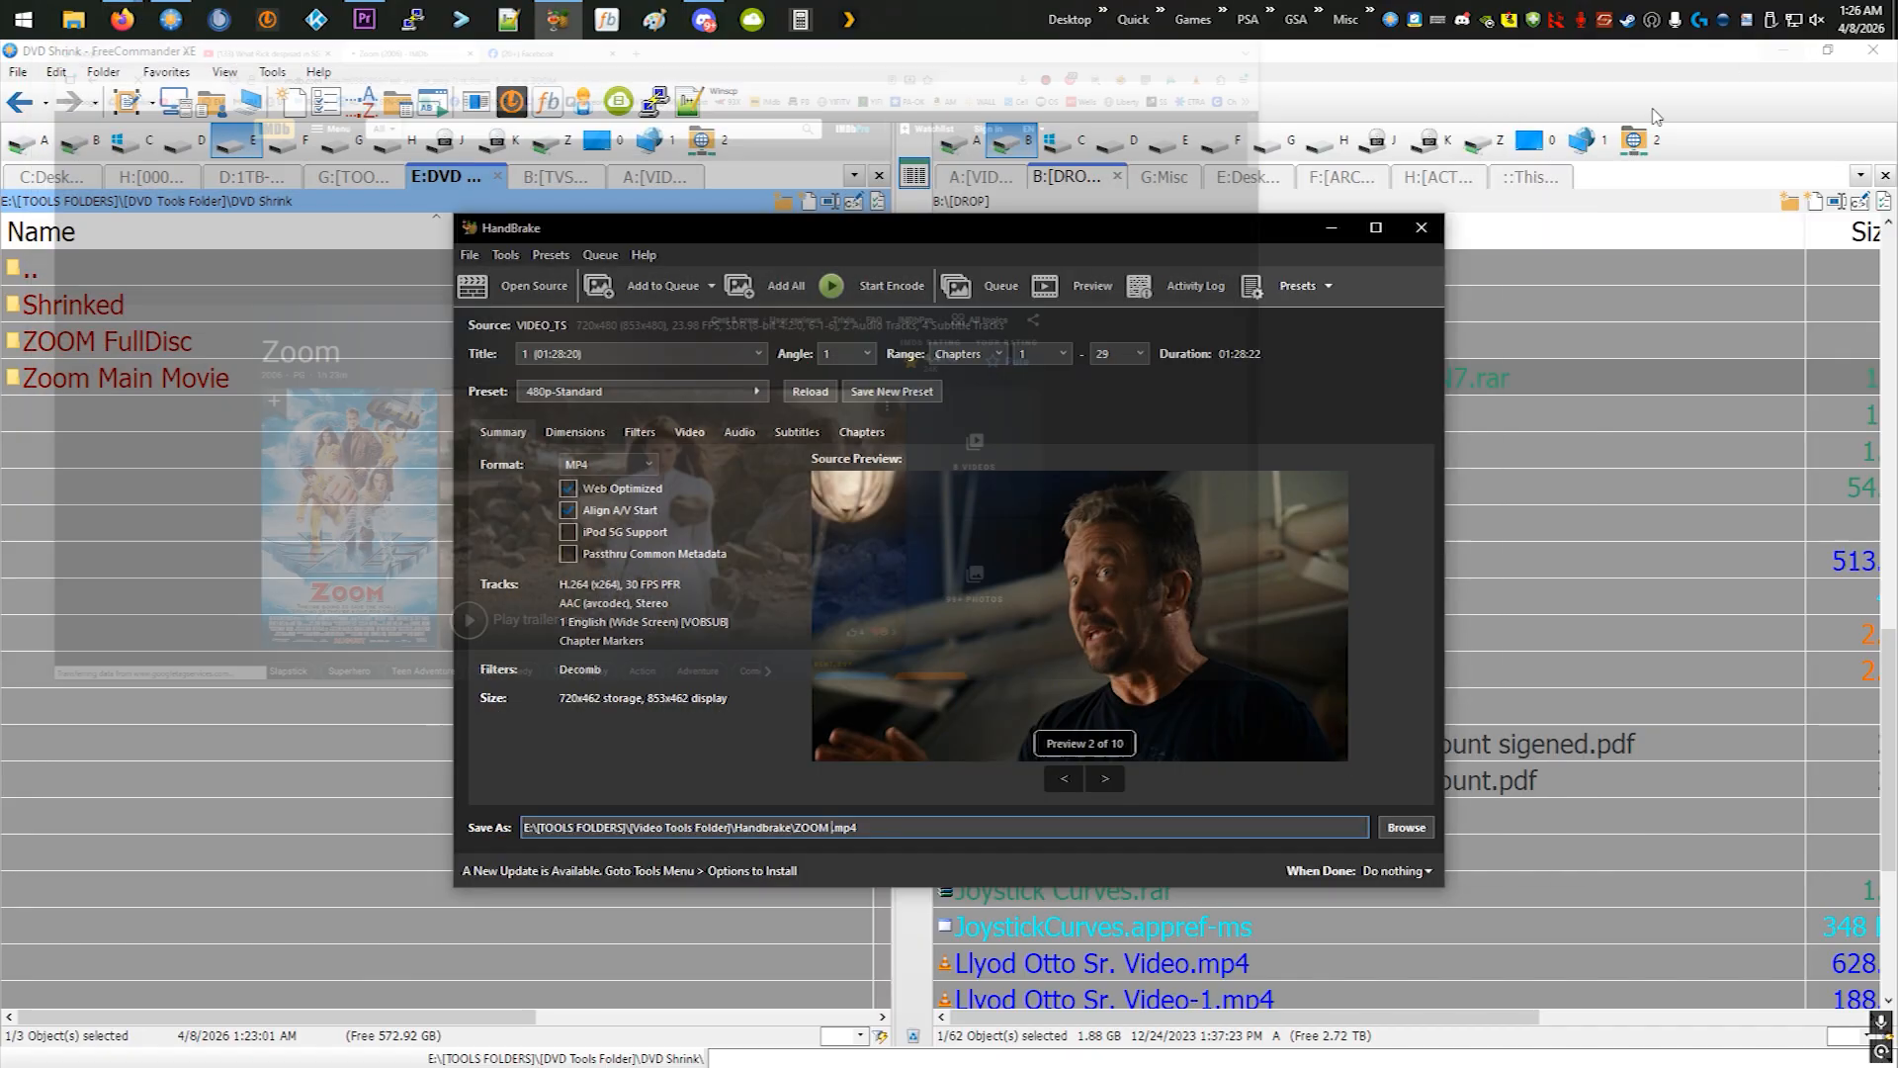
click(1776, 54)
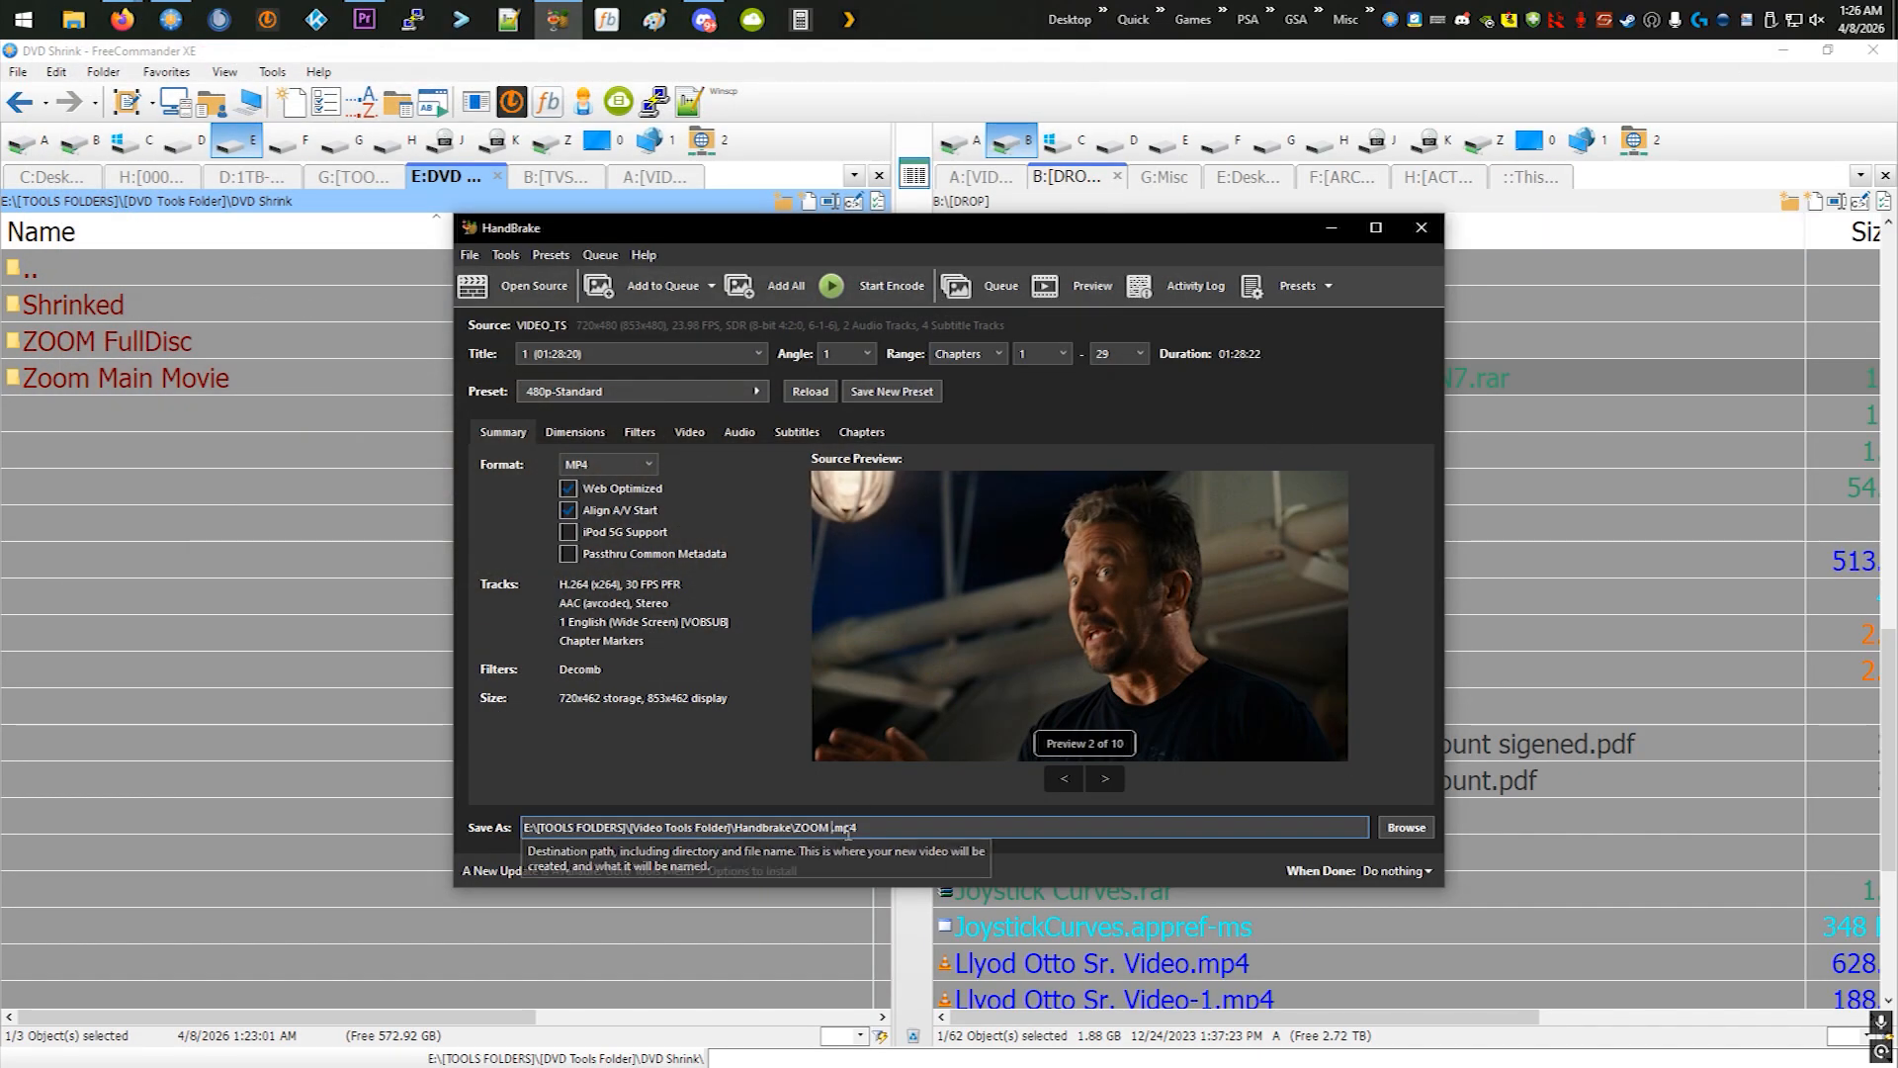
- Add the release year to the output file name so it reads ZOOM (2006).mp4
click(831, 828)
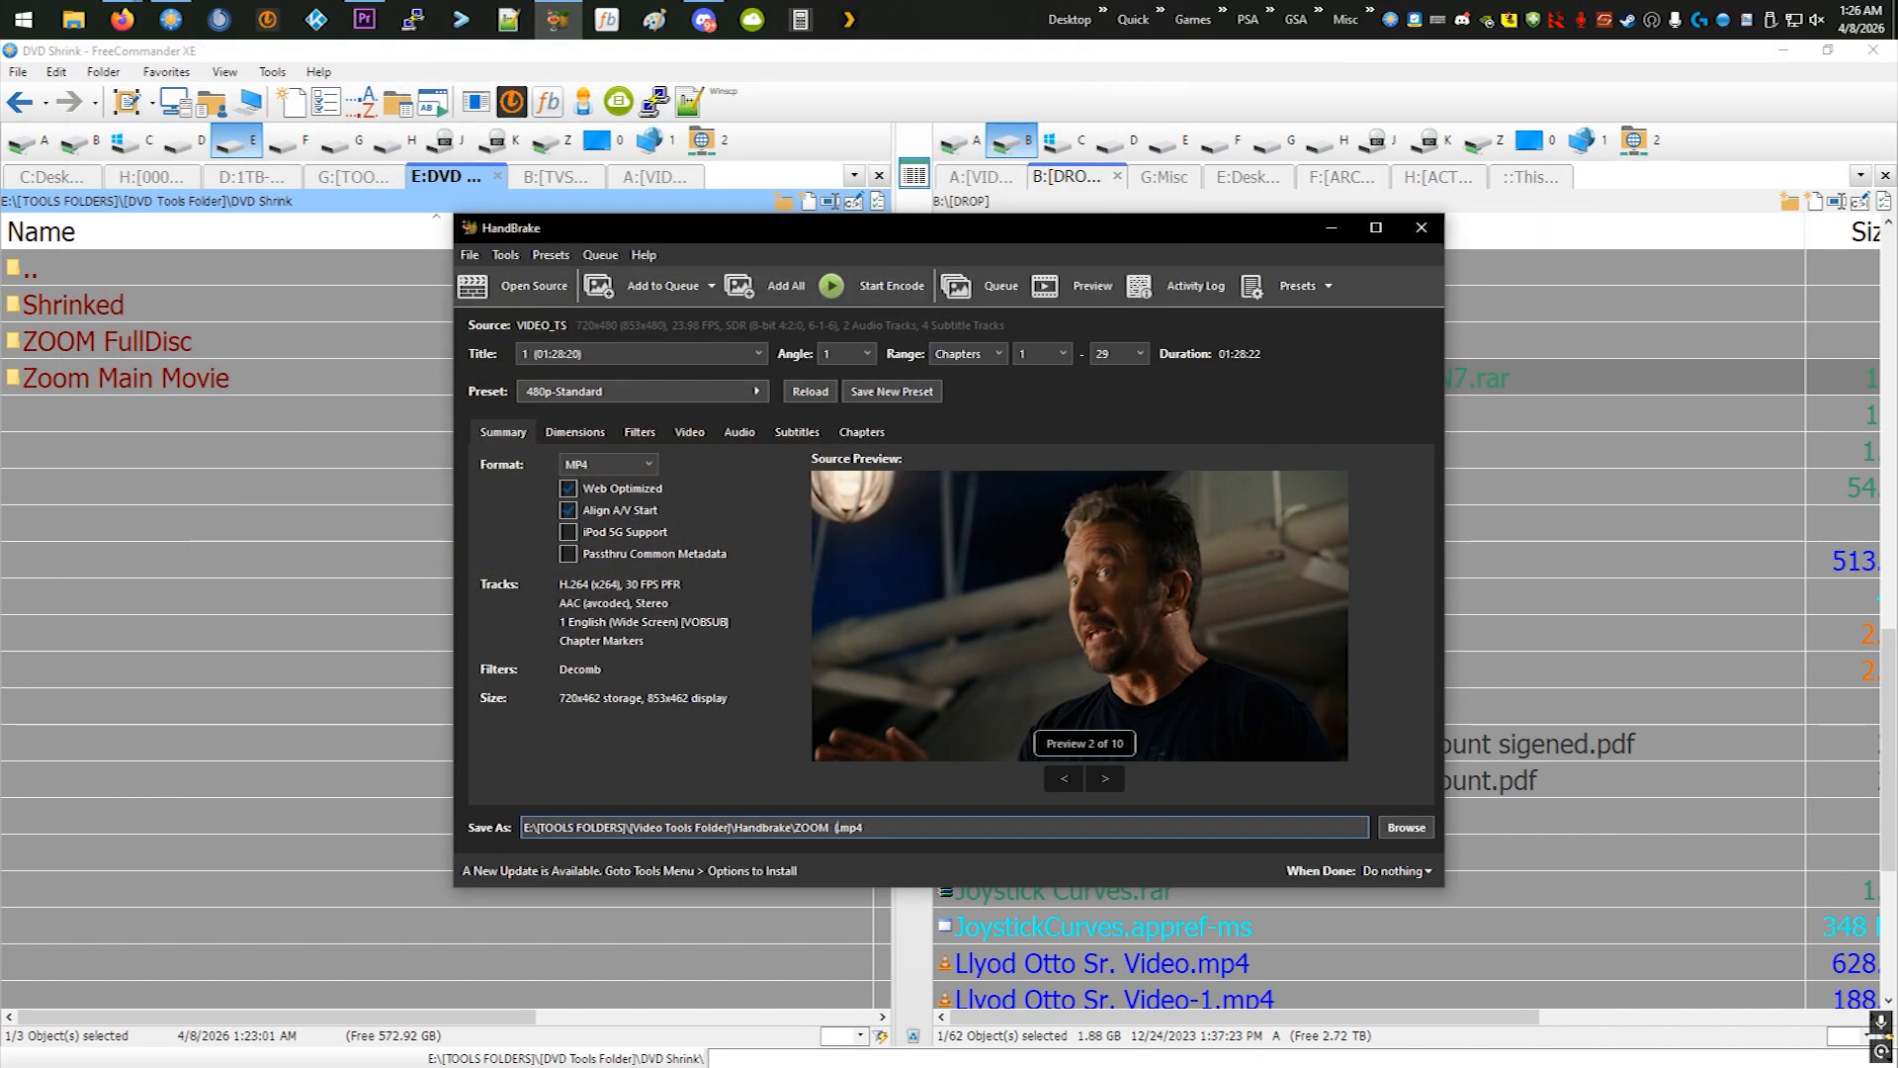
text((2006))
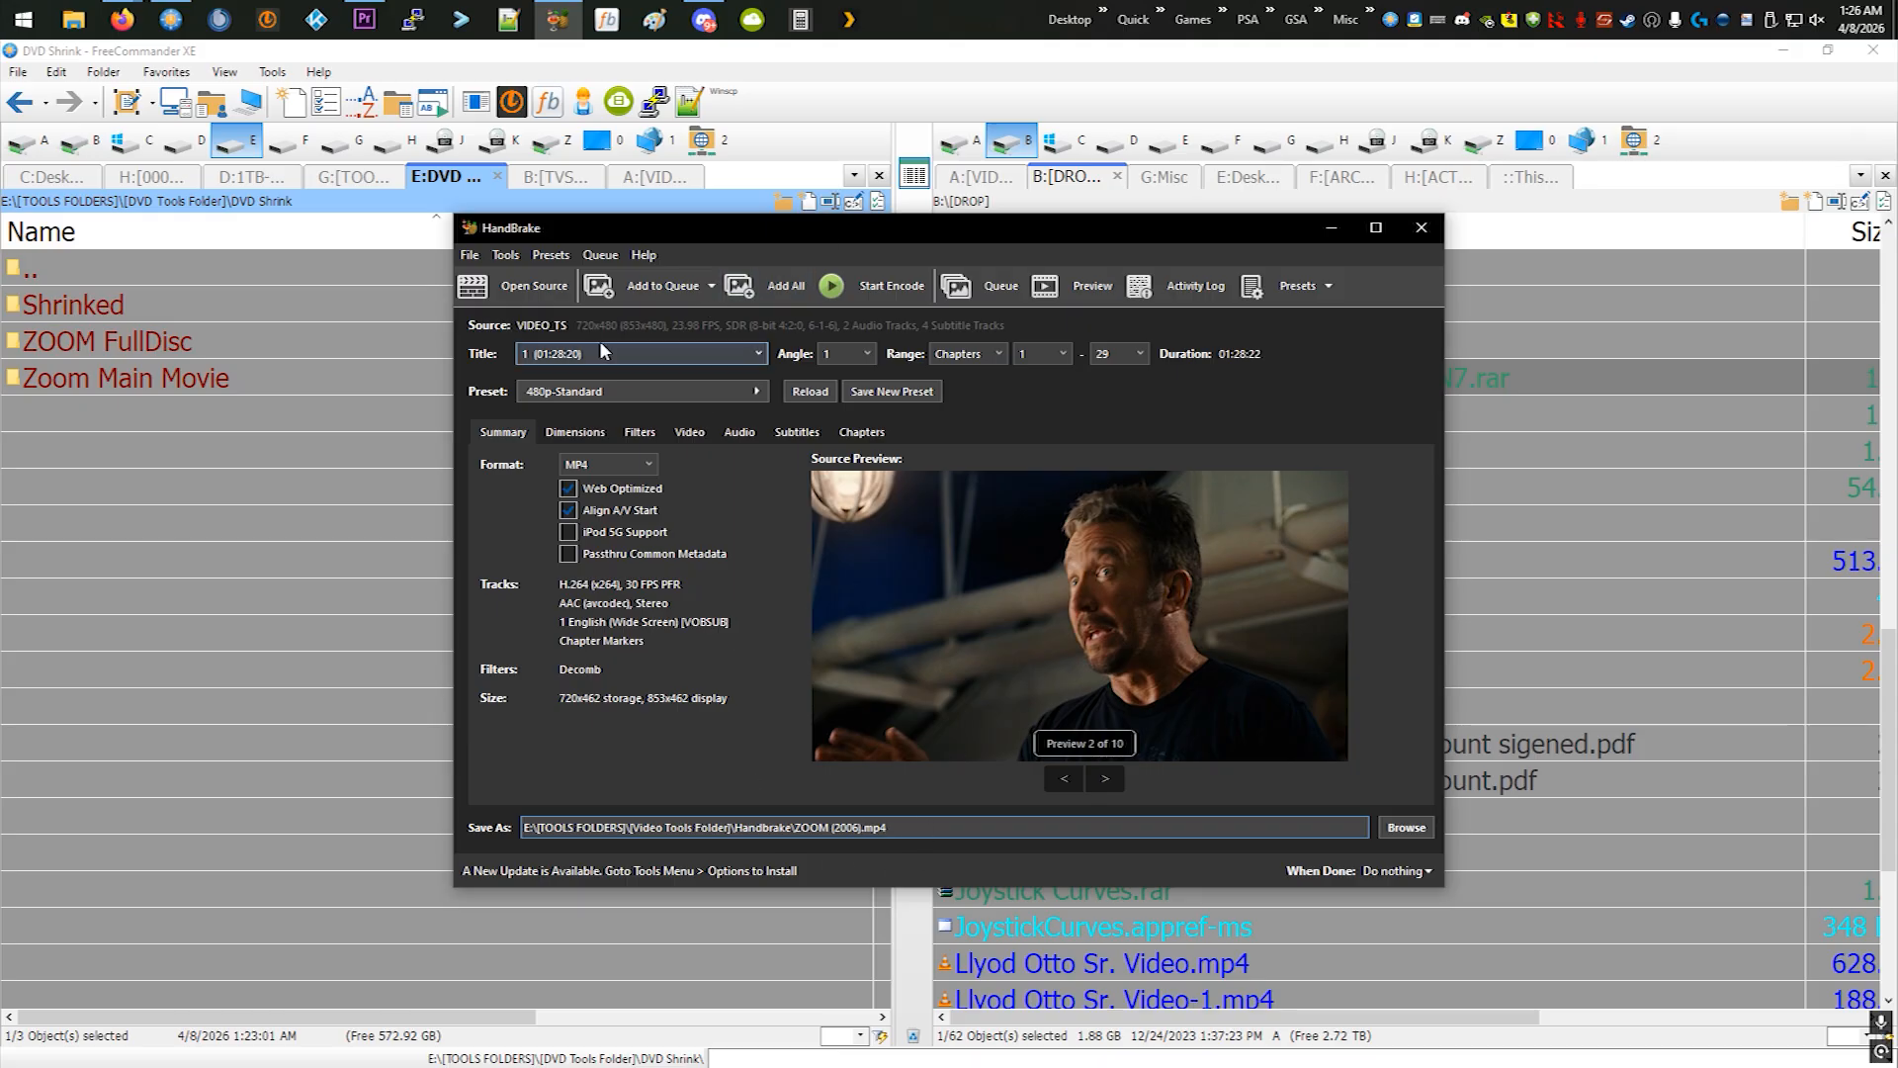
- Add the ZOOM (2006).mp4 encode to the queue, check its entry, and start the queue
click(689, 293)
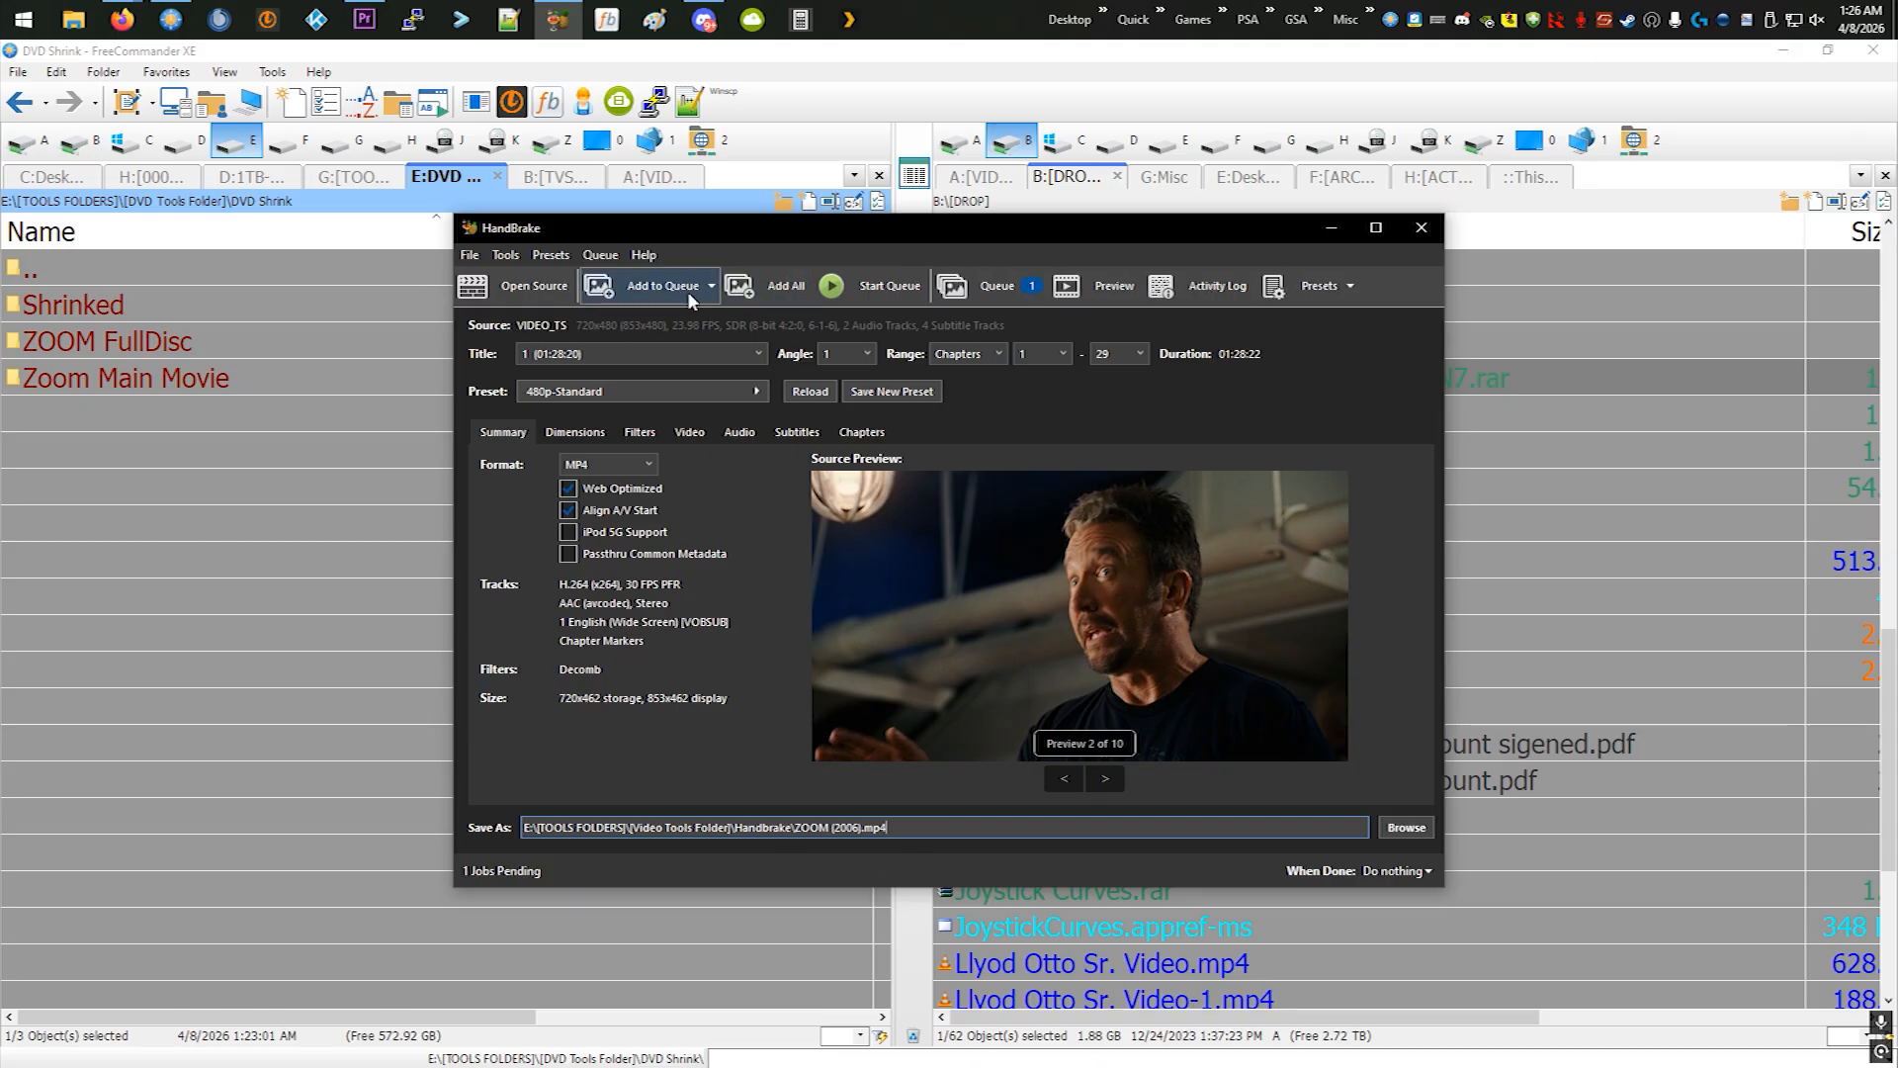
click(1028, 294)
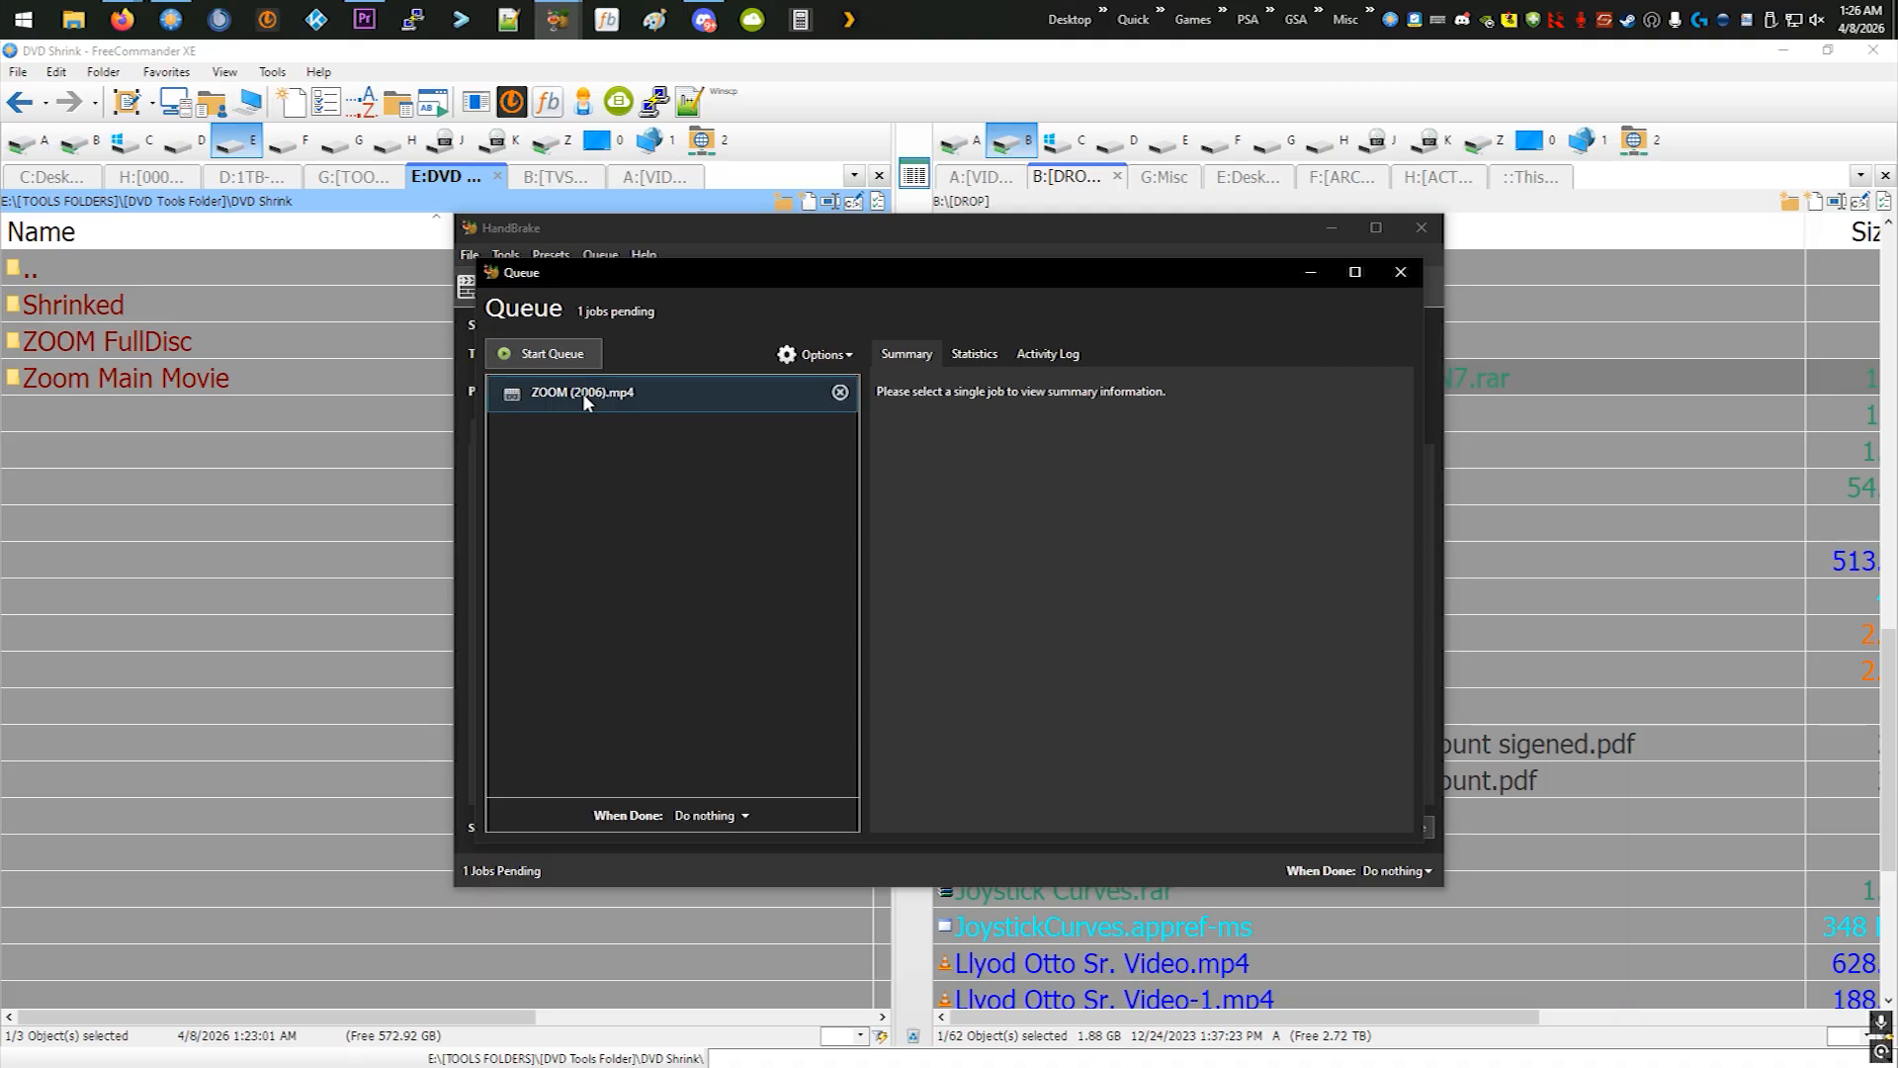
click(1400, 272)
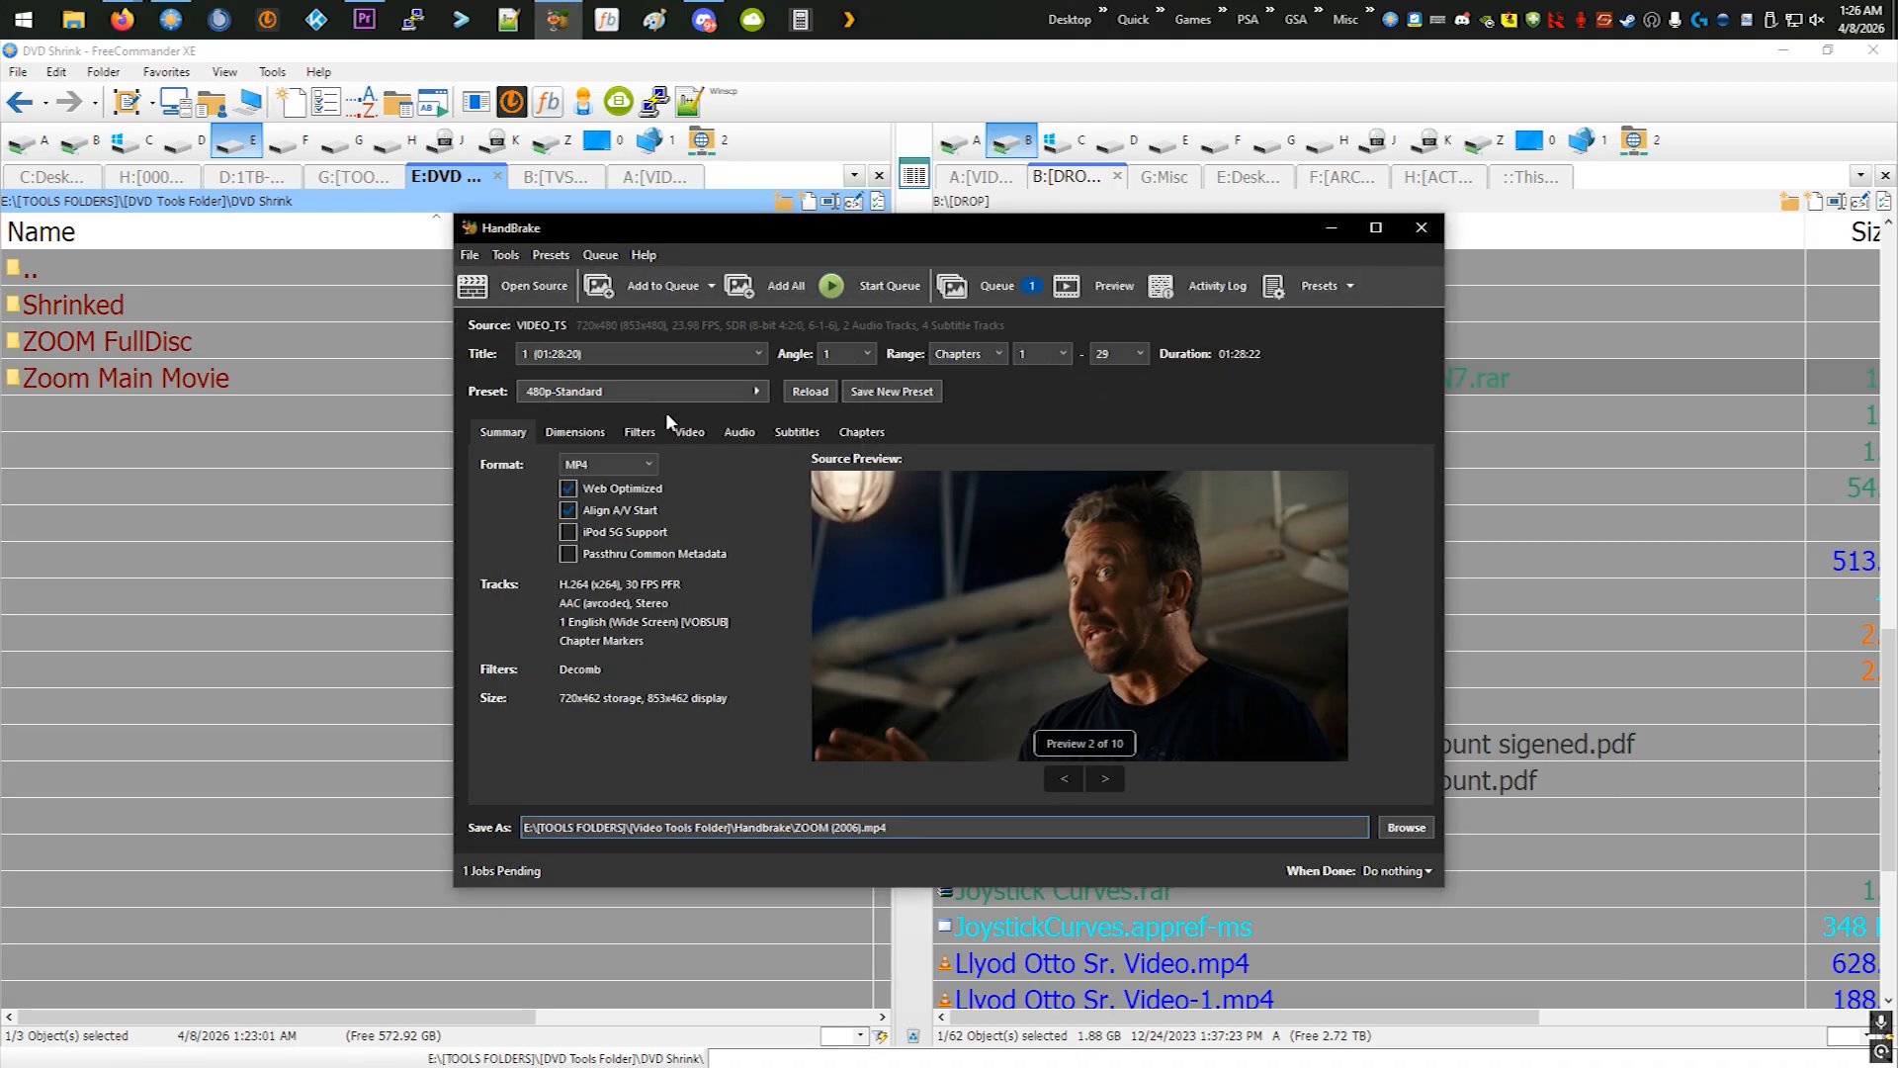
click(967, 297)
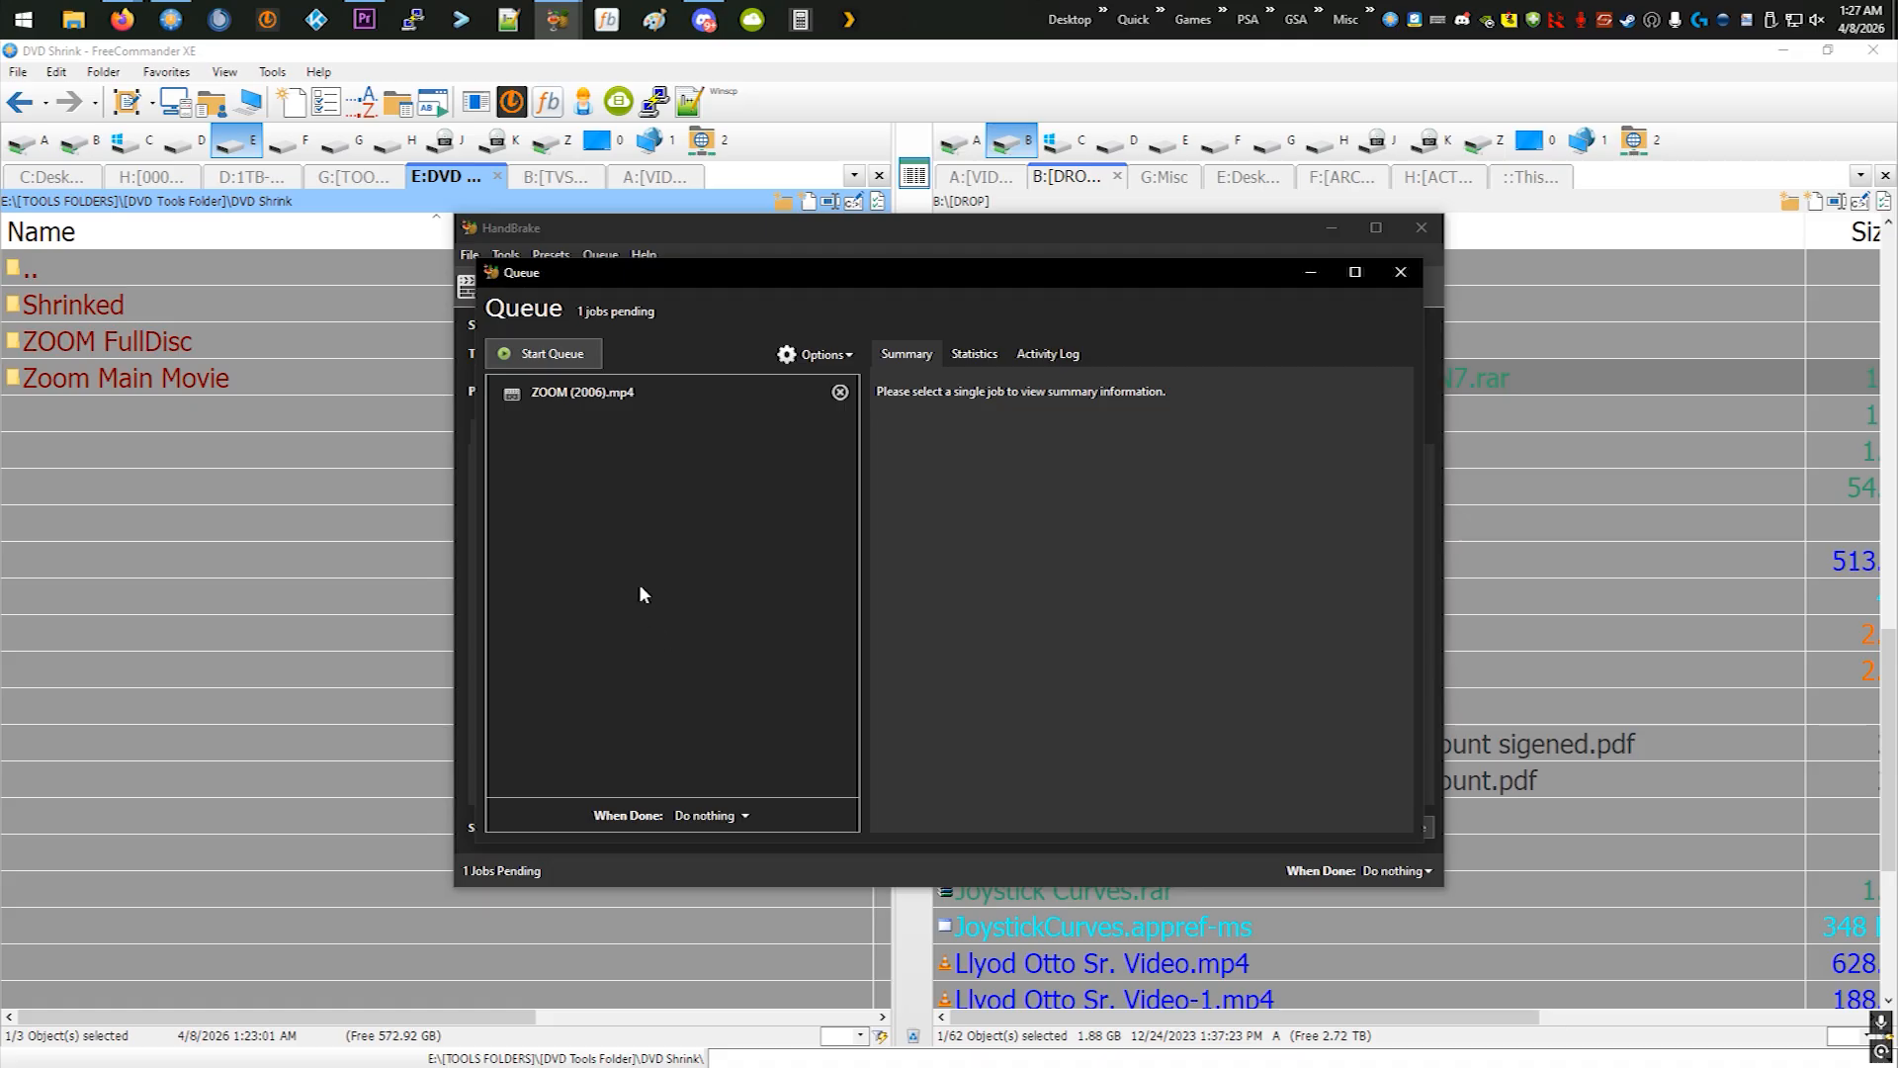
click(550, 356)
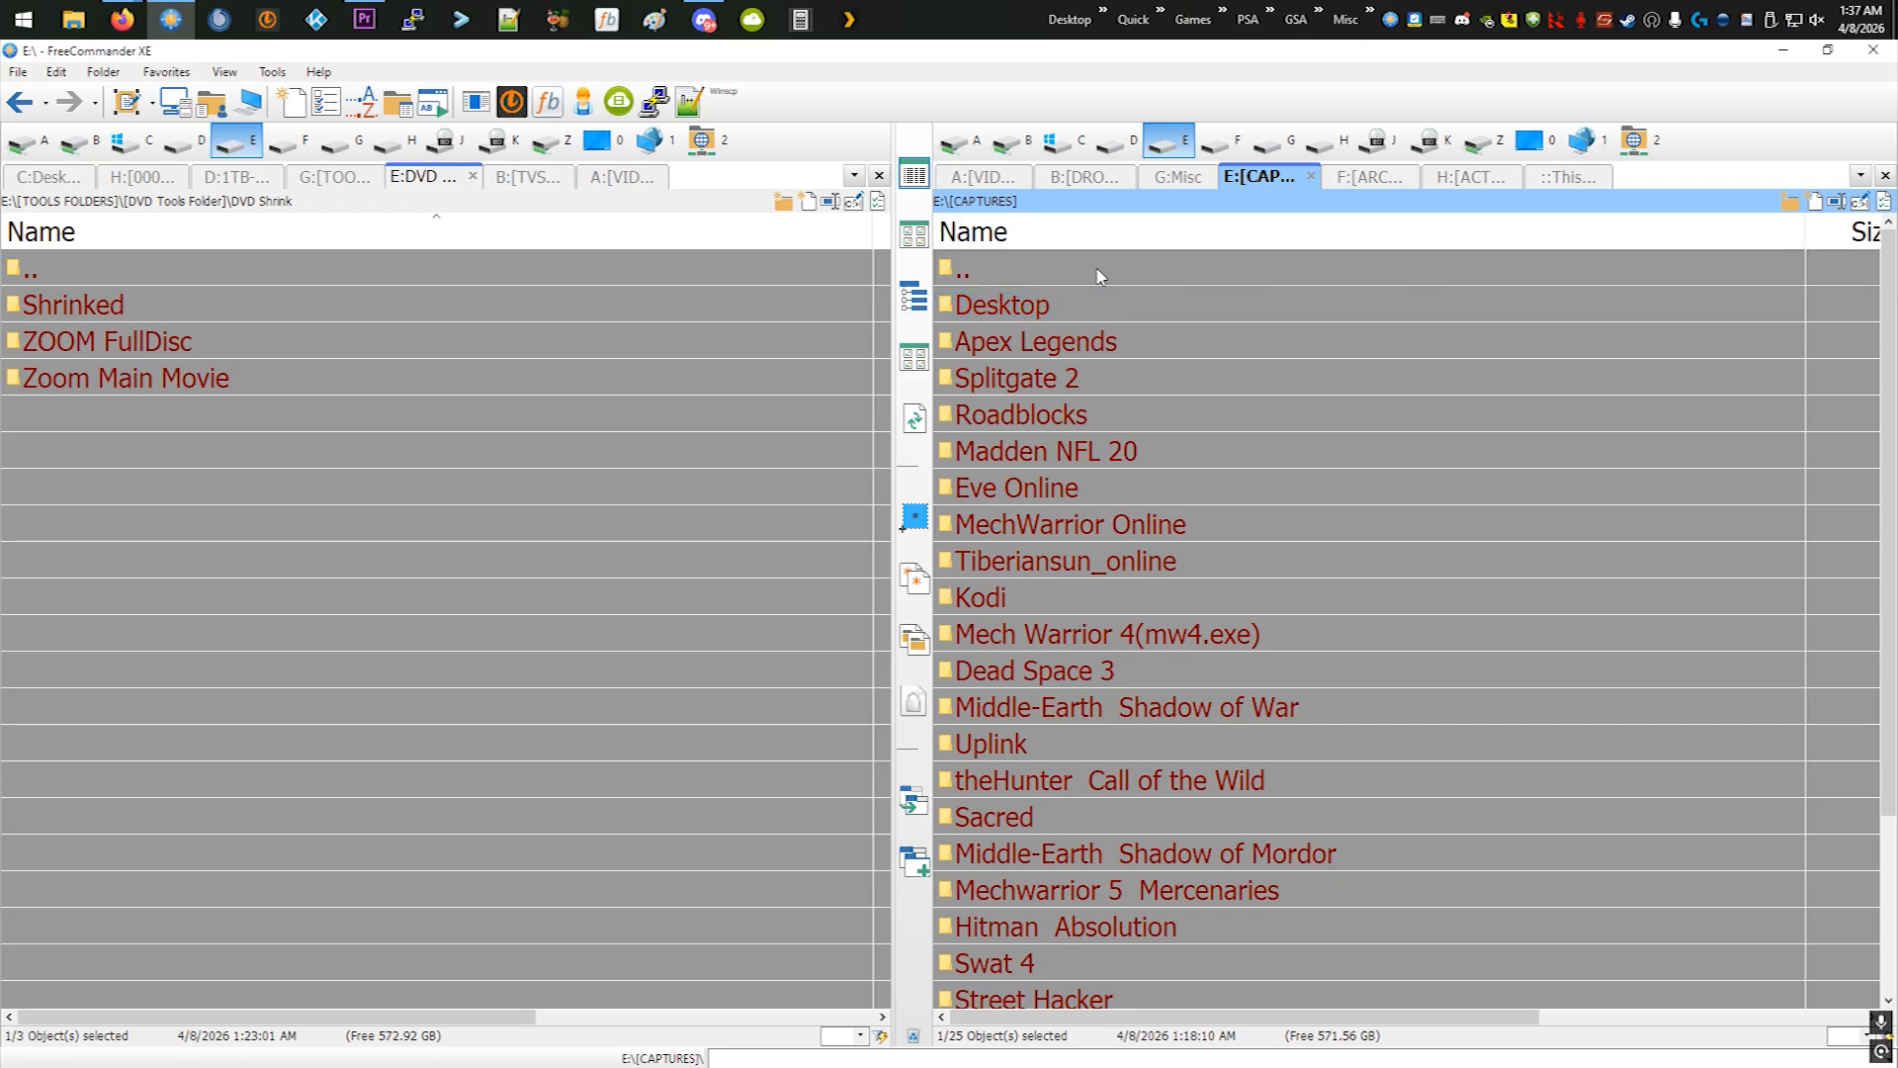
- Switch to FreeCommander and open the Handbrake folder under E:\[TOOLS FOLDERS]\[Video Tools Folder], sorting the tool folders by name
double_click(1095, 271)
click(1101, 276)
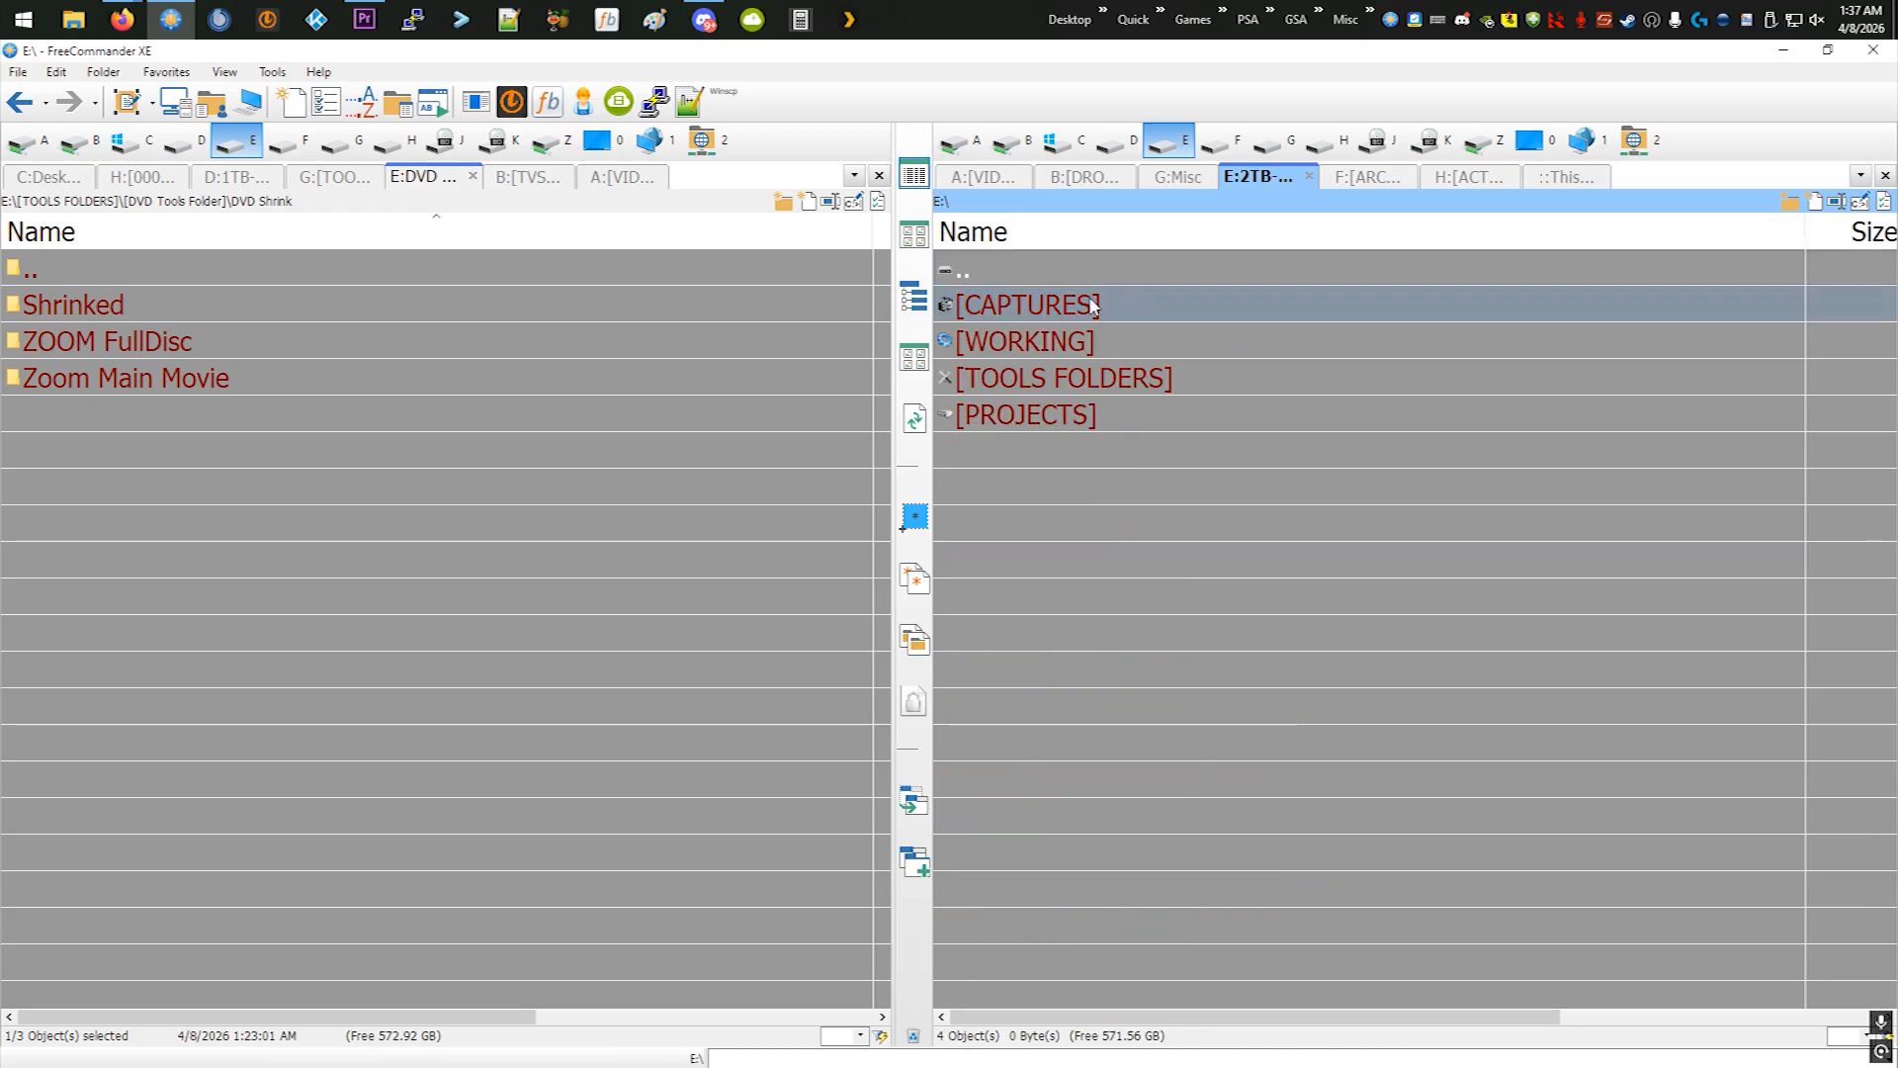
double_click(1075, 378)
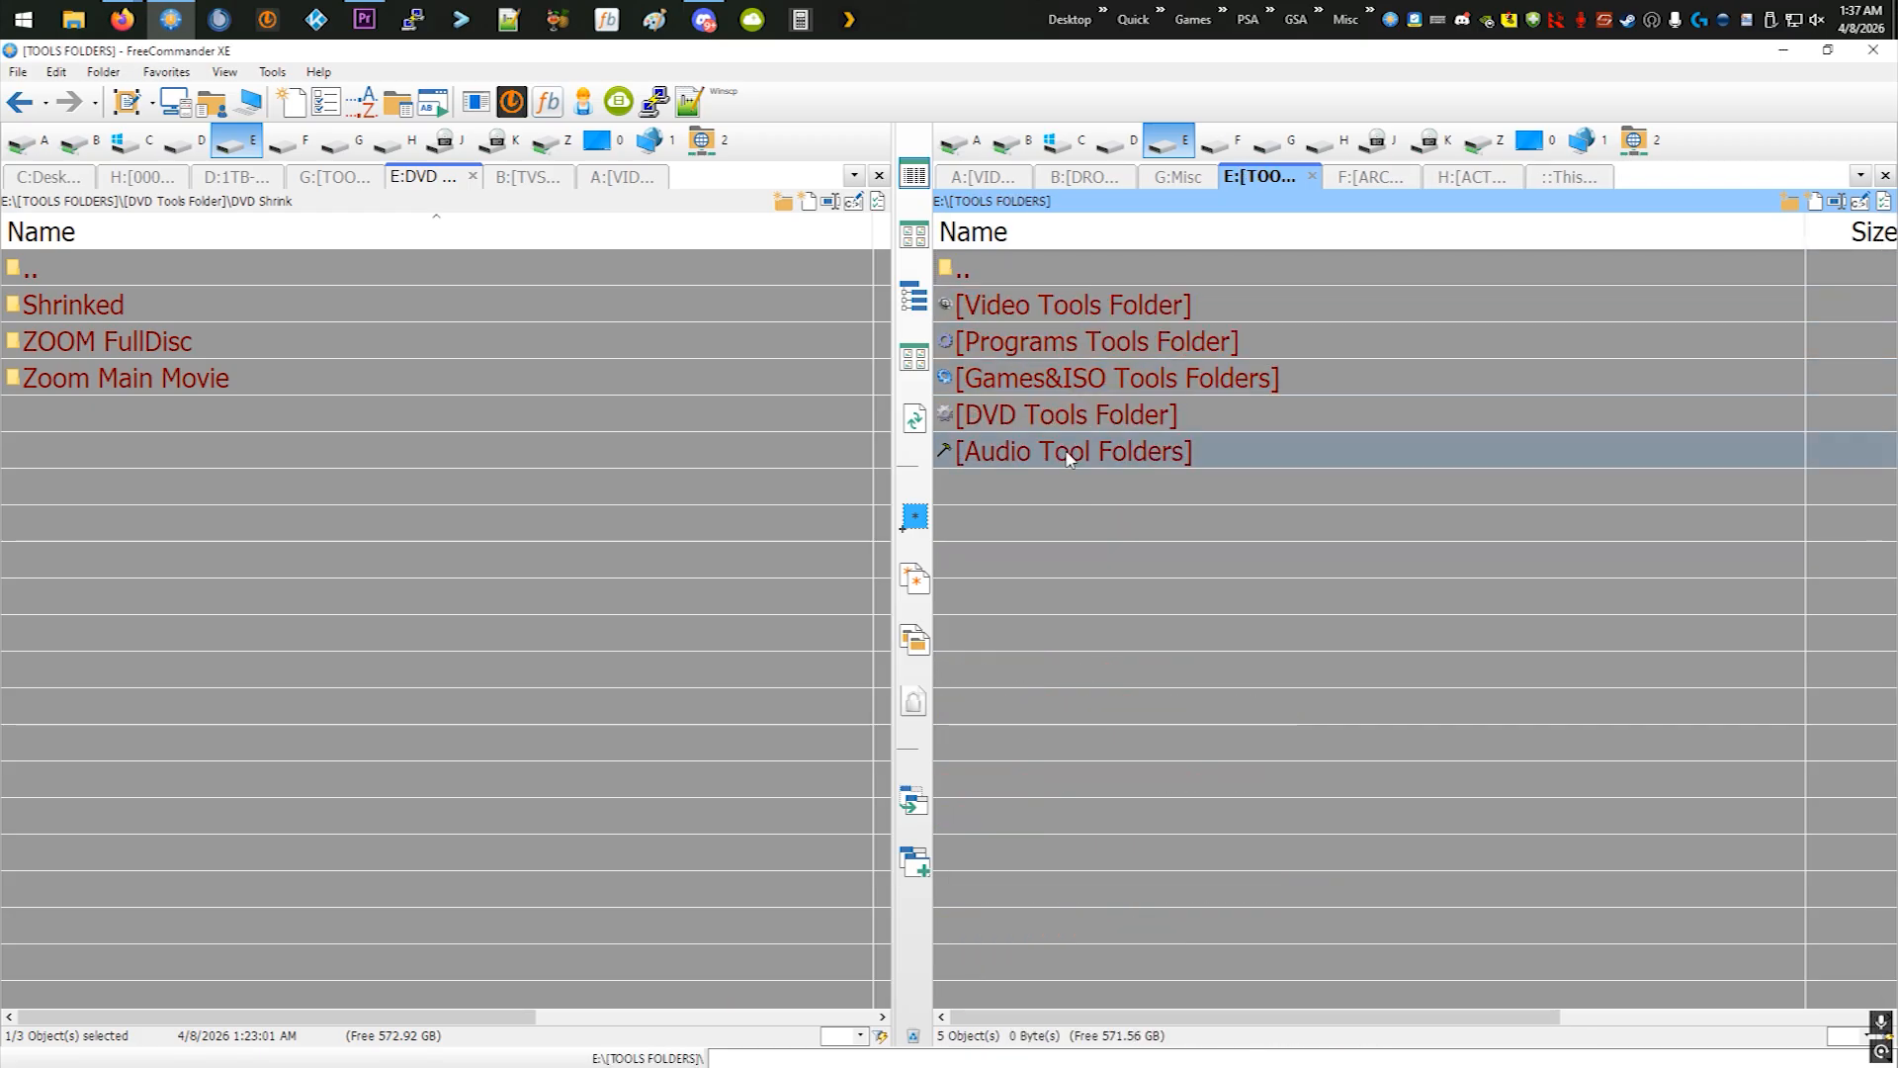
click(1050, 232)
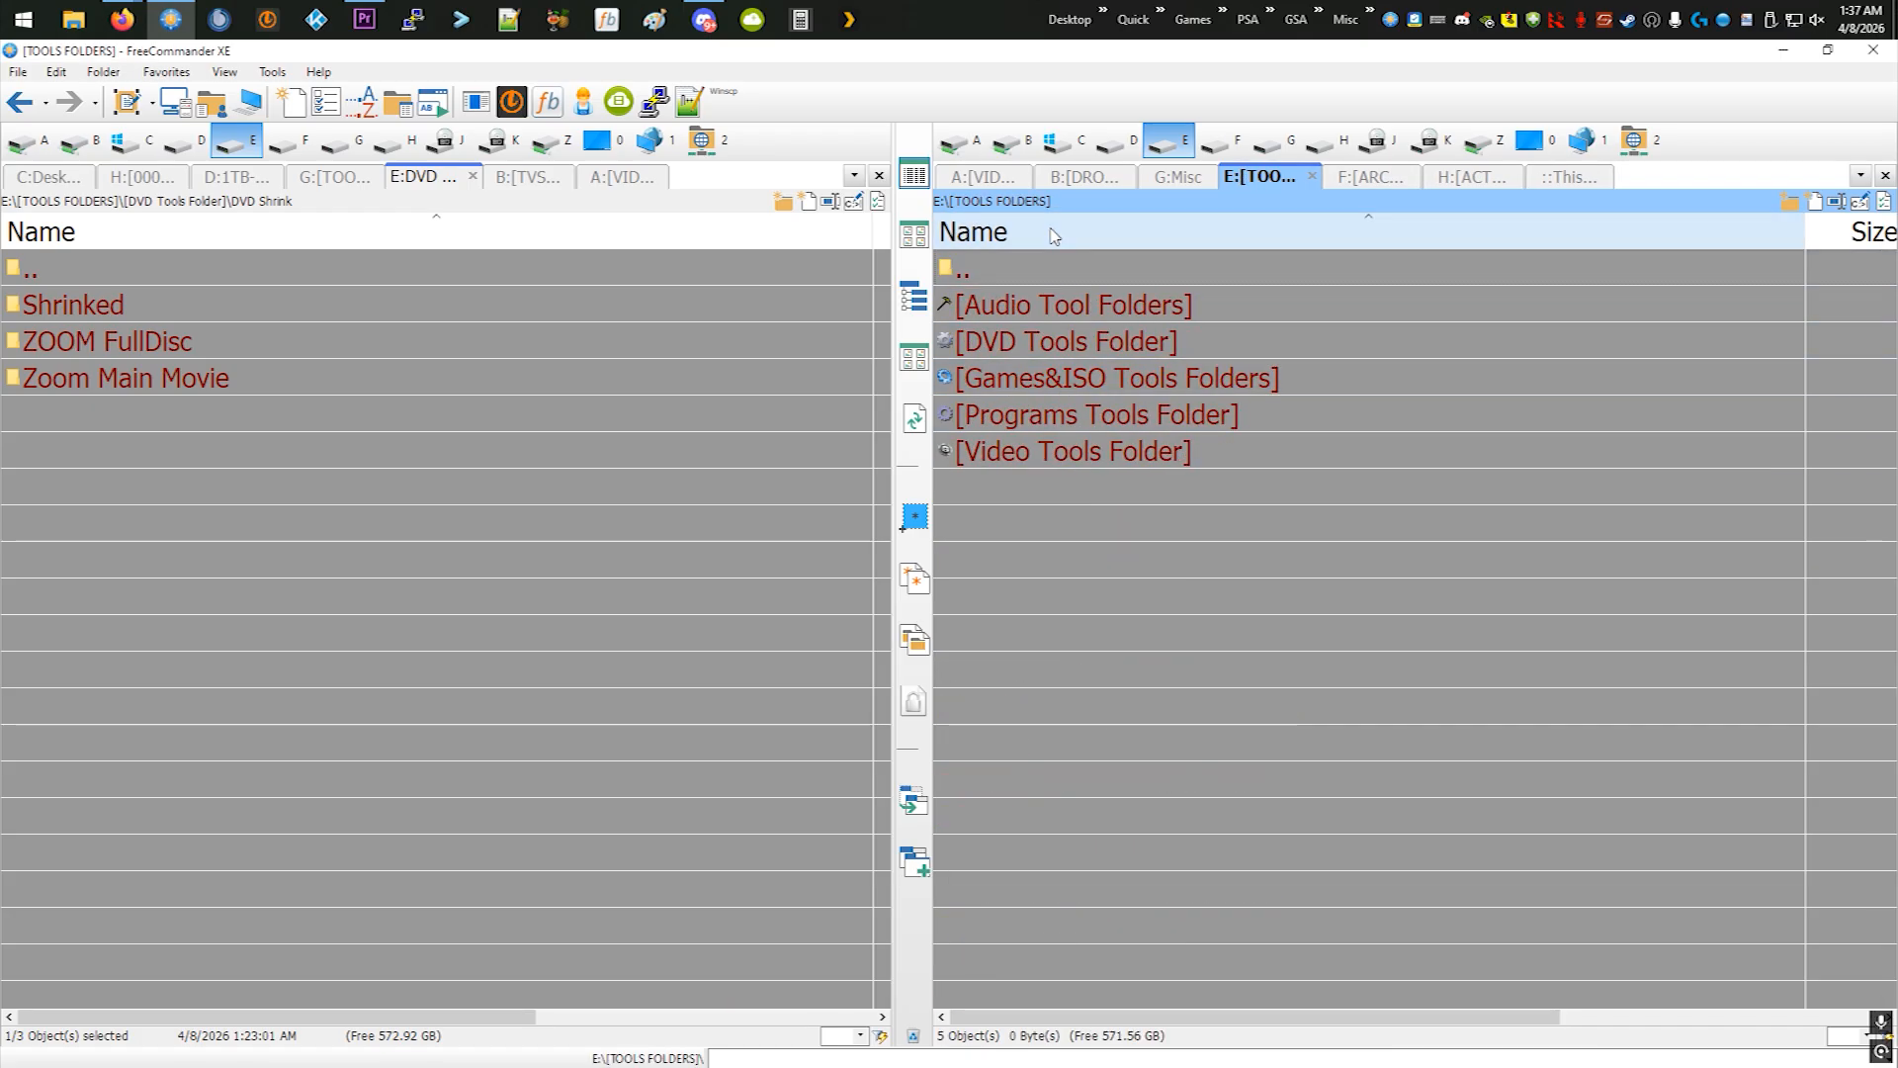
double_click(1035, 447)
double_click(1036, 375)
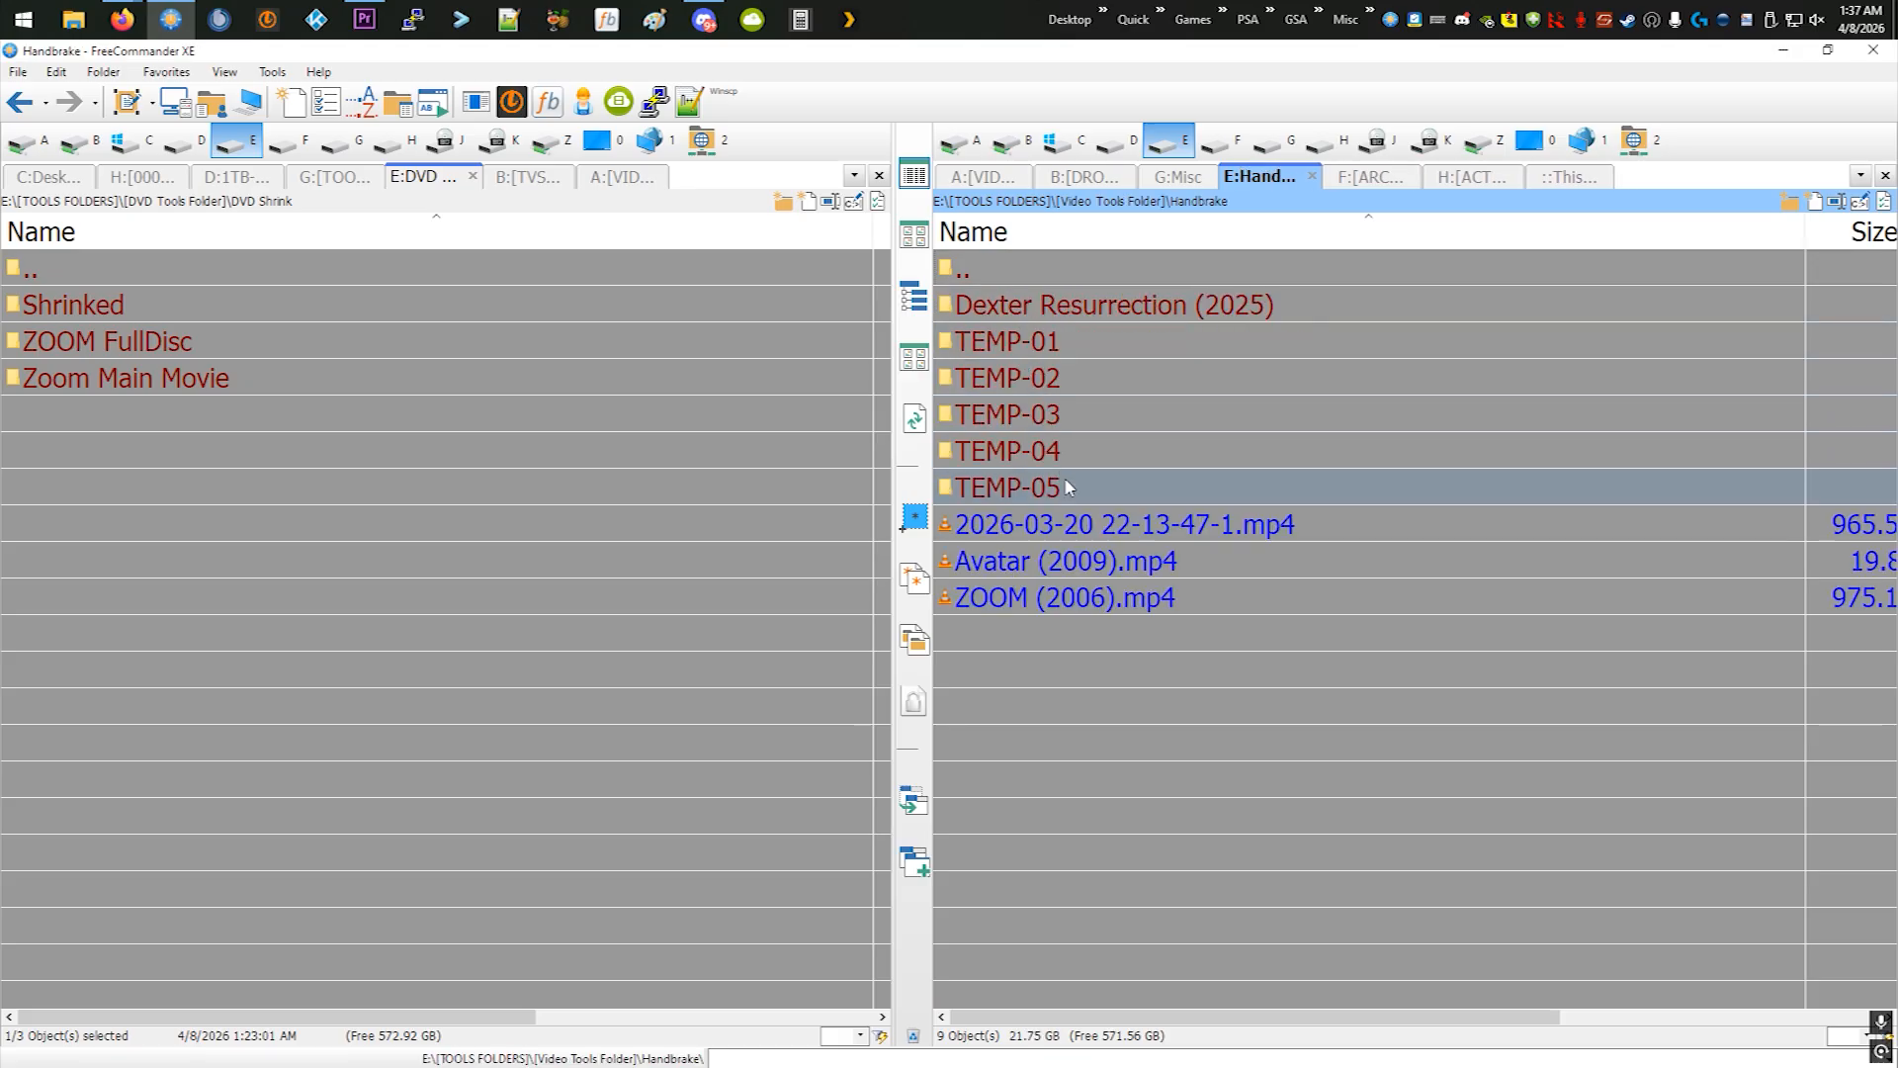
- Play the encoded ZOOM (2006).mp4 full screen in VLC
click(1021, 613)
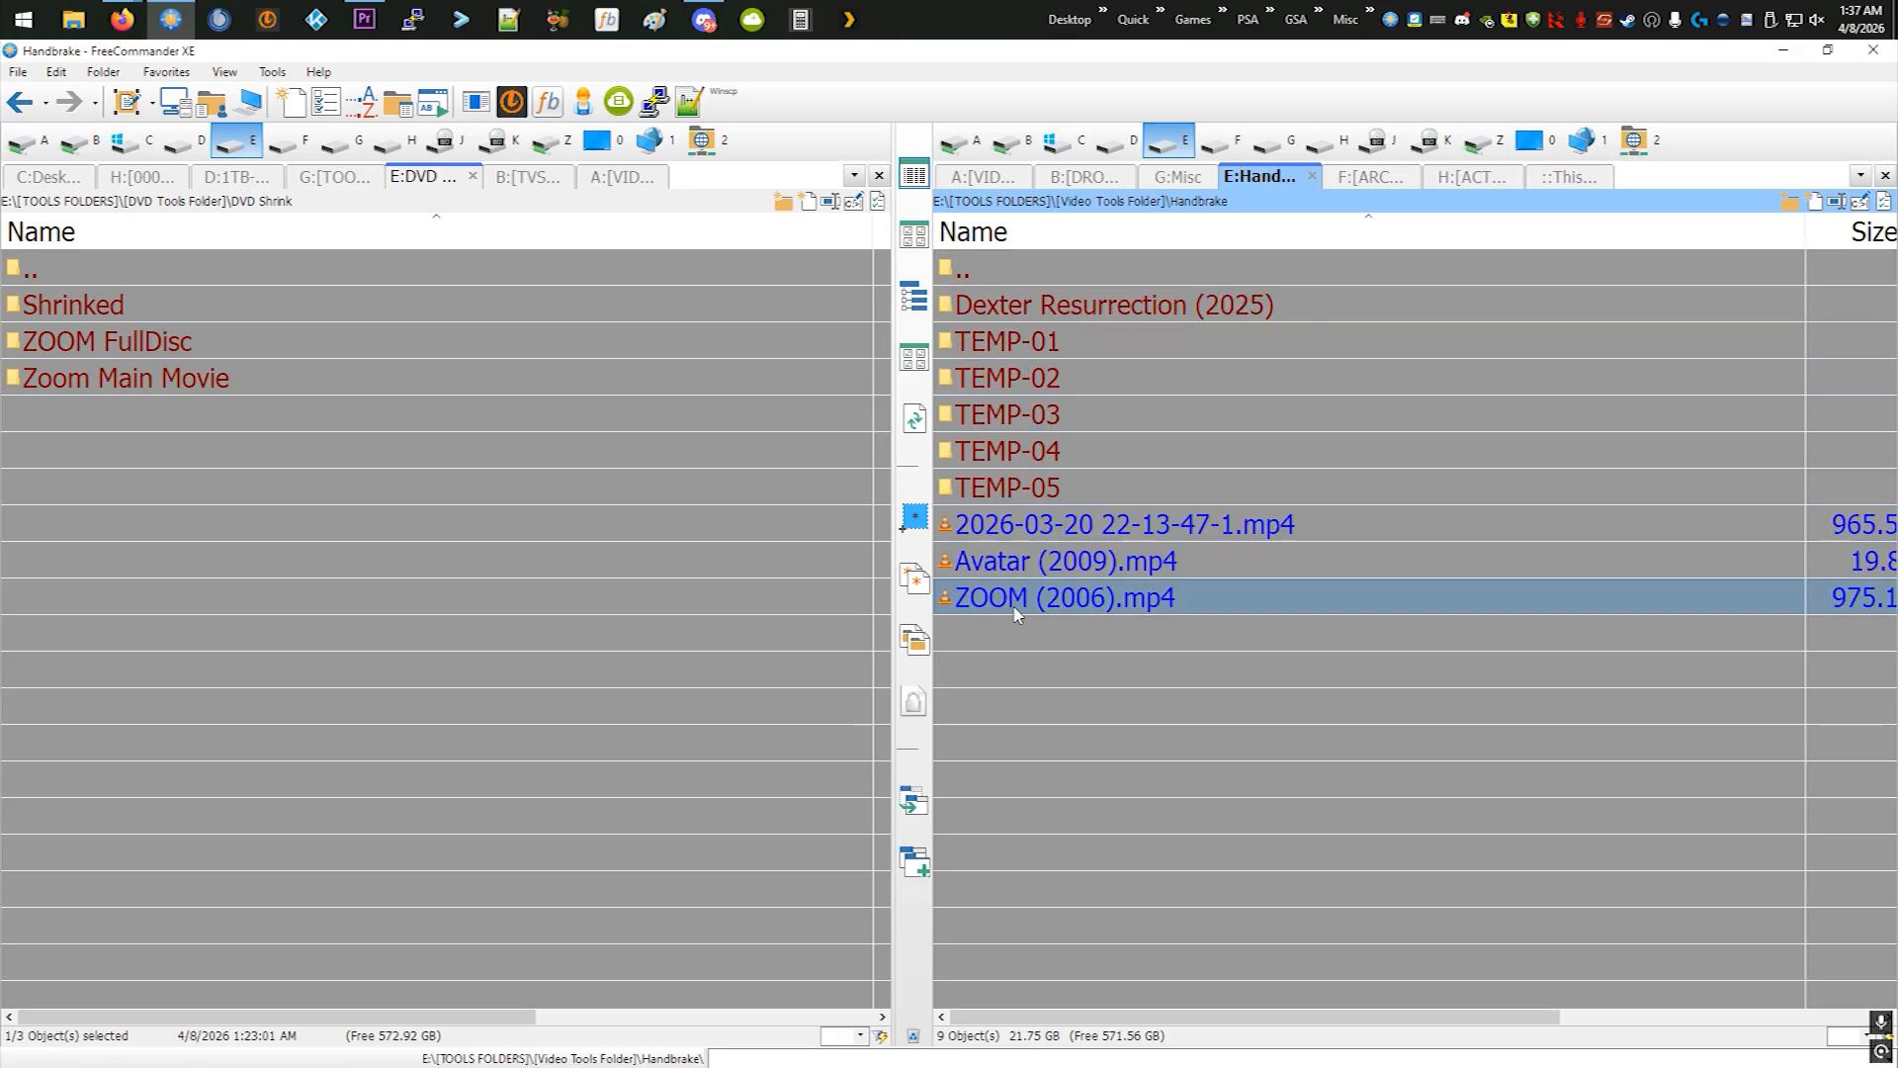
double_click(1065, 606)
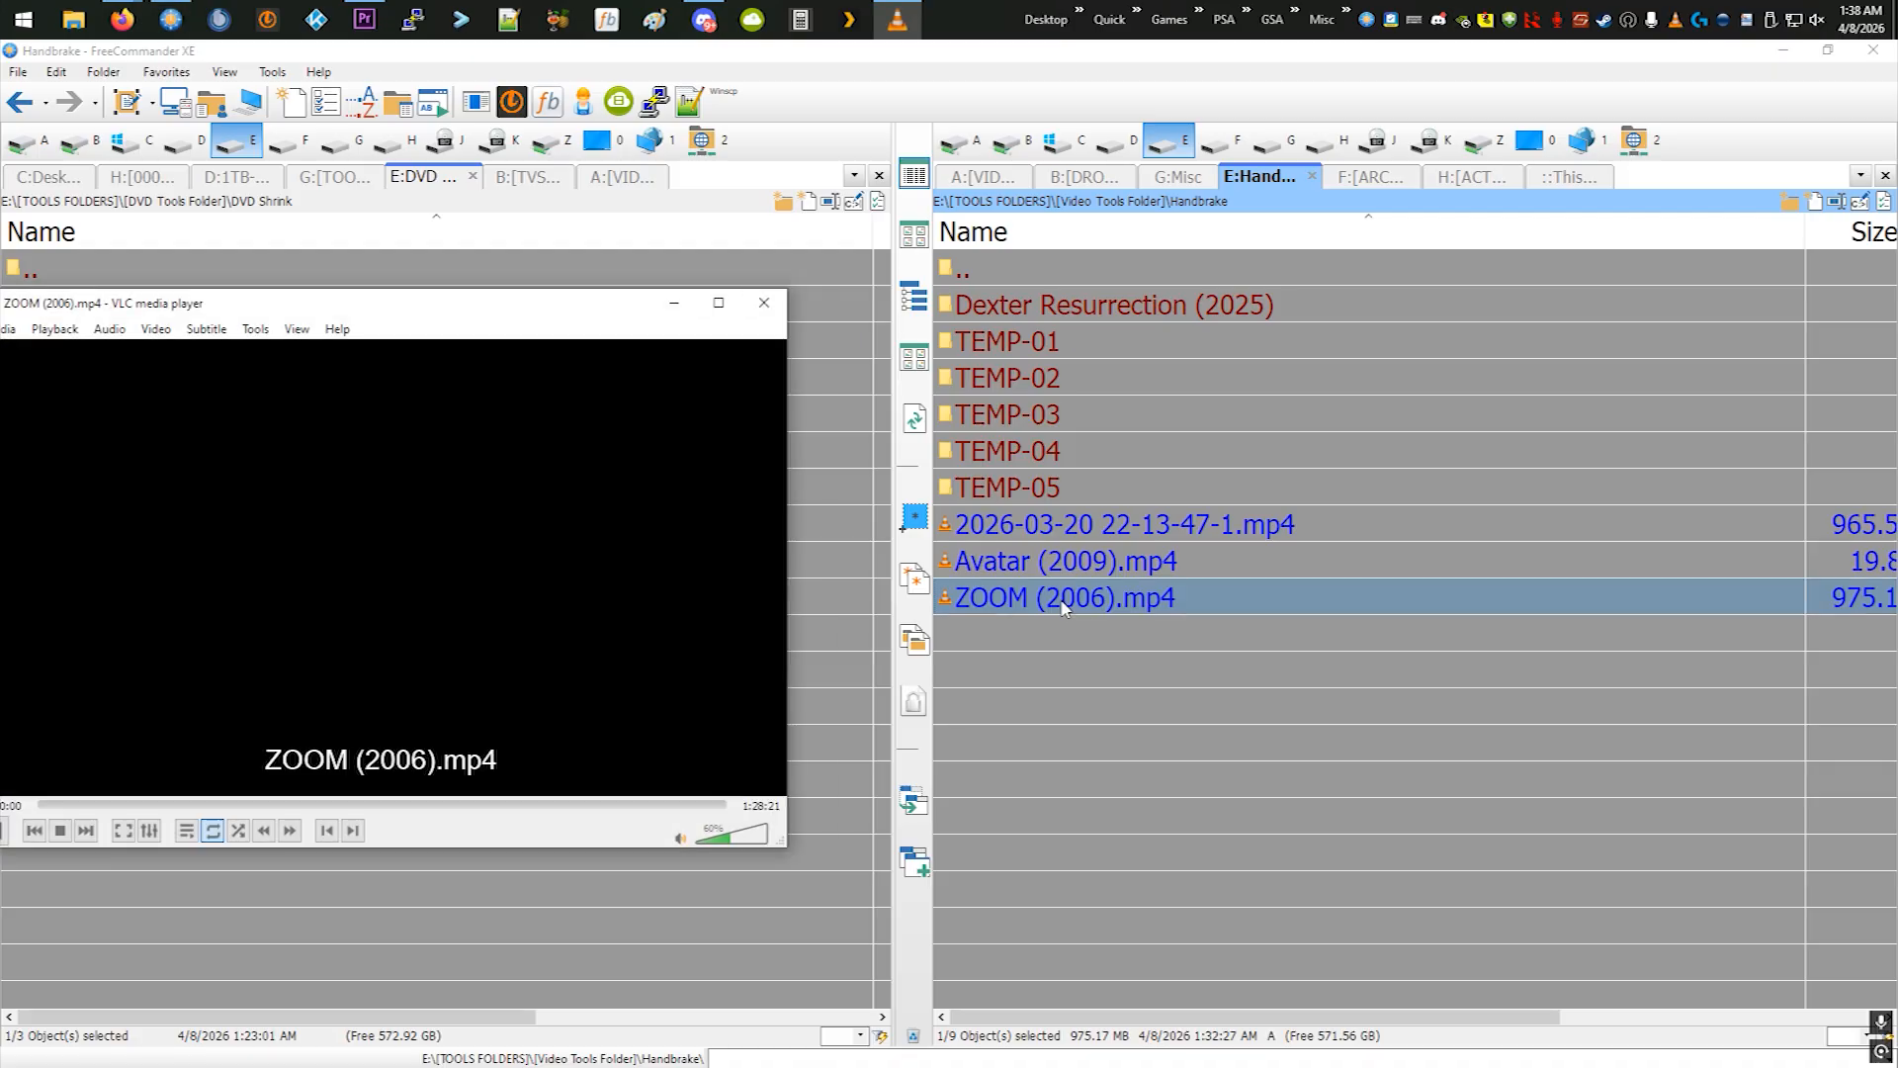
double_click(573, 552)
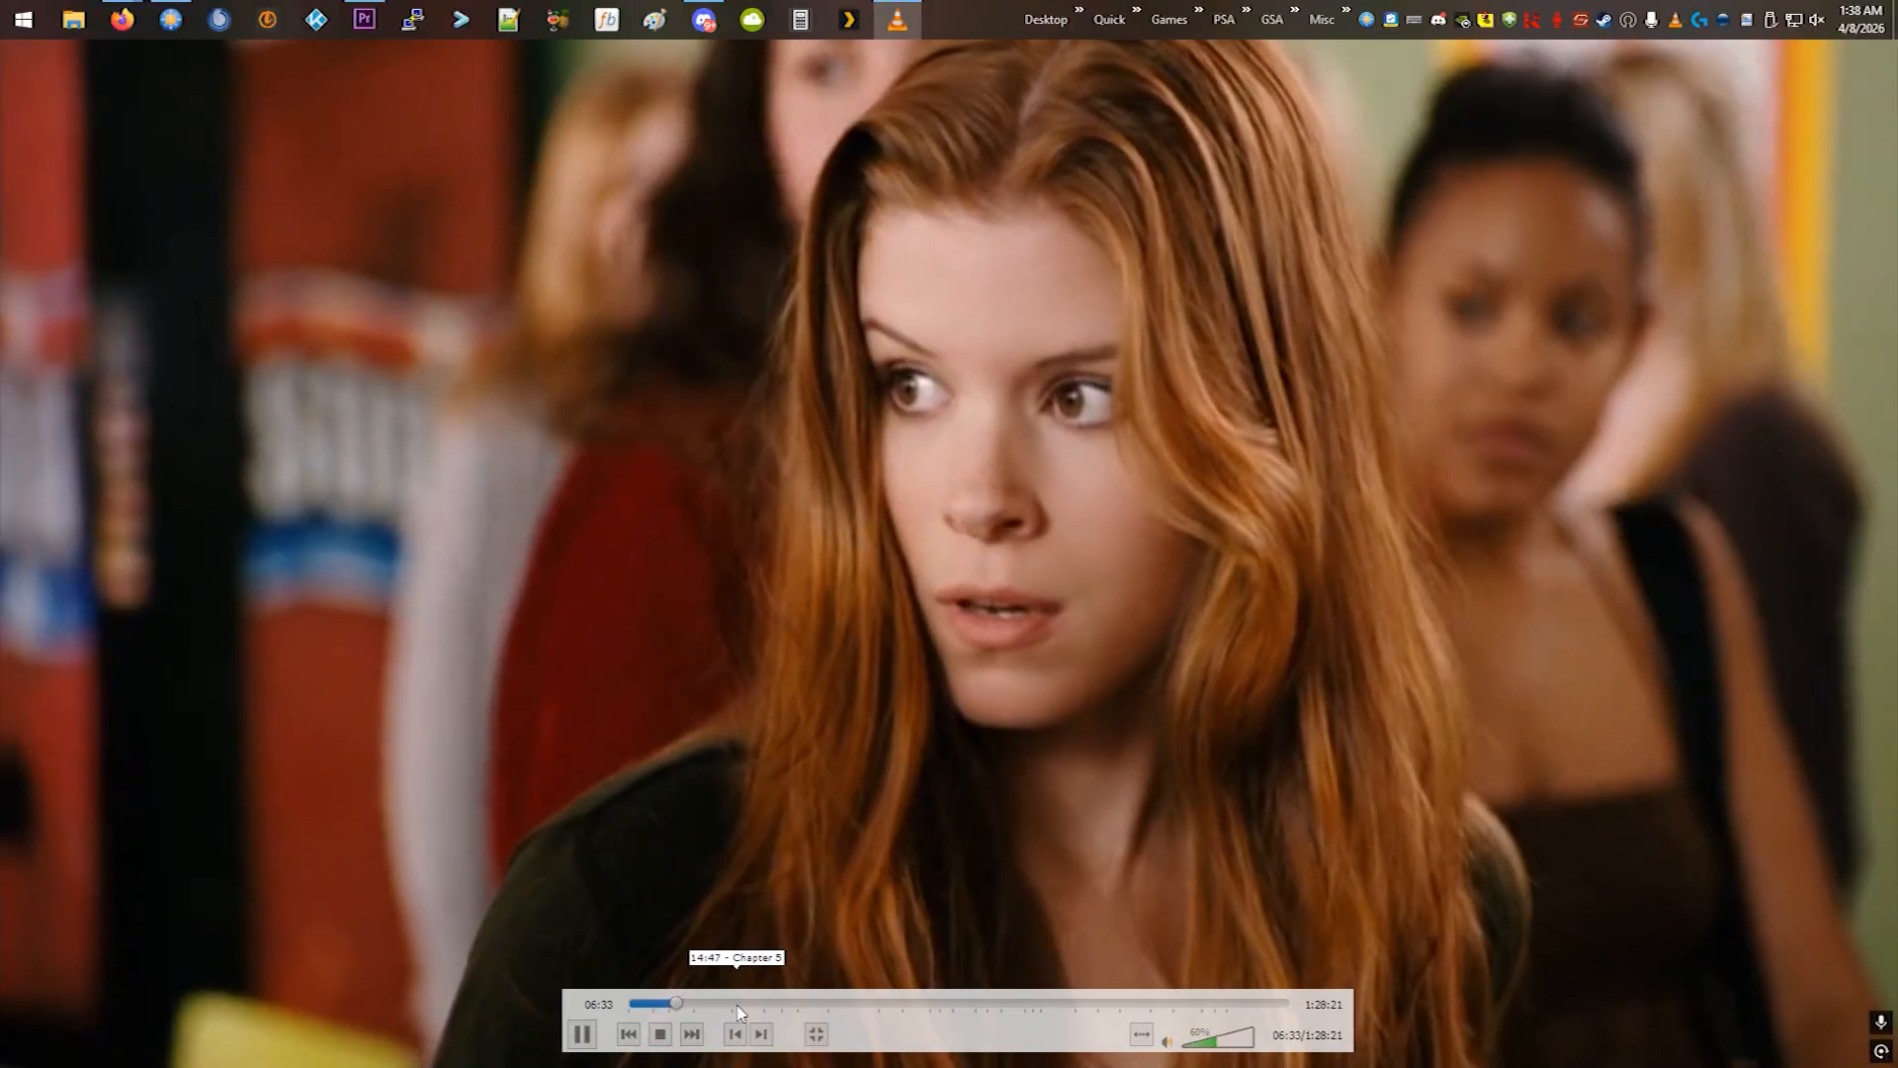
- Skip forward through the movie to sample several scenes, including 38:29 and 55:38, and raise the volume to 80%
click(738, 1004)
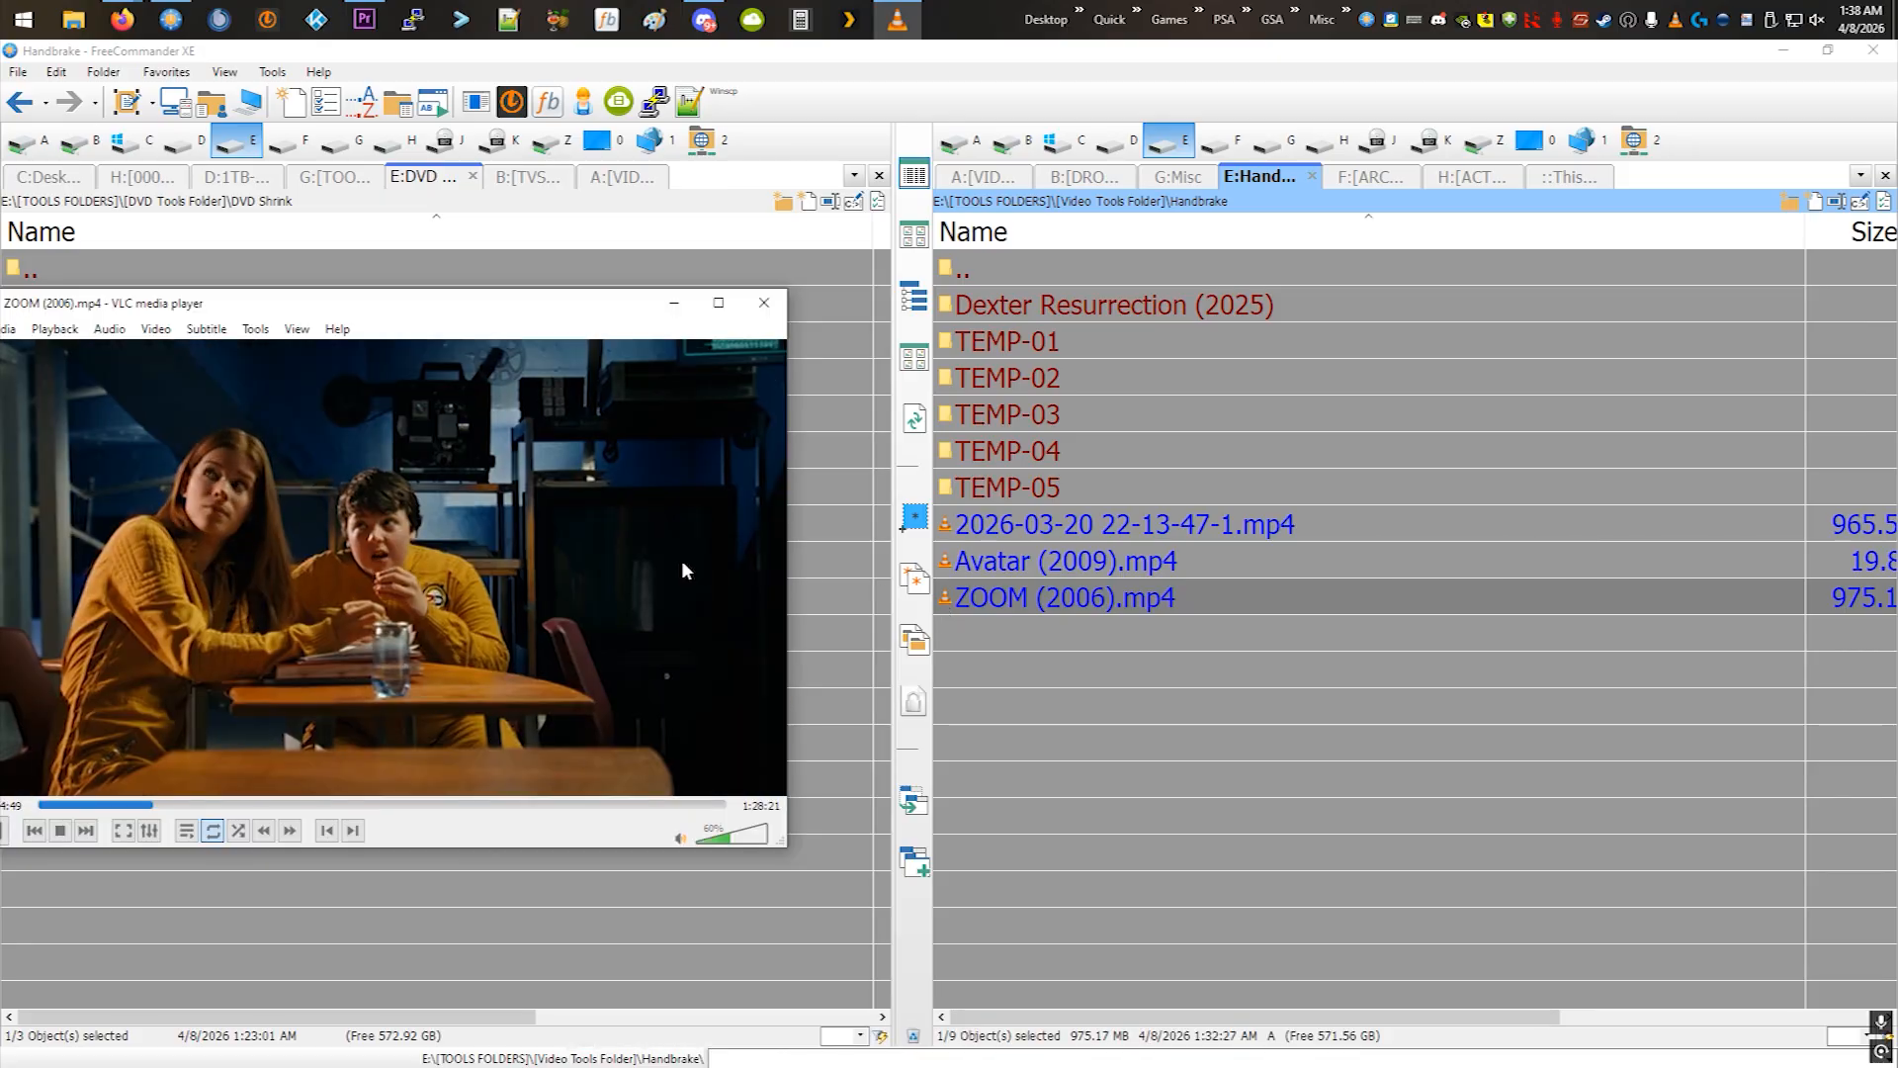
double_click(680, 559)
click(846, 1003)
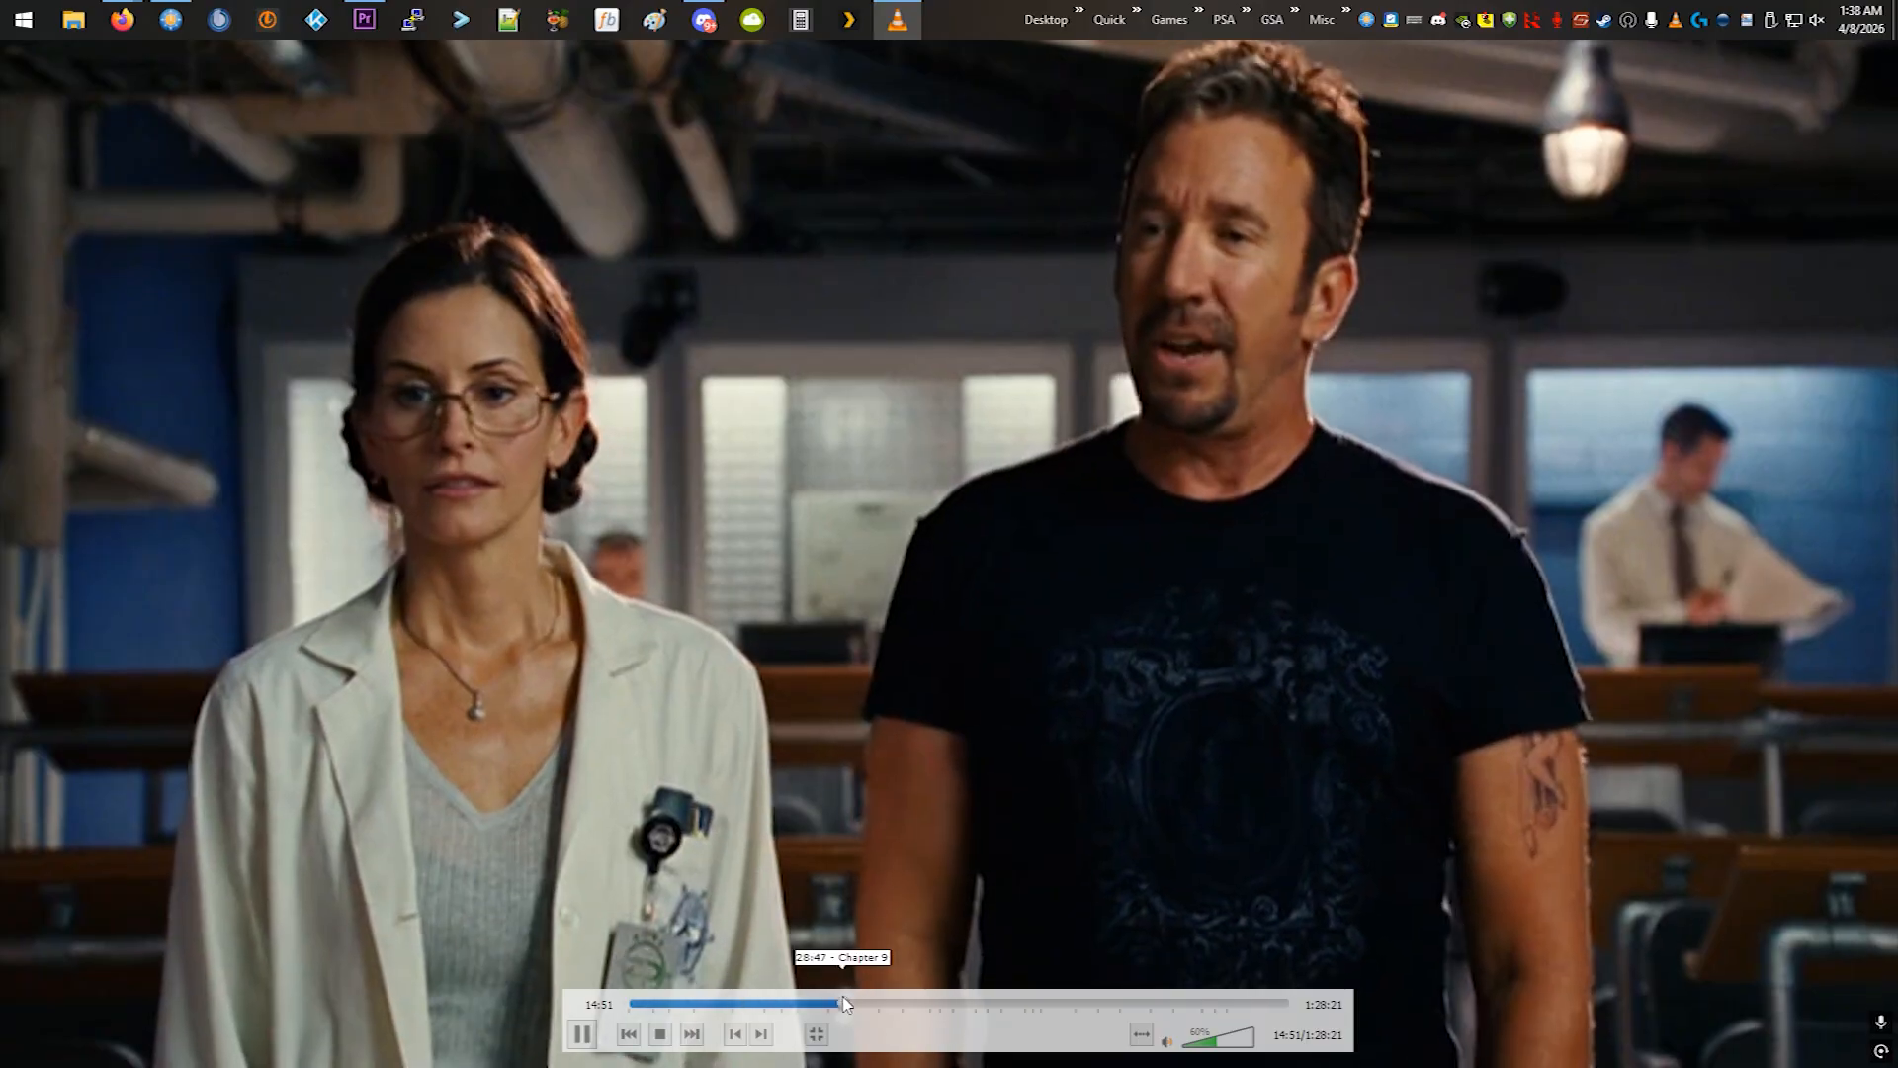
click(917, 1016)
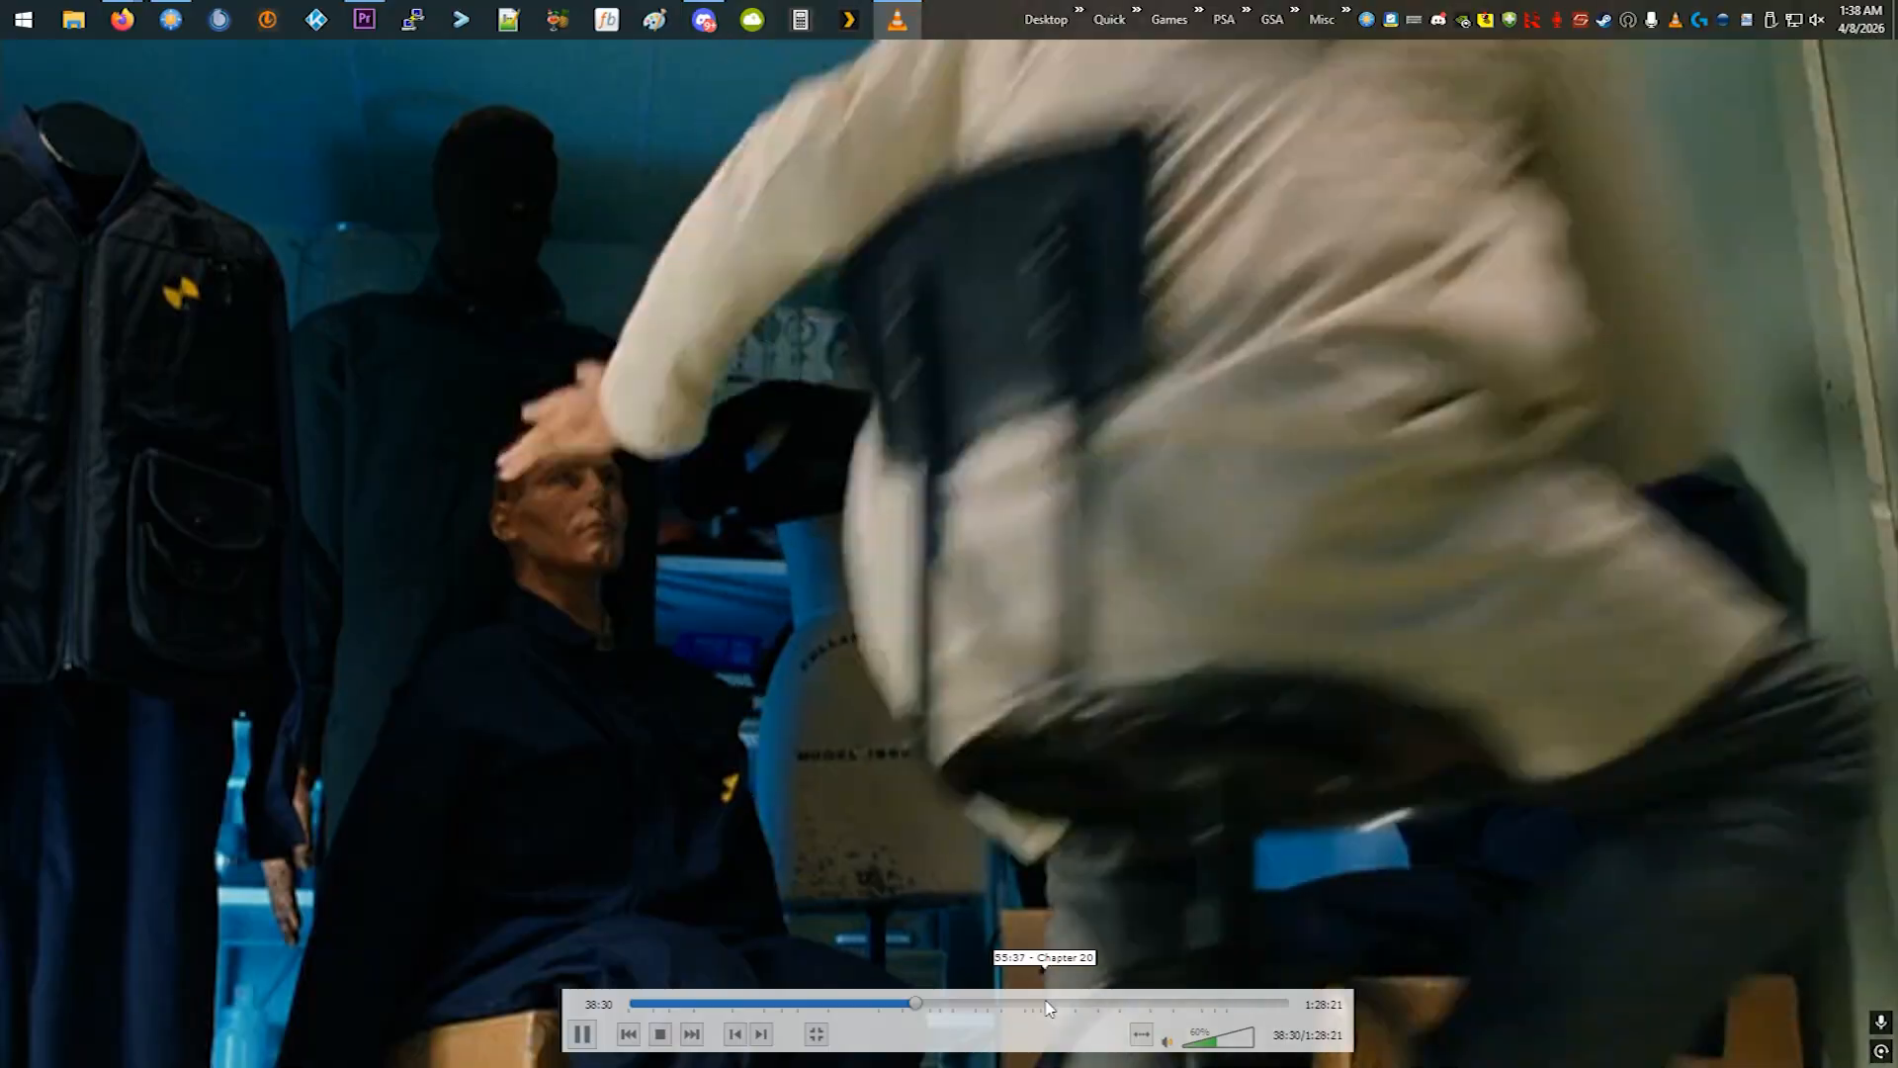
click(1044, 1005)
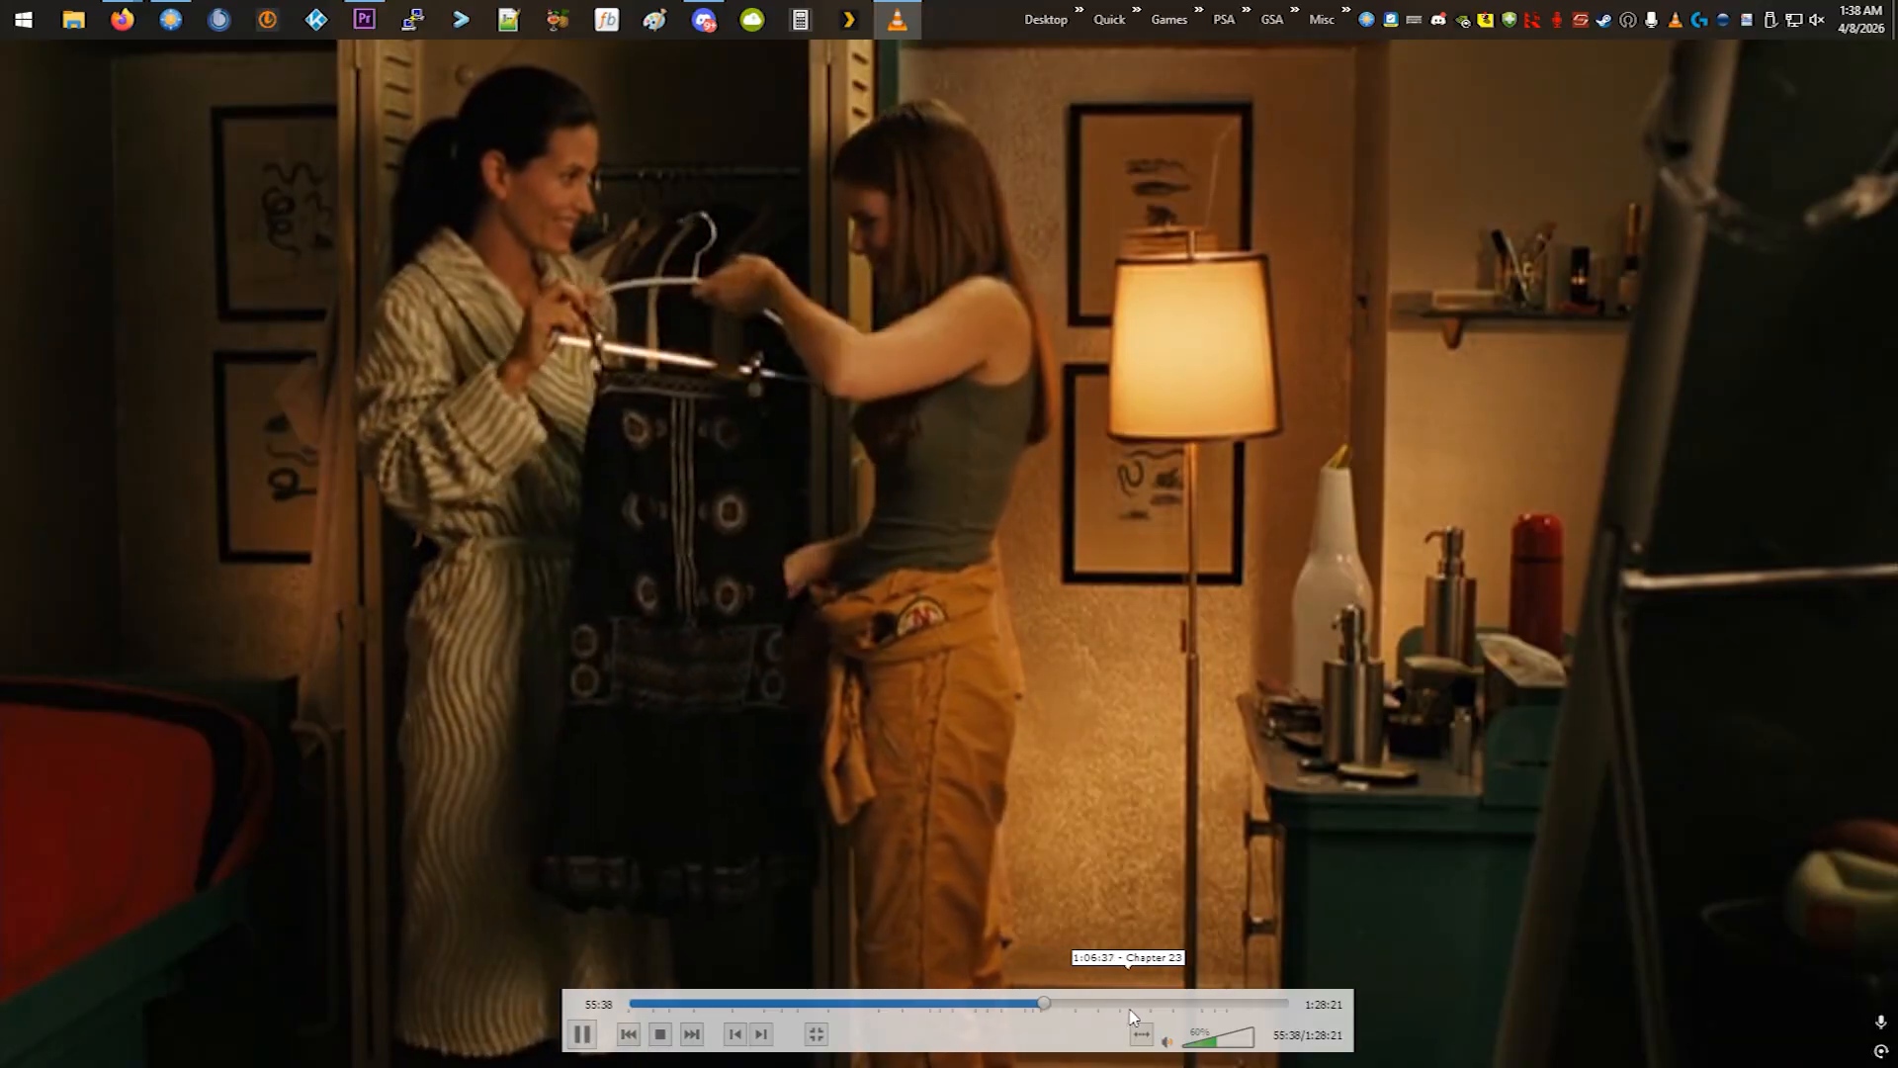
click(1132, 1004)
scroll(1169, 955, up, 3)
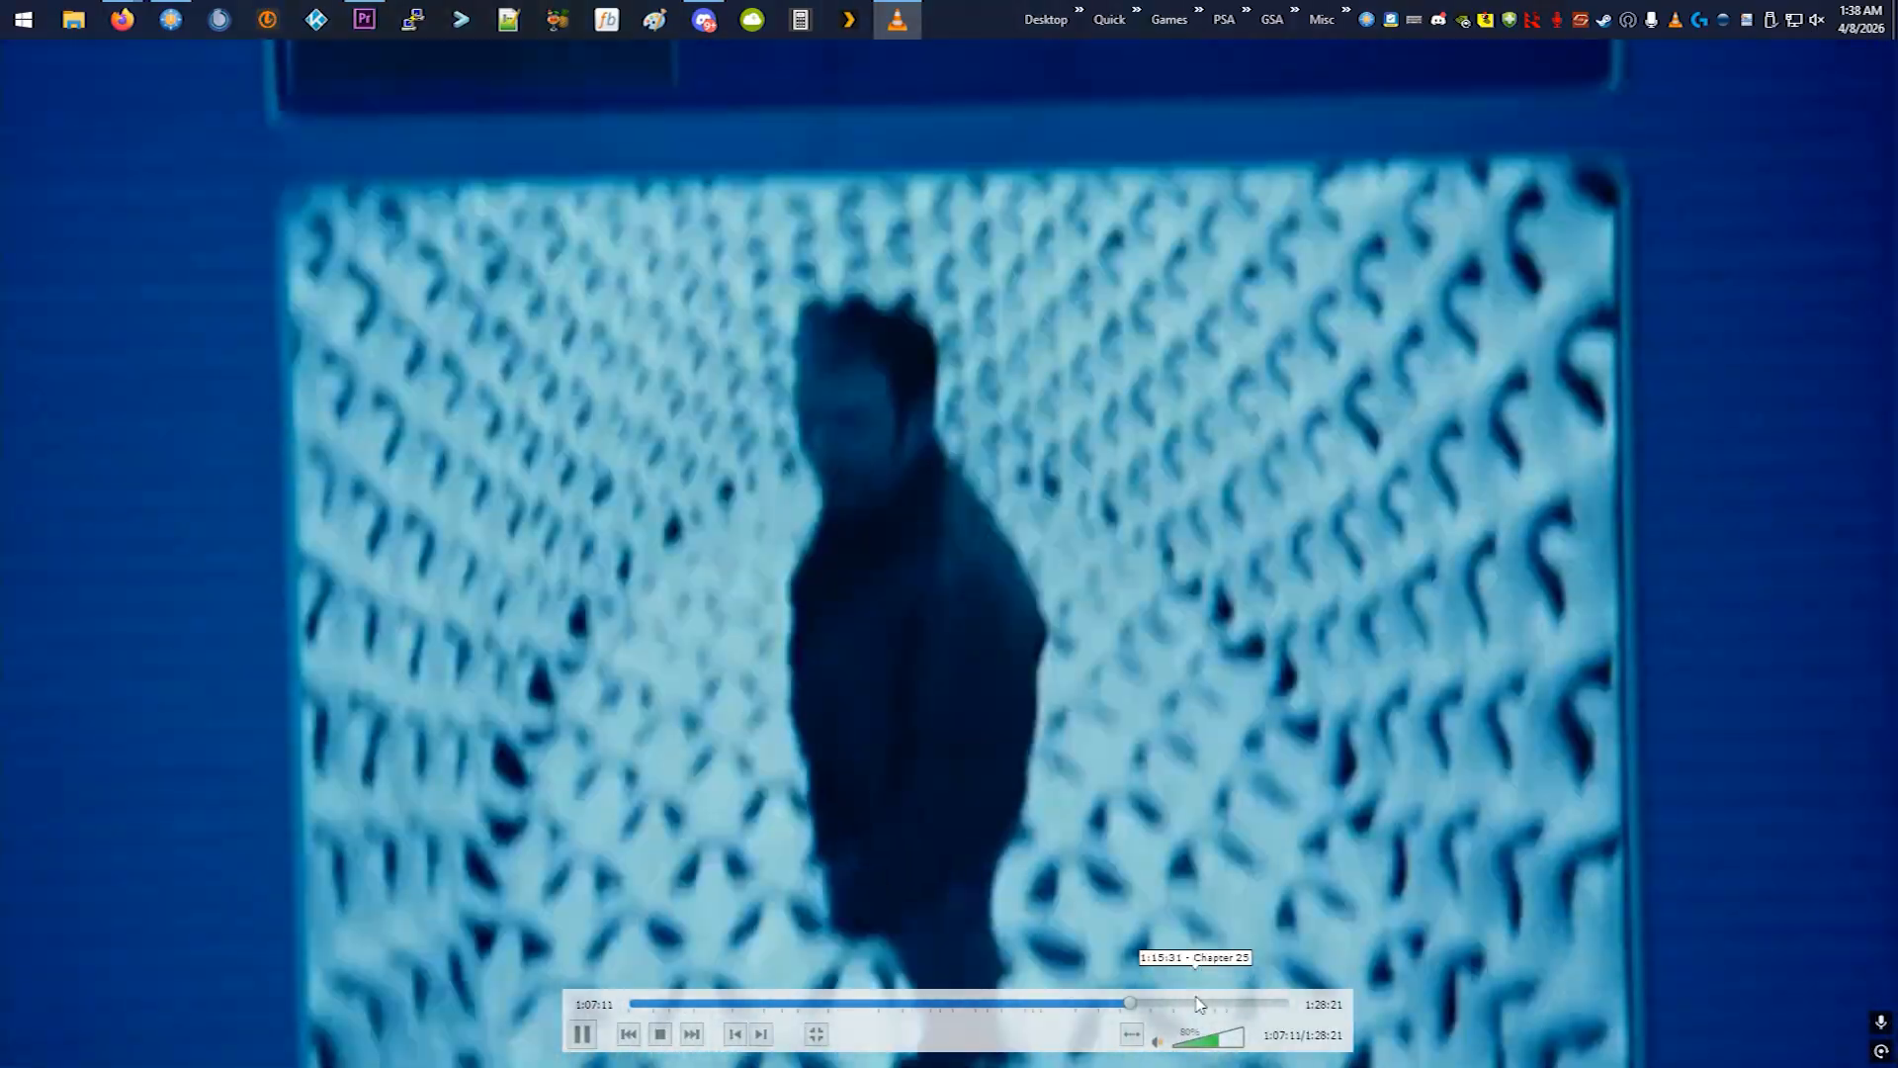
- Sample the movie around 1:15:32 and in the end credits around 1:23:22, then leave full screen and close the player
click(1194, 1003)
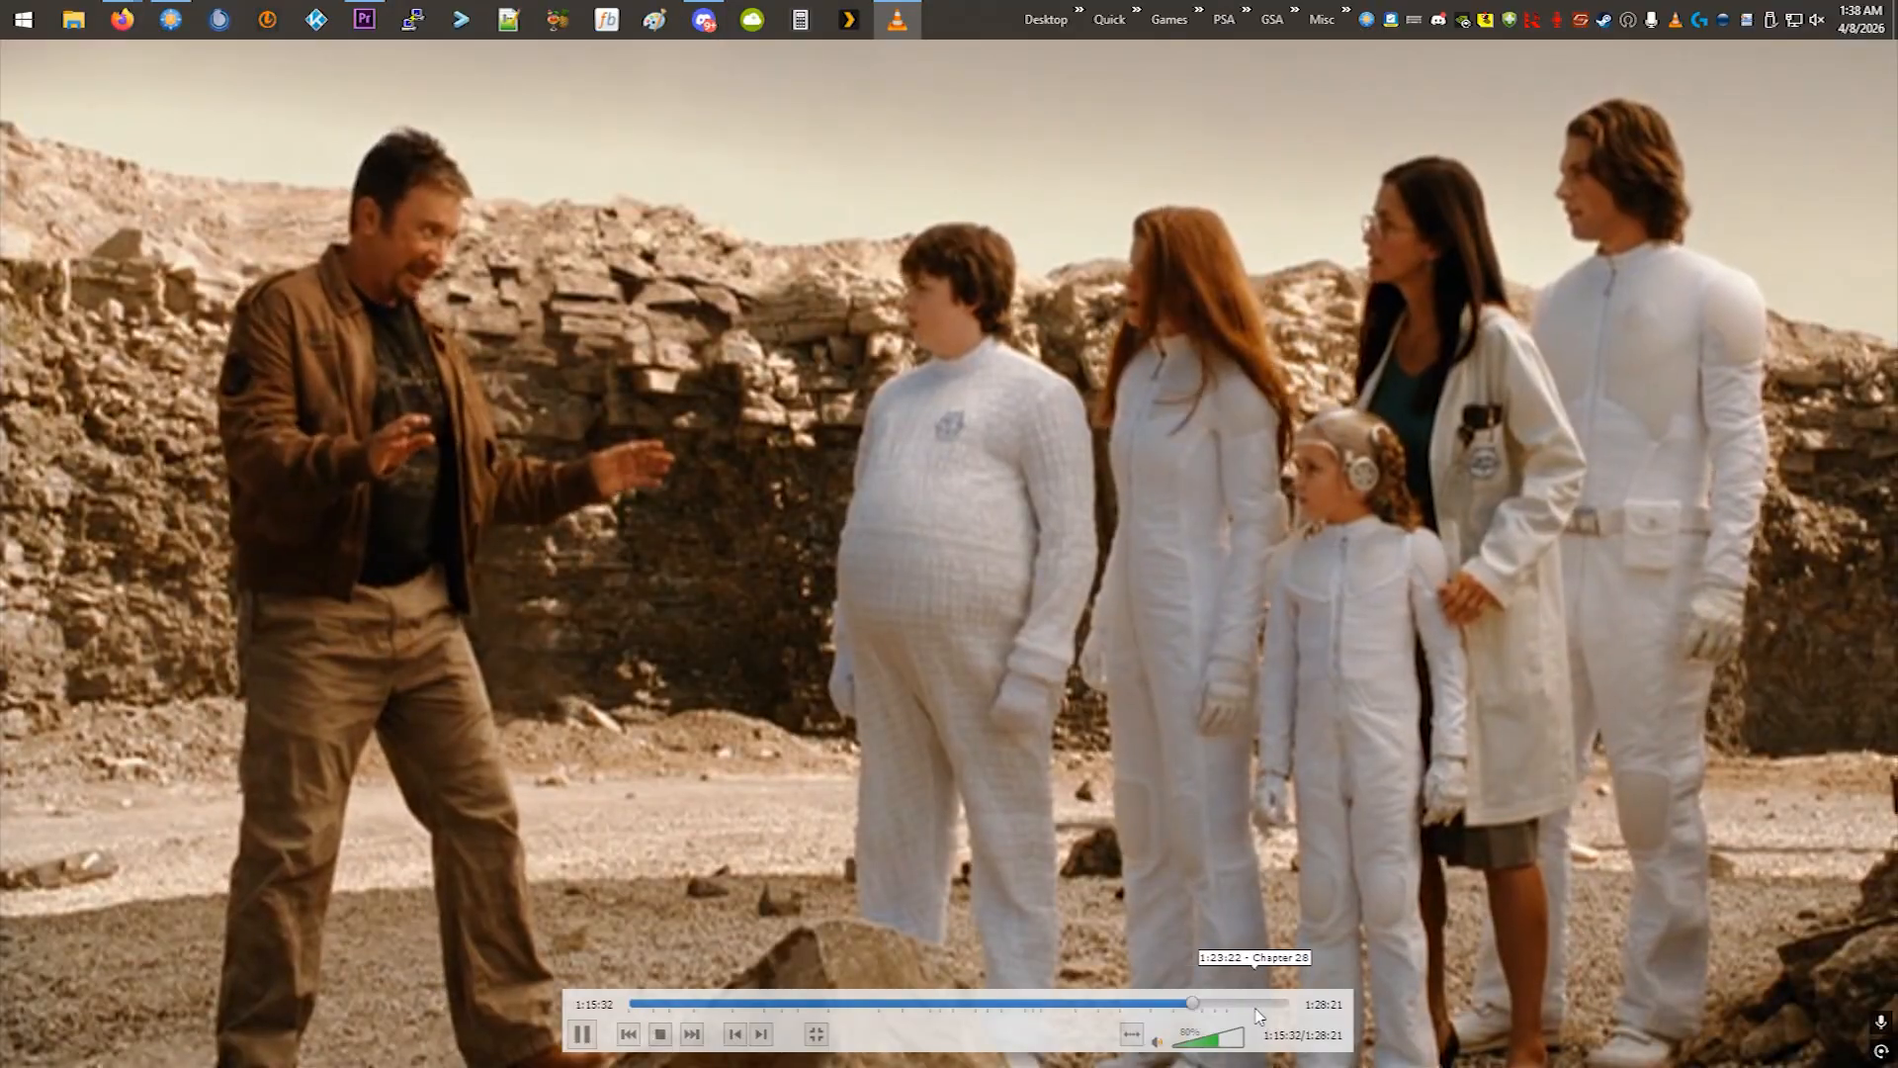
click(1251, 1004)
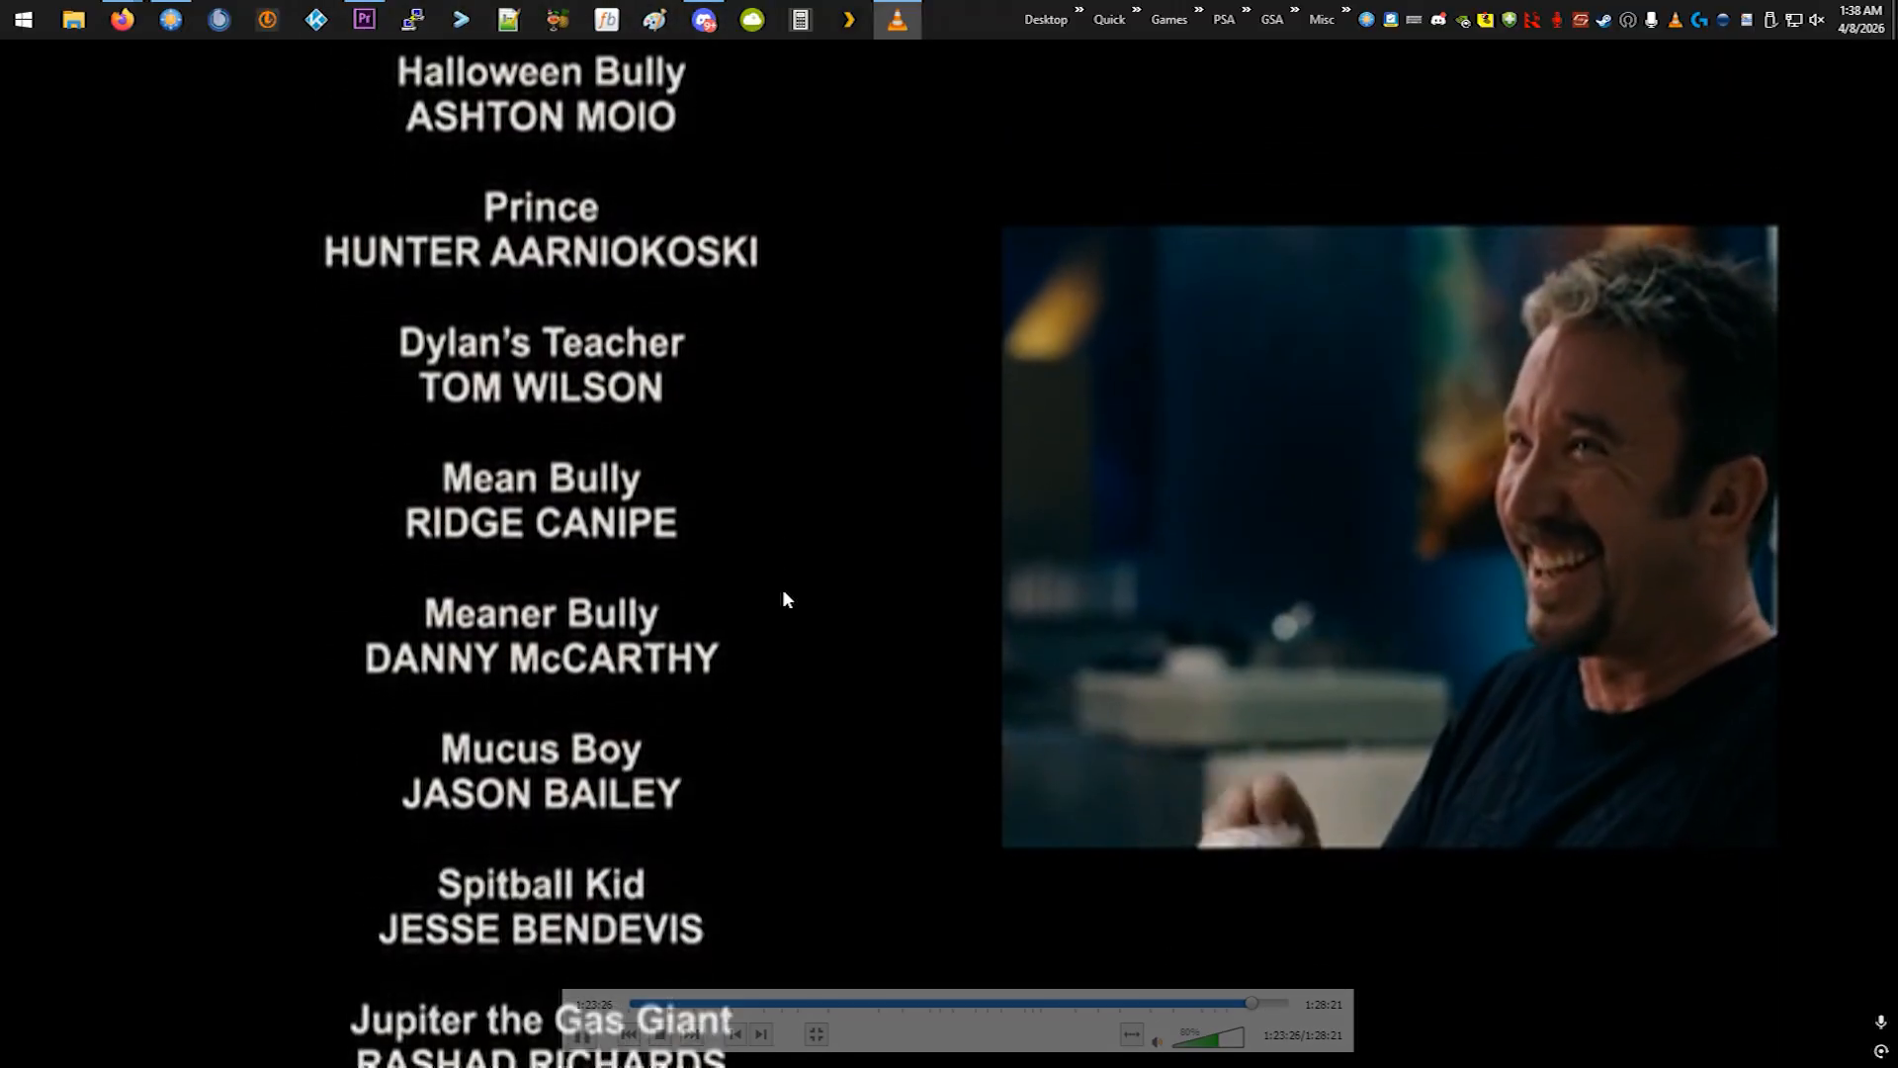
double_click(779, 535)
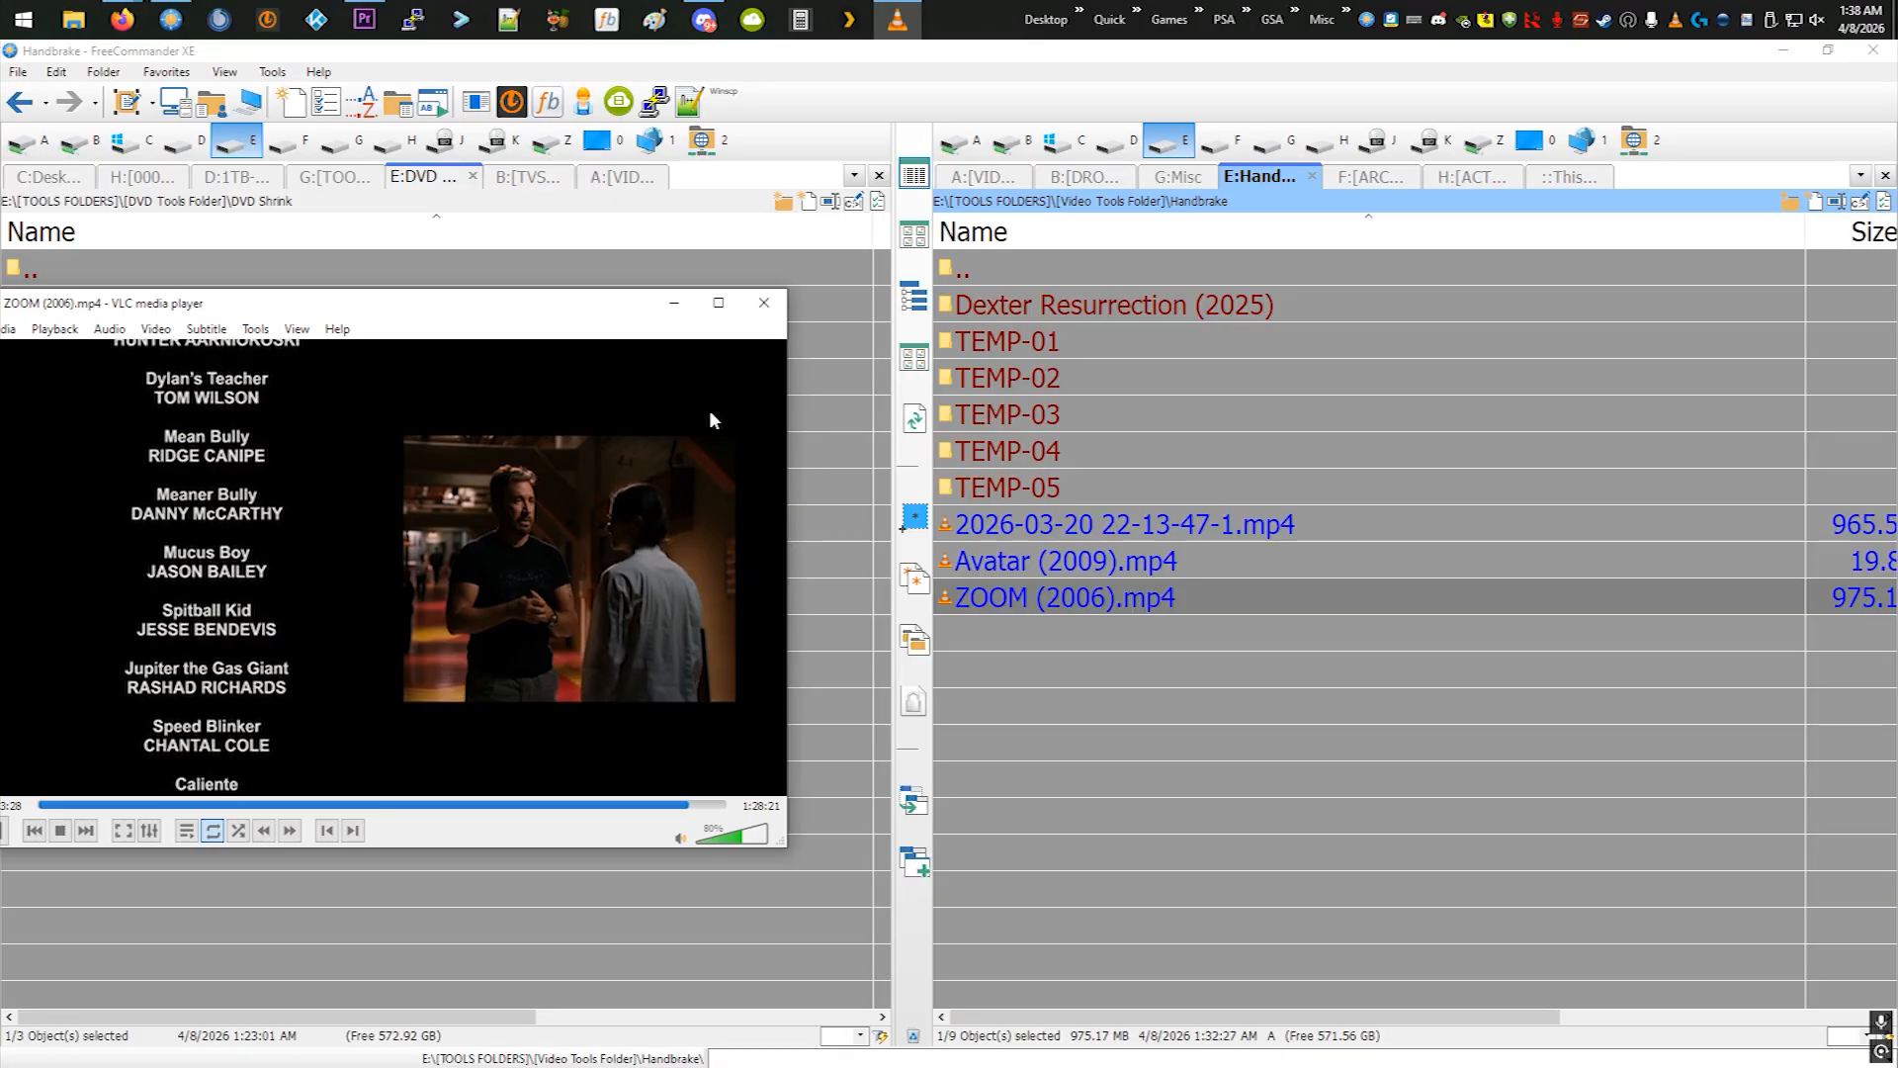
click(757, 307)
- Go up to the [Video Tools Folder] in FreeCommander and launch Xilisoft DVD Copy Express
click(1145, 670)
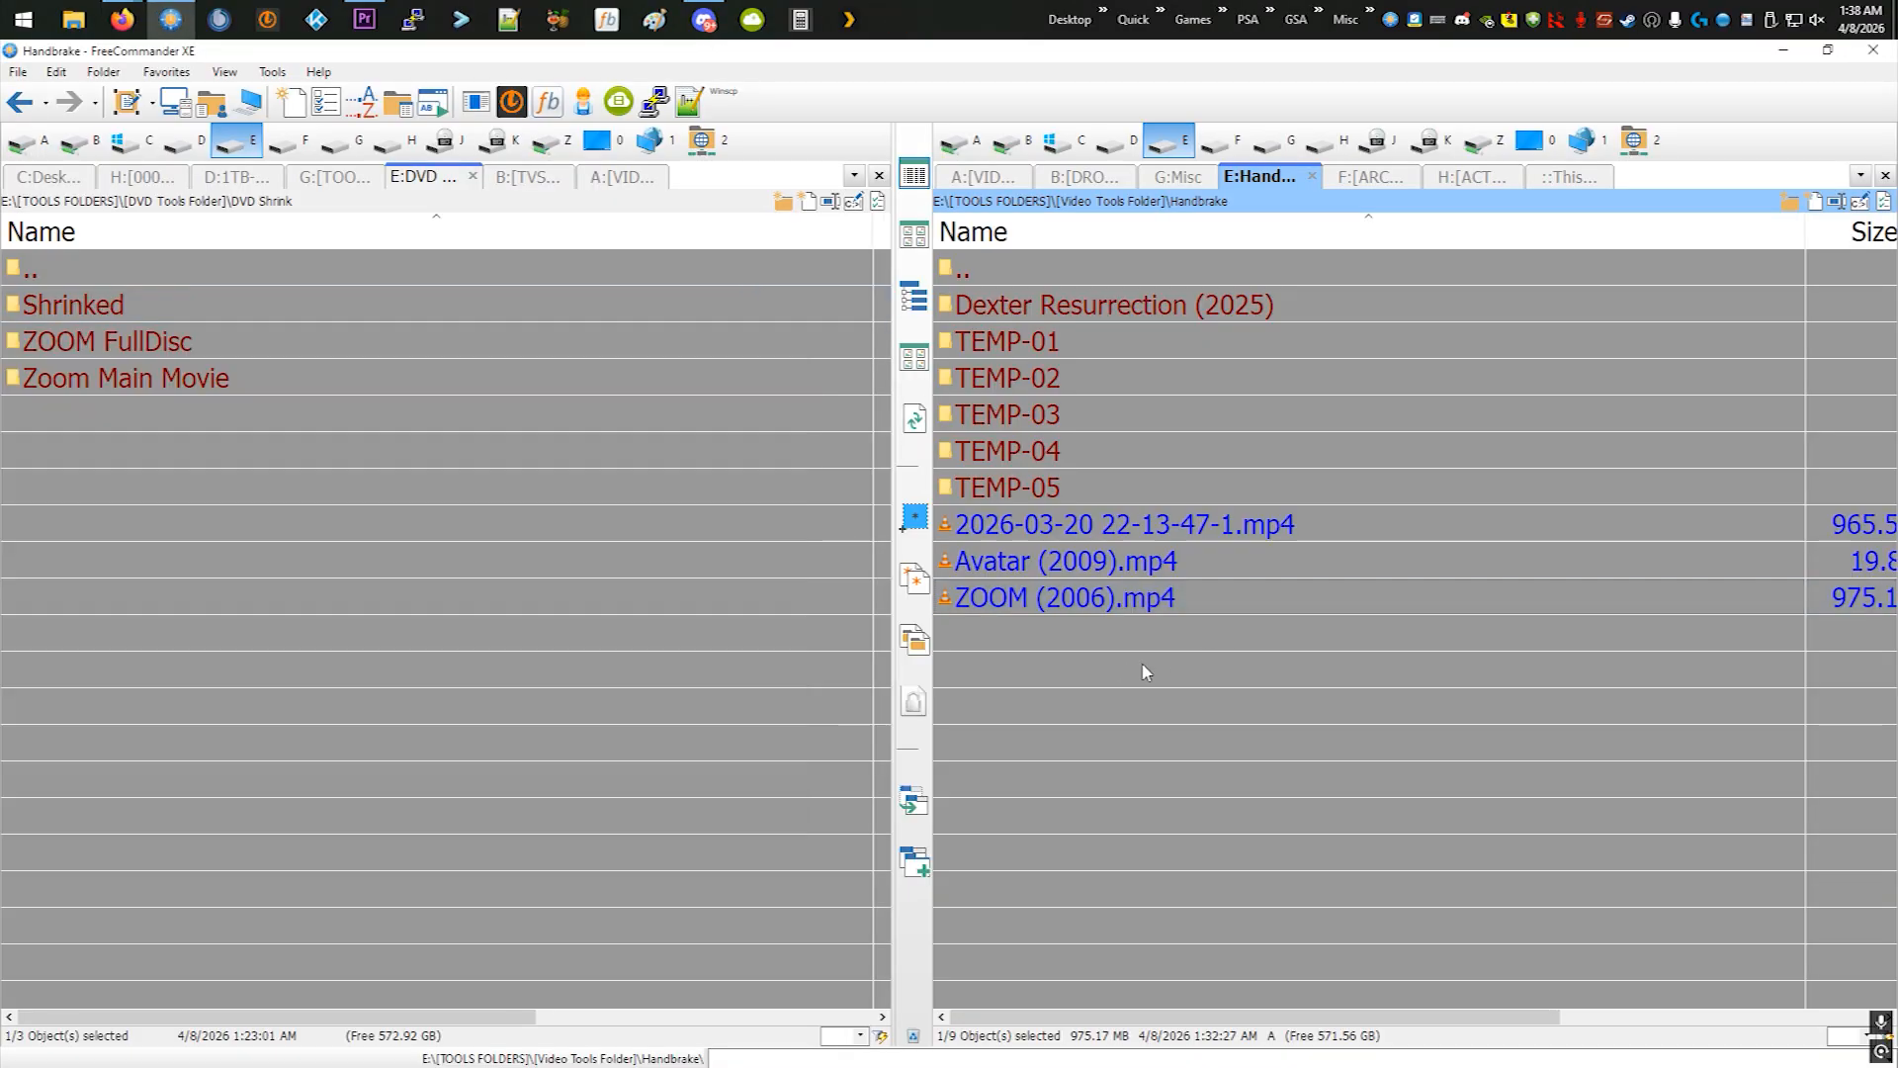
key(BackSpace)
click(1159, 17)
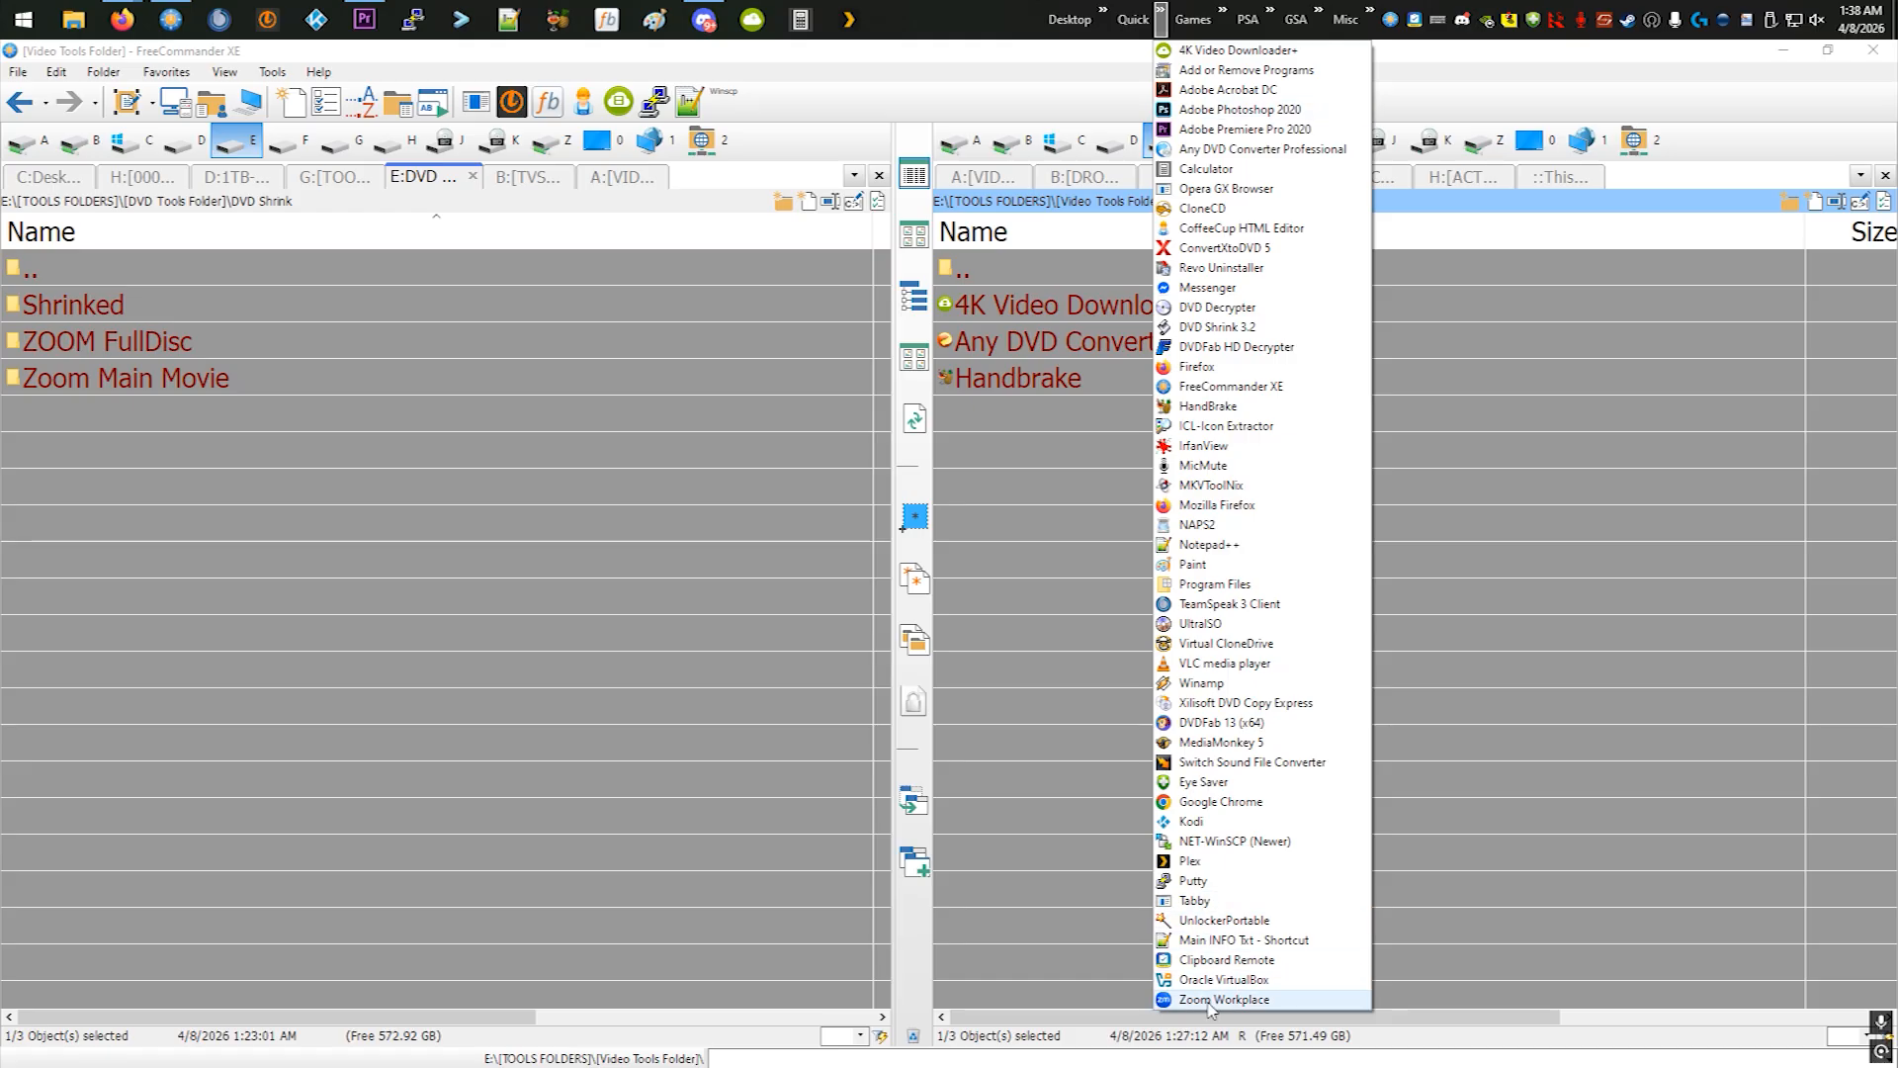
click(1210, 706)
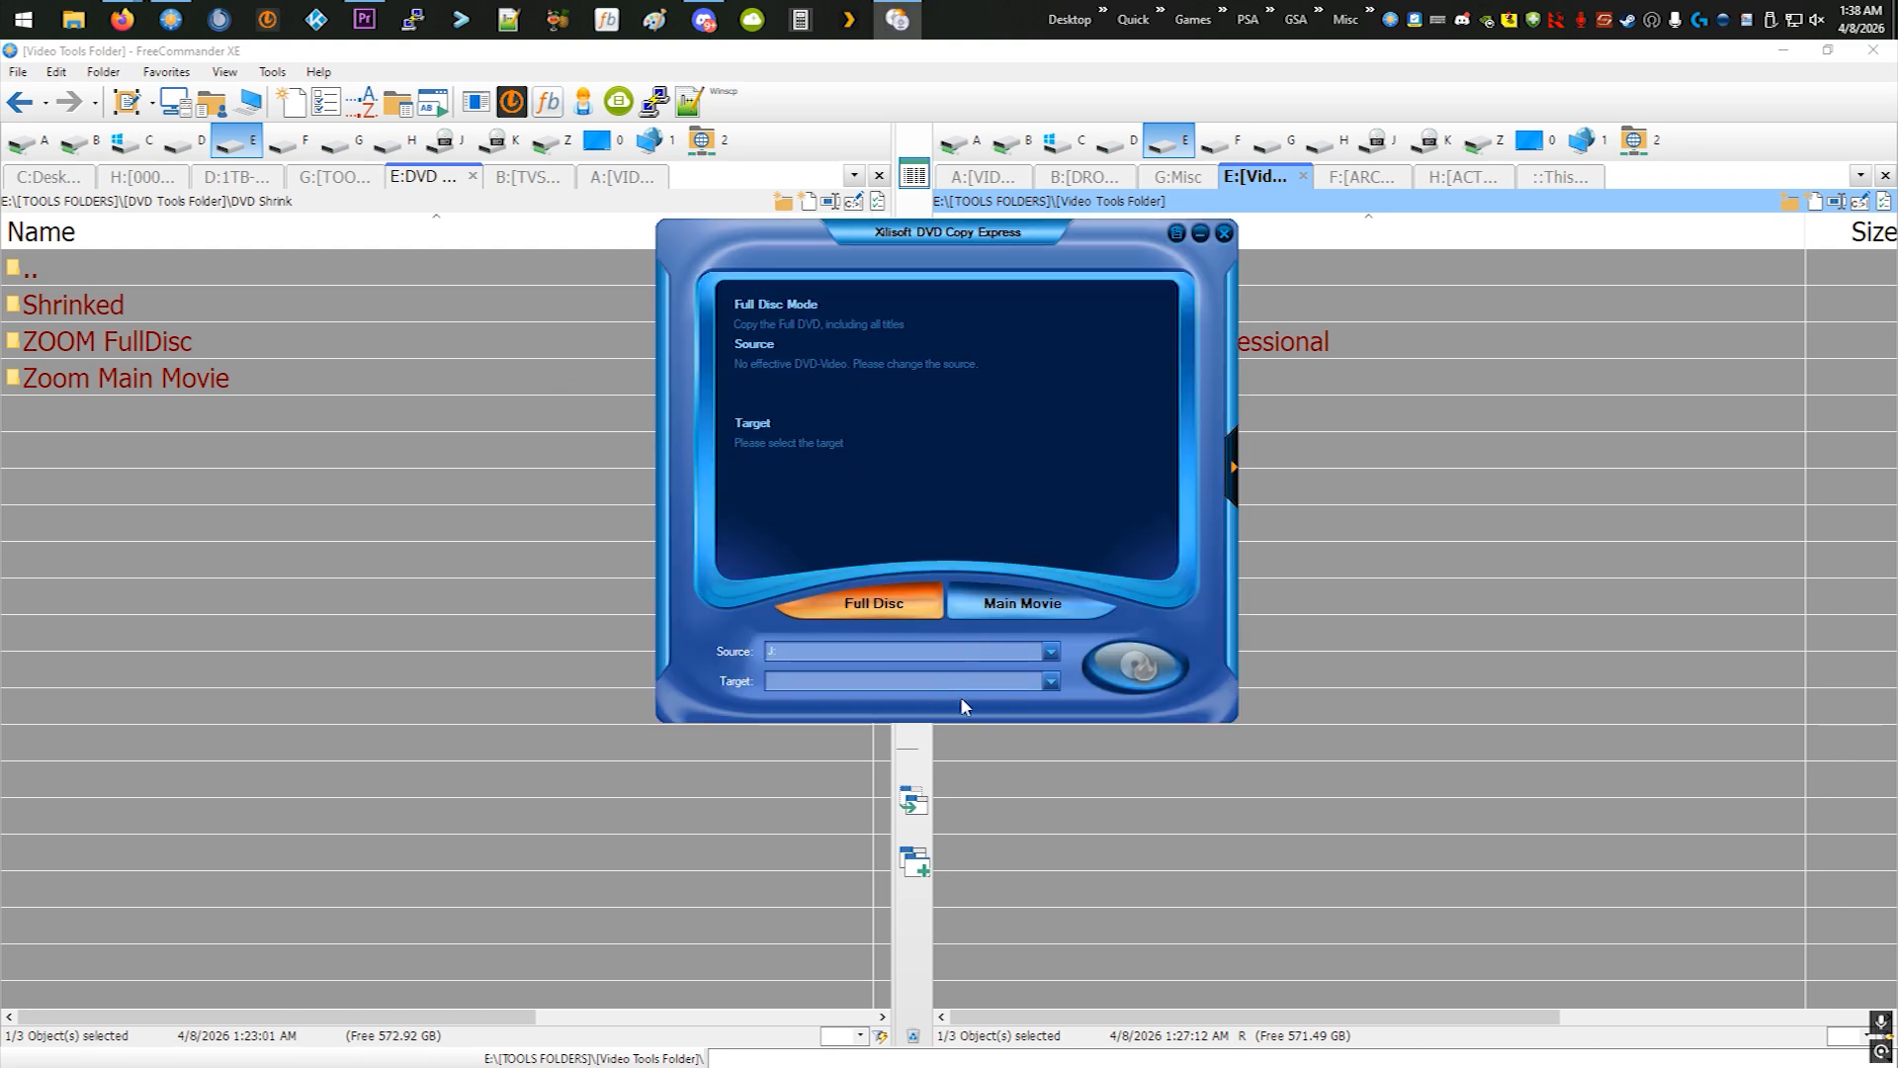
- Set the full-disc copy's target to an ISO image named 20260408 in the Documents folder
click(1007, 684)
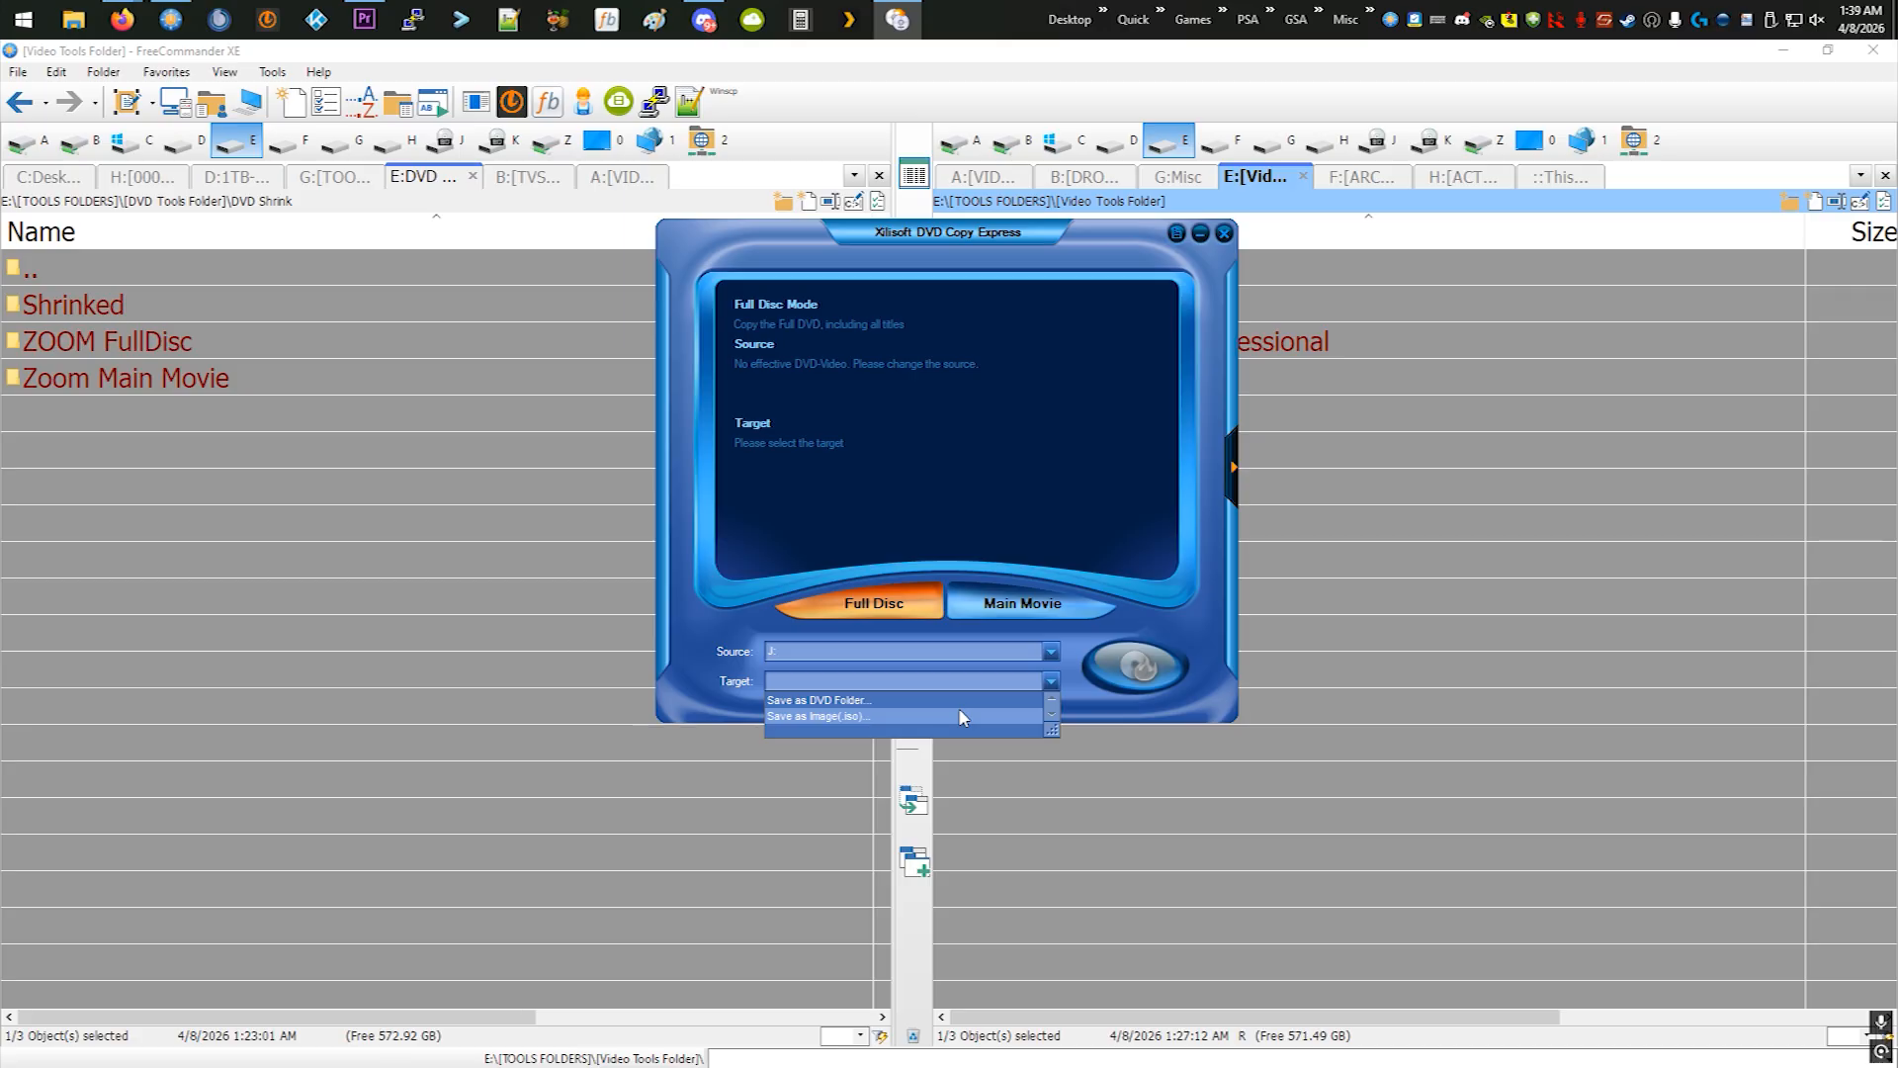
click(959, 713)
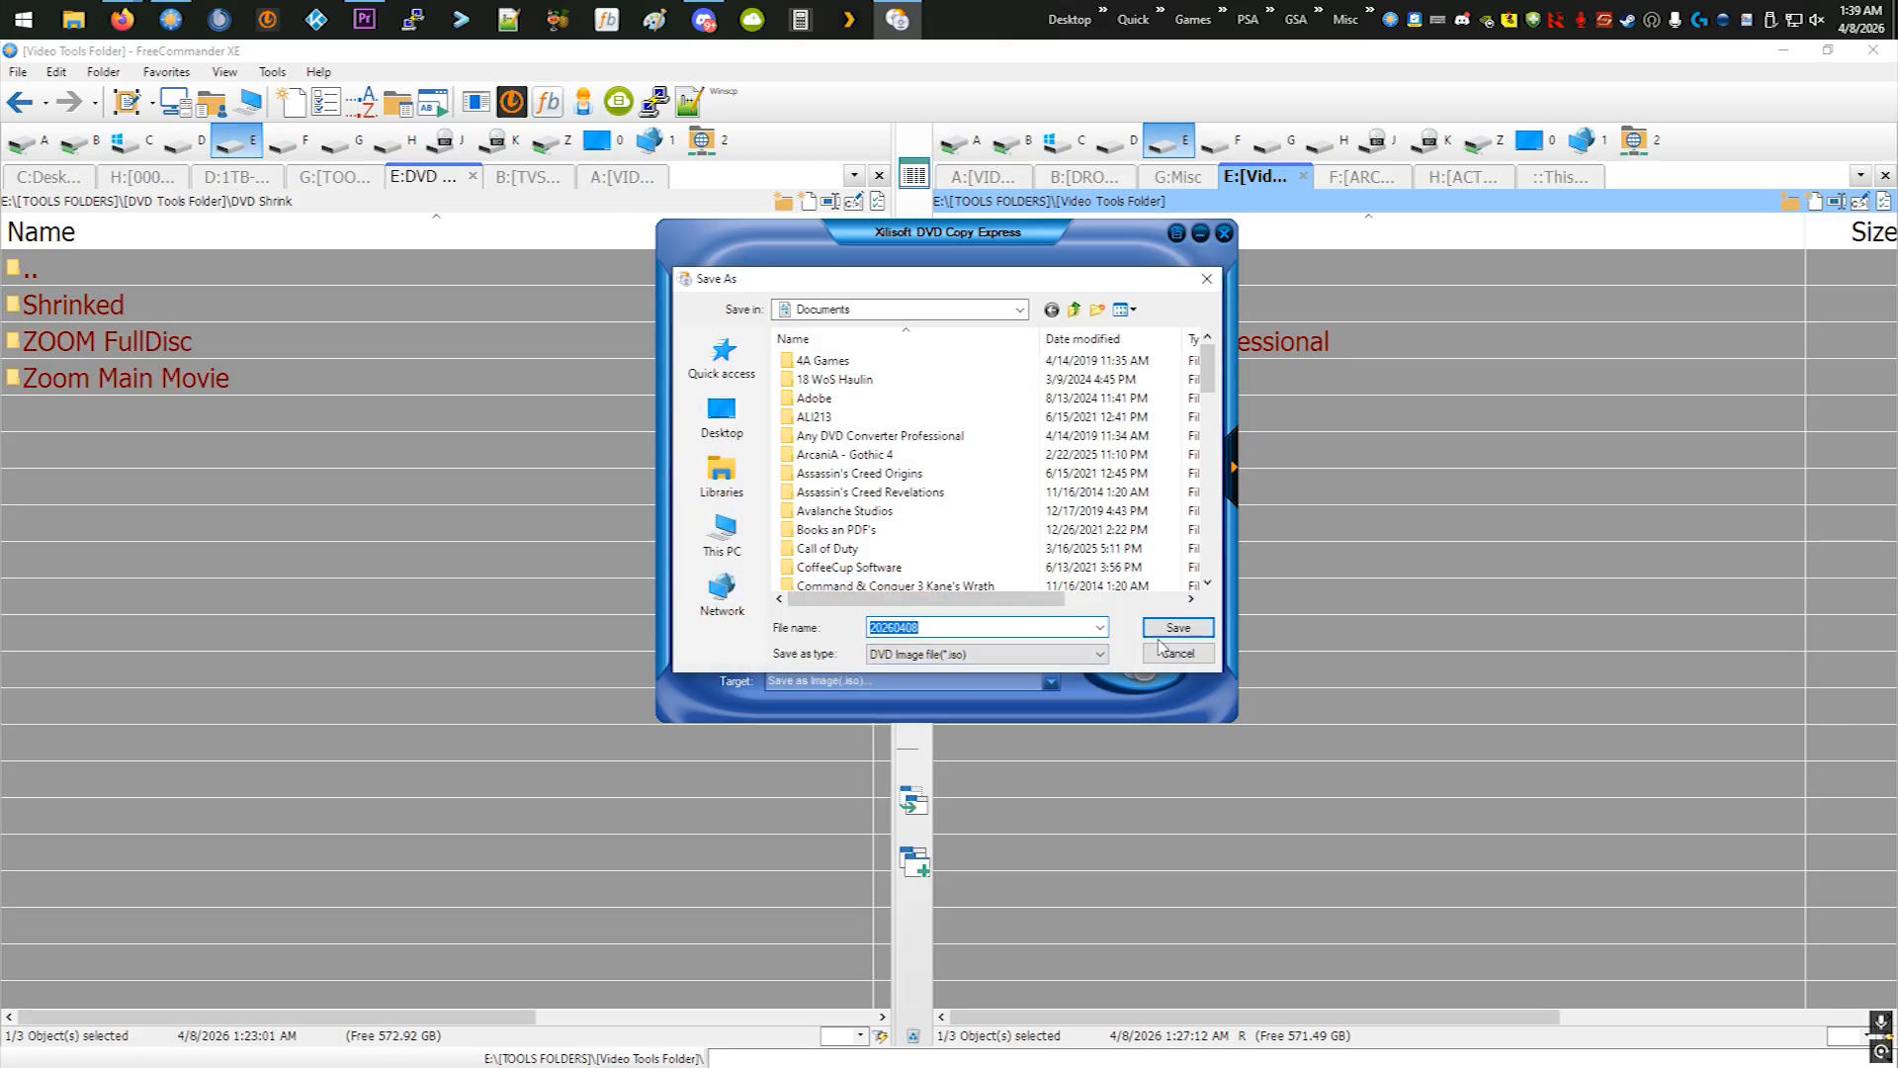
key(Return)
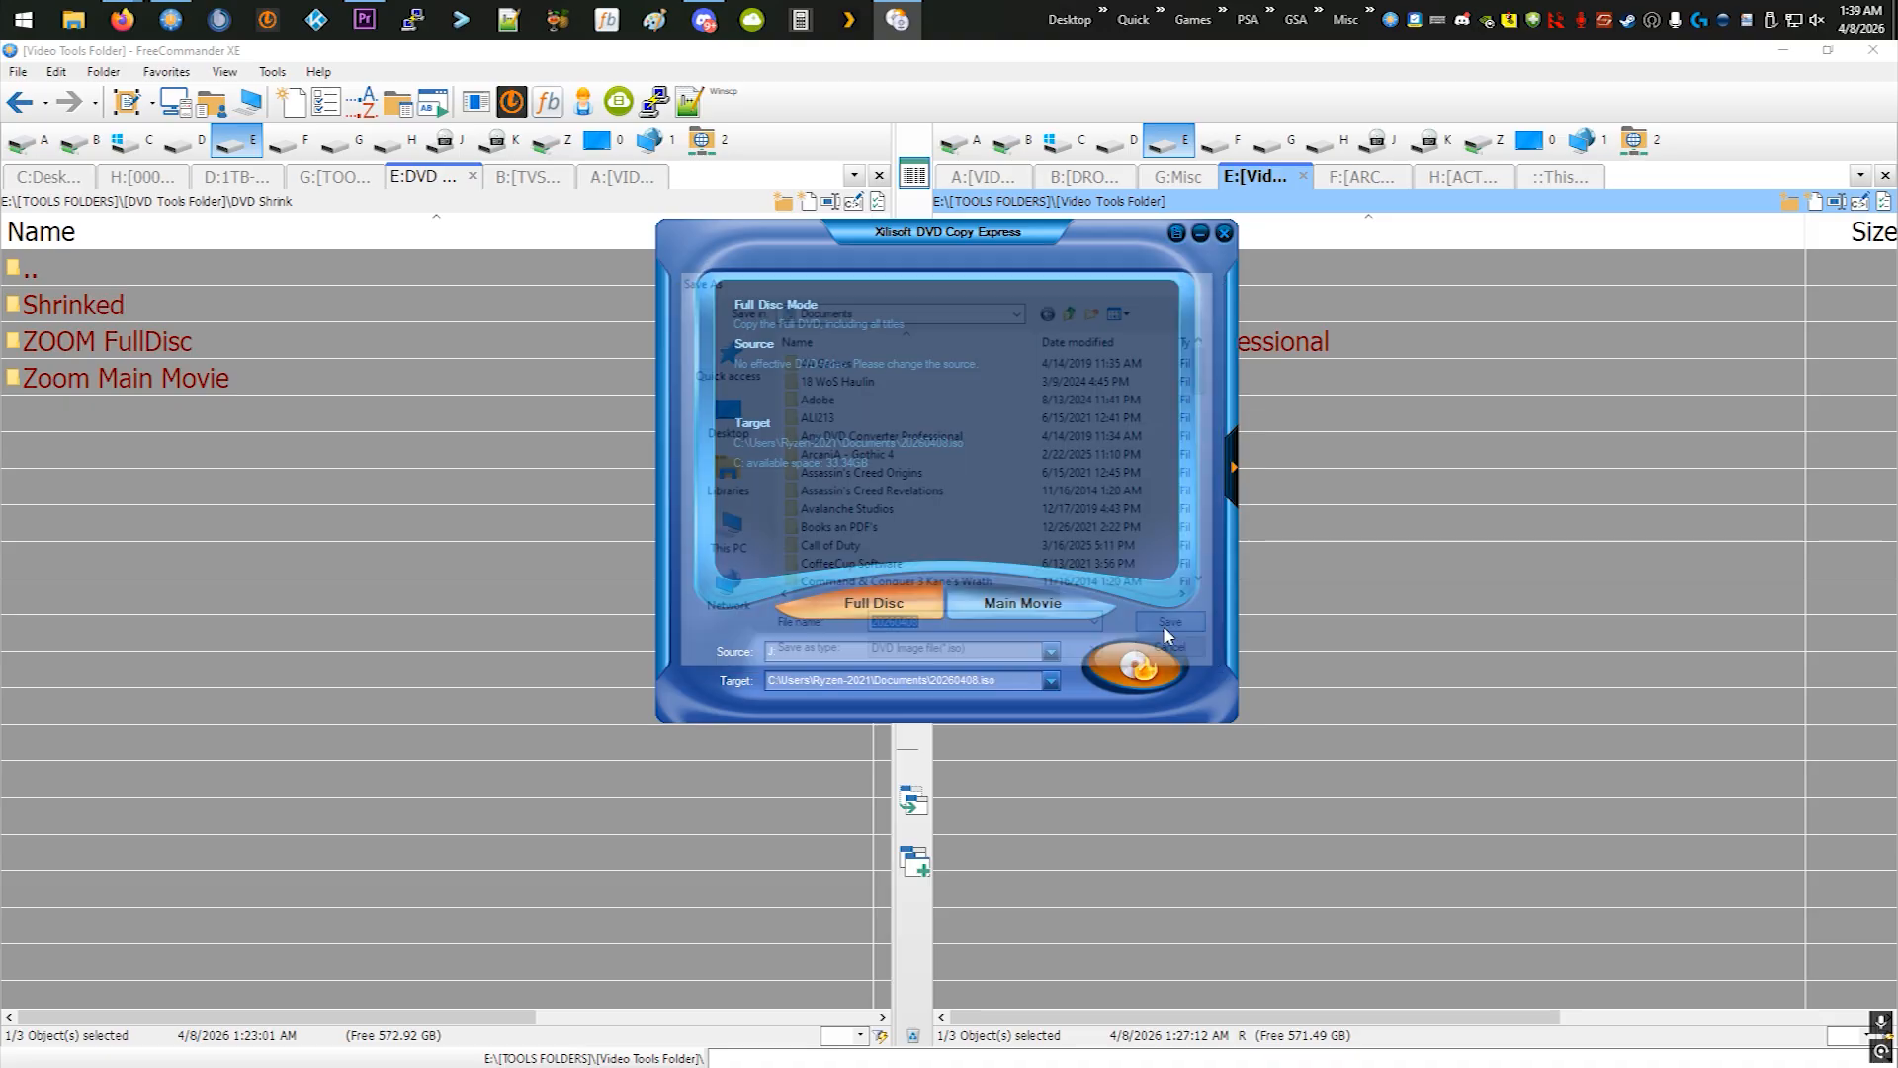
- Set the copy source to the DVD folder E:\[TOOLS FOLDERS]\[DVD Tools Folder]\DVD Shrink\ZOOM FullDisc\VIDEO_TS and close the copy program
click(969, 653)
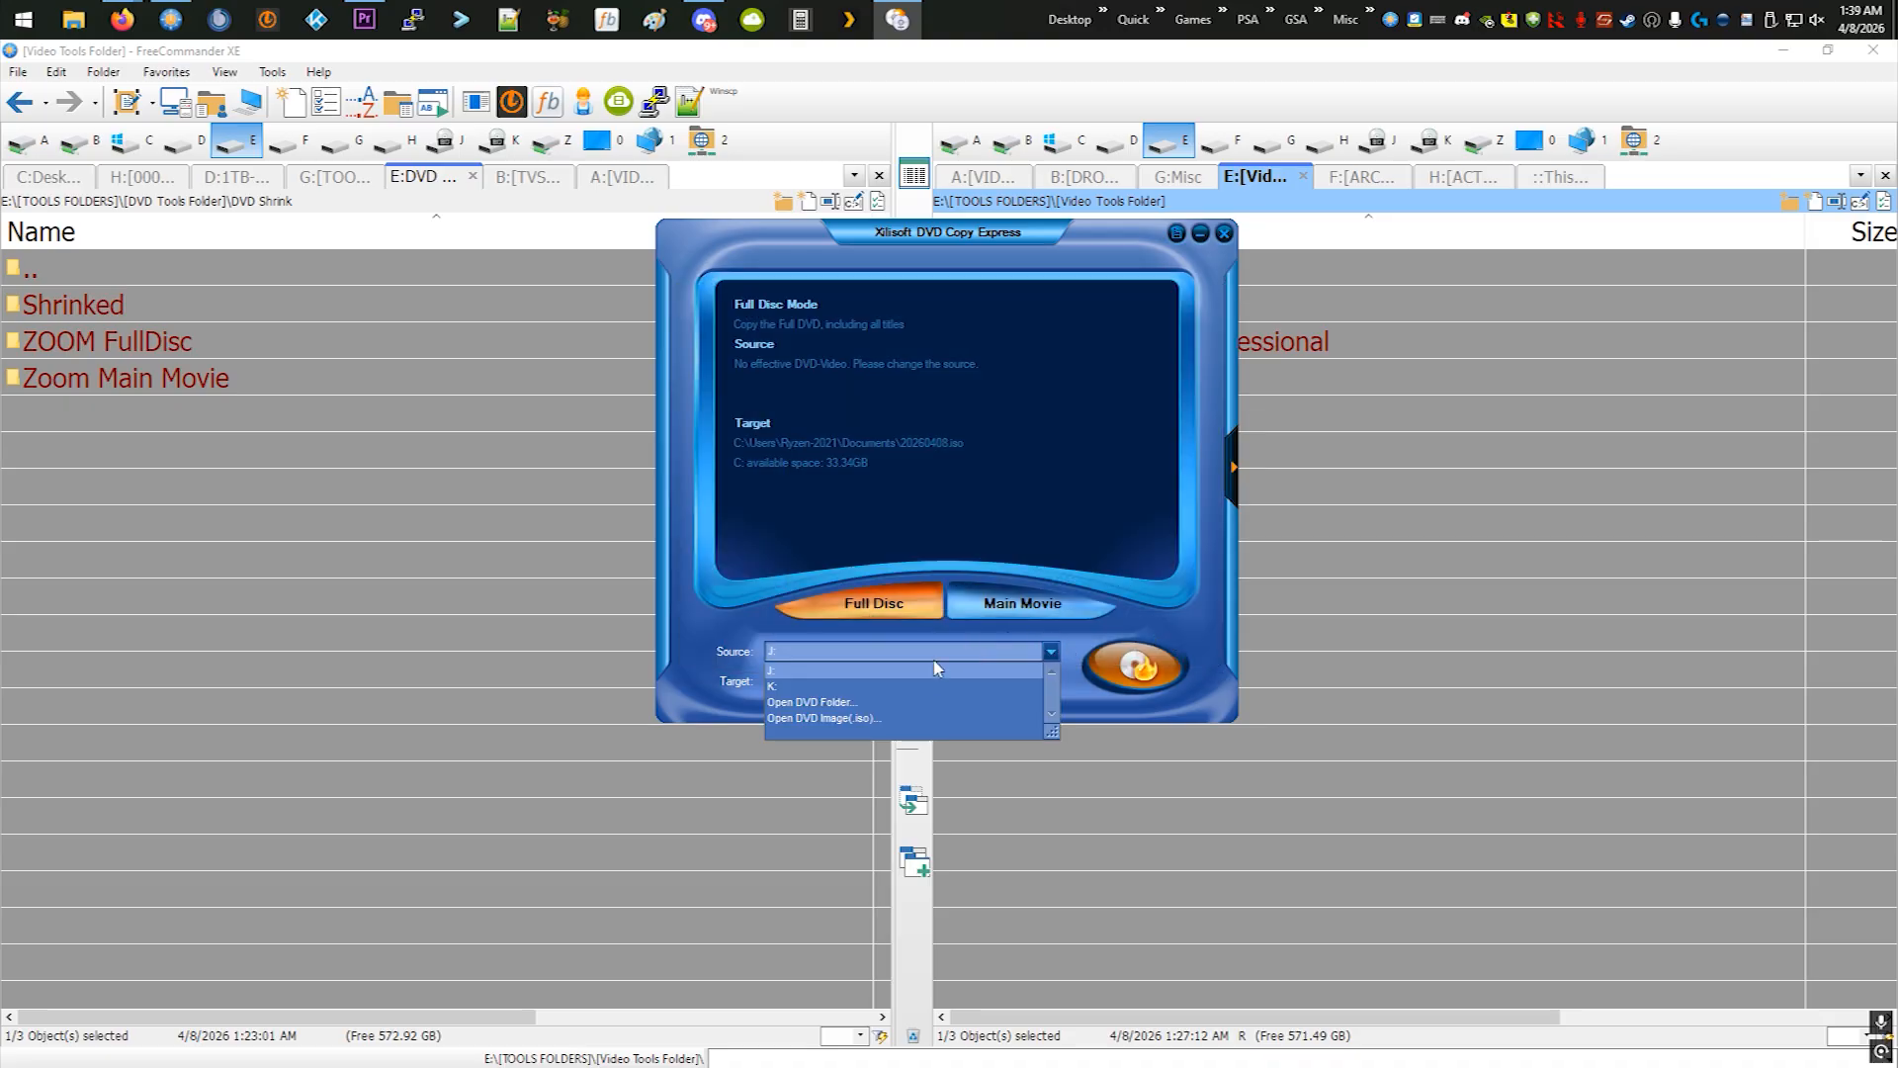
click(911, 696)
scroll(889, 494, down, 3)
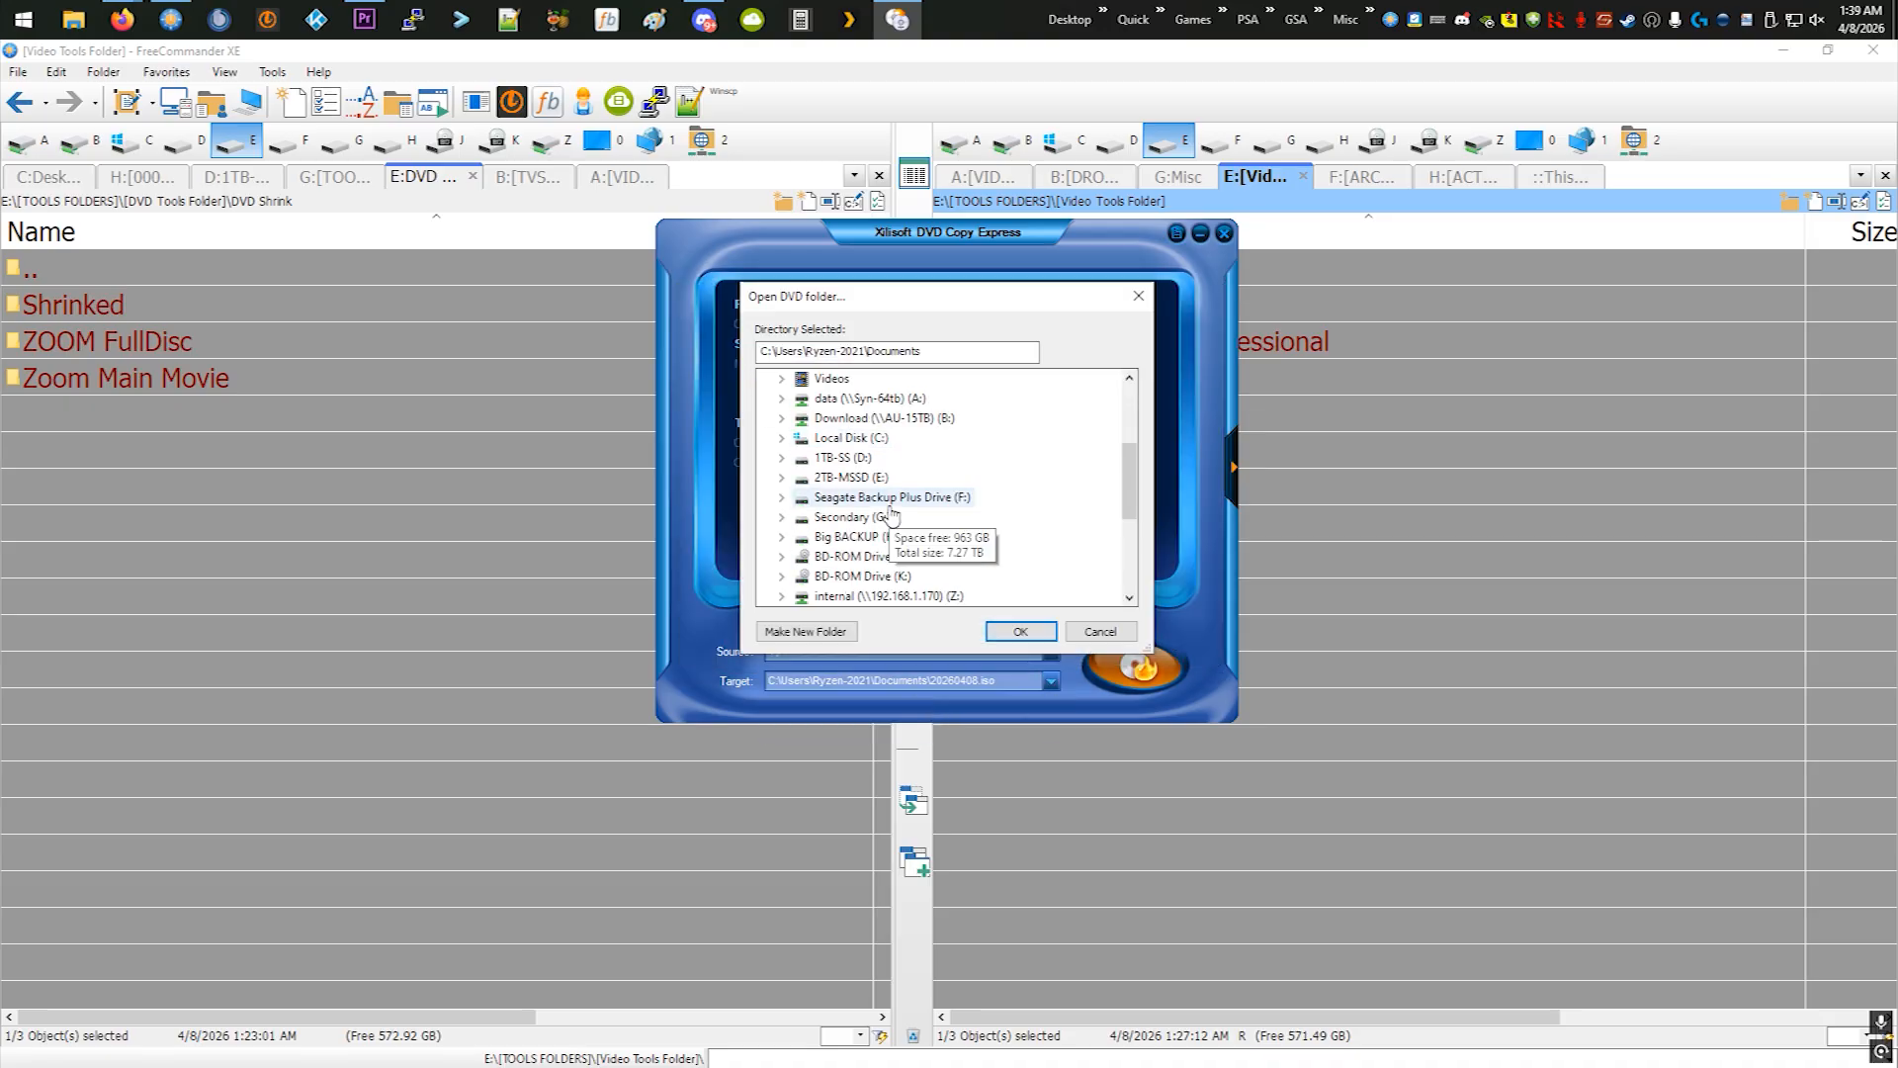
double_click(856, 478)
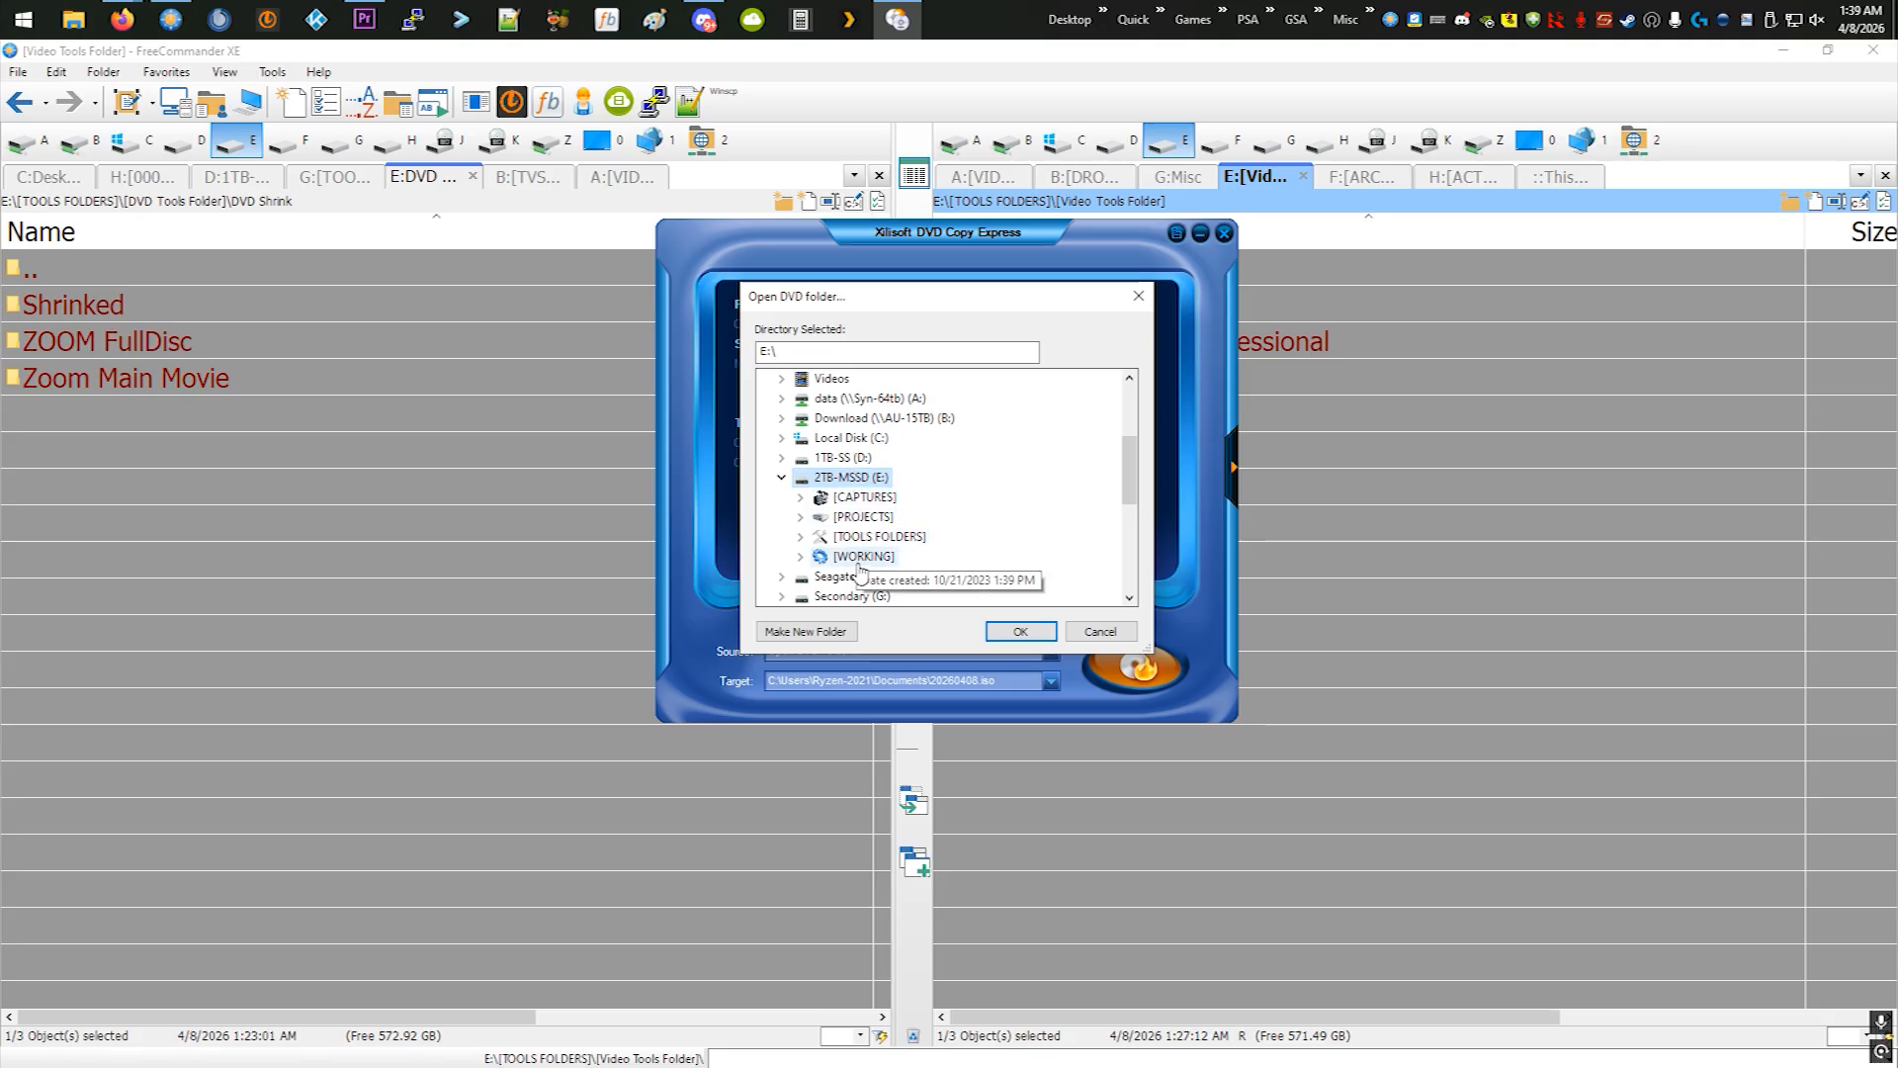
double_click(862, 538)
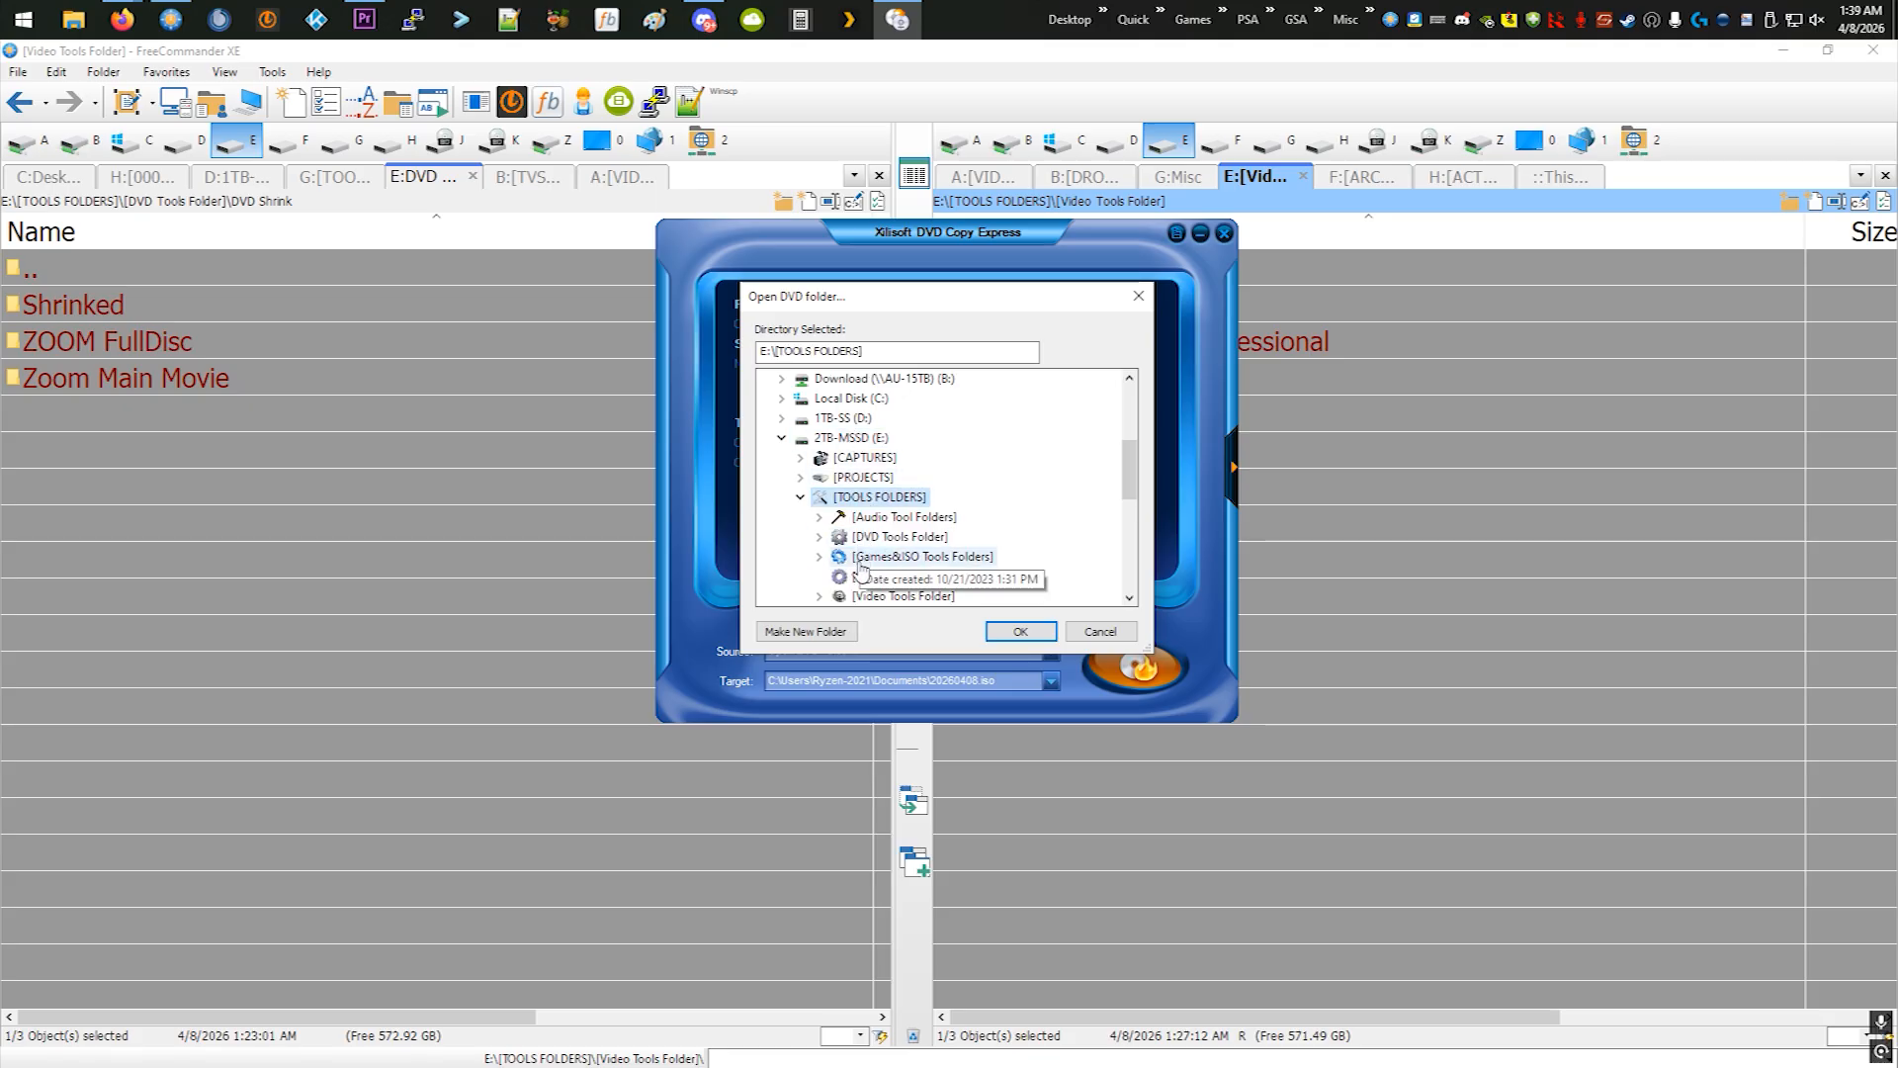
double_click(872, 538)
double_click(896, 575)
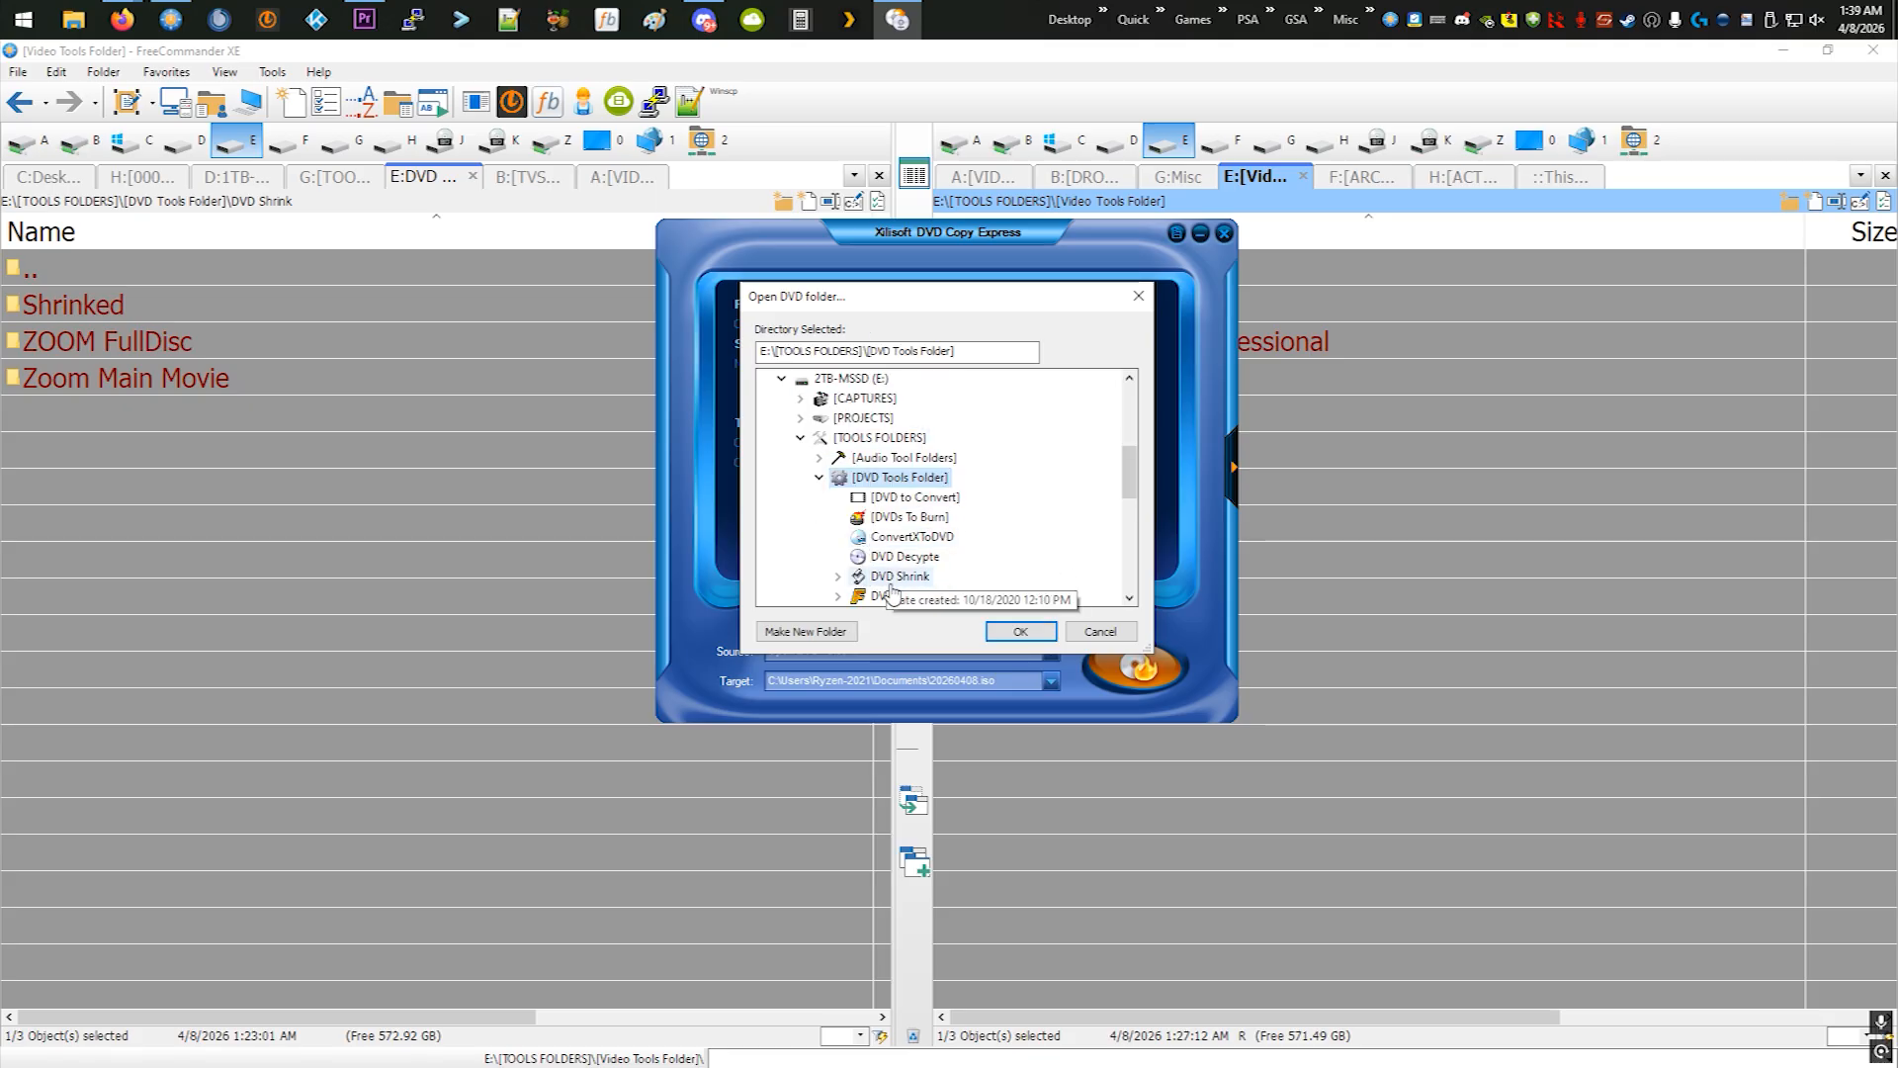
double_click(903, 584)
click(906, 593)
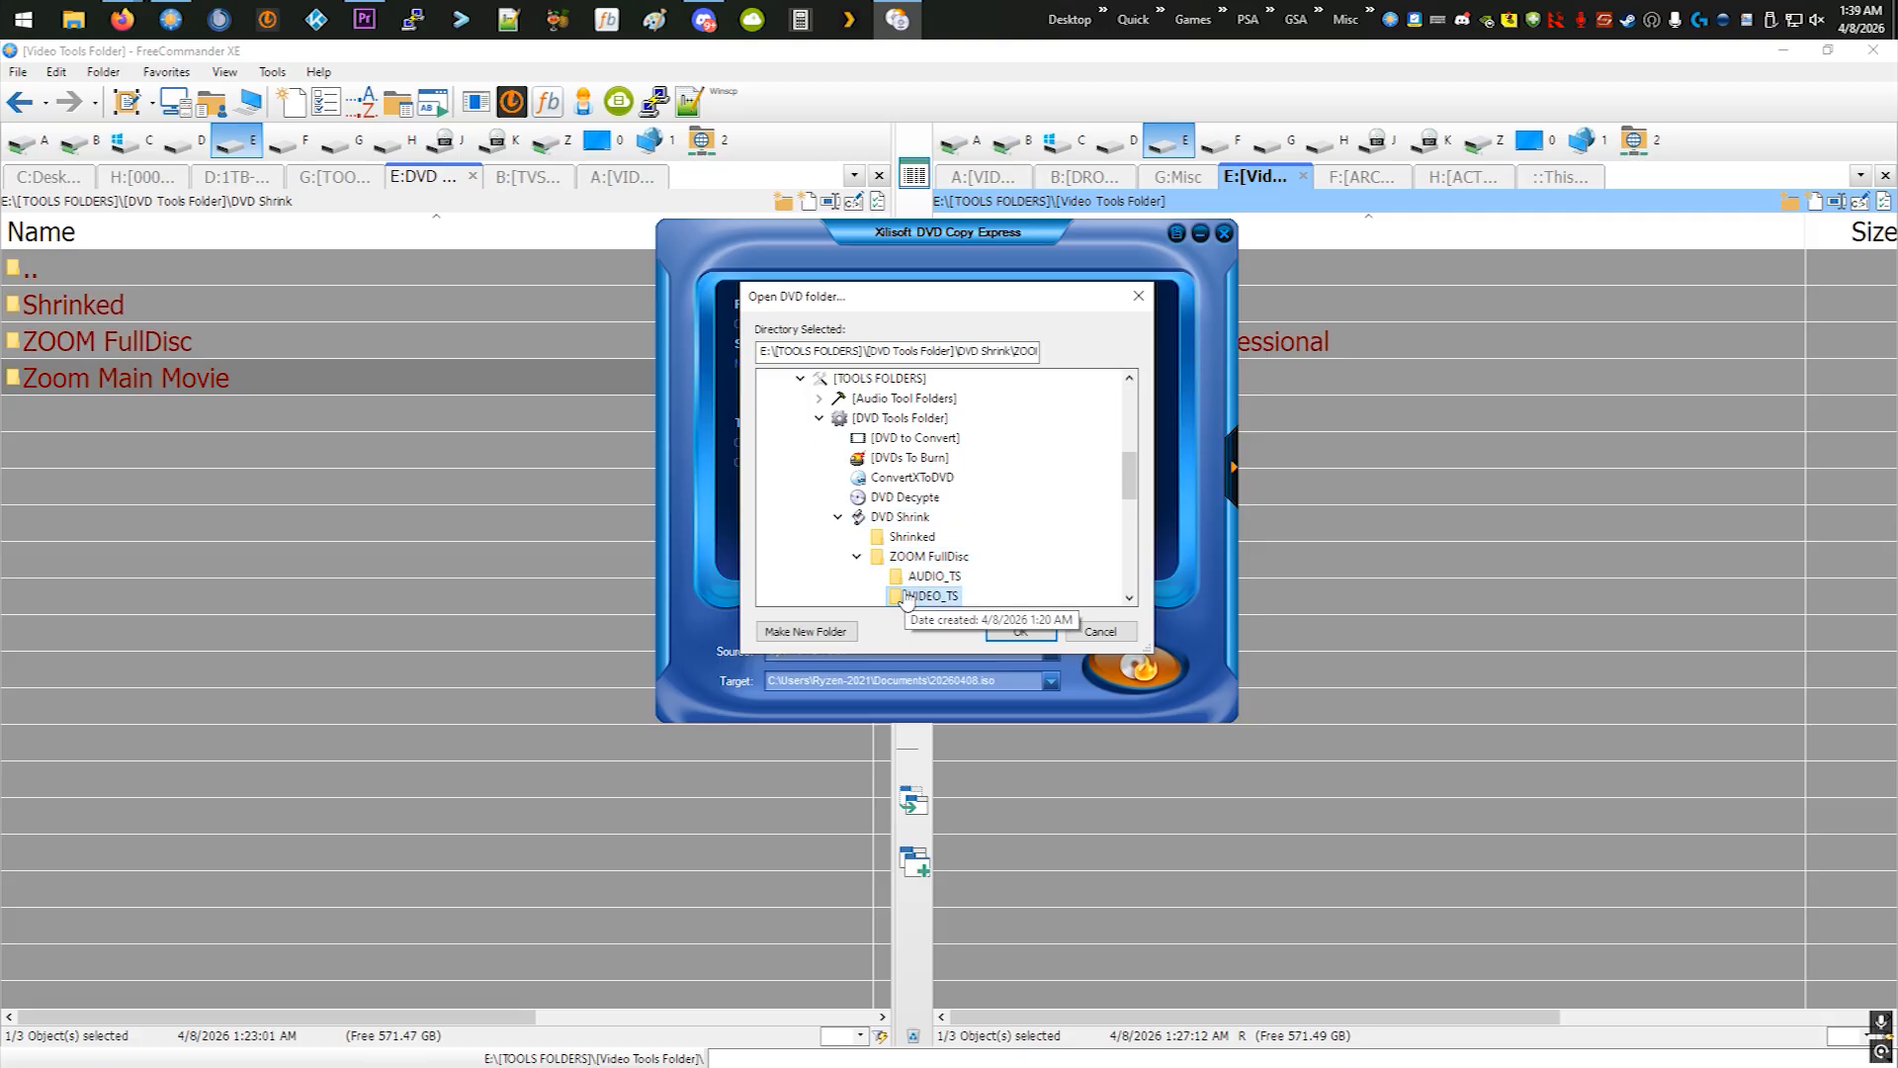
click(1020, 631)
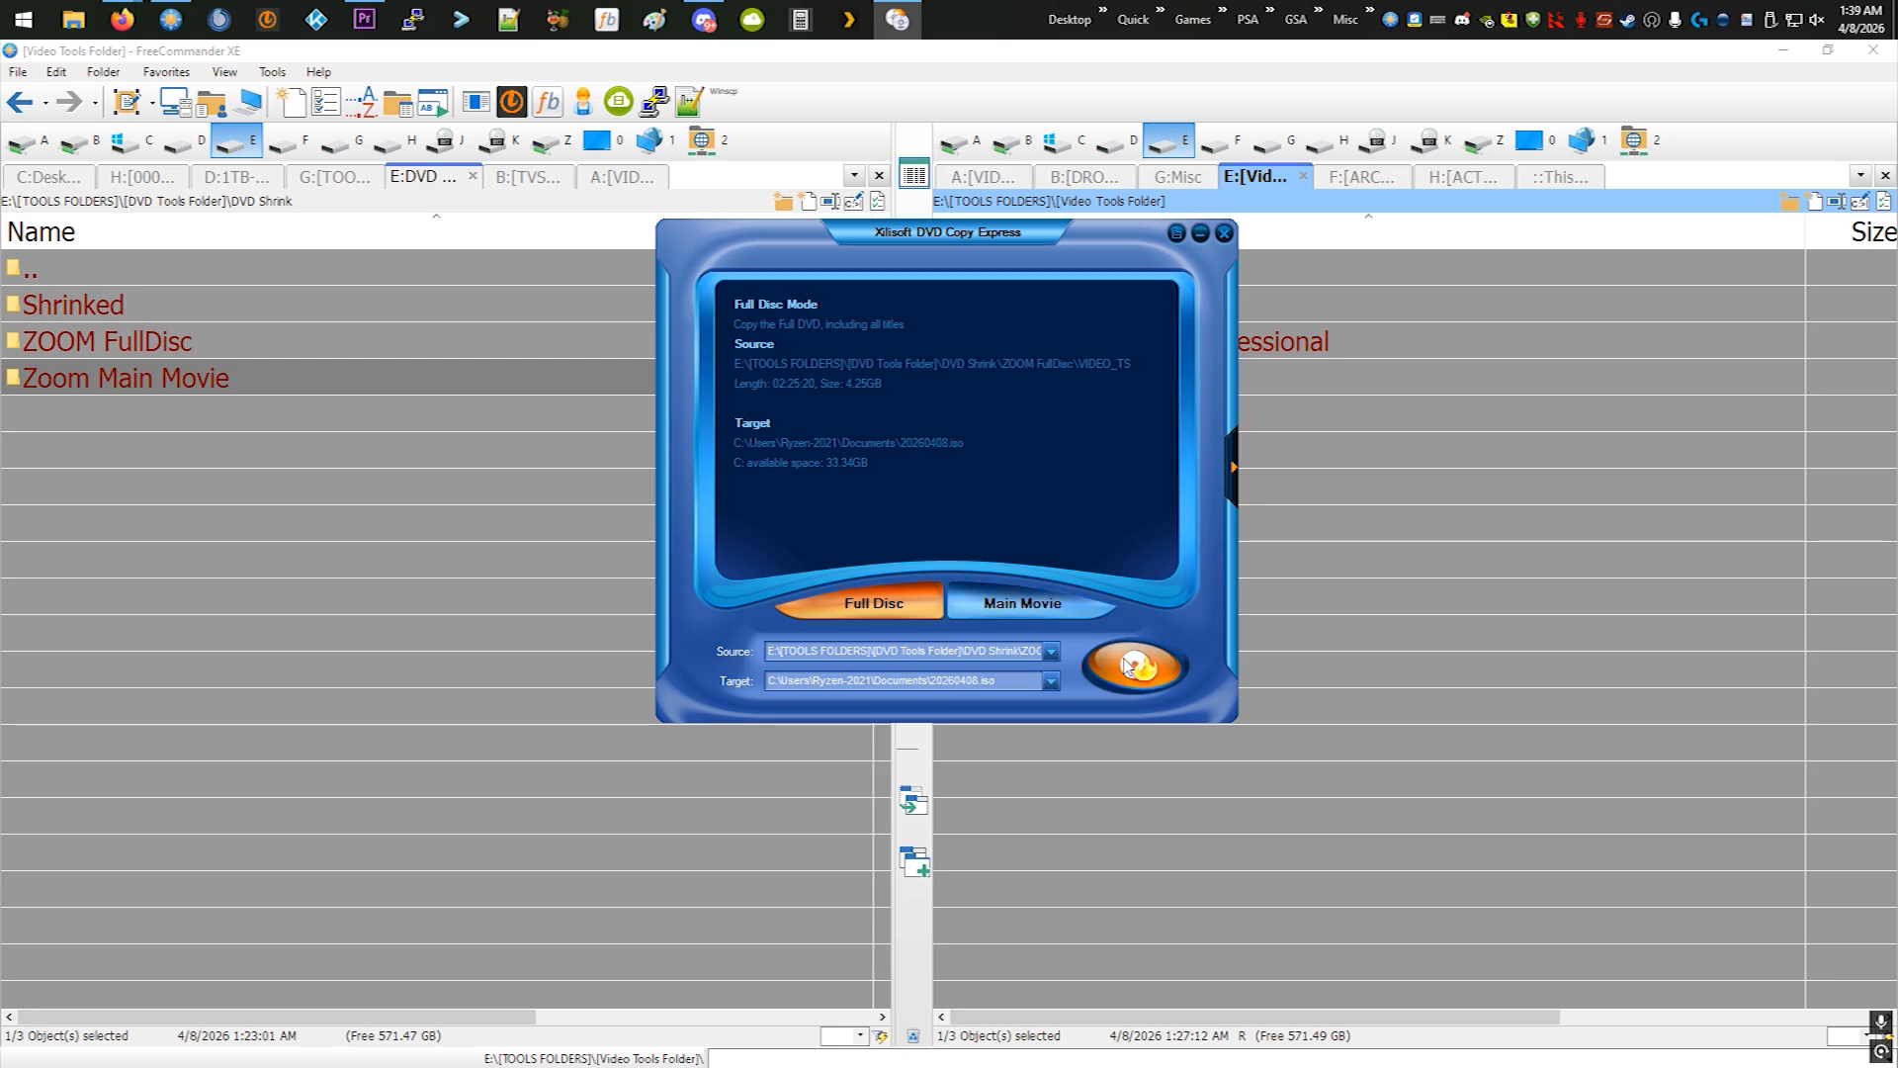
click(1224, 232)
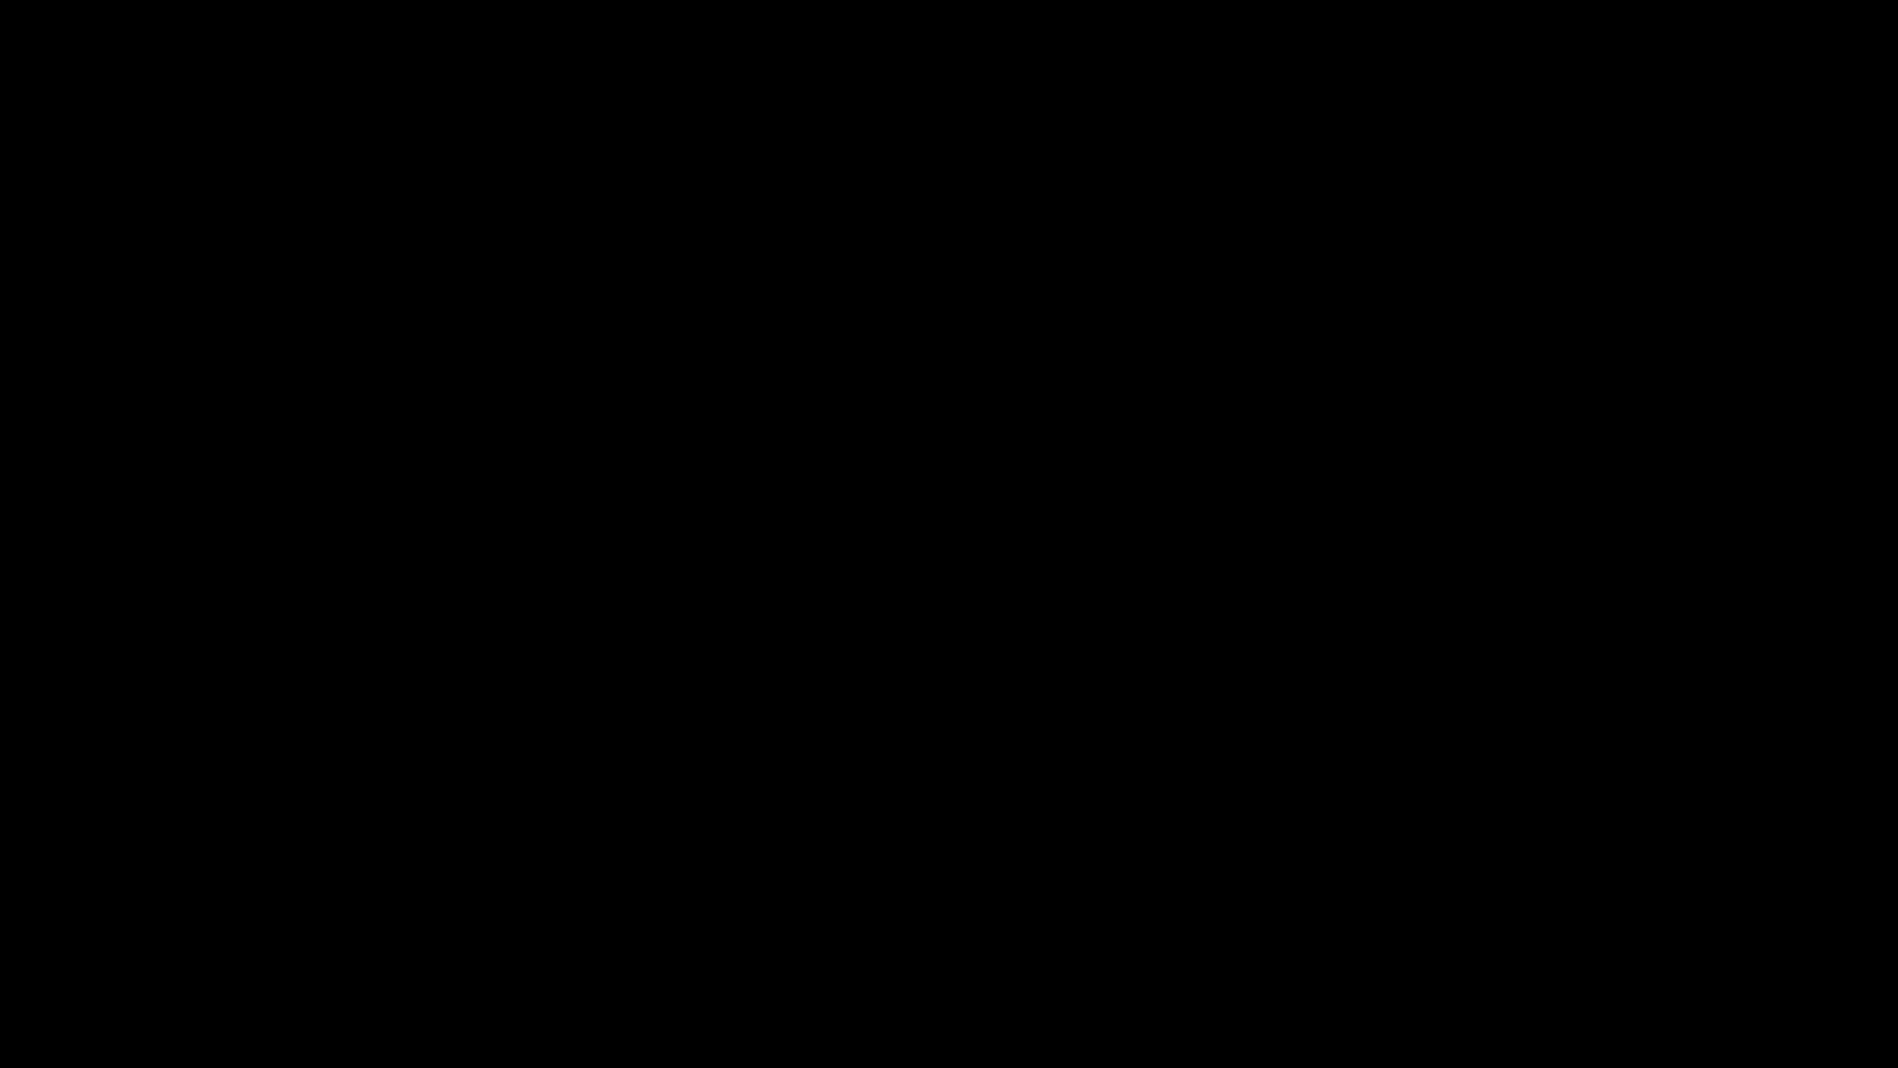